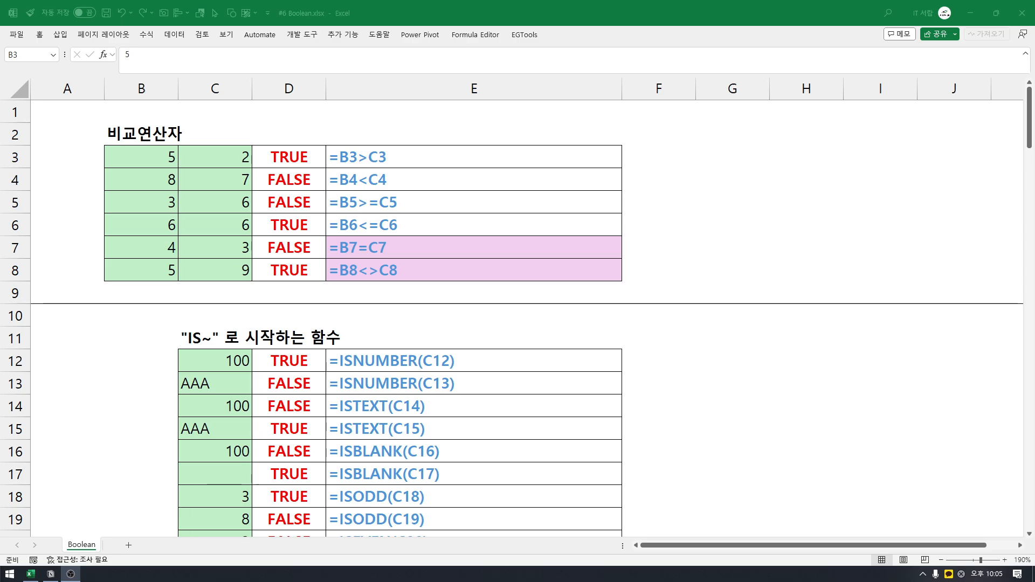
Examine the comparison operator table (비교연산자) in B2:E8.
click(137, 157)
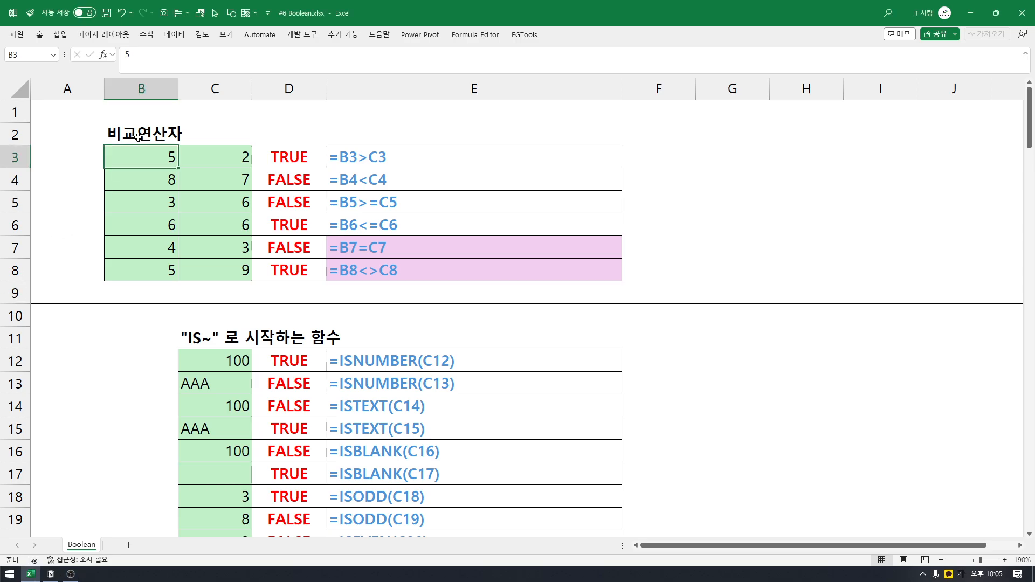
drag(138, 133, 540, 269)
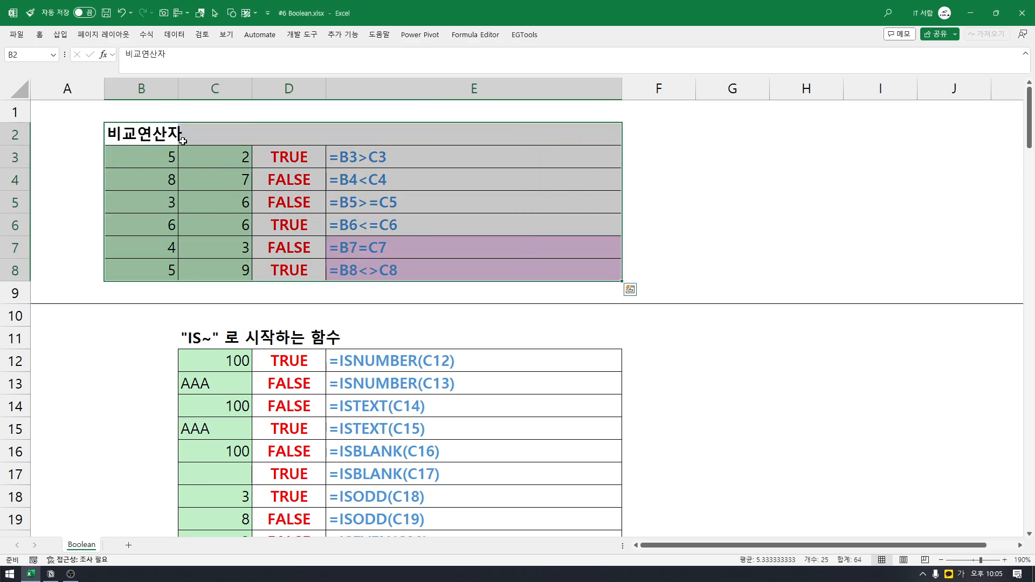
click(154, 132)
Enter the sample operators >, = and >= in cells G3, G4 and G5, and clear them again.
click(675, 160)
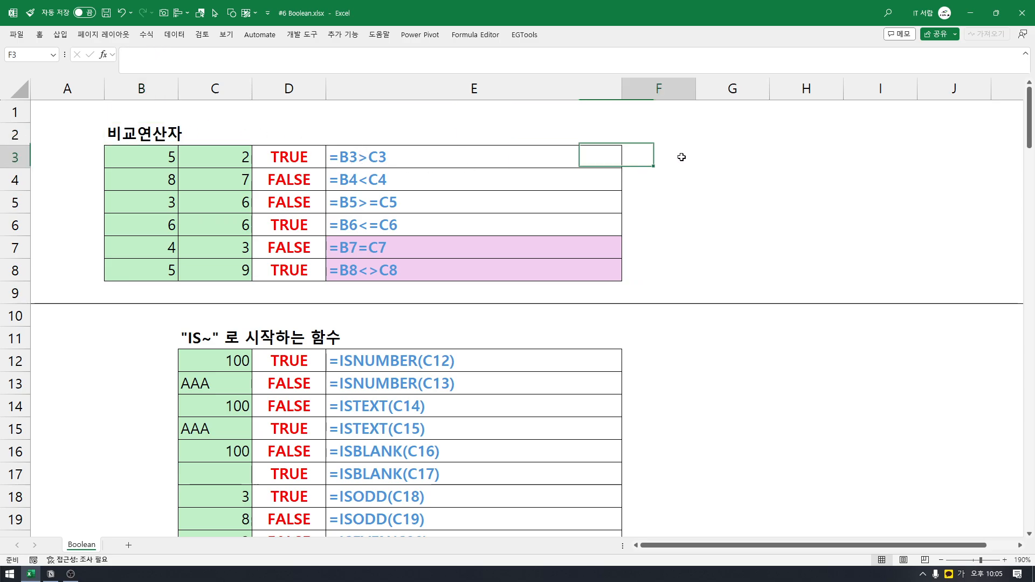
click(725, 160)
text(>)
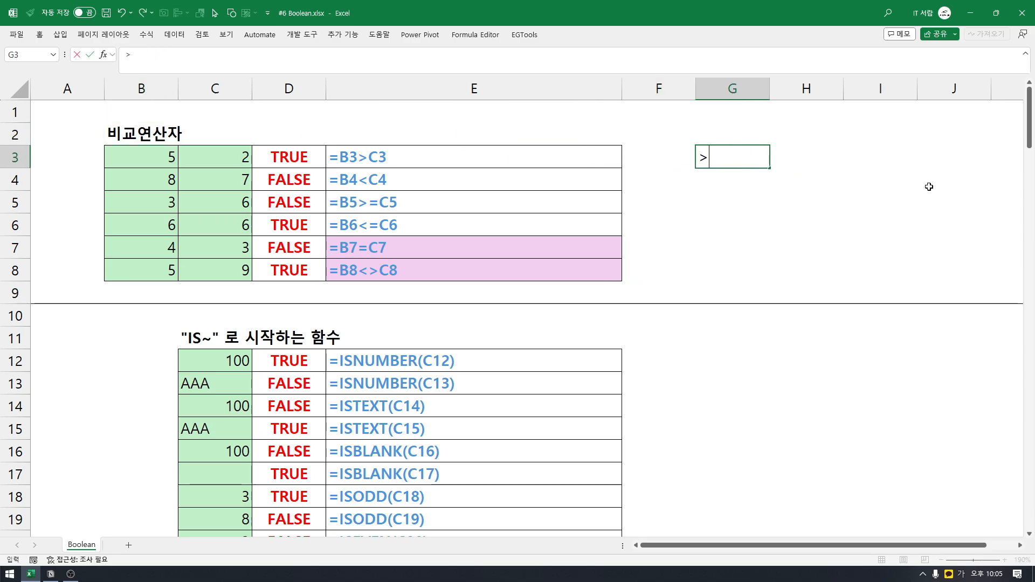
key(Return)
text(=)
key(Return)
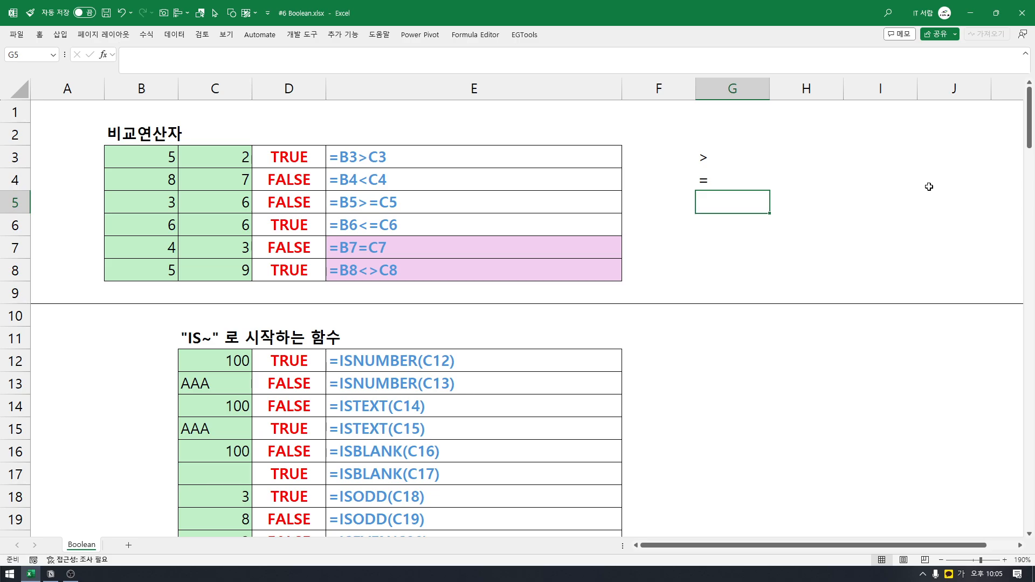
text(>=)
key(Return)
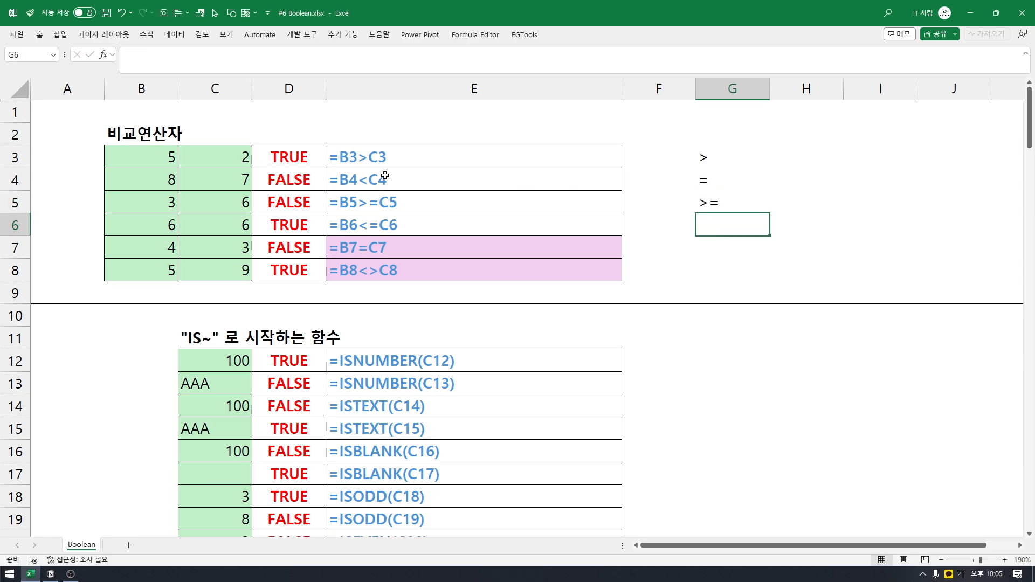
drag(750, 157, 715, 202)
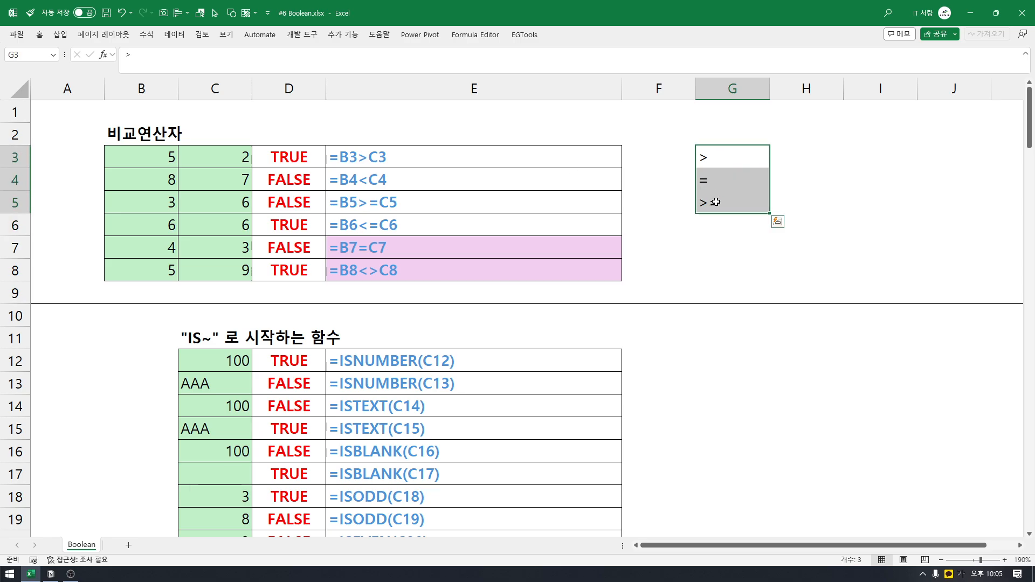
key(Delete)
Examine the compared values in columns B and C, and the greater-than formula in row 3.
click(447, 164)
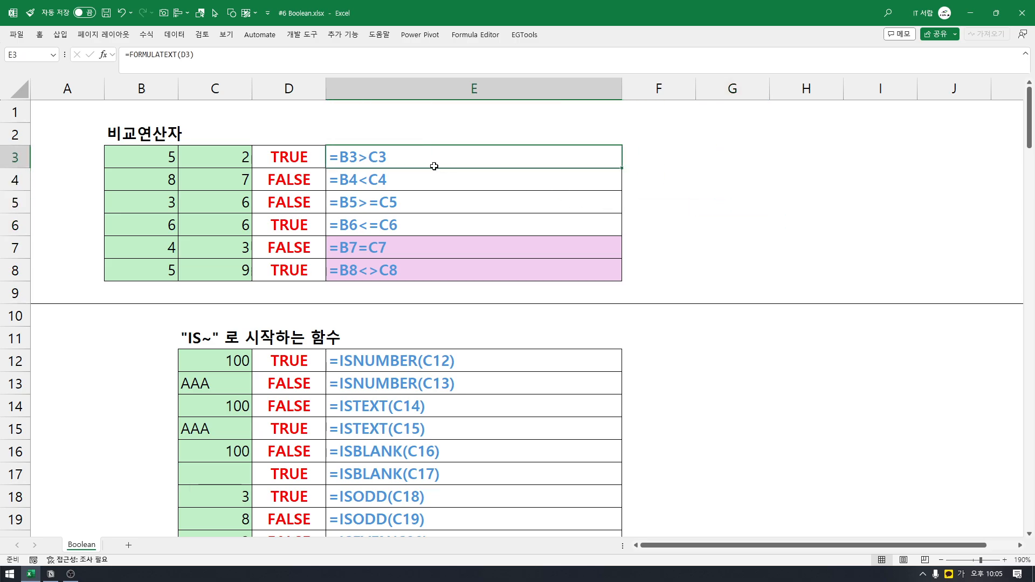
drag(156, 156, 156, 270)
drag(204, 156, 226, 270)
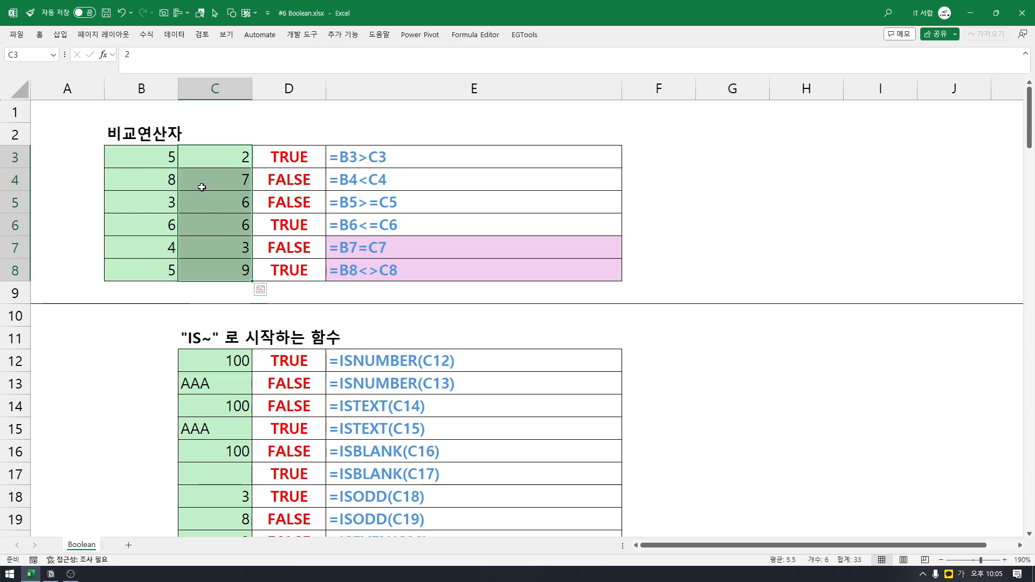
click(141, 156)
click(225, 155)
click(149, 157)
click(240, 156)
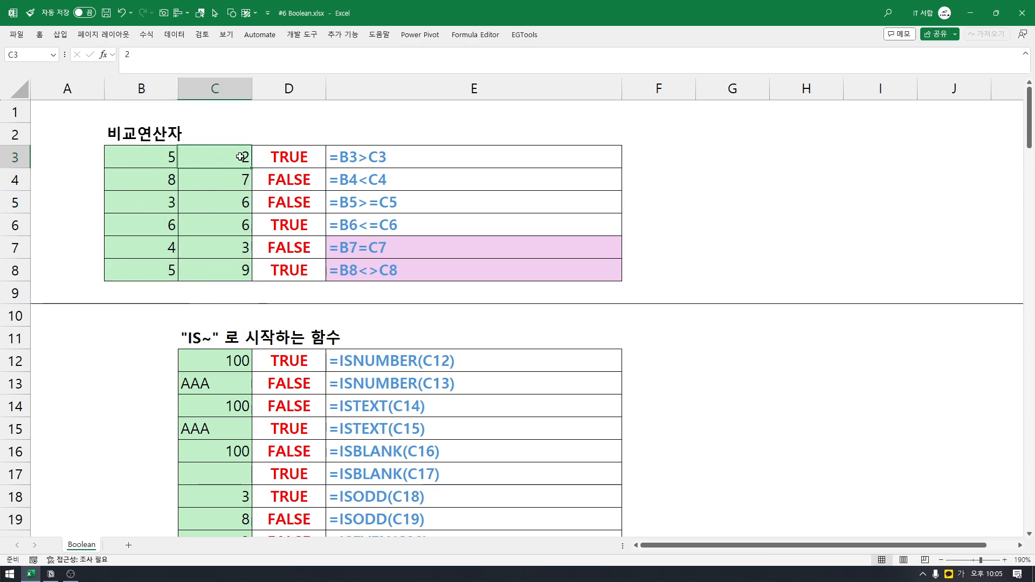
click(154, 181)
click(218, 183)
click(140, 157)
click(215, 157)
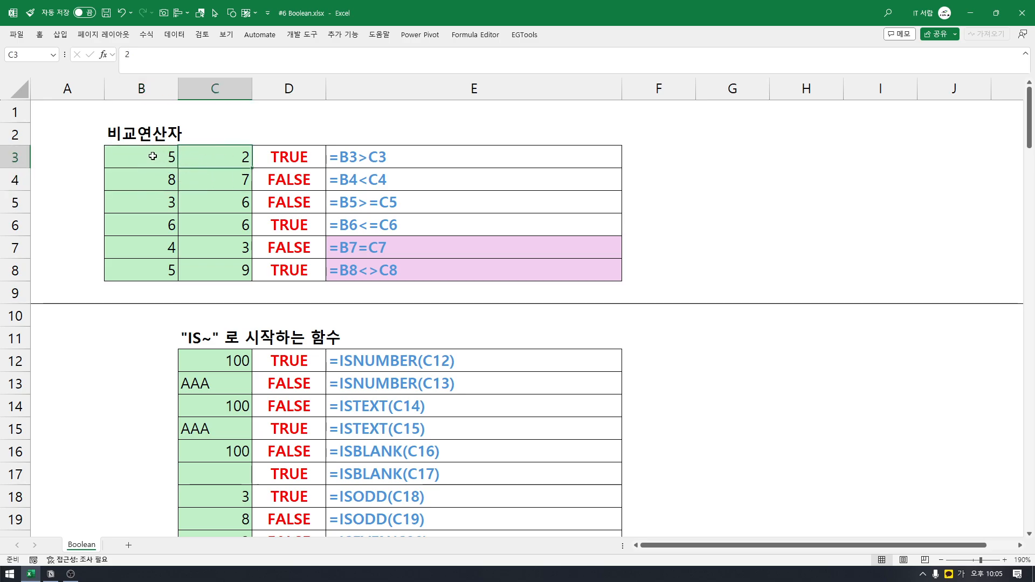
click(153, 156)
click(221, 155)
click(303, 158)
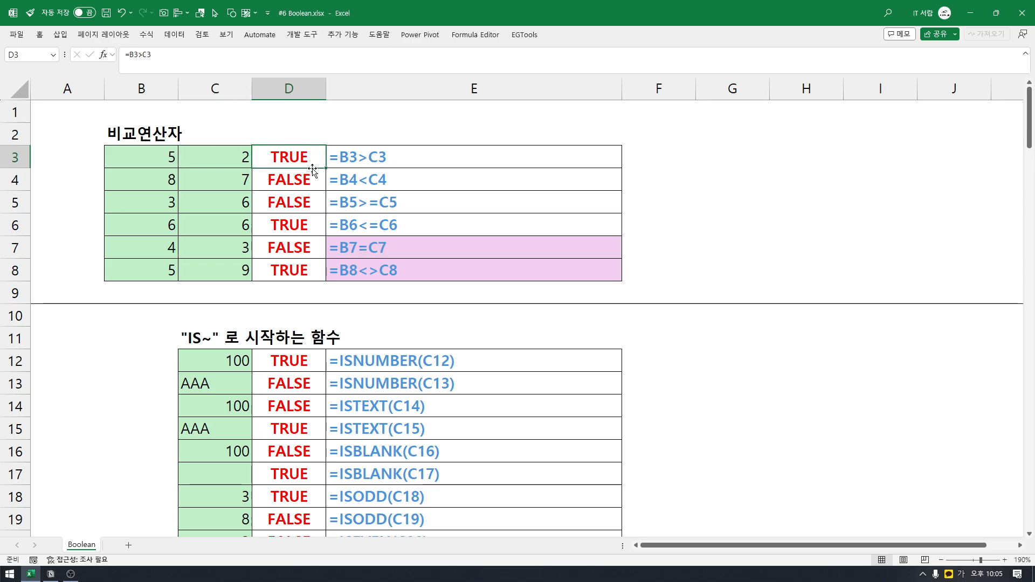
Examine the less-than, greater-or-equal and less-or-equal comparisons in rows 4 to 6.
click(157, 185)
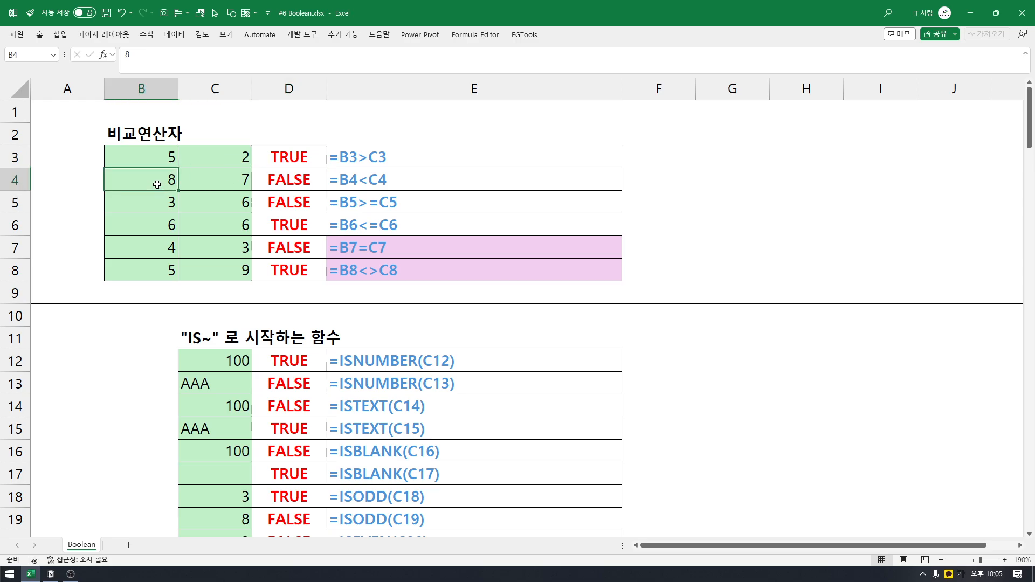
click(230, 184)
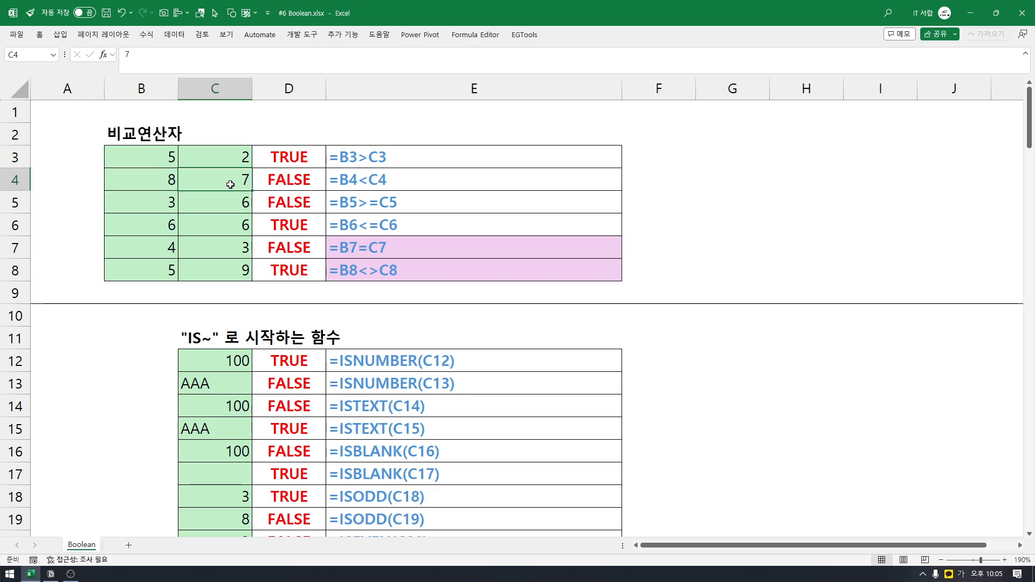
click(153, 184)
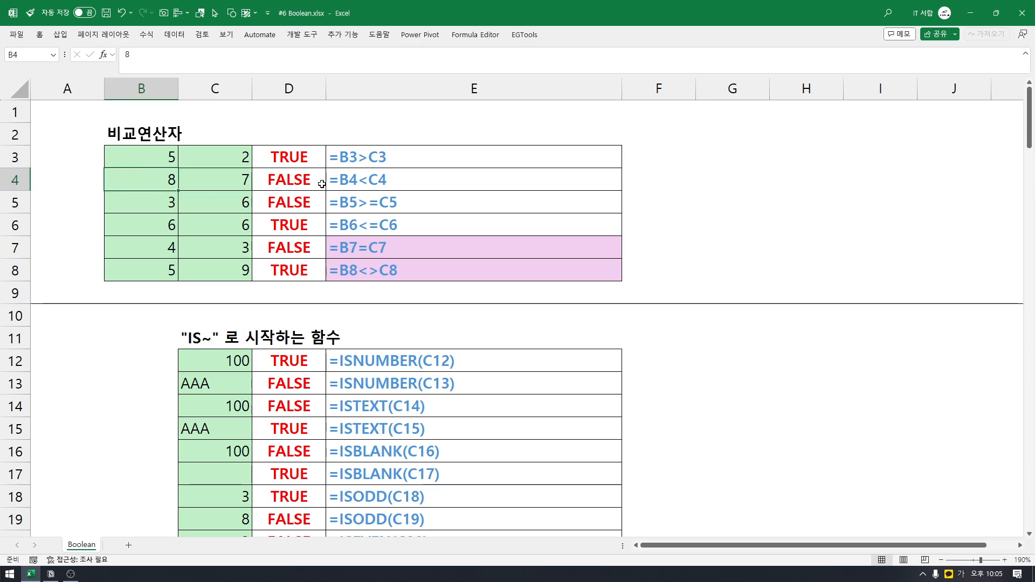
click(164, 207)
click(219, 203)
click(163, 222)
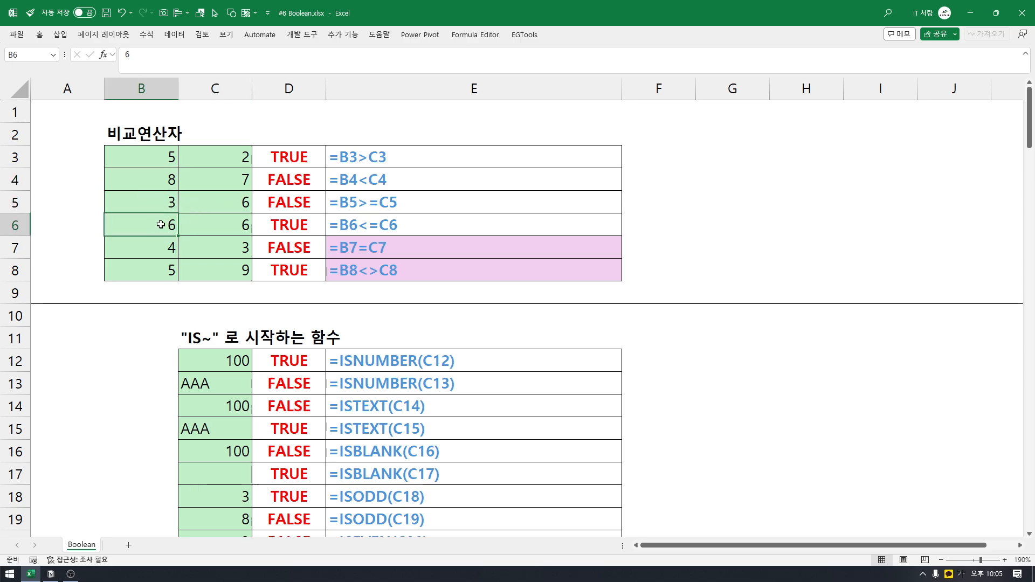
click(220, 224)
click(154, 223)
drag(319, 206, 313, 226)
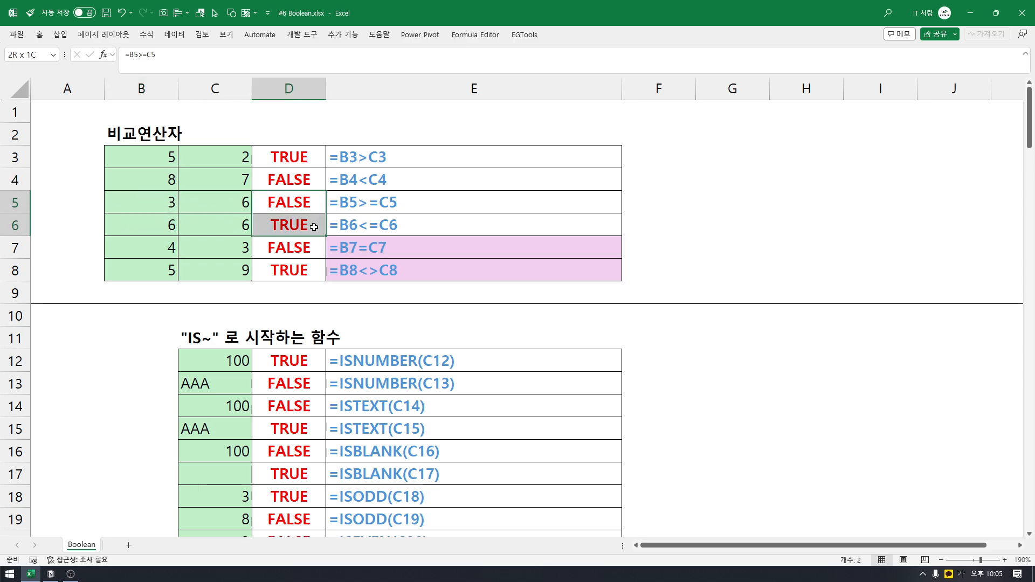
Examine the equal and not-equal comparisons in rows 7 and 8.
click(162, 248)
click(230, 247)
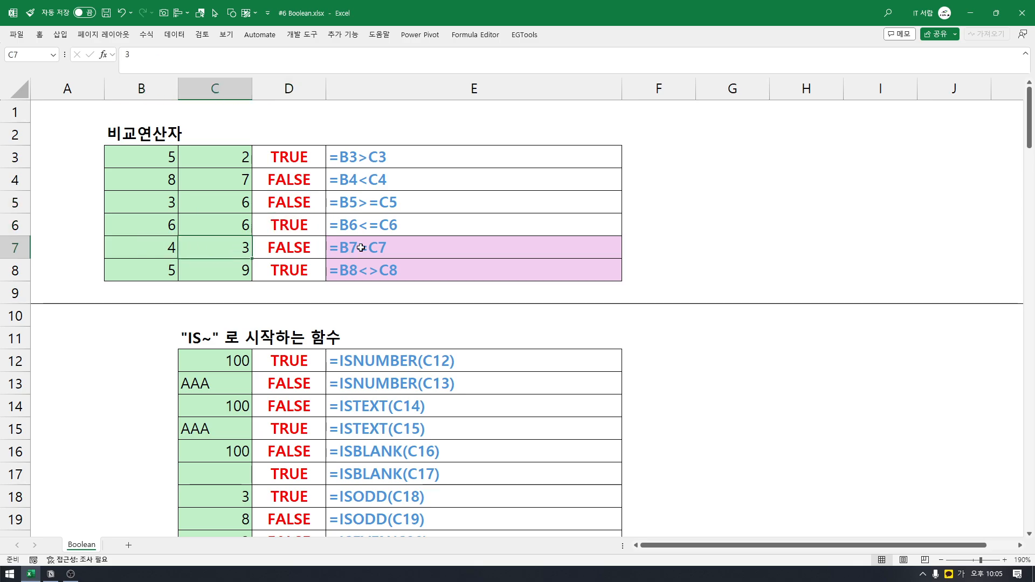
click(312, 250)
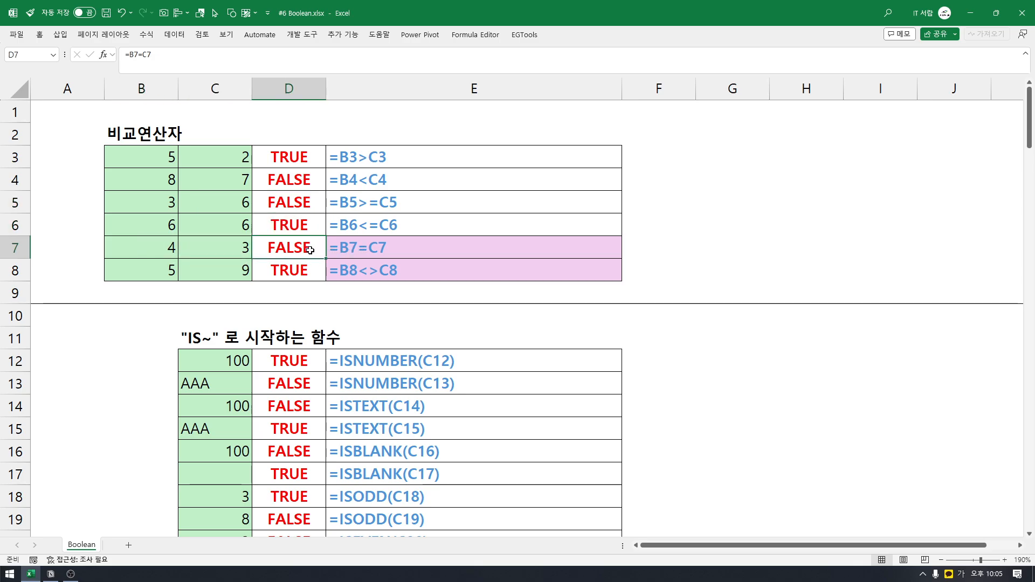
click(155, 270)
click(244, 270)
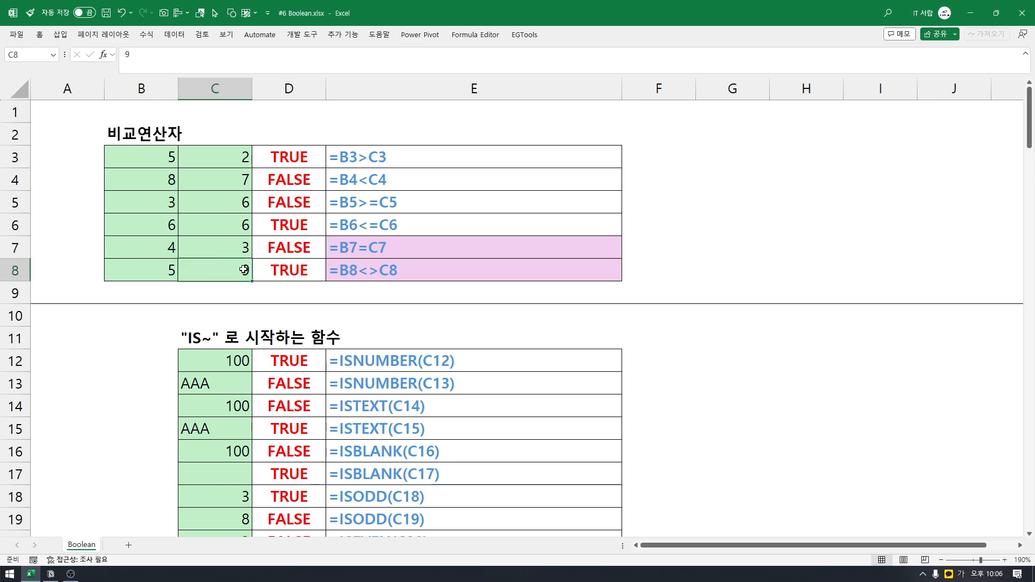
click(357, 272)
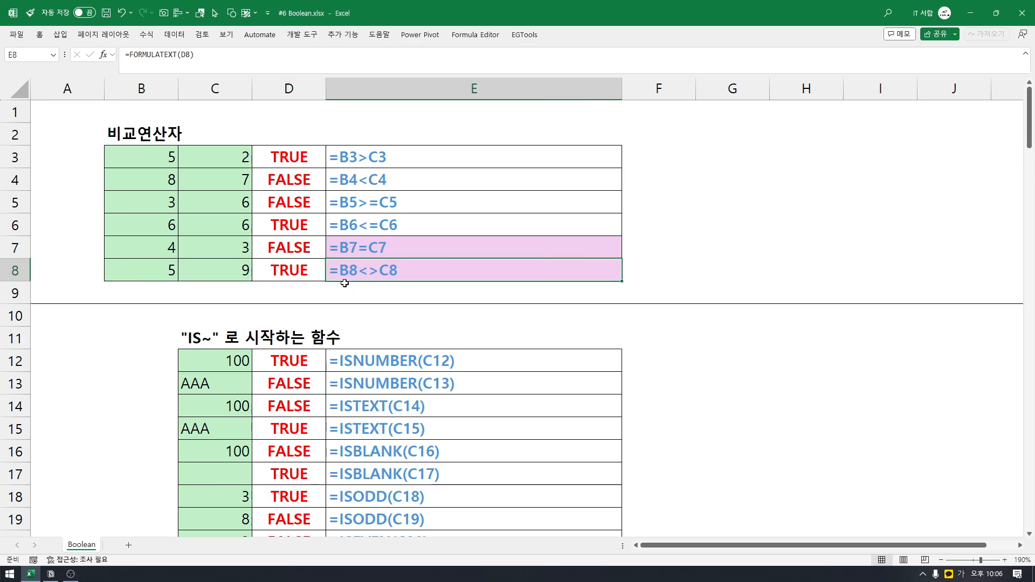
Enter the not-equal operator <> in G8 and the equal sign = in G7.
click(710, 273)
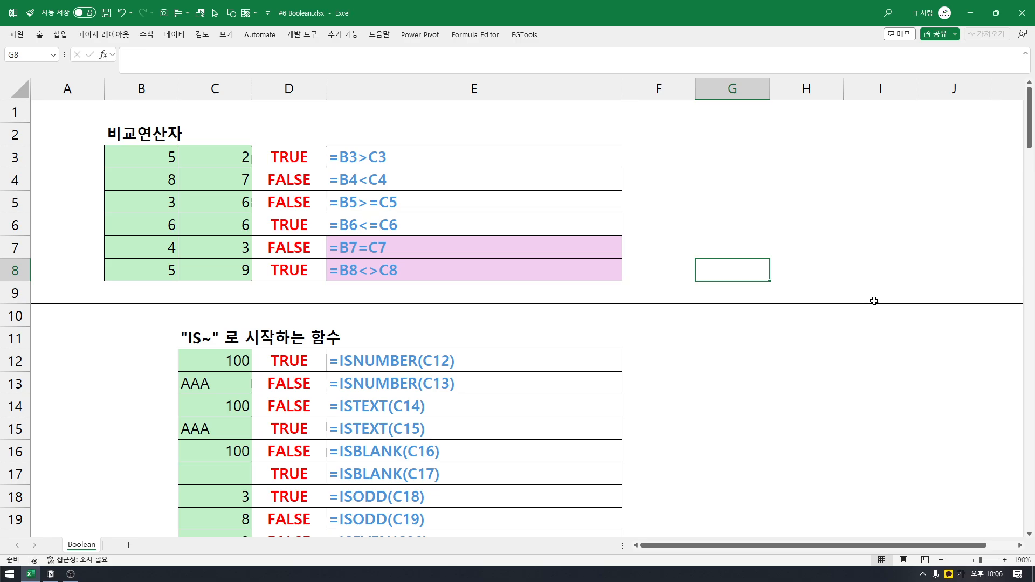
text(<>)
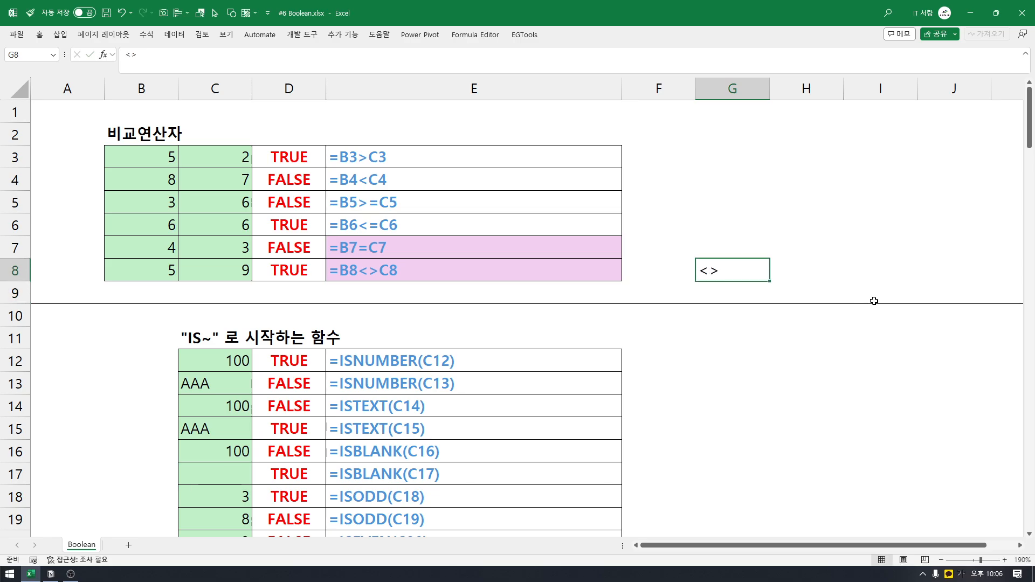
key(Up)
text(=)
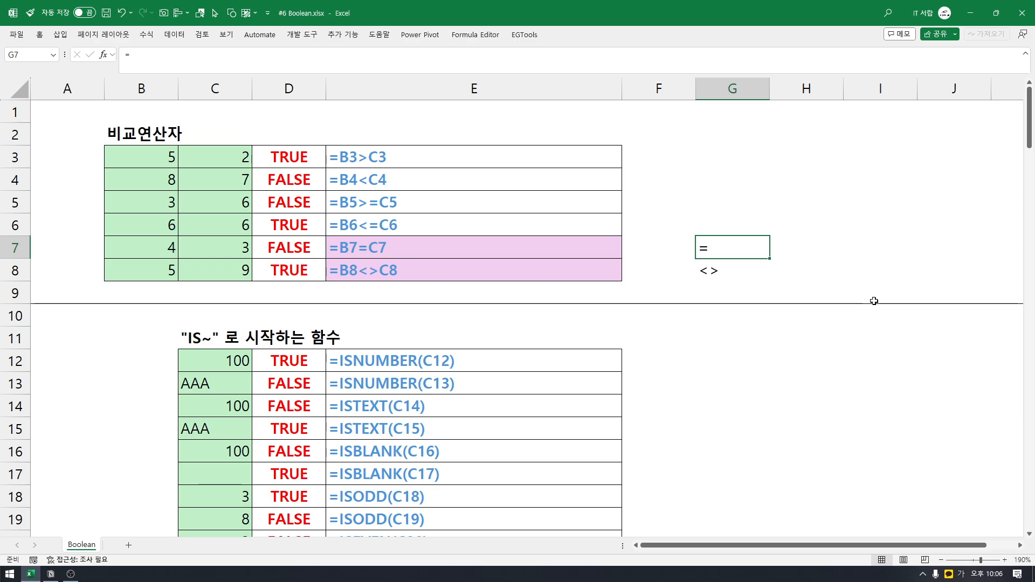
key(Return)
Check the not-equal comparison in row 8, and clear the sample operators from G7:G8.
key(Left)
key(Left)
key(Left)
key(Left)
key(Left)
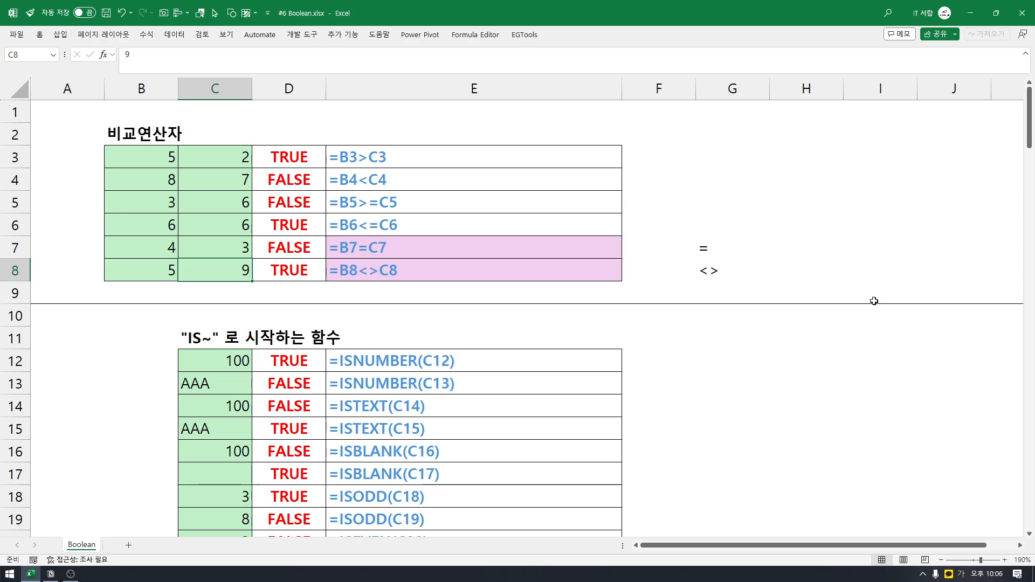
key(Right)
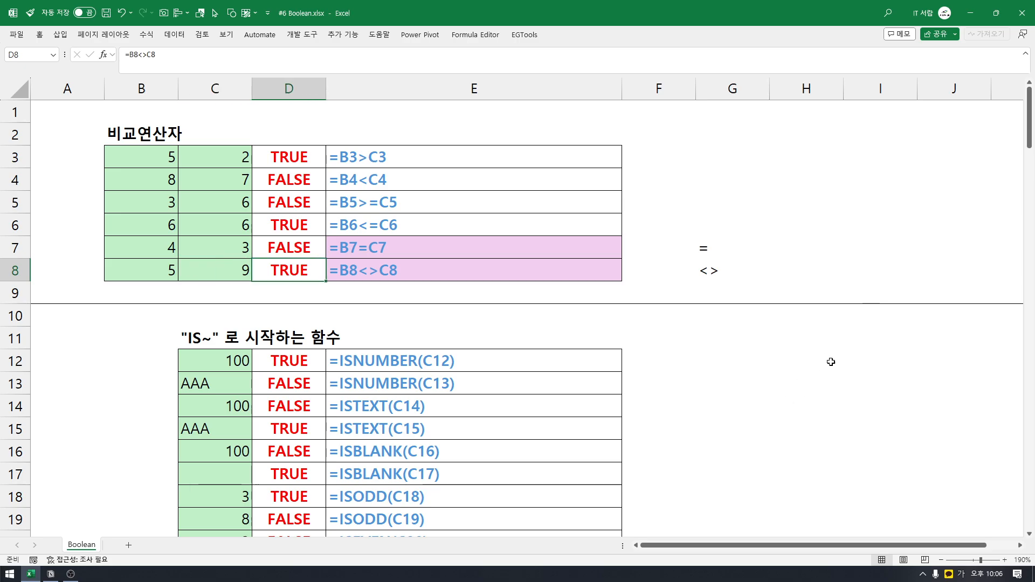
drag(731, 249, 717, 266)
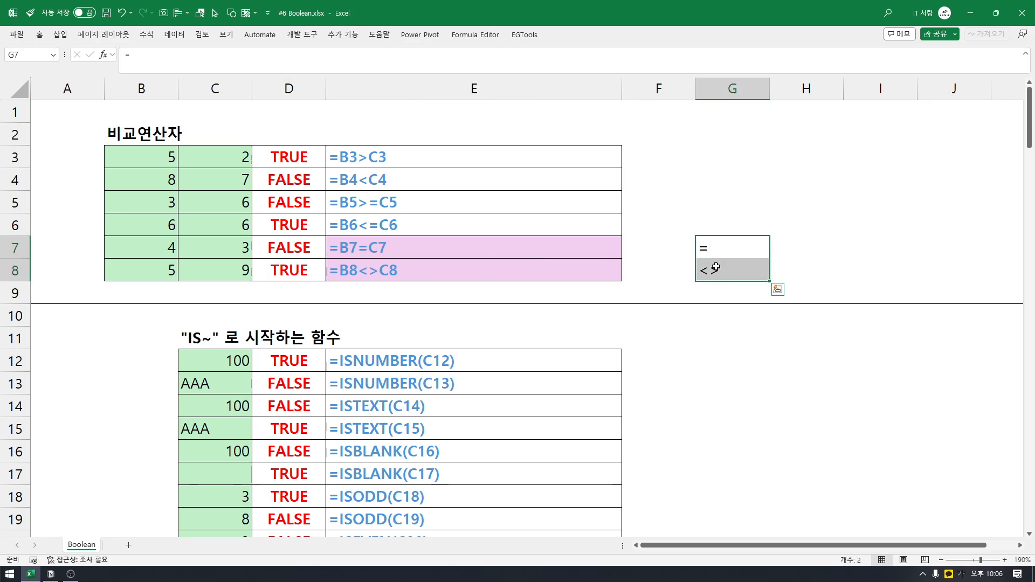
key(Delete)
Enter the operator > in G3, = in G7 and <> in G8.
click(703, 167)
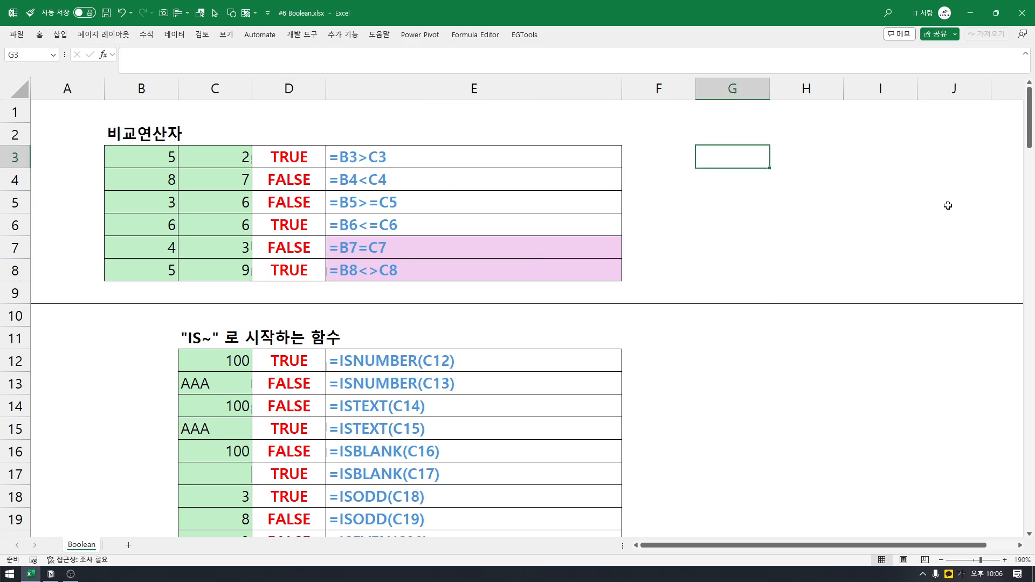
text(>)
key(Return)
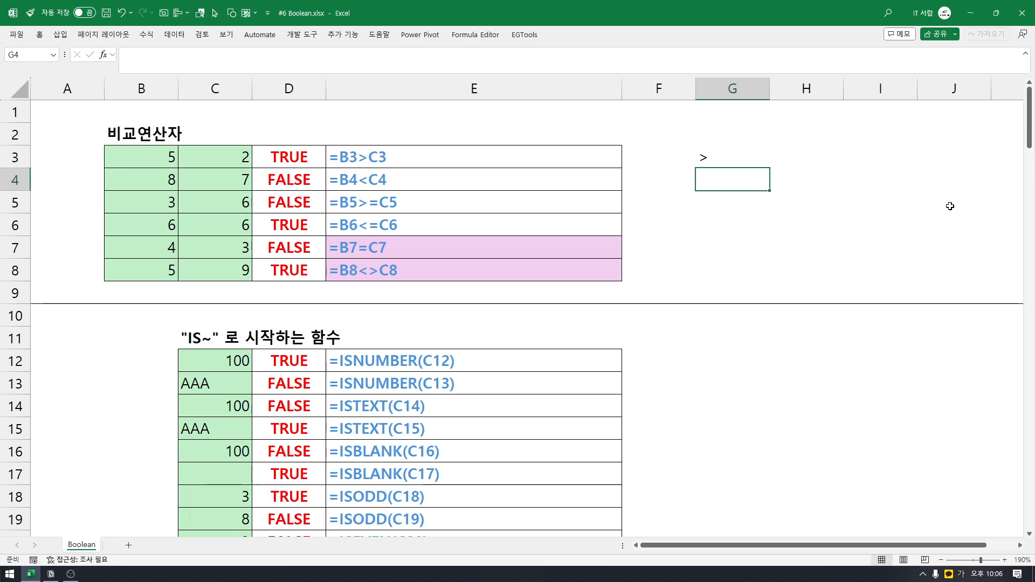
key(Down)
key(Down)
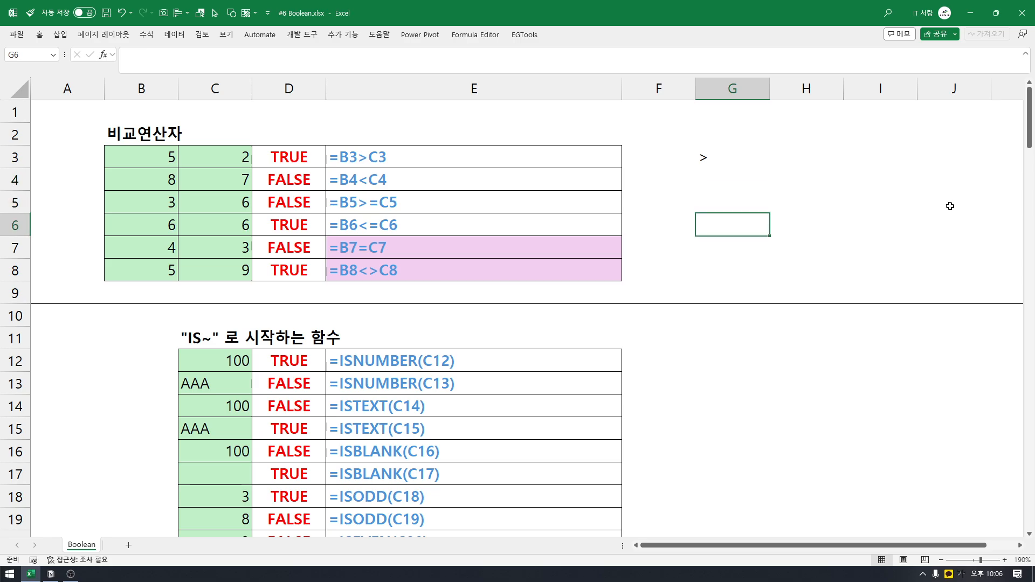
key(Down)
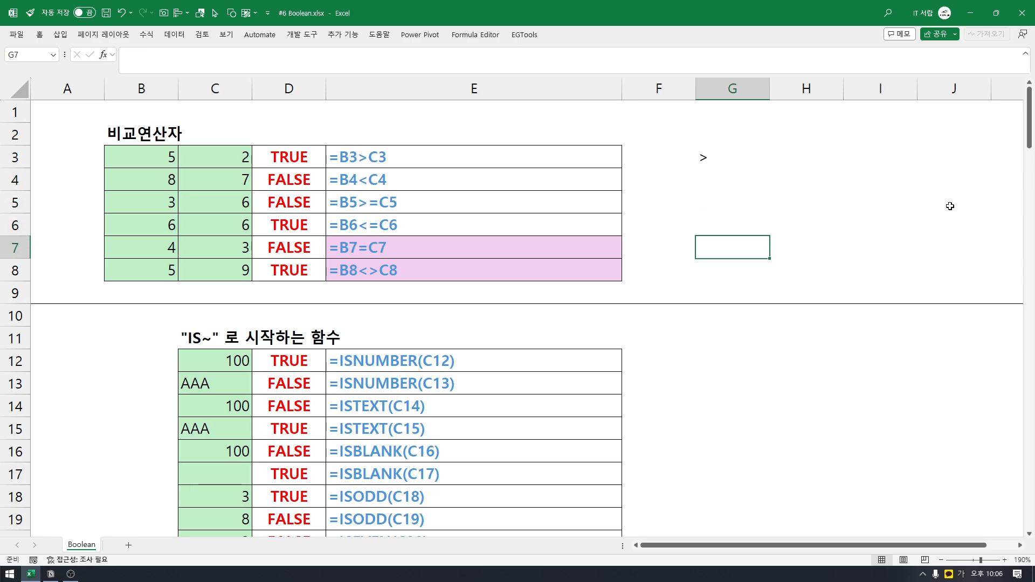
text(=)
key(Return)
text(<>)
key(Return)
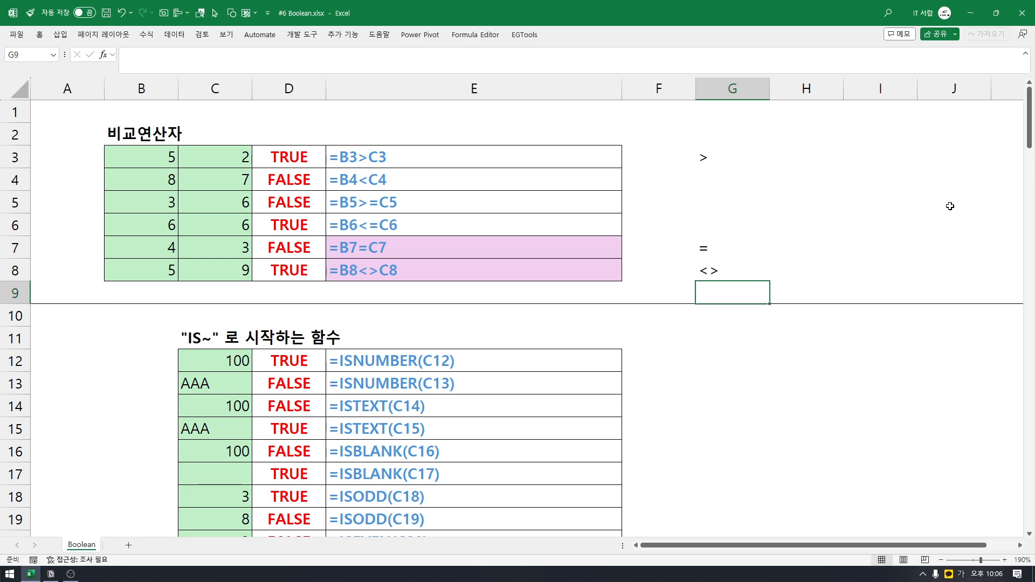
Enter the sample text 딸기 in cell H6.
key(Up)
key(Up)
key(Right)
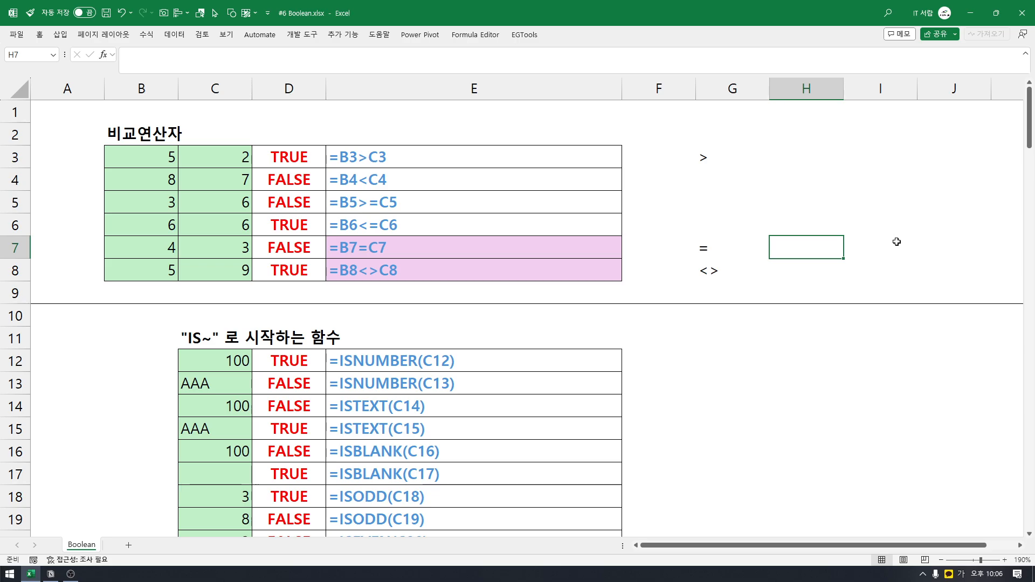
key(Up)
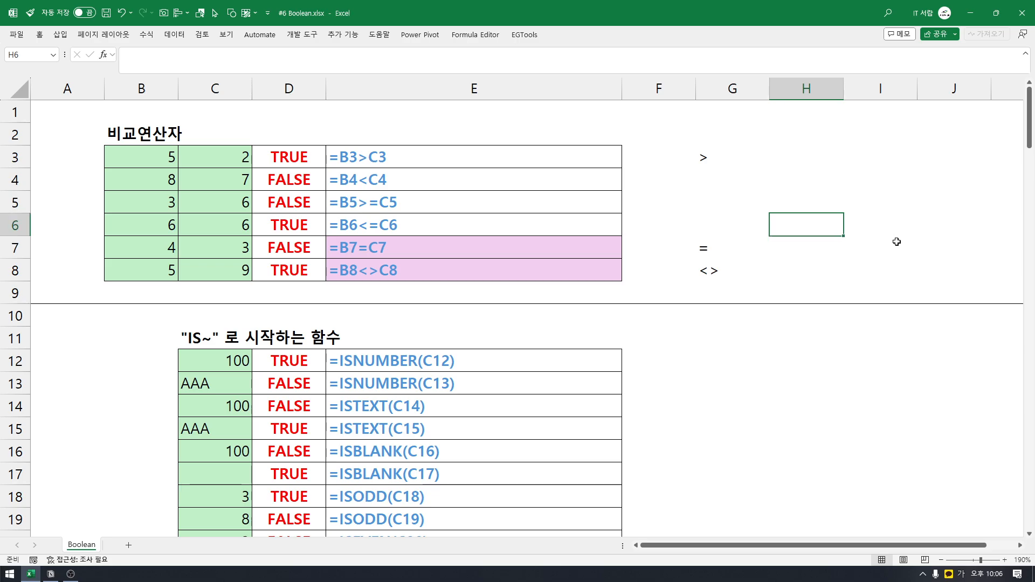
text(딸기)
key(Return)
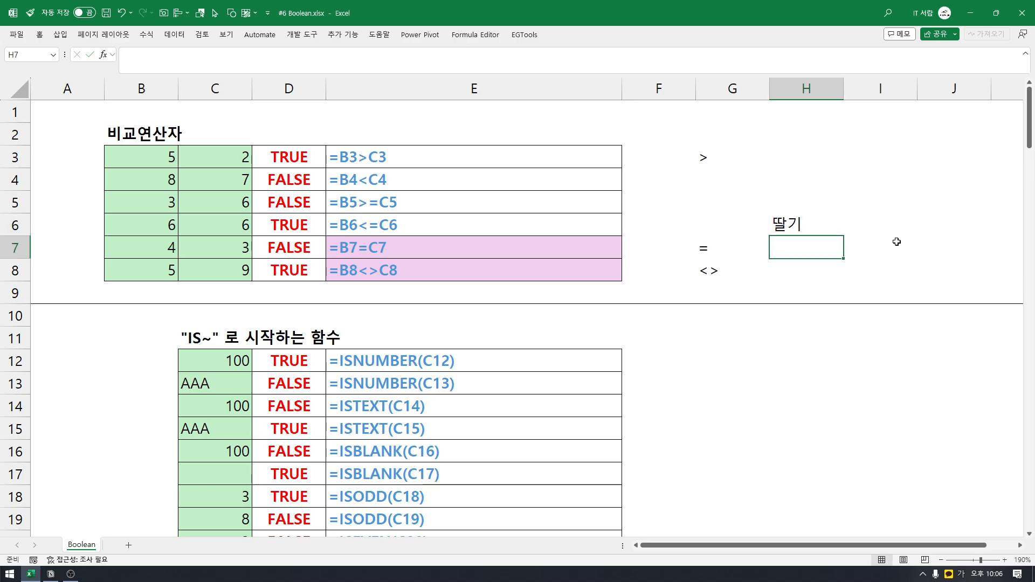
Enter the sample text 딸기 in cell I6.
key(Up)
key(Right)
text(딸기)
key(Return)
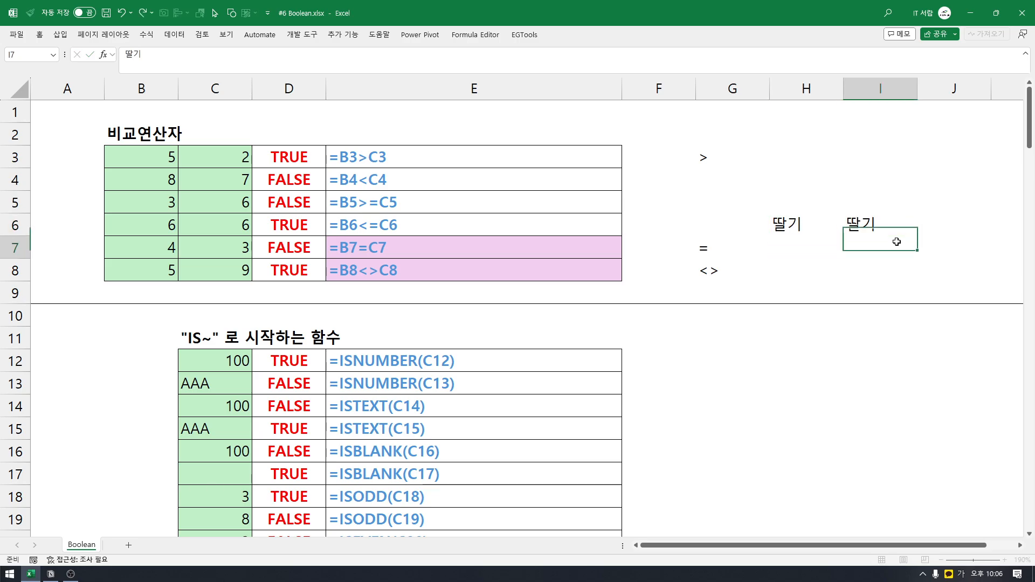
Compare the two sample texts for equality with the formula =H6=I6 in cell H7.
key(Up)
key(Left)
key(Down)
text(=)
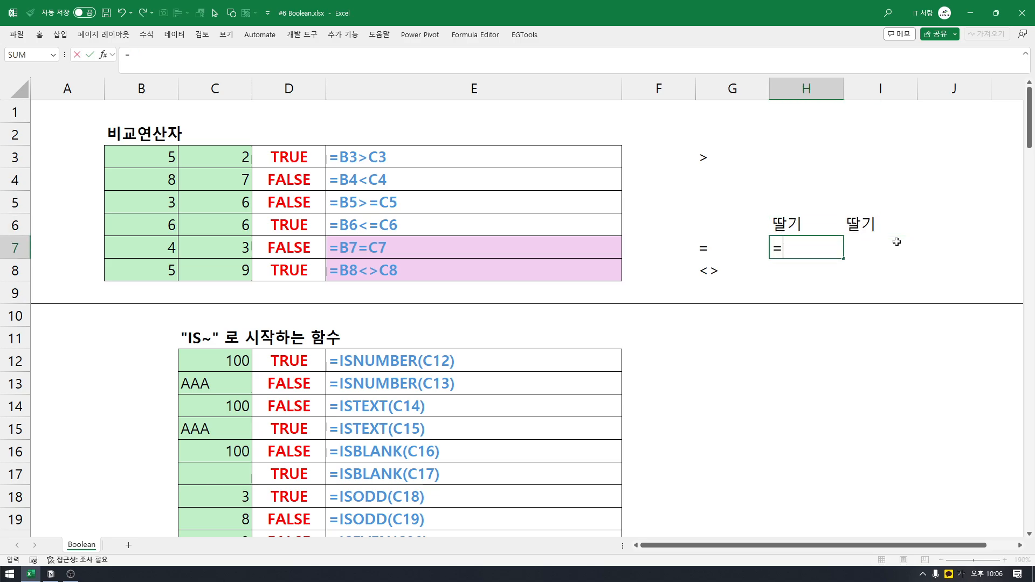
key(Up)
text(=)
key(Right)
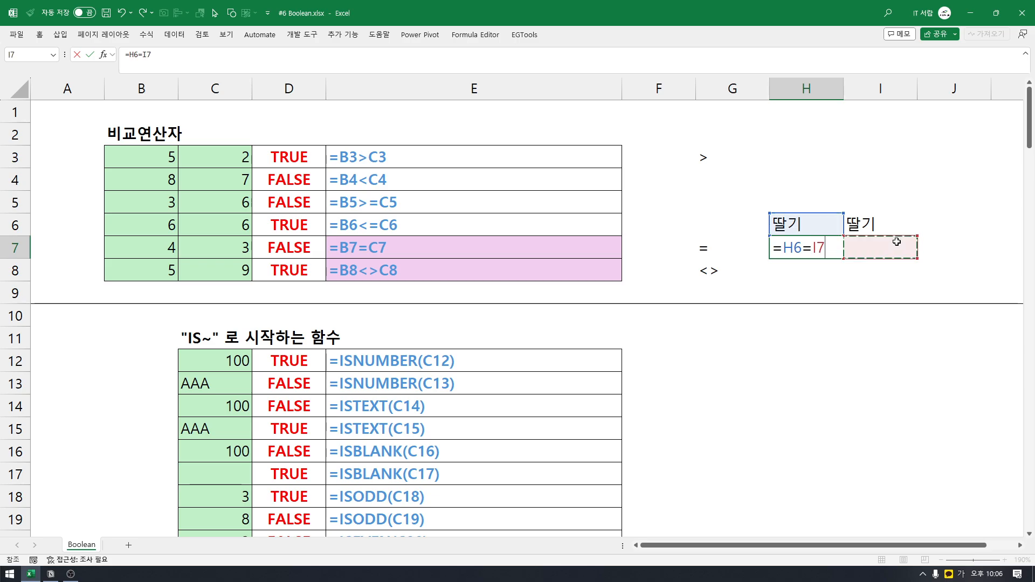
key(Up)
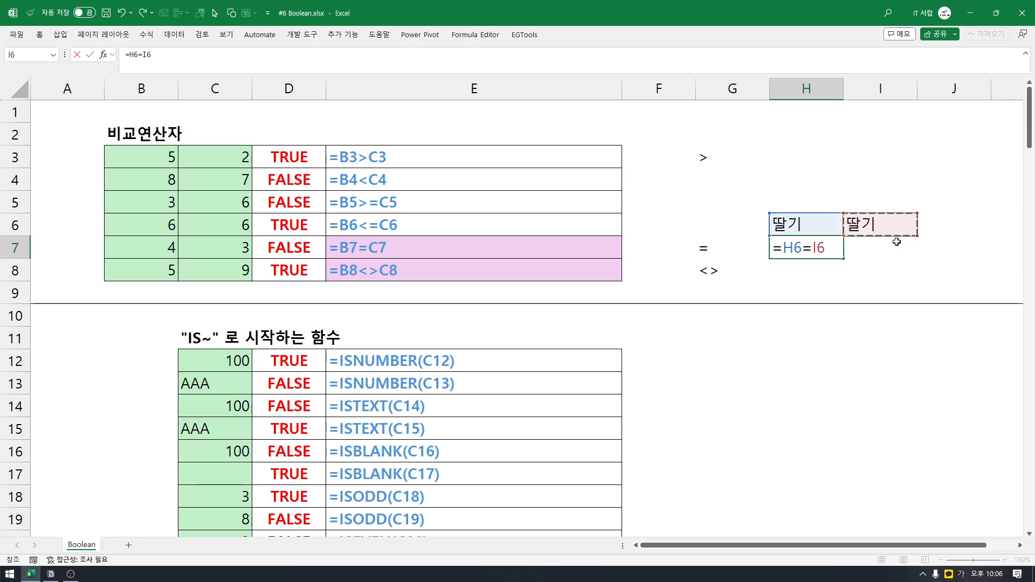
key(Return)
key(Up)
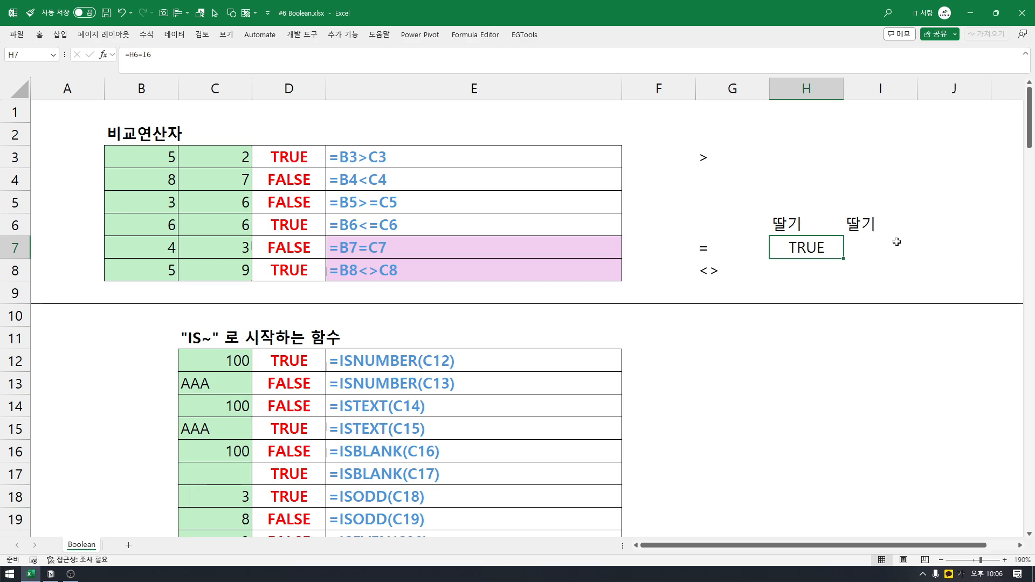
Compare the two sample texts for inequality with the formula =H6<>I6 in cell H8.
key(Down)
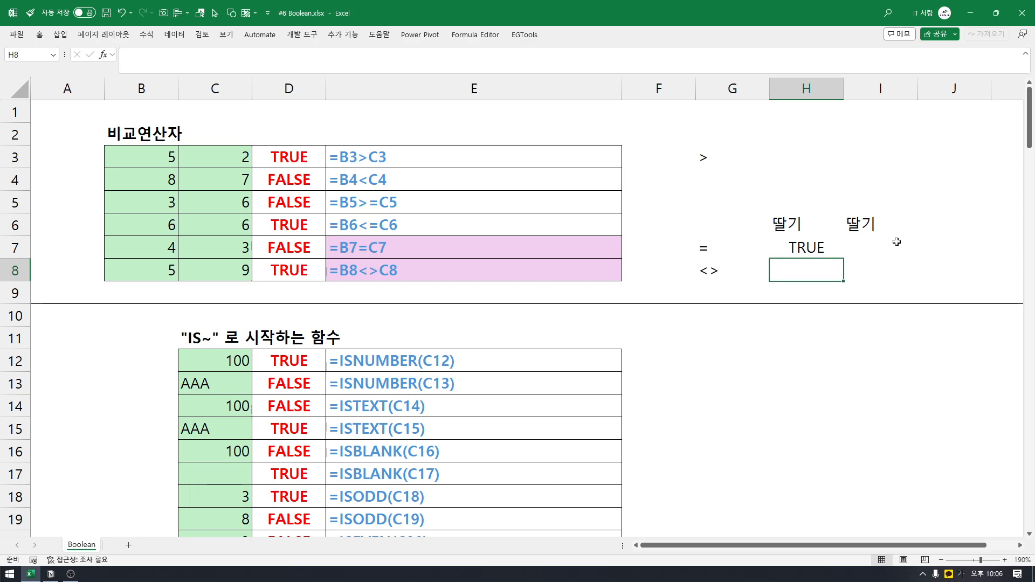
text(=)
key(Up)
key(Up)
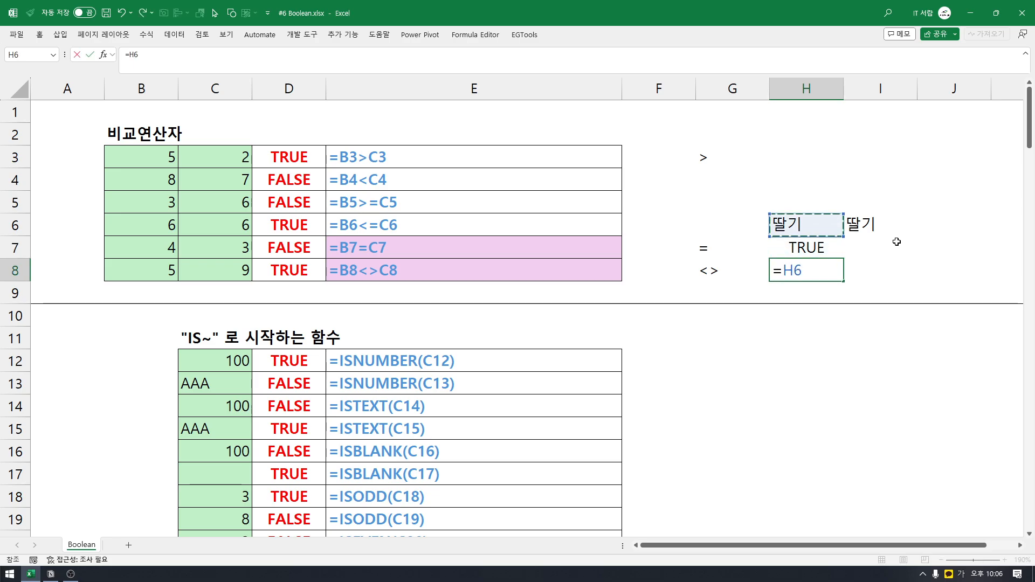
text(<>)
key(Right)
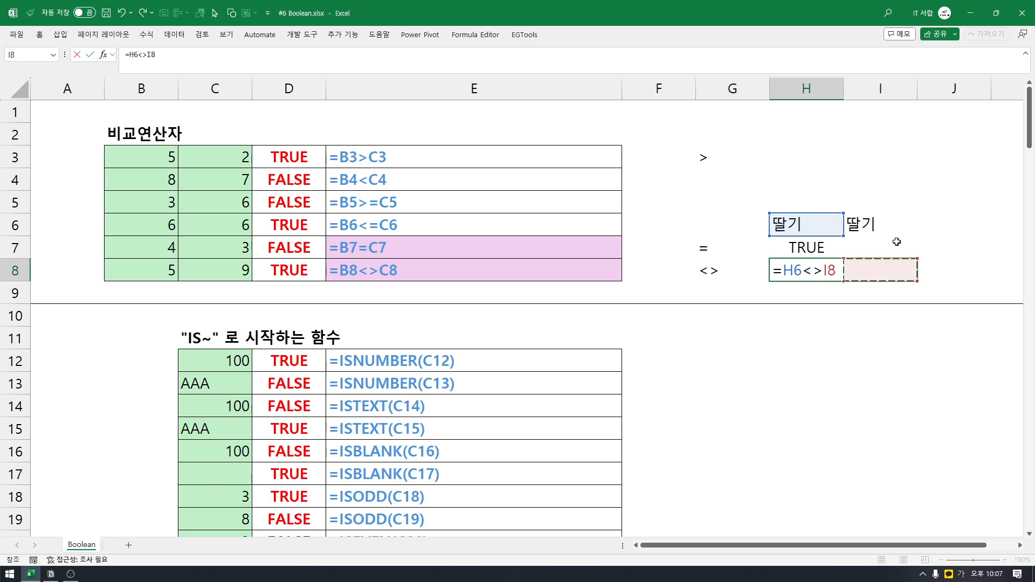
key(Up)
key(Up)
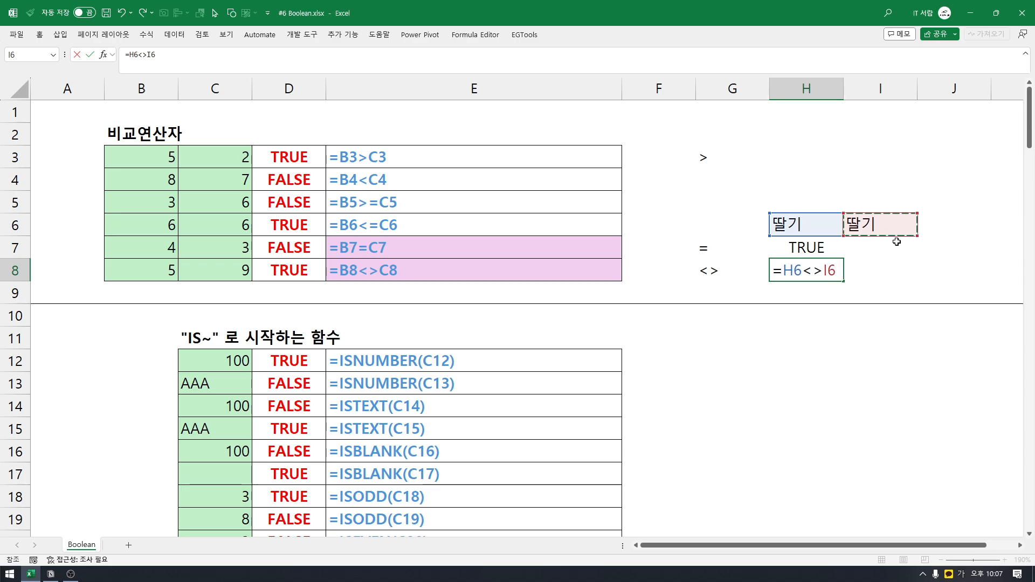
key(Return)
key(Up)
key(Left)
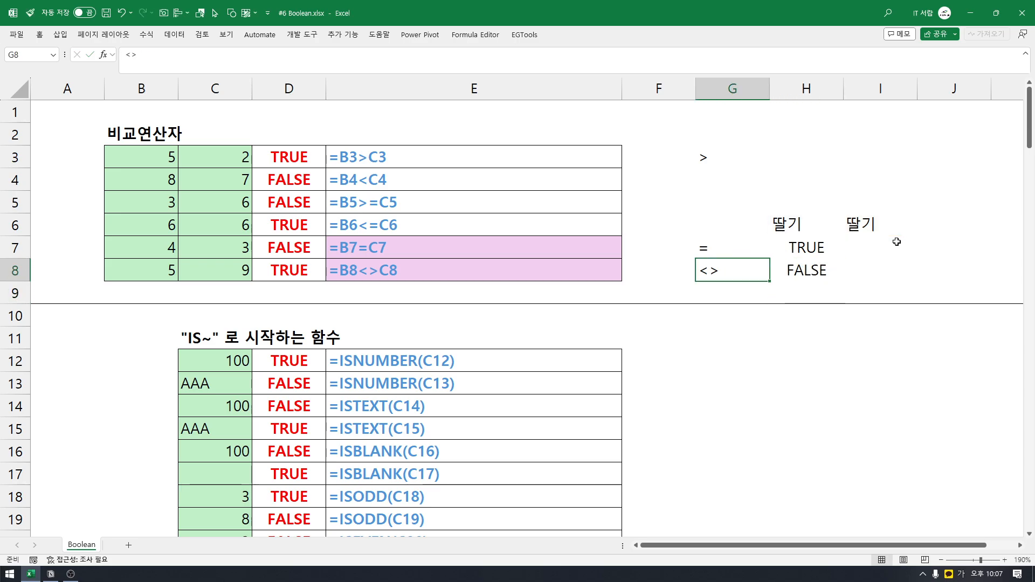
Clear all sample operators, texts and test formulas from the range G3:I8.
key(Up)
key(Down)
key(Up)
key(Down)
key(shift+Right)
key(shift+Right)
key(shift+Up)
key(shift+Up)
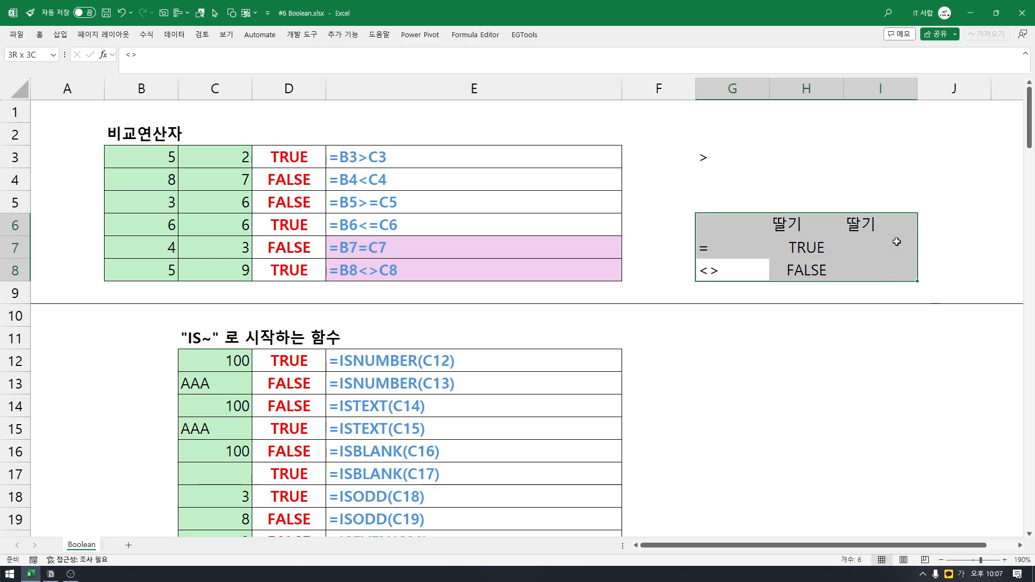
key(shift+Up)
key(shift+Up)
key(shift+Up)
key(Delete)
key(Left)
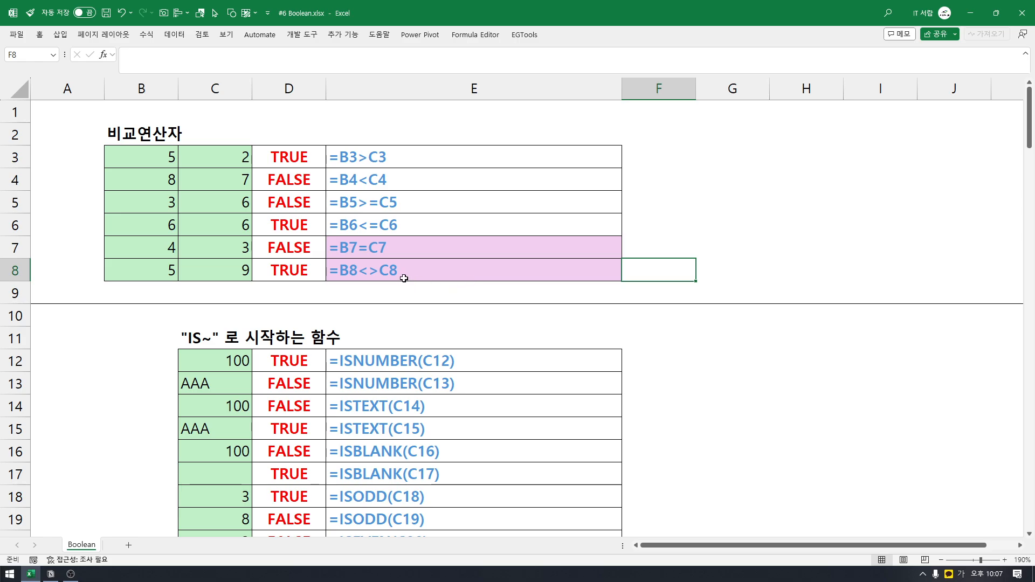
Review the comparison operator table, and look over the list of functions beginning with IS in rows 11 to 23.
click(123, 132)
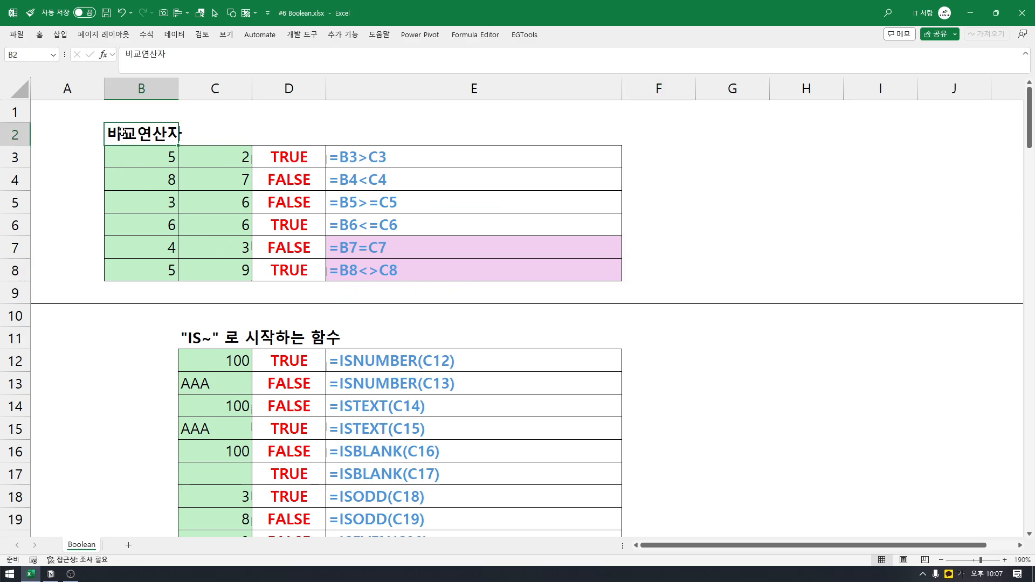
drag(122, 133, 302, 229)
scroll(259, 248, down, 1)
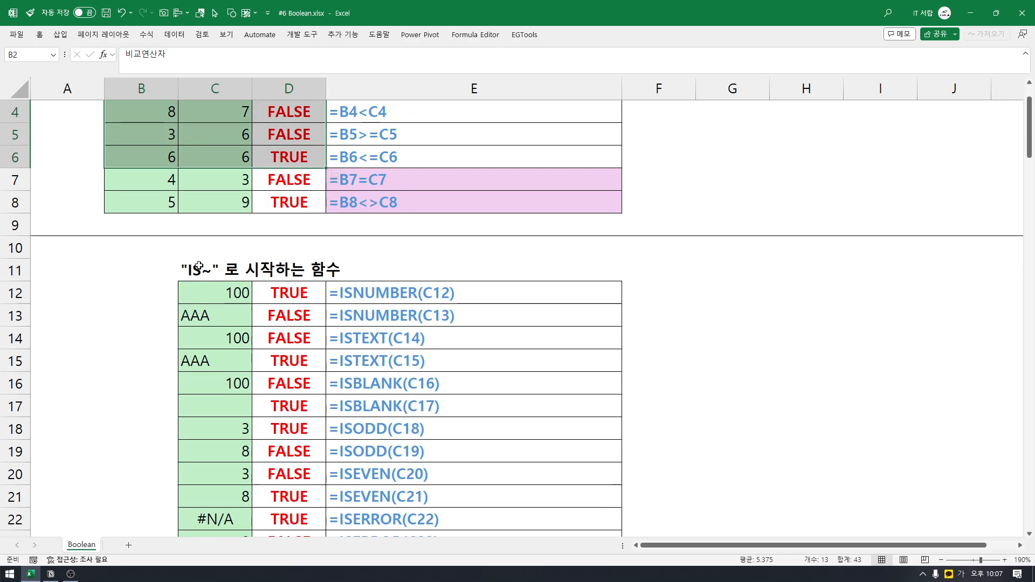
drag(199, 266, 407, 399)
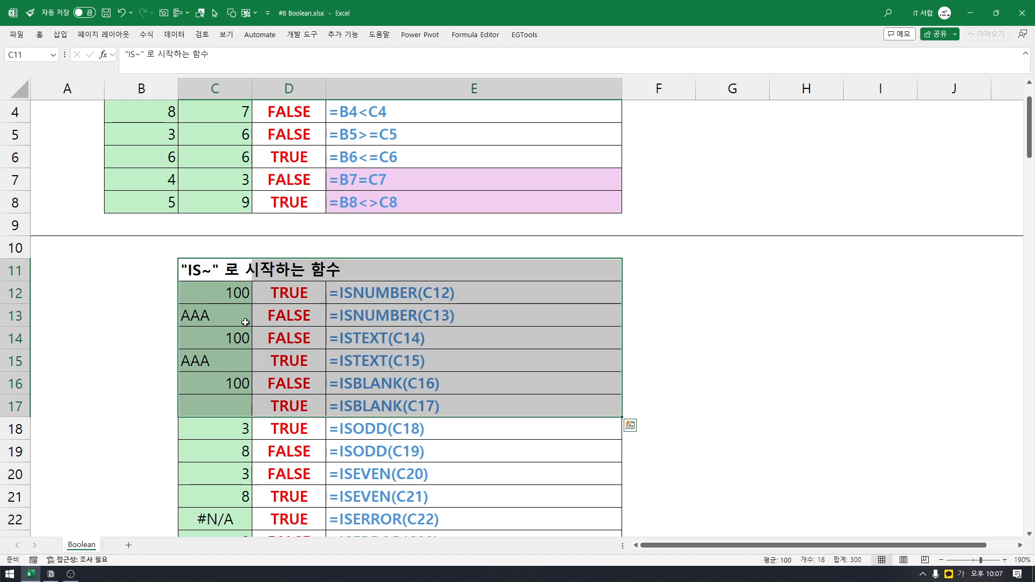
scroll(393, 298, down, 1)
drag(364, 226, 372, 471)
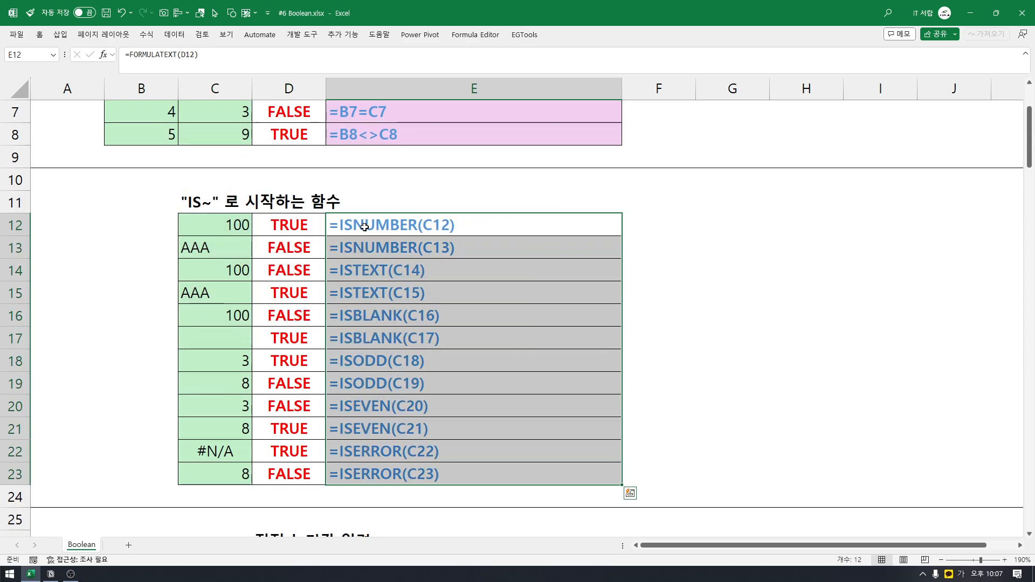
drag(365, 226, 378, 465)
click(192, 205)
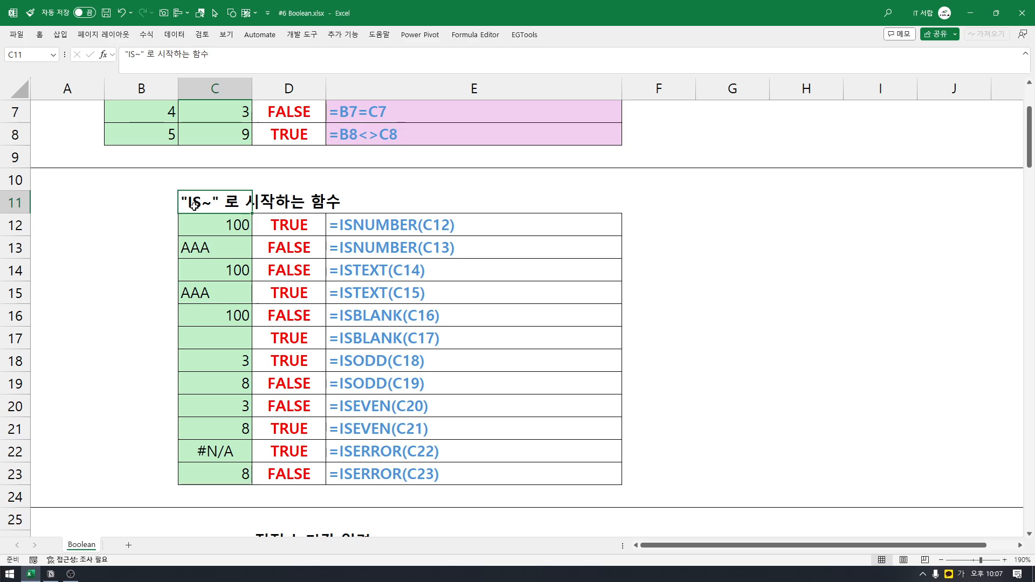
Examine the displayed ISNUMBER, ISBLANK, ISODD, ISEVEN and ISERROR formulas in column E.
click(355, 233)
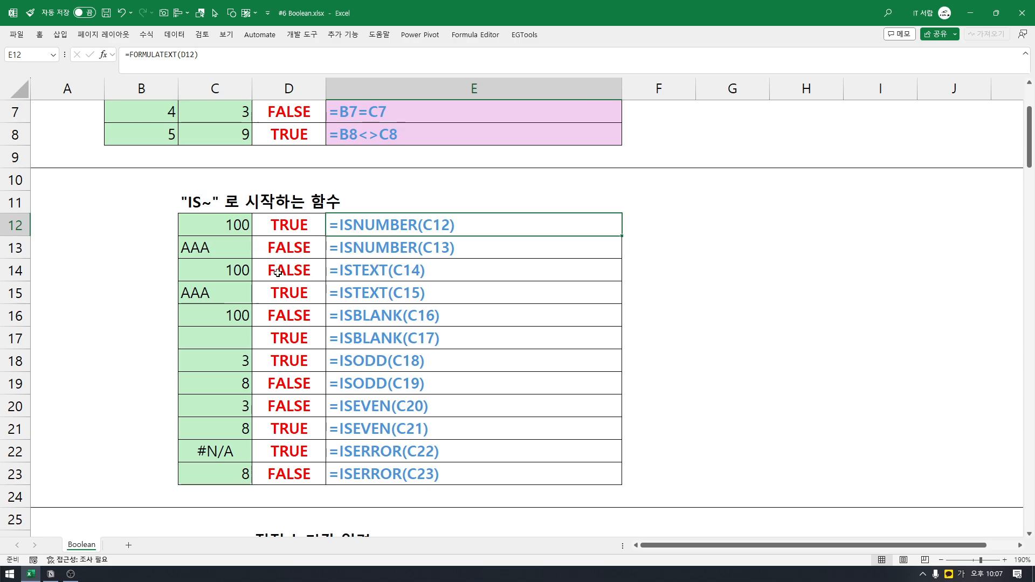
click(356, 316)
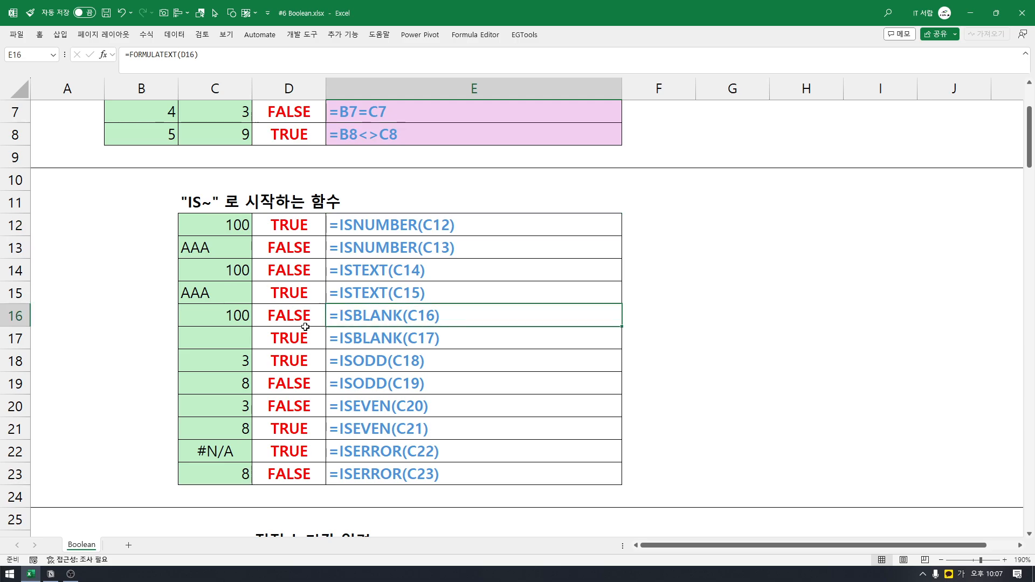
click(358, 365)
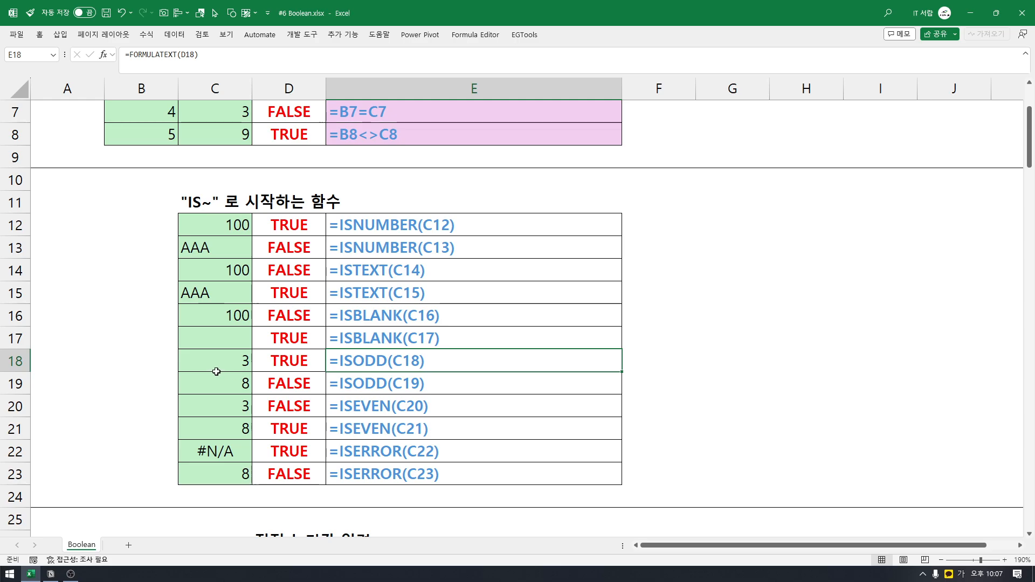
click(363, 408)
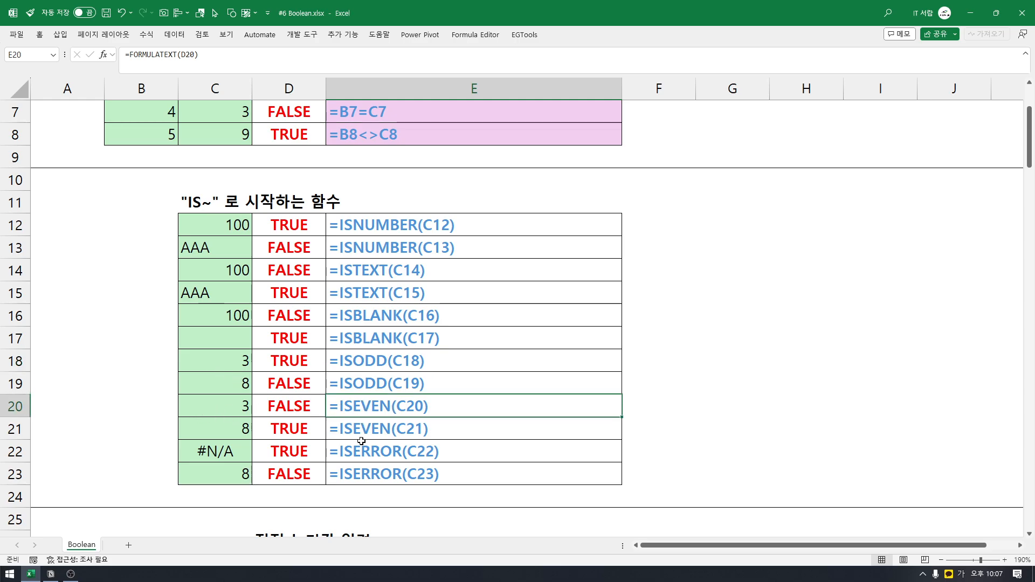
click(376, 457)
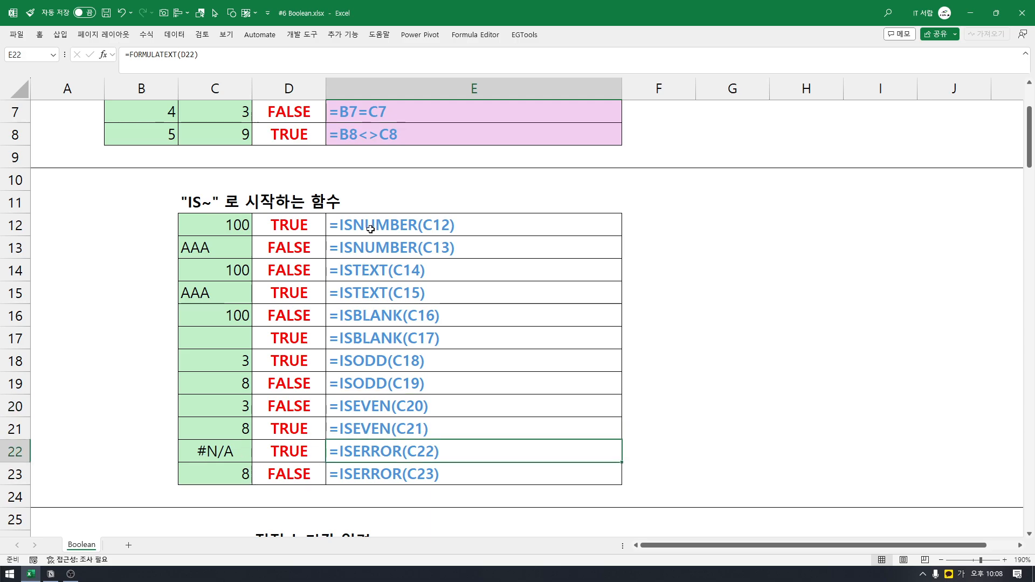
Check the ISNUMBER, ISTEXT and ISBLANK examples in rows 12 to 17, comparing the input values with their results.
click(238, 232)
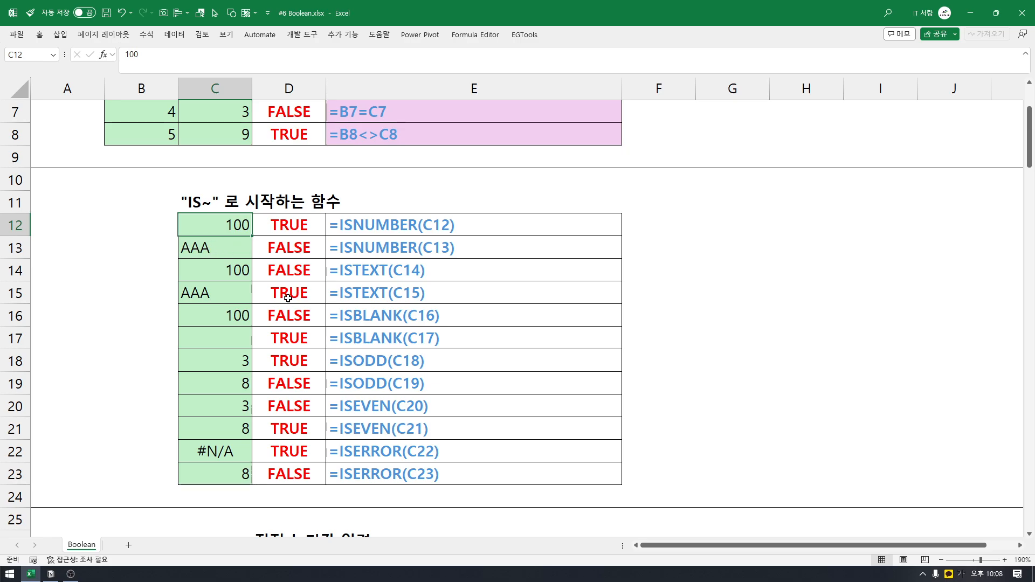
click(236, 271)
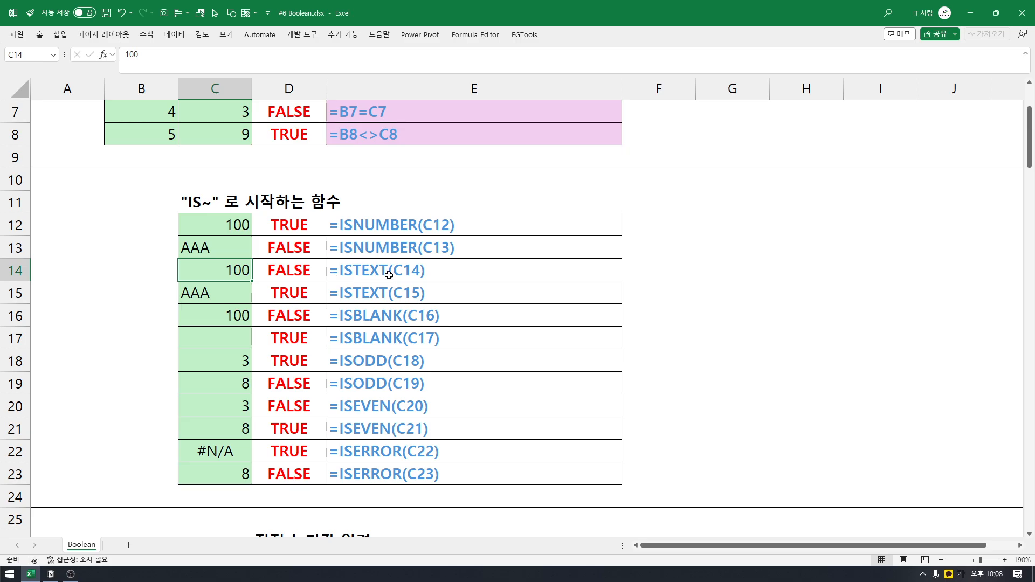
click(300, 277)
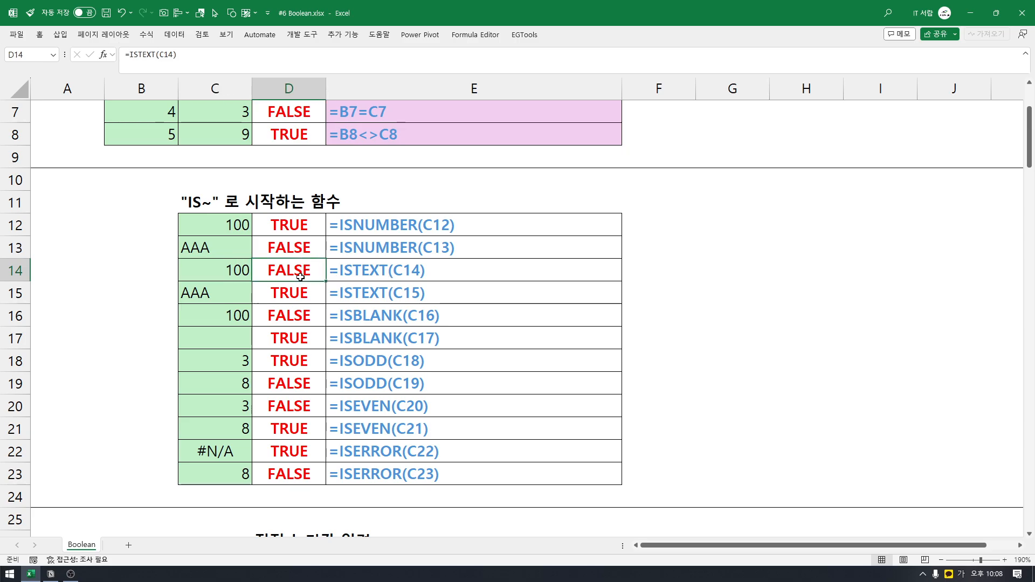
click(223, 295)
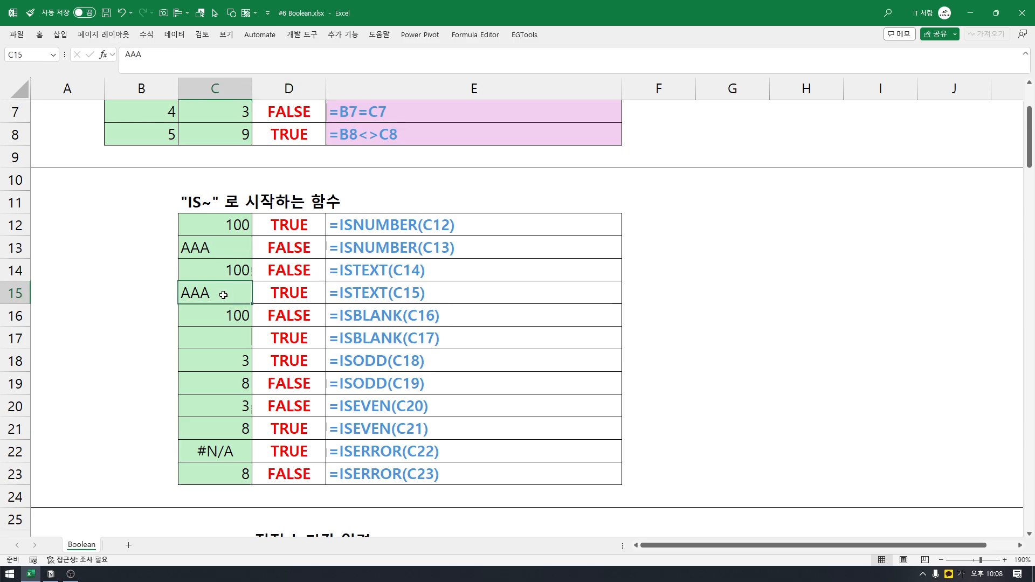
click(285, 299)
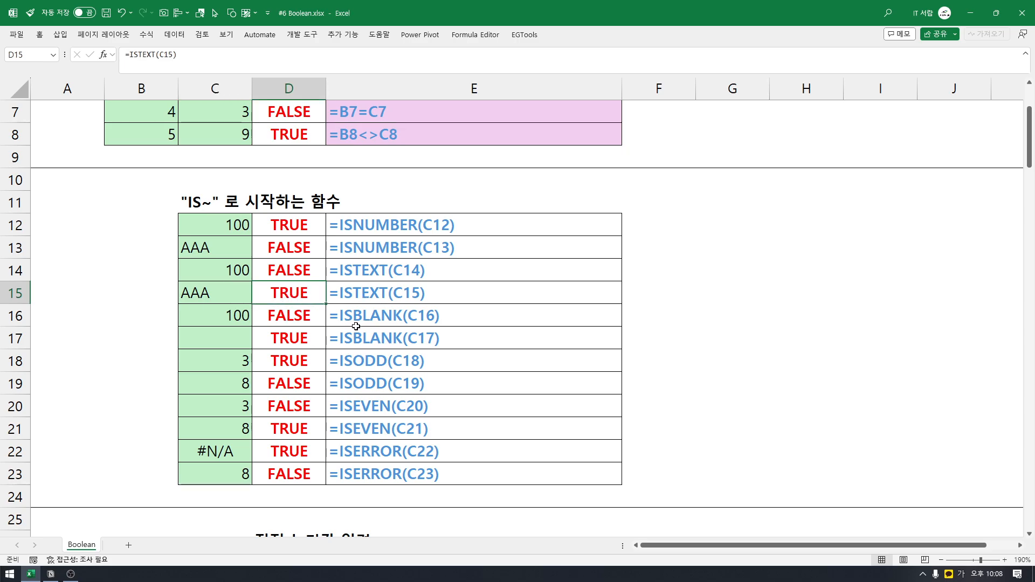
click(220, 340)
click(288, 341)
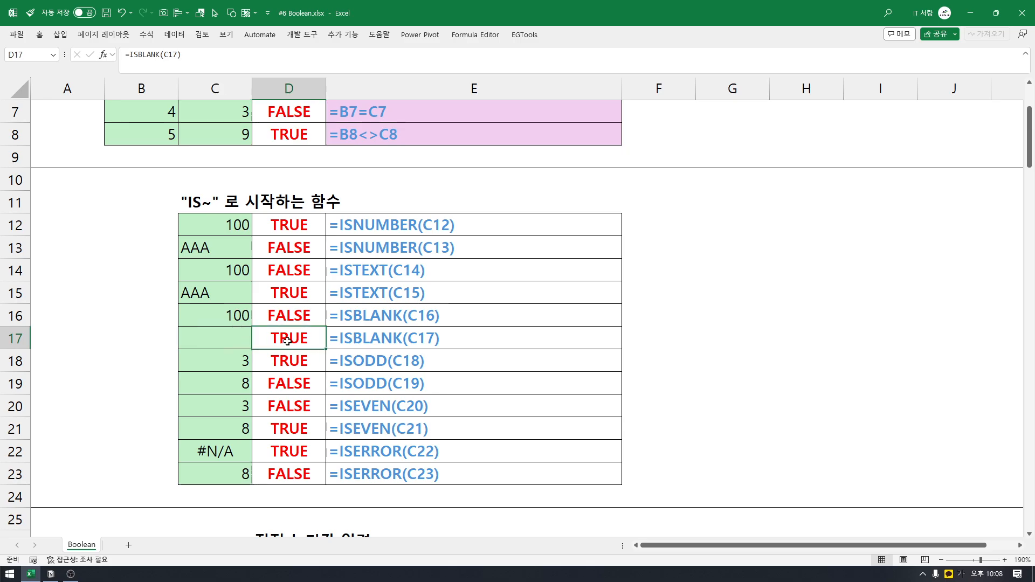
click(289, 320)
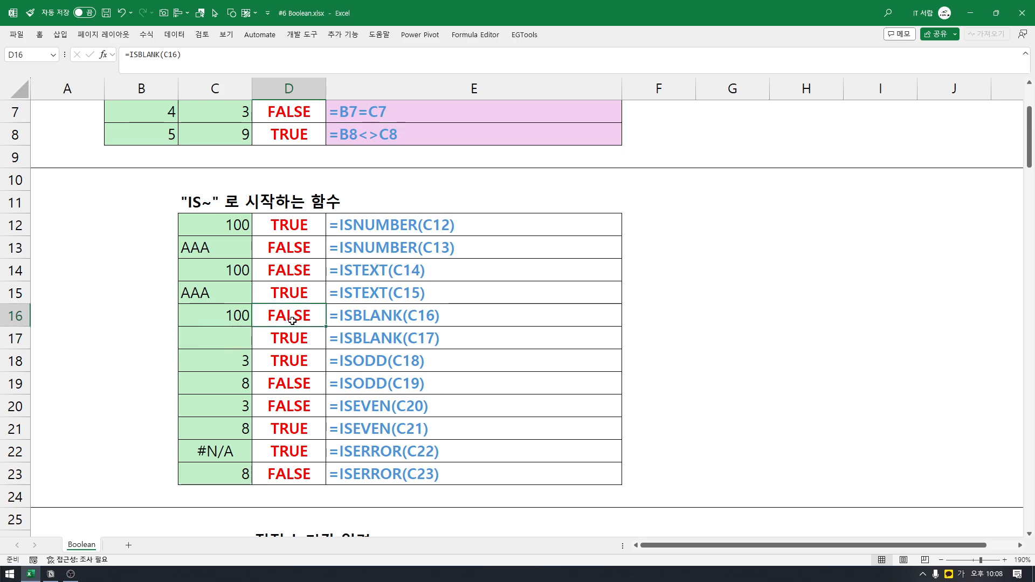
Check the ISODD and ISEVEN examples in rows 18 to 21 and the ISERROR input in C22.
scroll(288, 358, down, 1)
scroll(285, 299, down, 1)
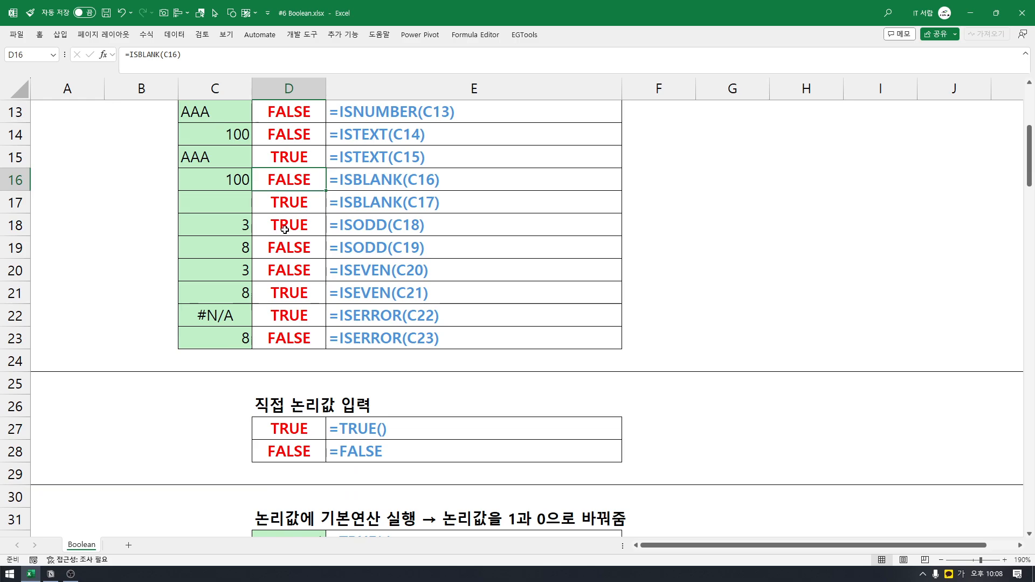
click(241, 230)
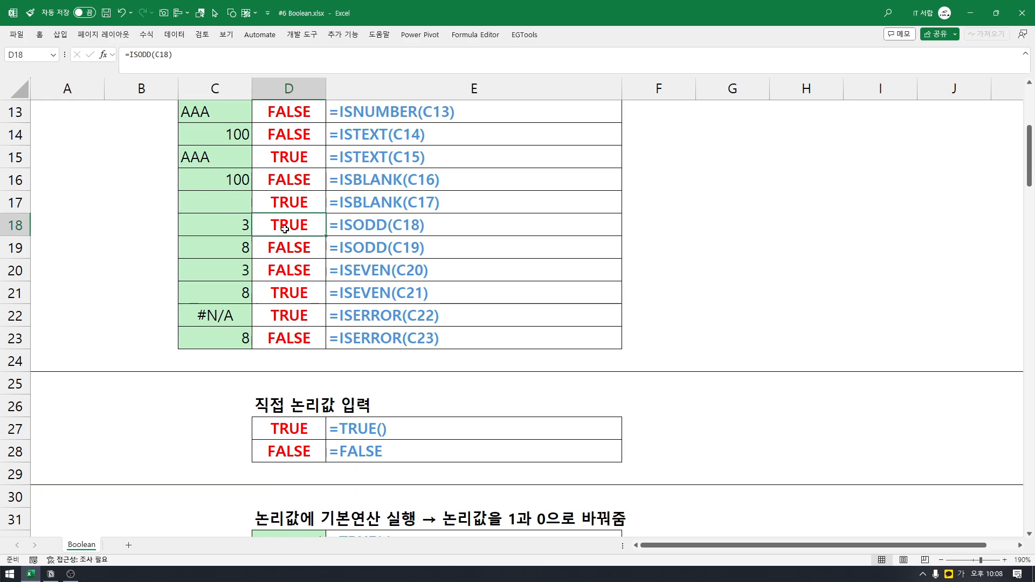
click(246, 248)
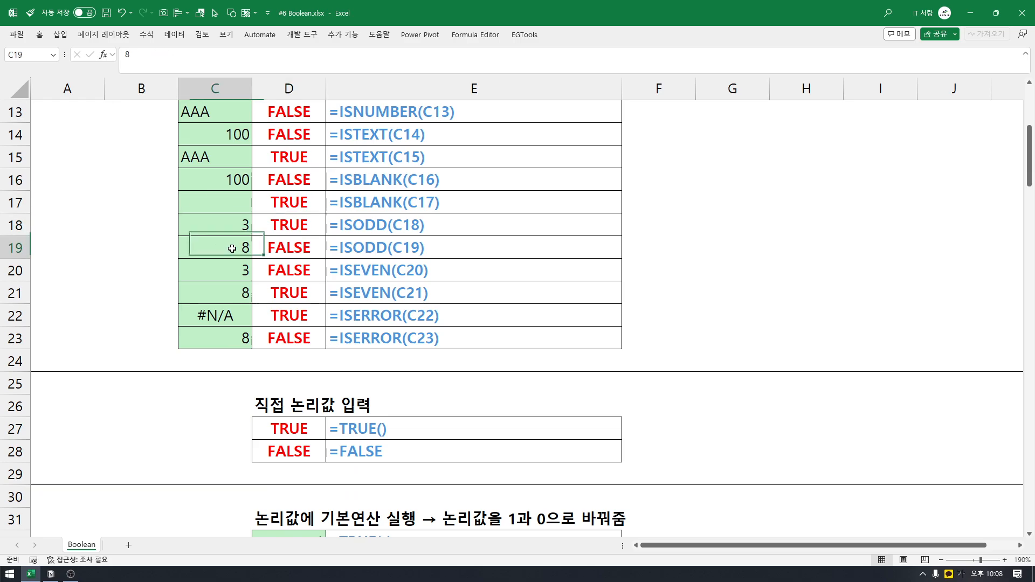
click(291, 248)
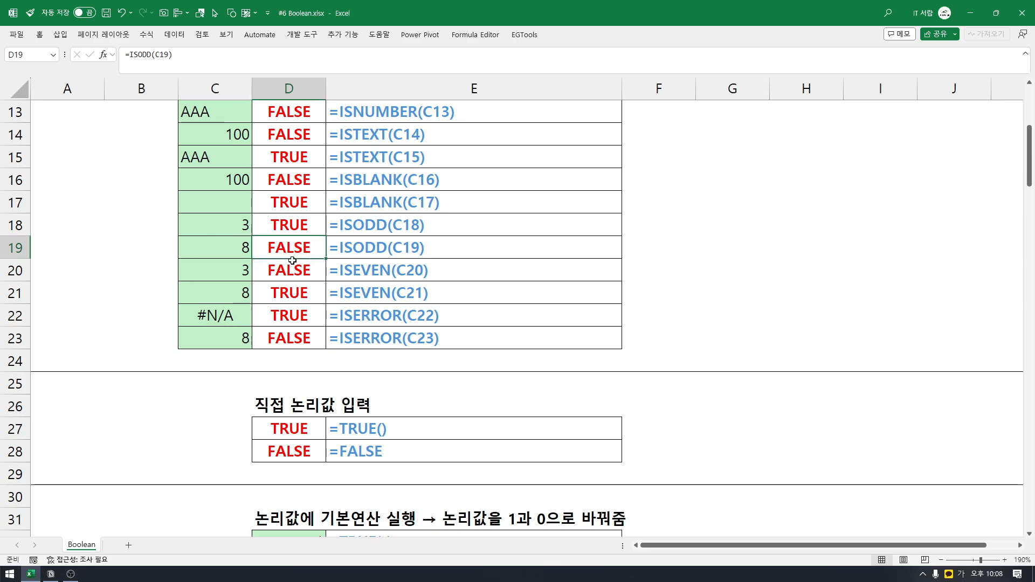
drag(300, 271, 300, 293)
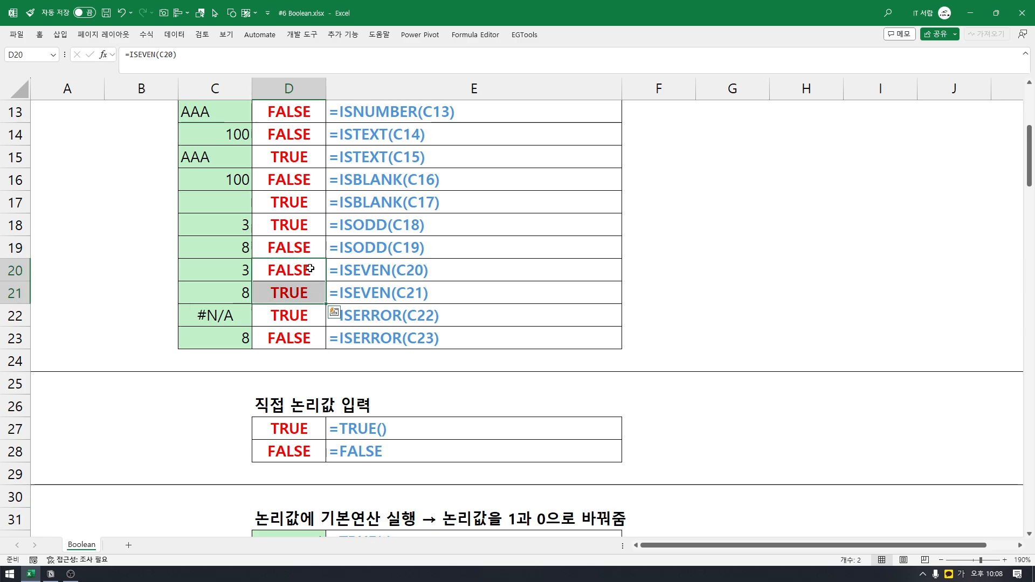
click(221, 323)
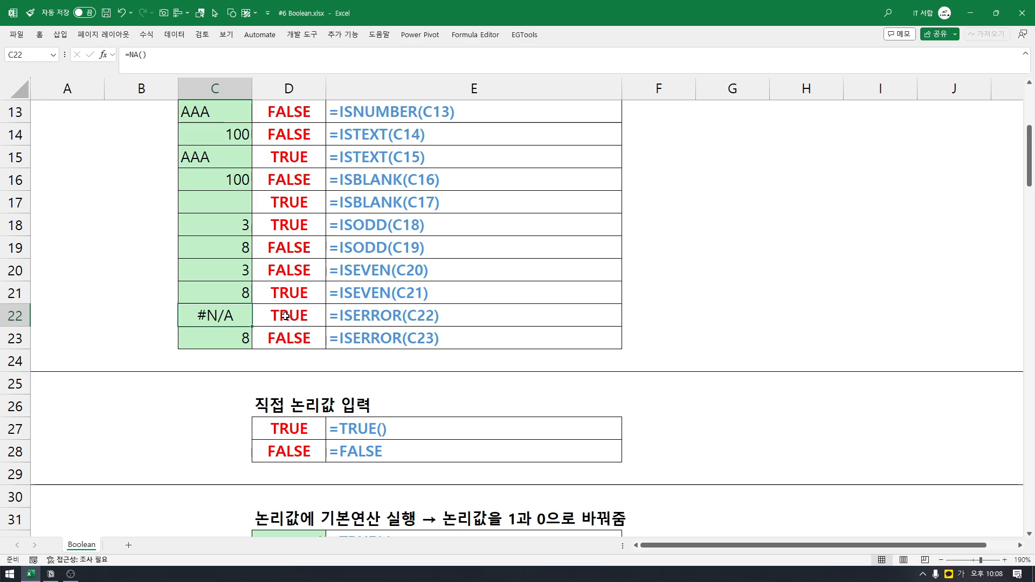
Review the IS function results in D12:D23 and their displayed formulas in E12:E23.
scroll(286, 316, up, 1)
drag(289, 156, 294, 404)
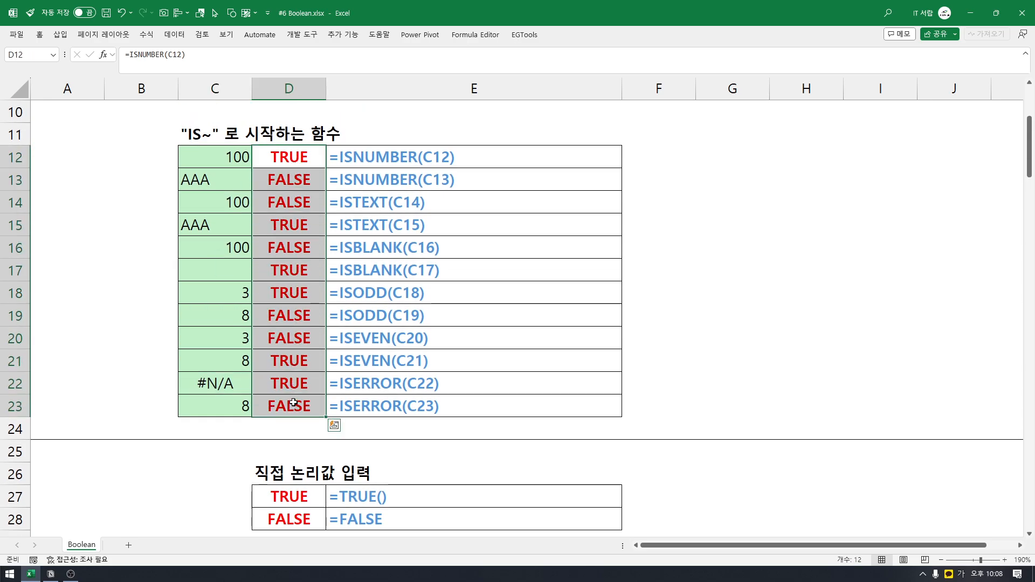
click(293, 404)
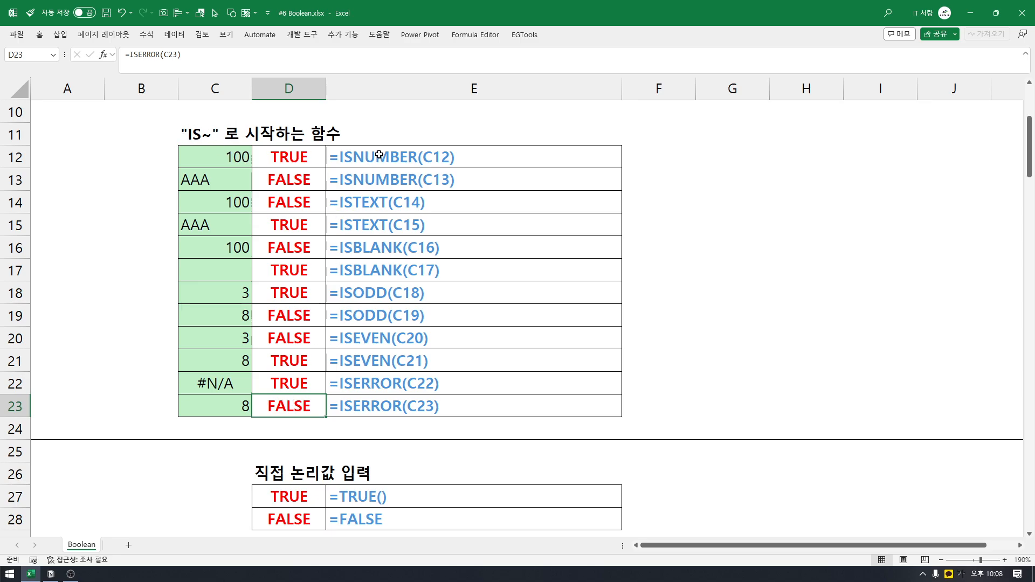
drag(379, 154, 413, 406)
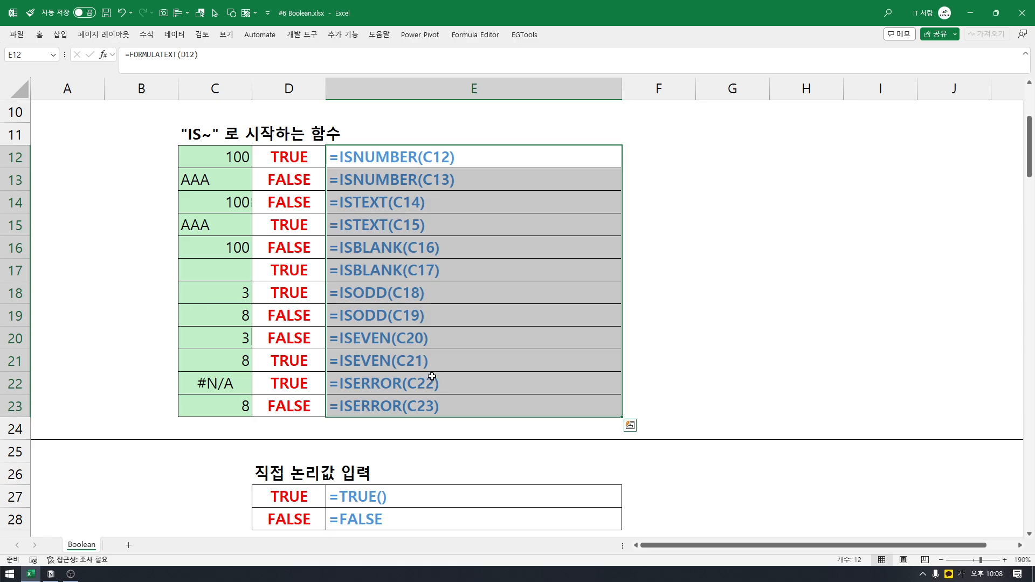
scroll(378, 367, down, 2)
scroll(294, 340, up, 1)
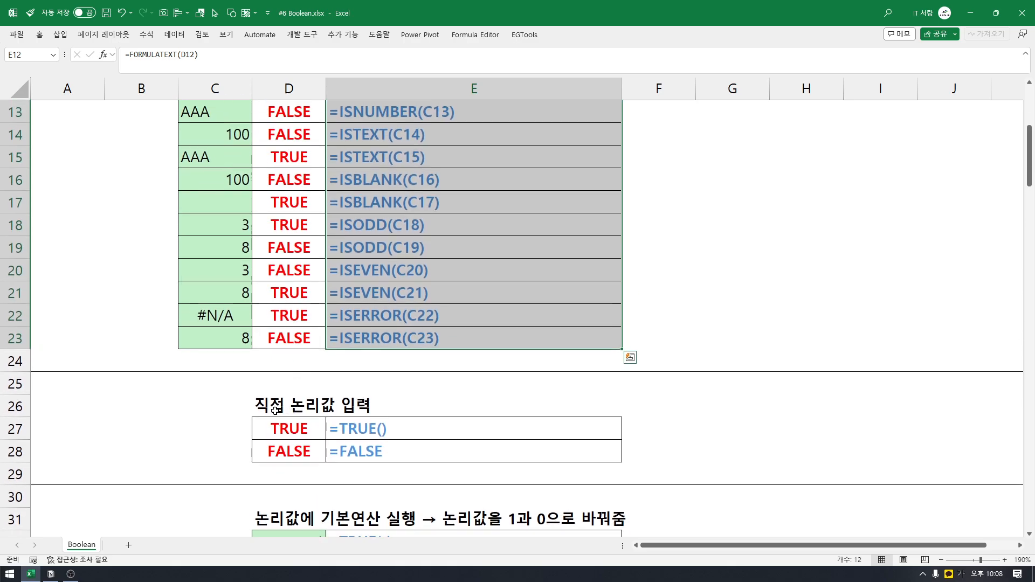
Enter the formula =TRUE without parentheses in cell D27 of the direct logical value section.
drag(275, 410, 292, 453)
click(302, 431)
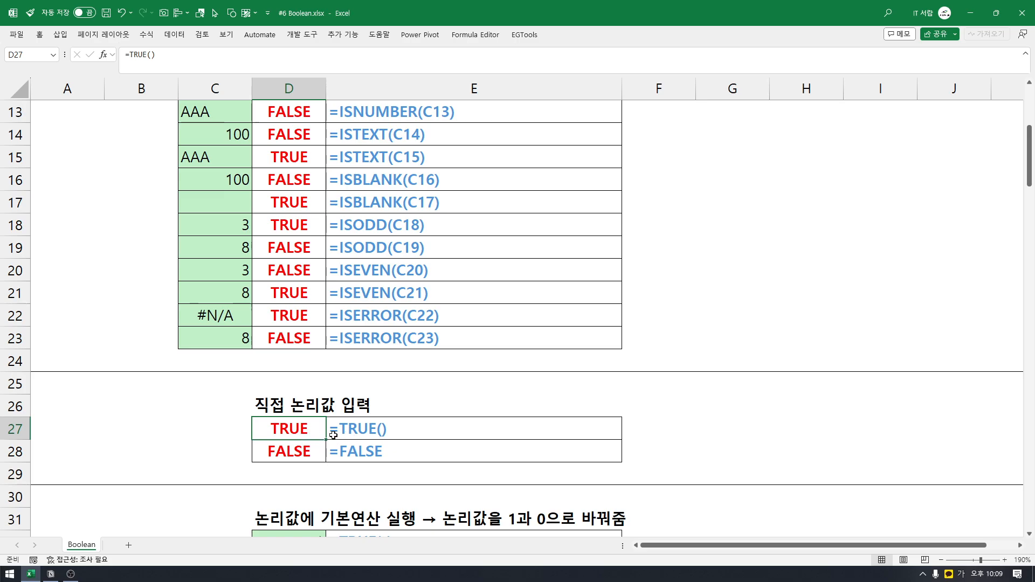
text(=)
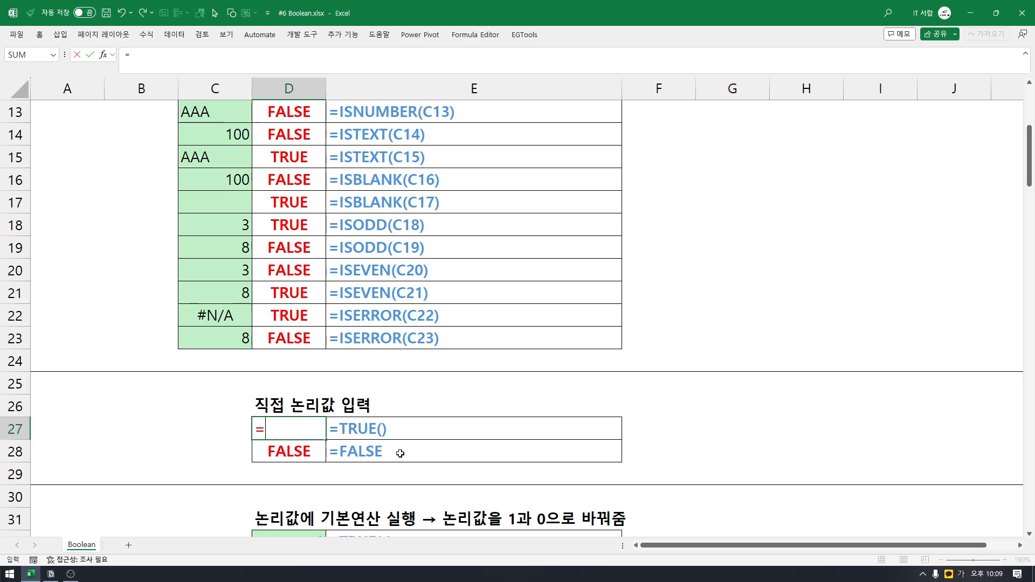
text(ㅅ)
key(BackSpace)
key(Hangul)
text(TRUE)
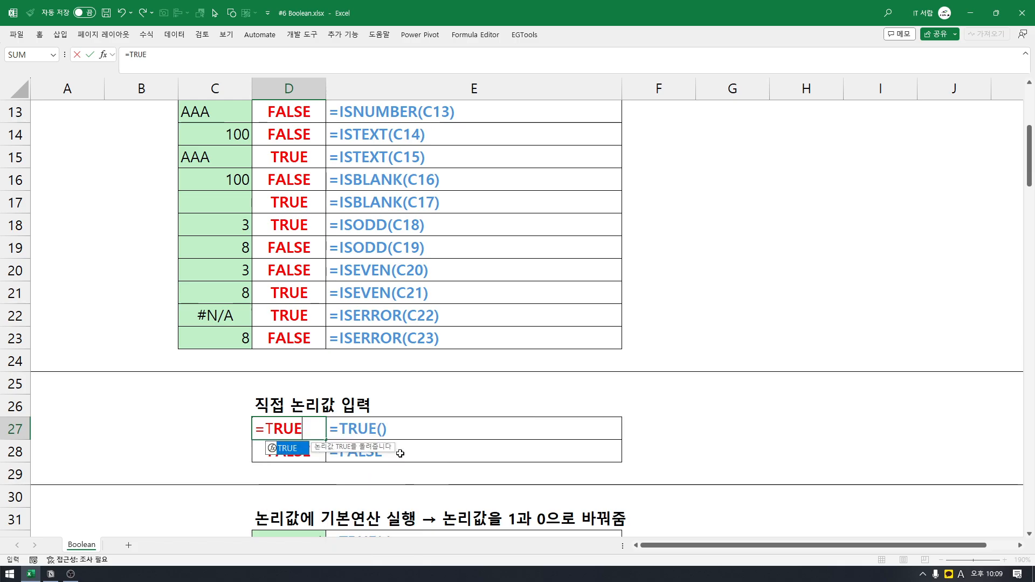
key(Return)
key(Up)
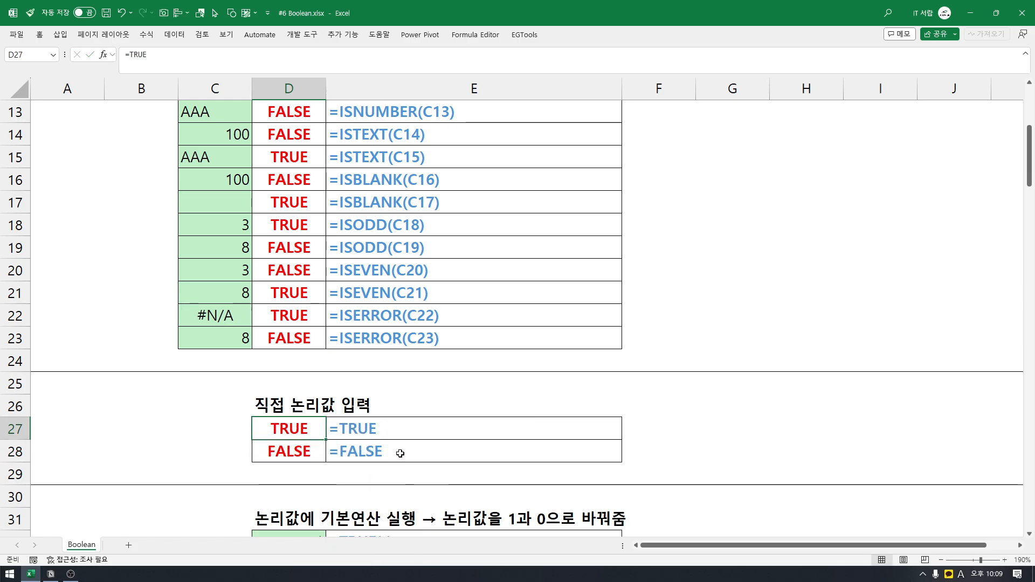
Replace the formula in cell D27 with =TRUE(), including the parentheses.
text(=TURE)
key(BackSpace)
key(BackSpace)
key(BackSpace)
key(BackSpace)
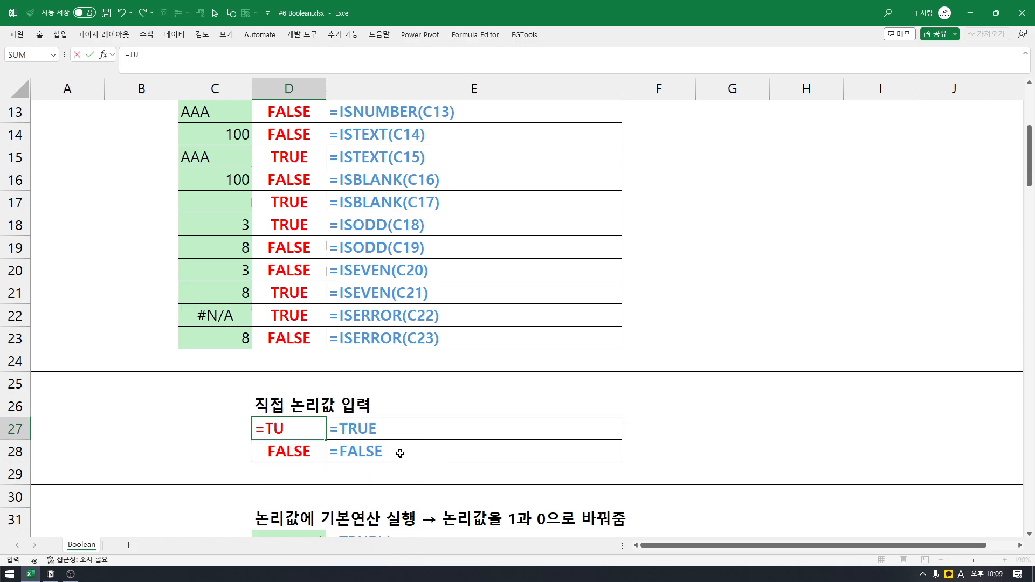
text(RUE)
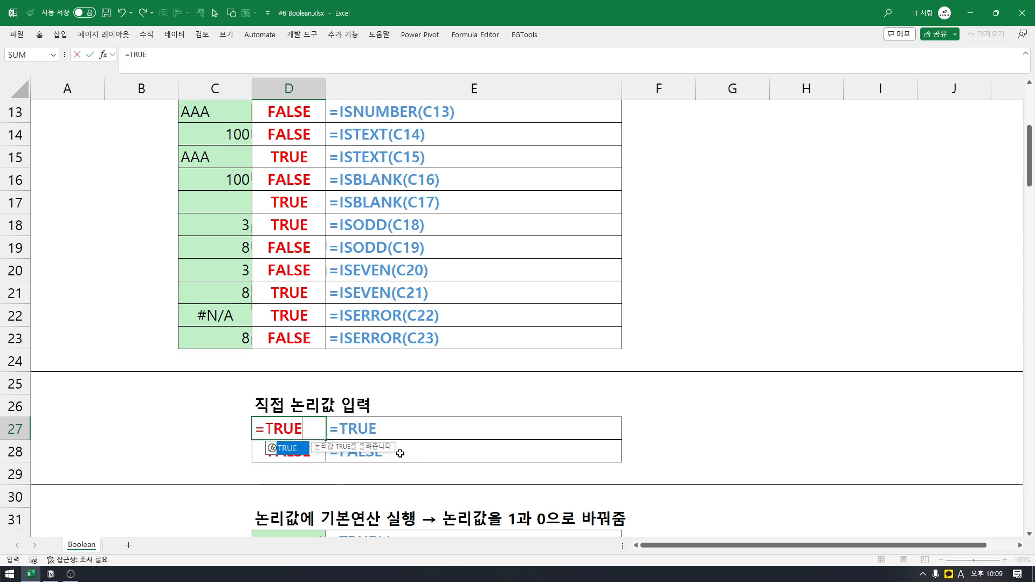
text(())
key(Return)
key(Up)
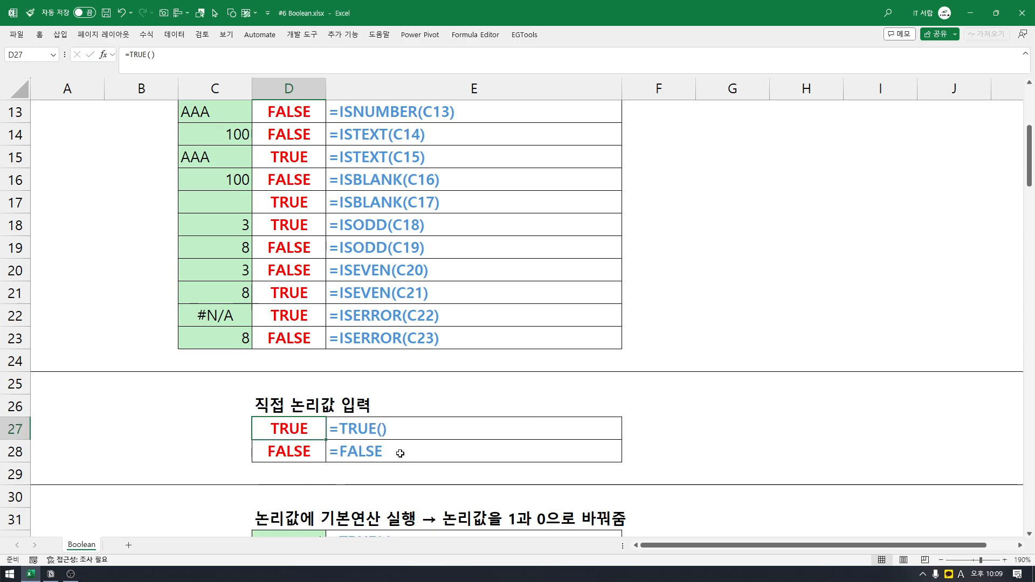
Compare the directly entered logical value formulas in D27 and D28, and view the arithmetic section below them.
key(Right)
key(Left)
key(Down)
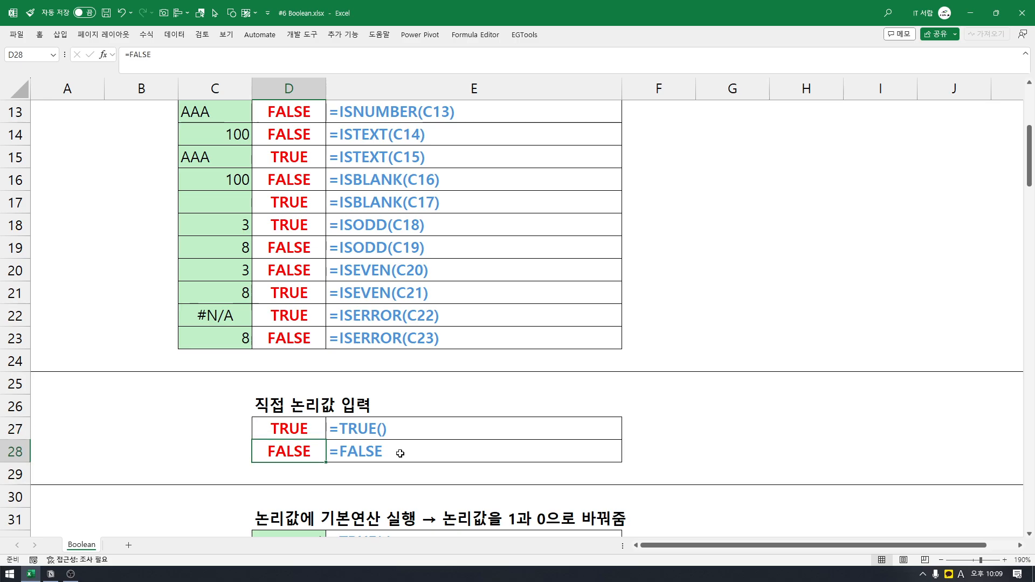
click(318, 429)
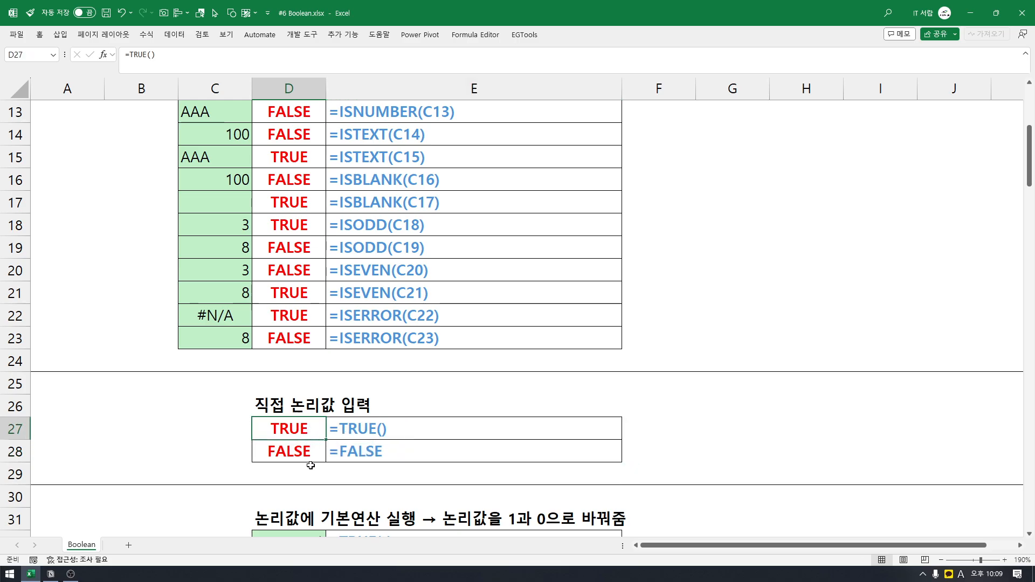
scroll(556, 425, down, 1)
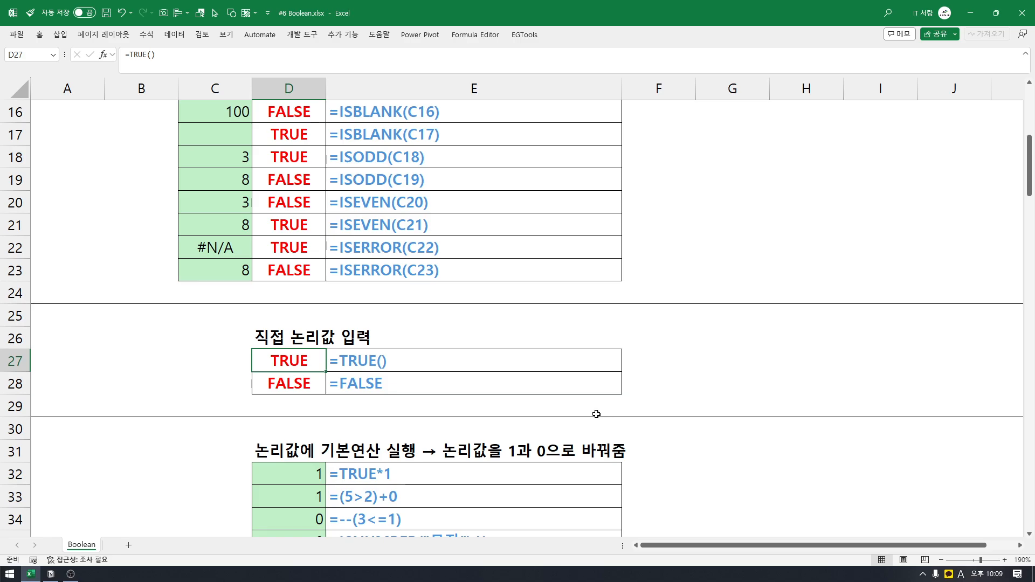
scroll(445, 433, down, 1)
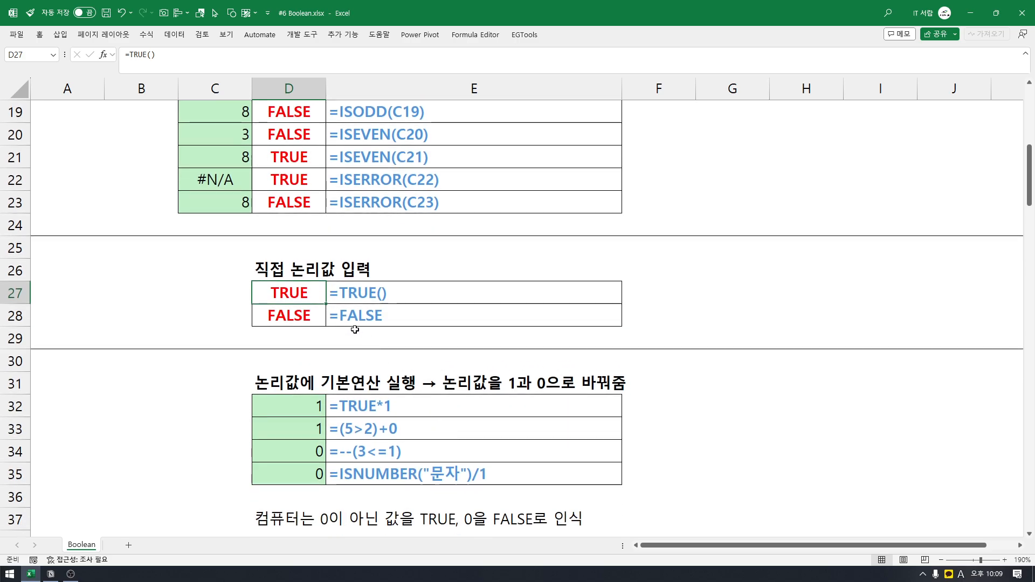
Recap the ways to get logical values: the comparison operators, the IS function results in D12:D23, and the direct entries in D27:D28.
scroll(355, 330, up, 6)
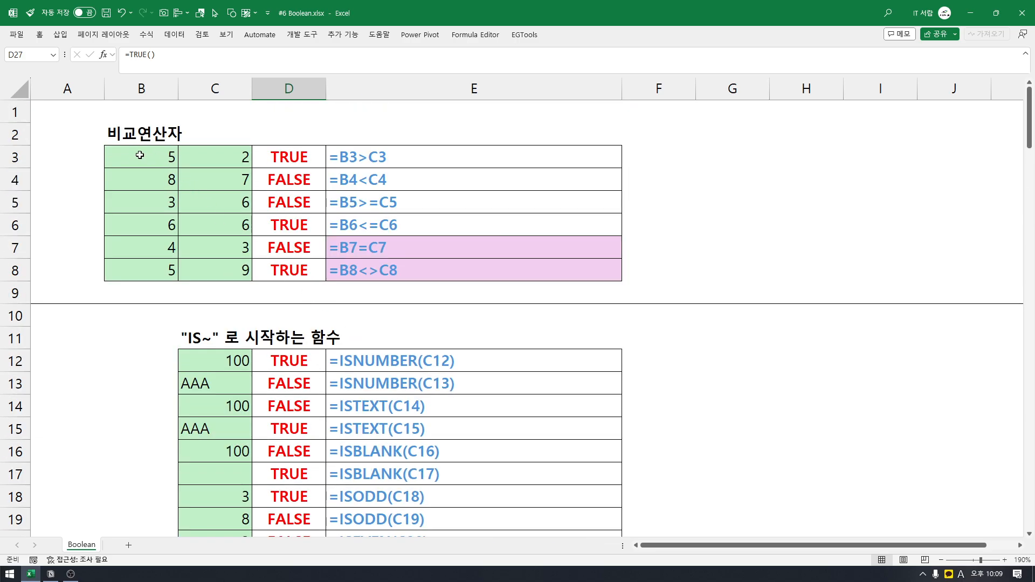
scroll(276, 488, down, 3)
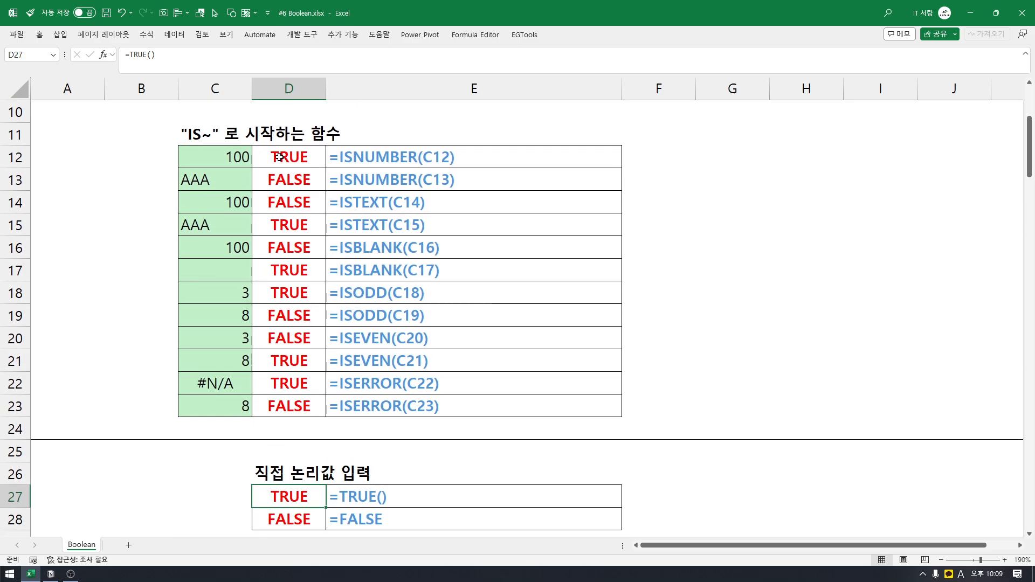
drag(280, 156, 286, 402)
click(292, 406)
click(286, 403)
drag(290, 495, 294, 503)
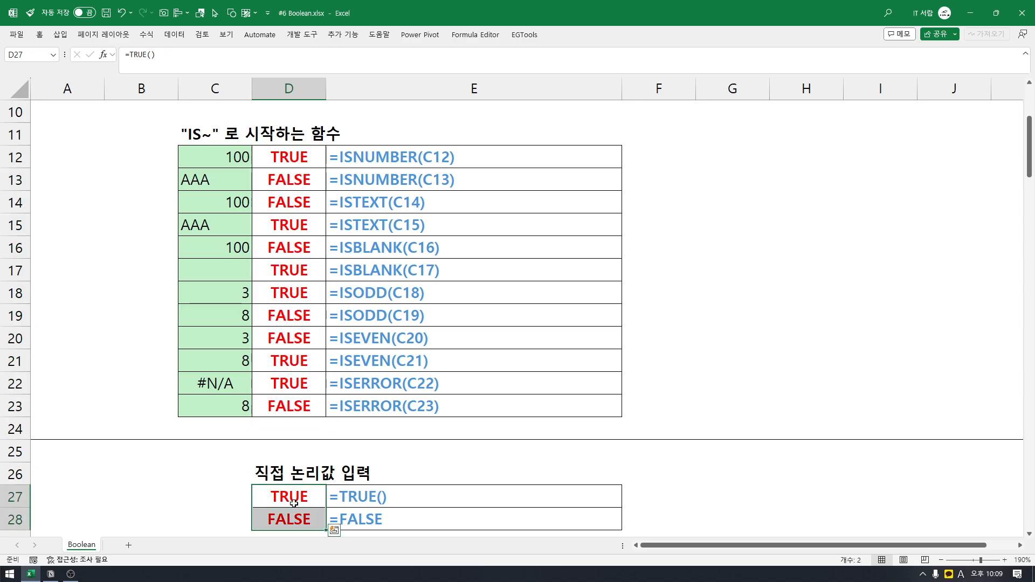
Examine the logical values in D27 and D28 alongside the section on converting them to 1 and 0.
scroll(294, 503, down, 3)
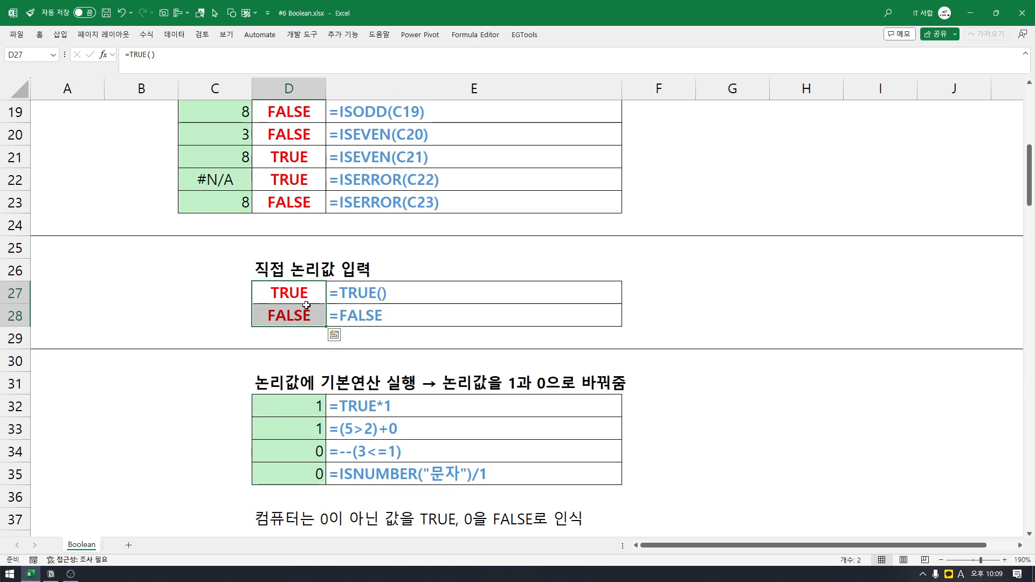
click(304, 320)
click(305, 289)
click(305, 318)
click(308, 295)
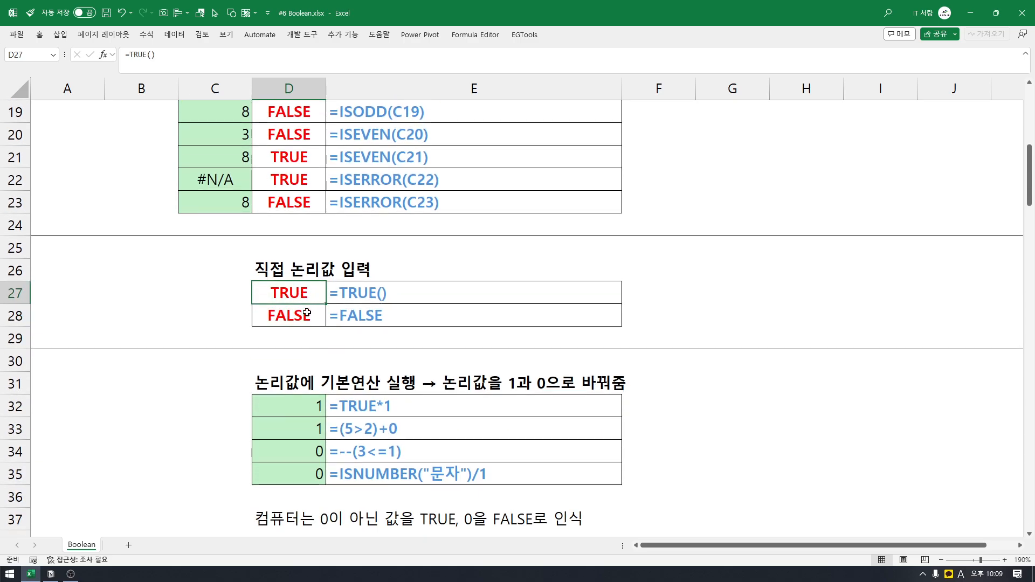
click(307, 313)
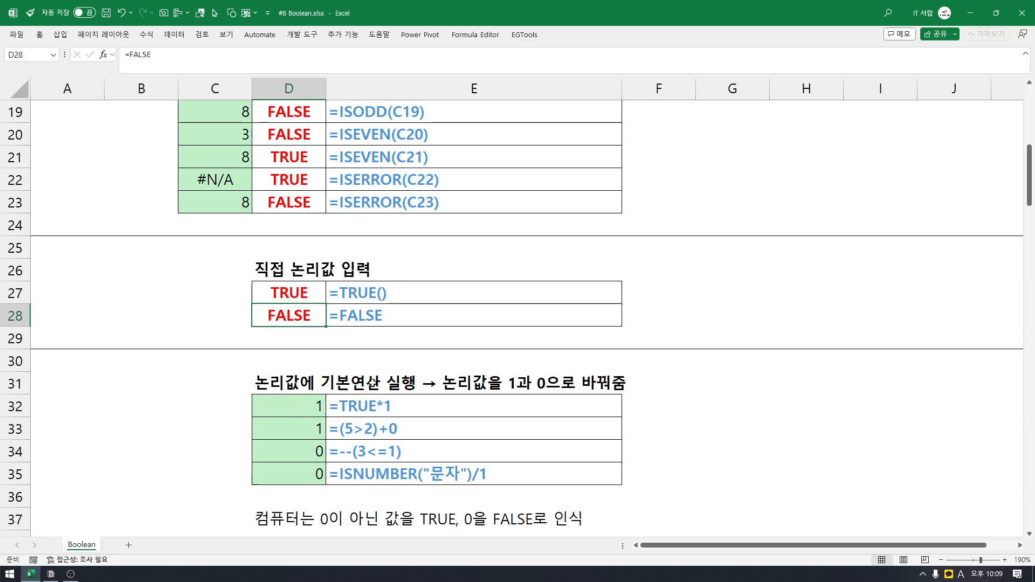
click(111, 387)
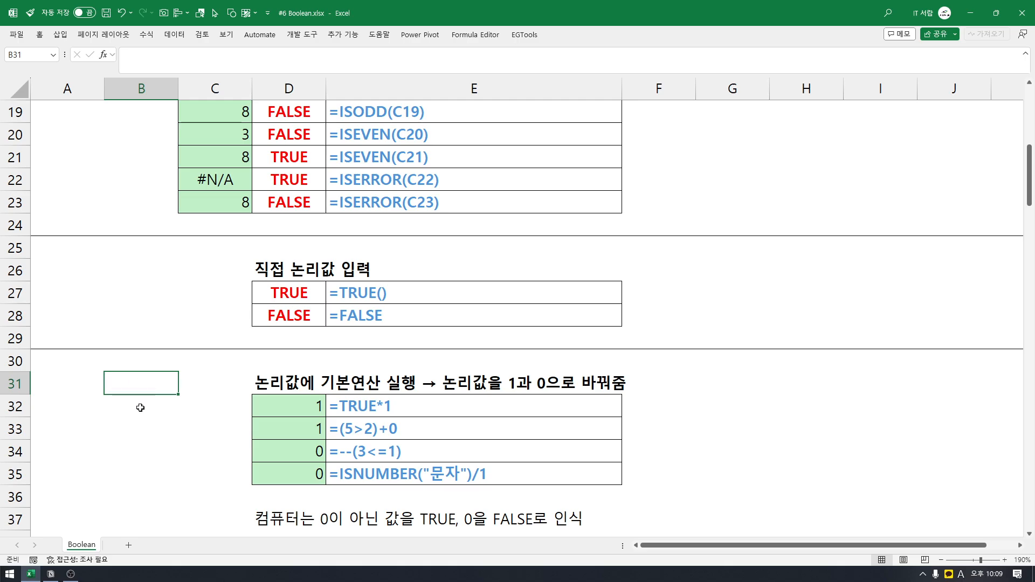
Enter the operations +0, *1, /1 and -0 as text in cells G31 to G34.
click(718, 381)
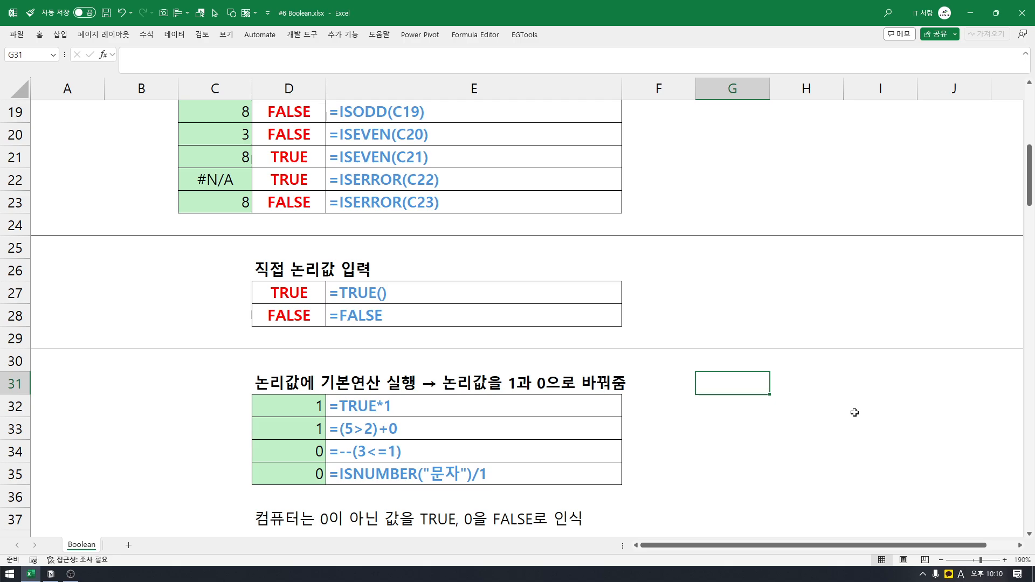
text(+0)
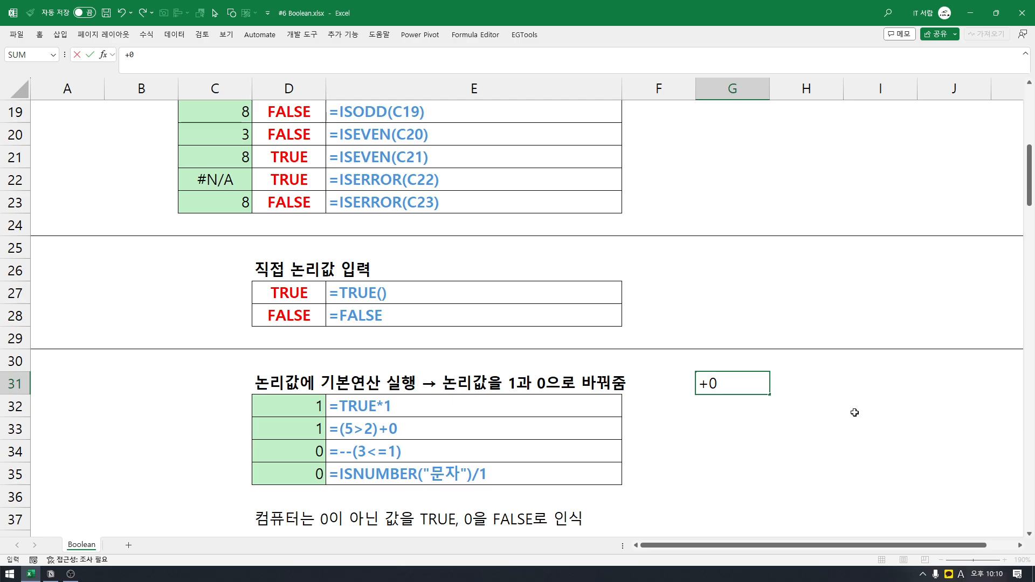
key(Escape)
text('+0)
key(Return)
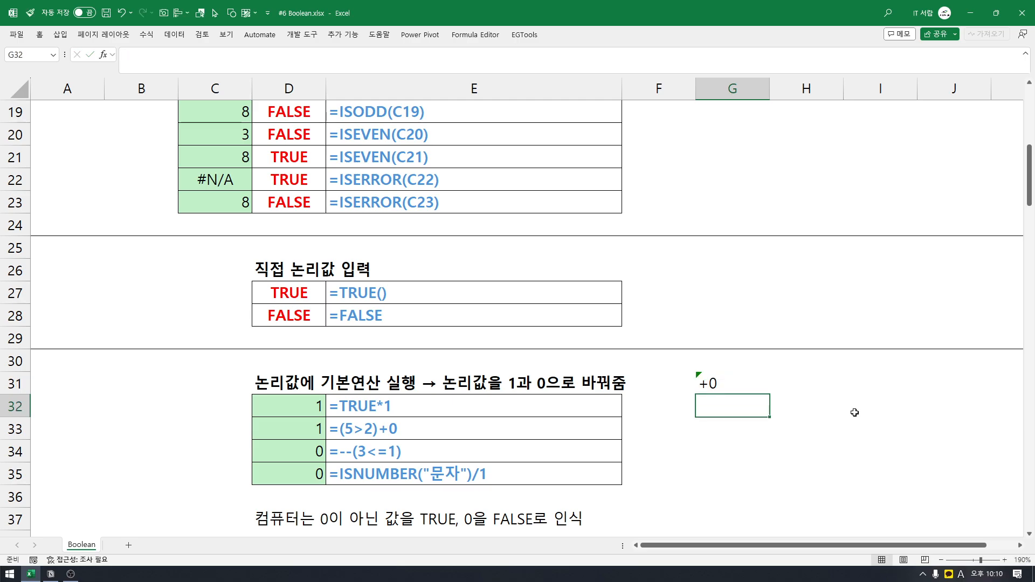
text('*1)
key(Return)
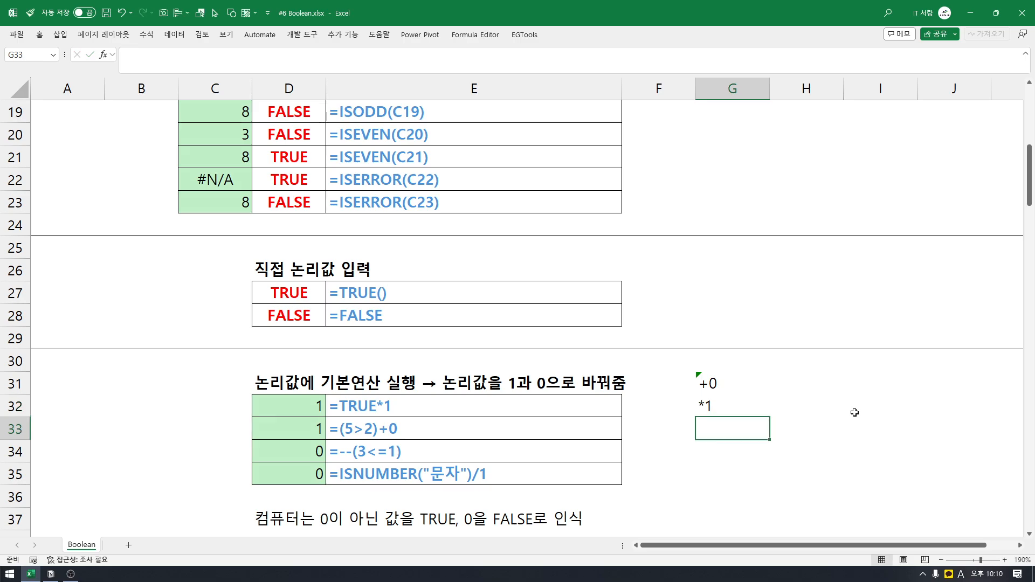
text(')
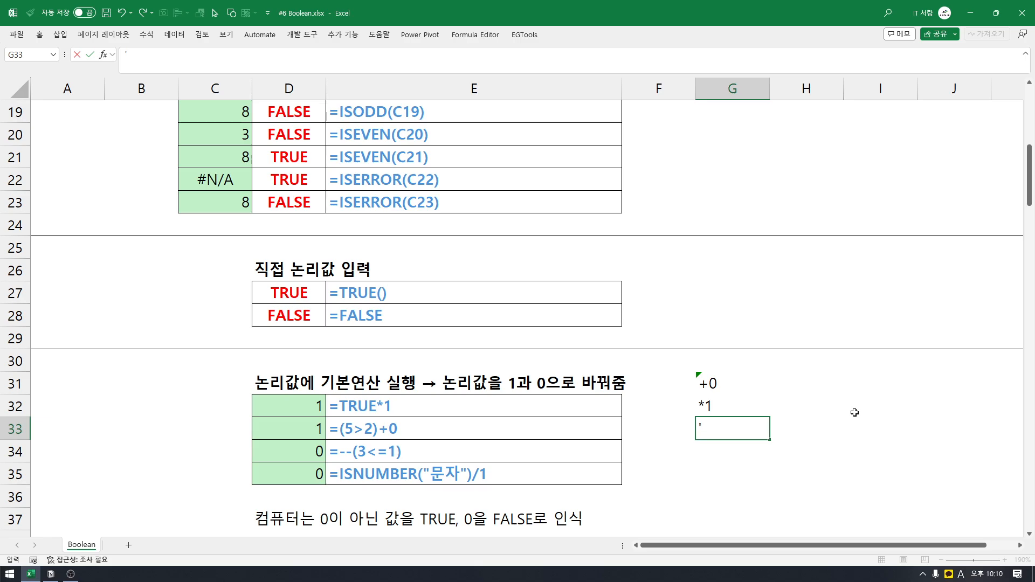
text(/1)
key(Return)
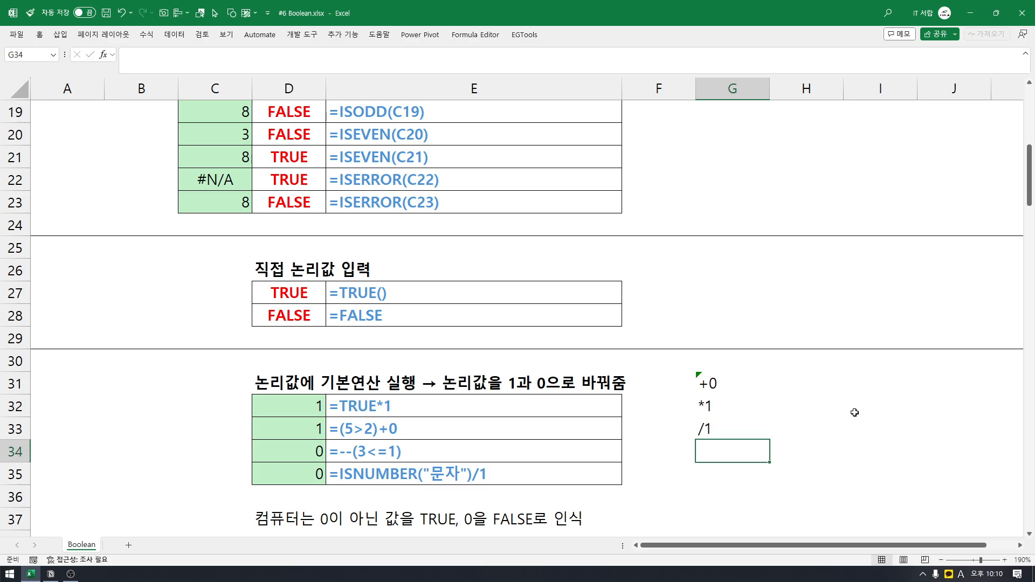
text('-0)
key(Return)
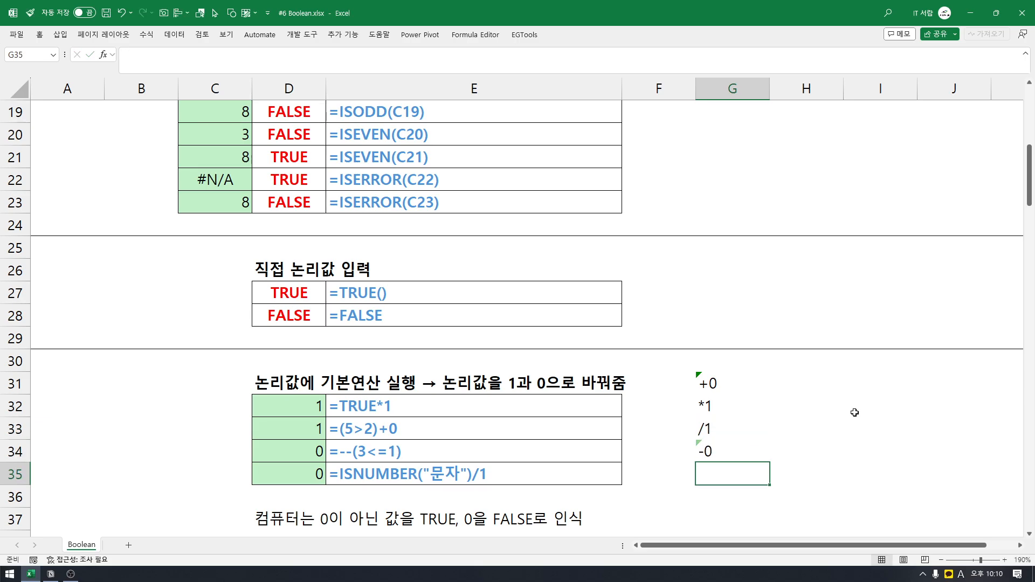
Go over the four arithmetic operations listed in G31:G34 one by one.
key(Up)
key(Up)
key(Up)
key(Up)
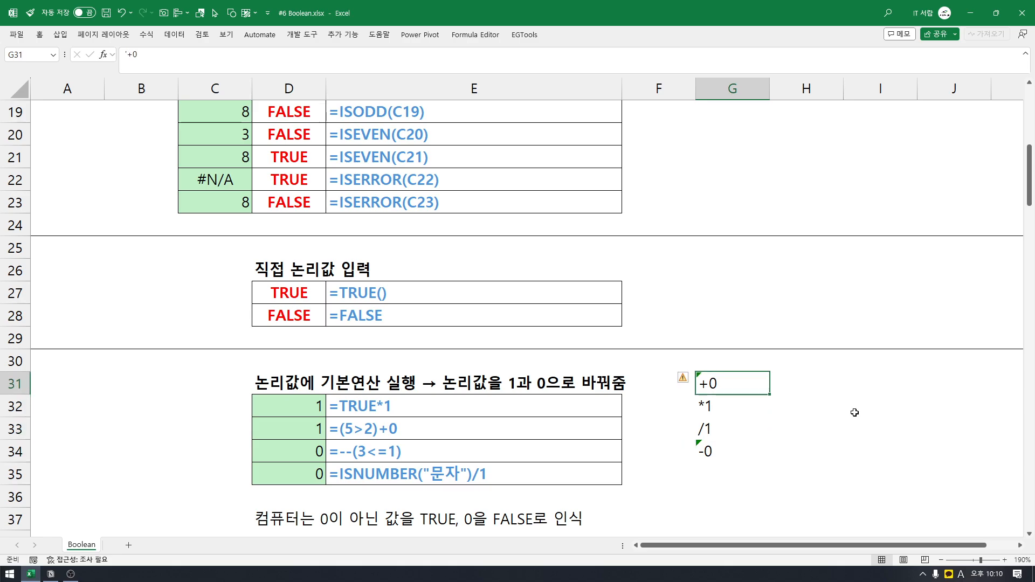
key(Down)
key(Down)
key(Down)
key(Up)
key(Up)
key(Up)
key(Down)
key(Down)
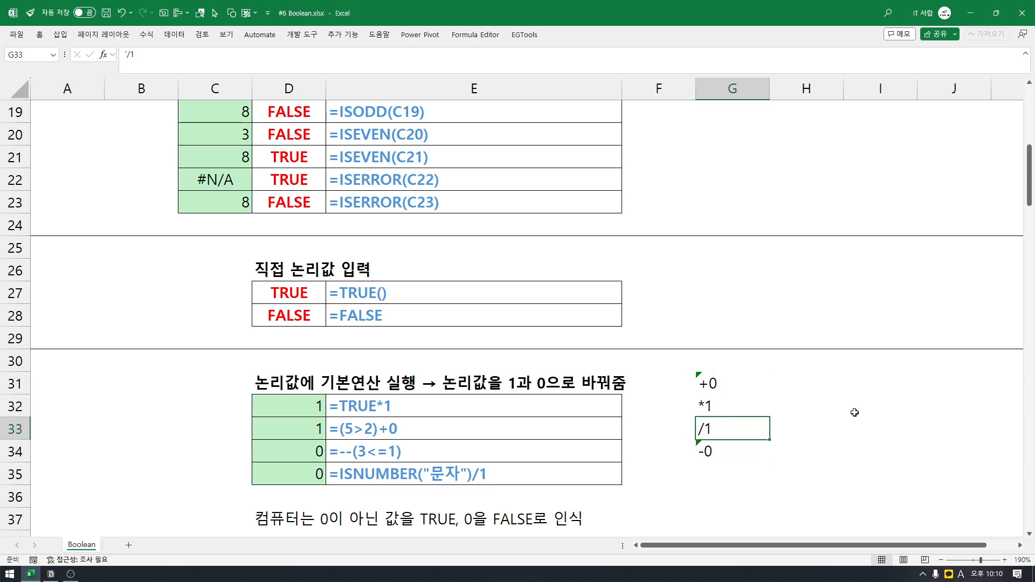
Clear the four operation notes from G31:G34.
key(Down)
key(Up)
key(Up)
key(Up)
key(shift+Down)
key(shift+Down)
key(shift+Down)
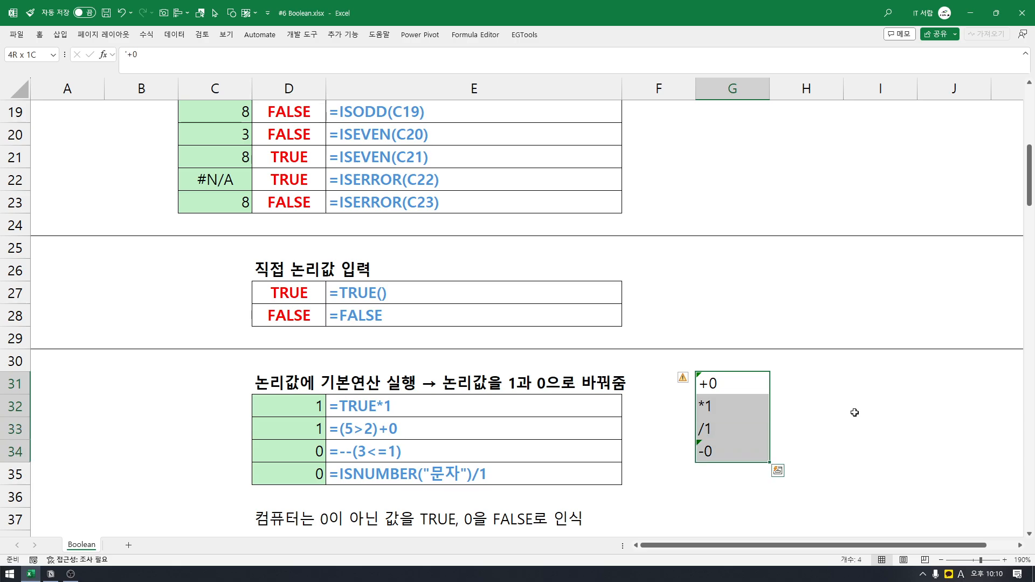
key(Delete)
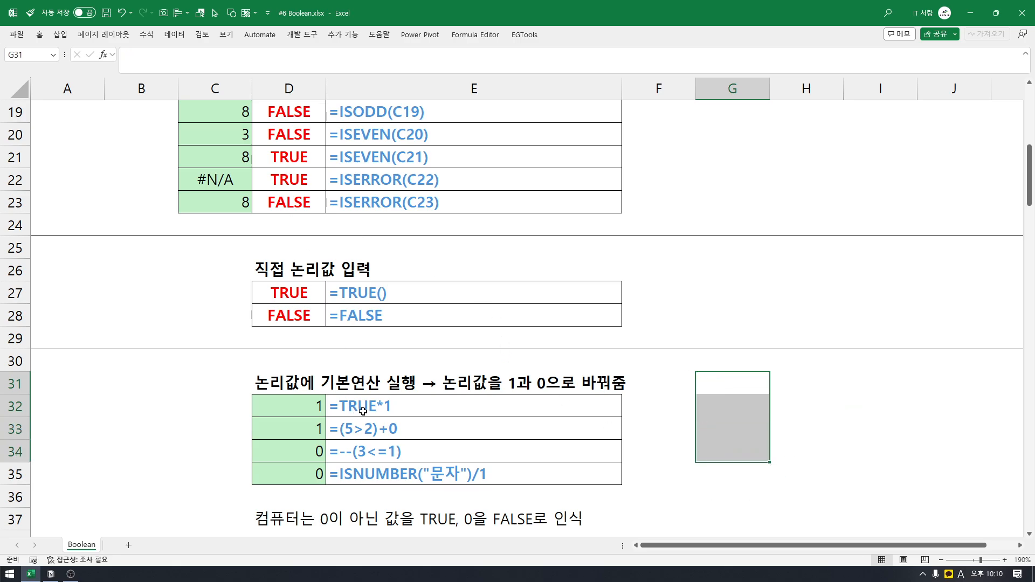
Examine the converted values in D32:D35 against the arithmetic formulas shown beside them.
drag(310, 410, 305, 472)
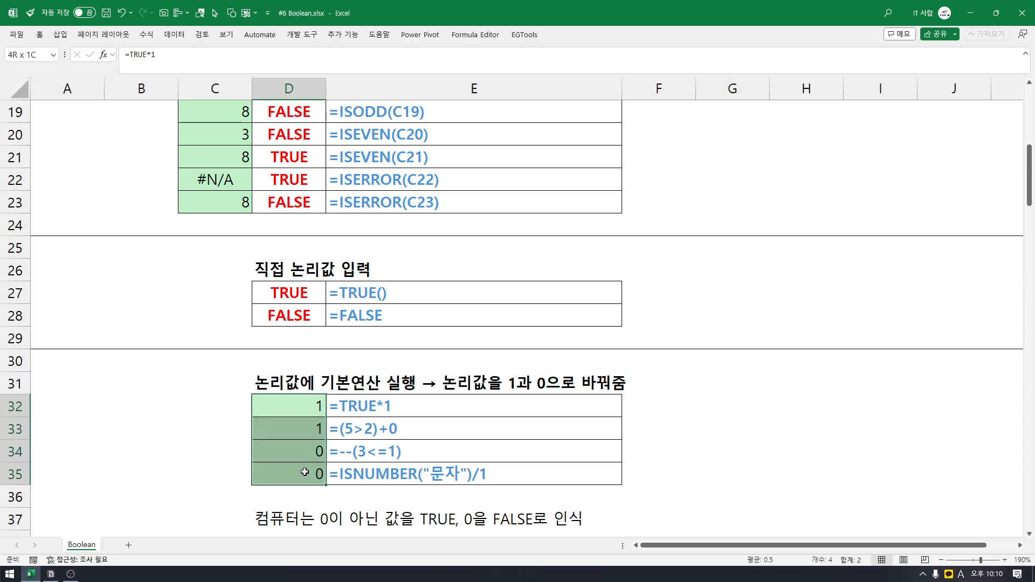
drag(306, 411, 301, 474)
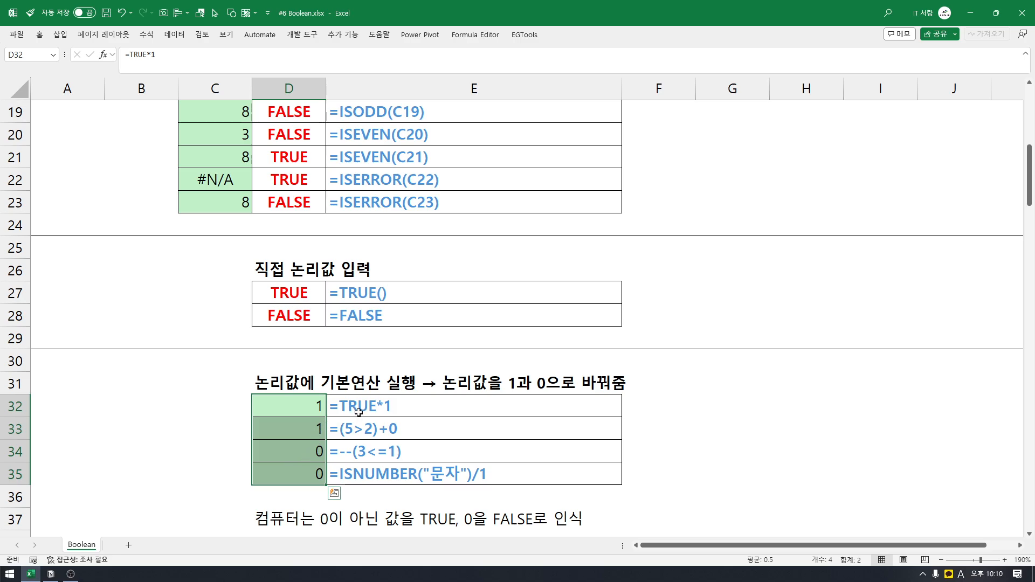
Examine the TRUE value and the multiplication by 1 inside the D32 formula, leaving the formula unchanged.
click(358, 412)
click(314, 415)
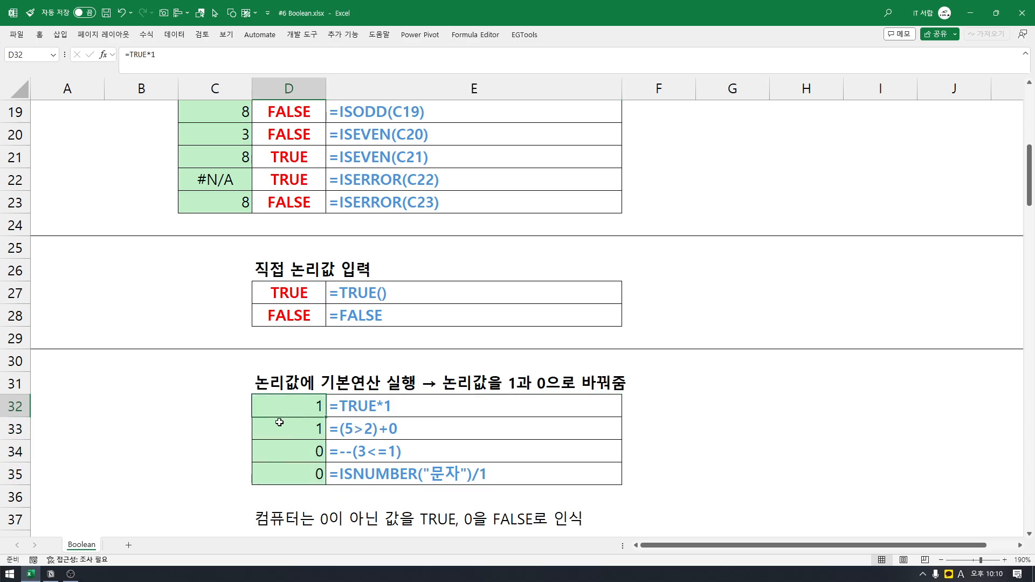
double_click(139, 54)
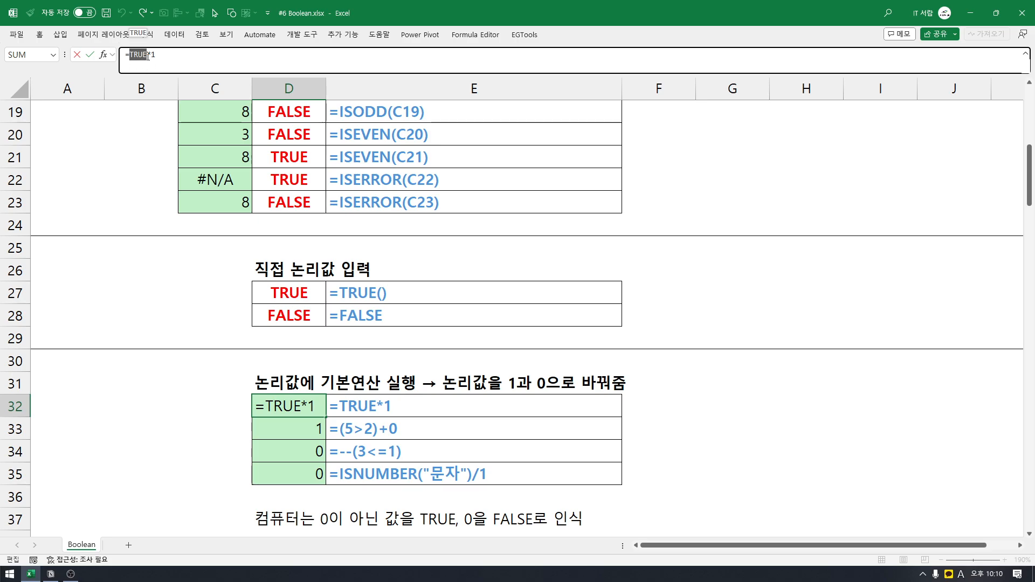
click(153, 56)
key(Escape)
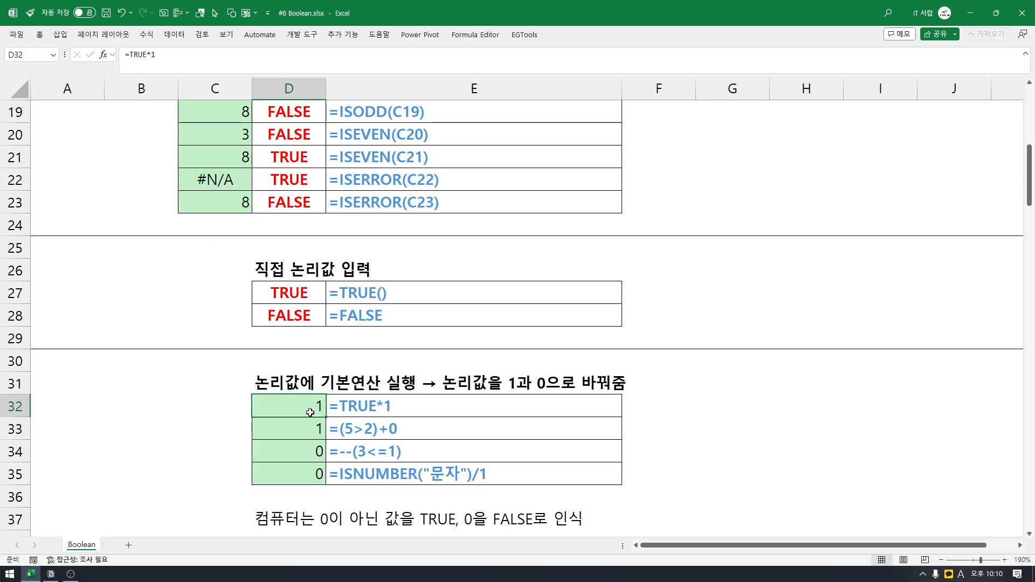
Examine the comparison (5>2) and the +0 operation inside the D33 formula without editing it.
click(305, 432)
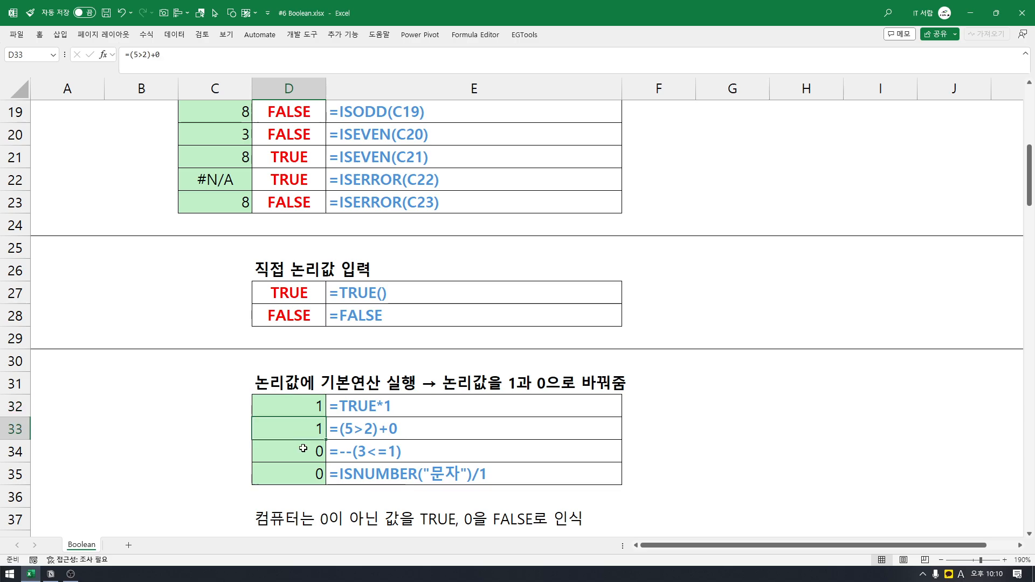
key(F2)
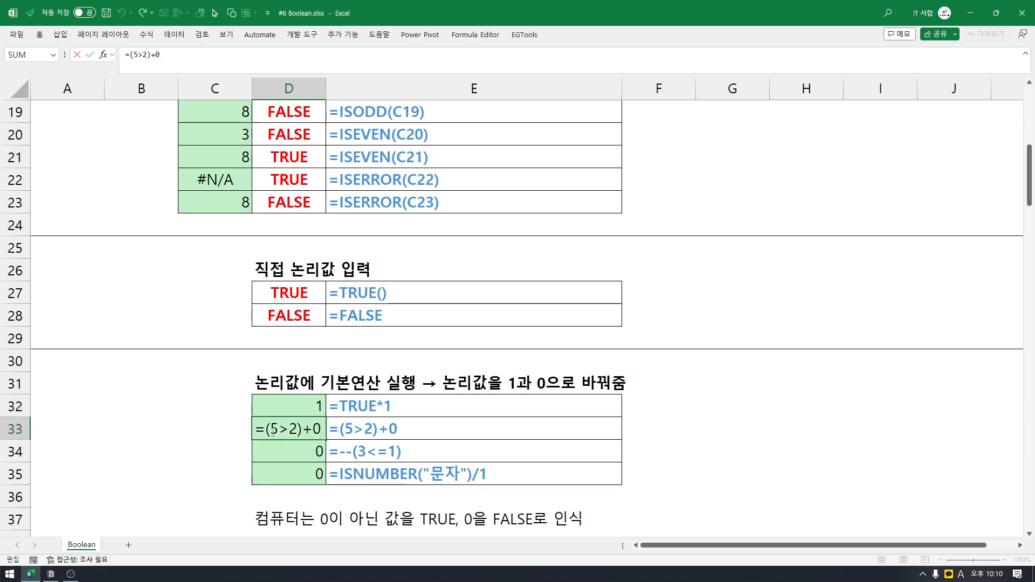
drag(302, 430, 270, 429)
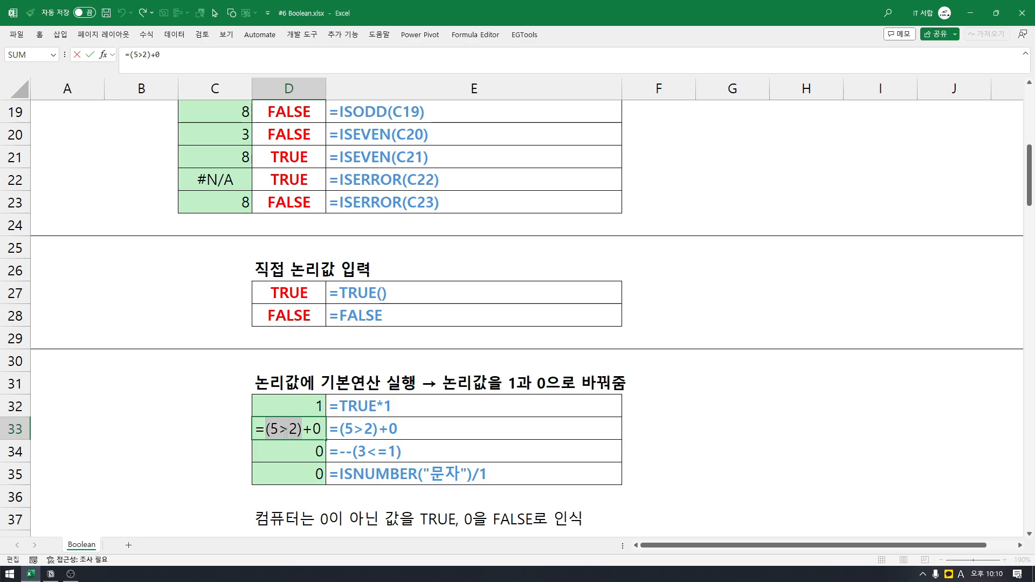
drag(305, 437, 321, 434)
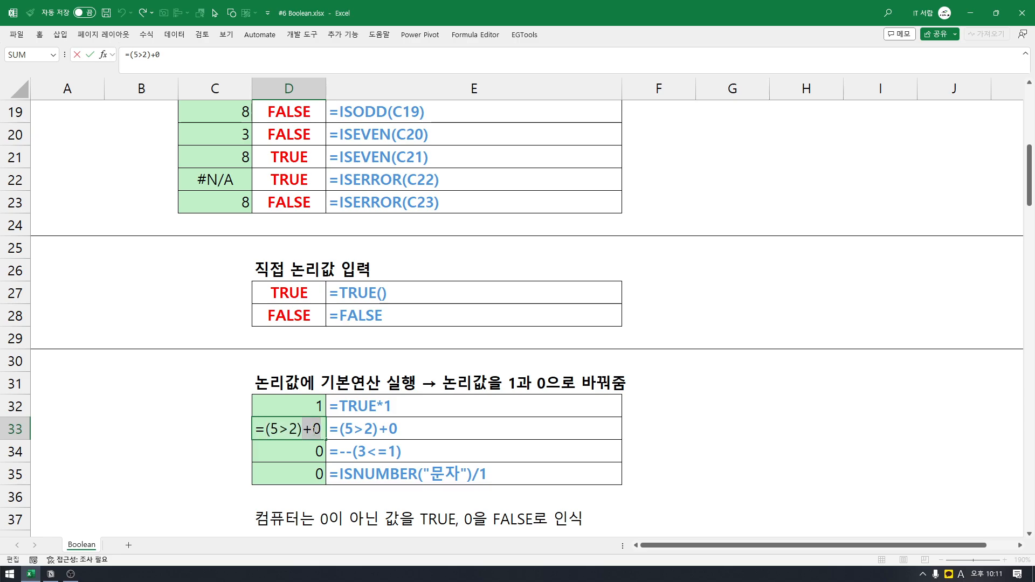
key(Escape)
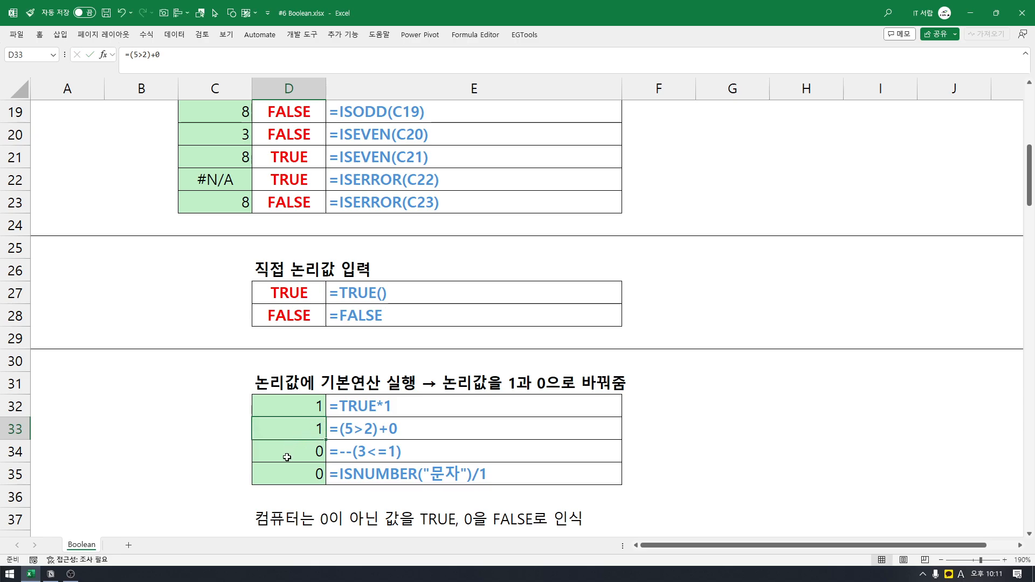
Examine the comparison 3<=1 and the double minus sign inside the D34 formula without editing it.
click(287, 457)
double_click(289, 456)
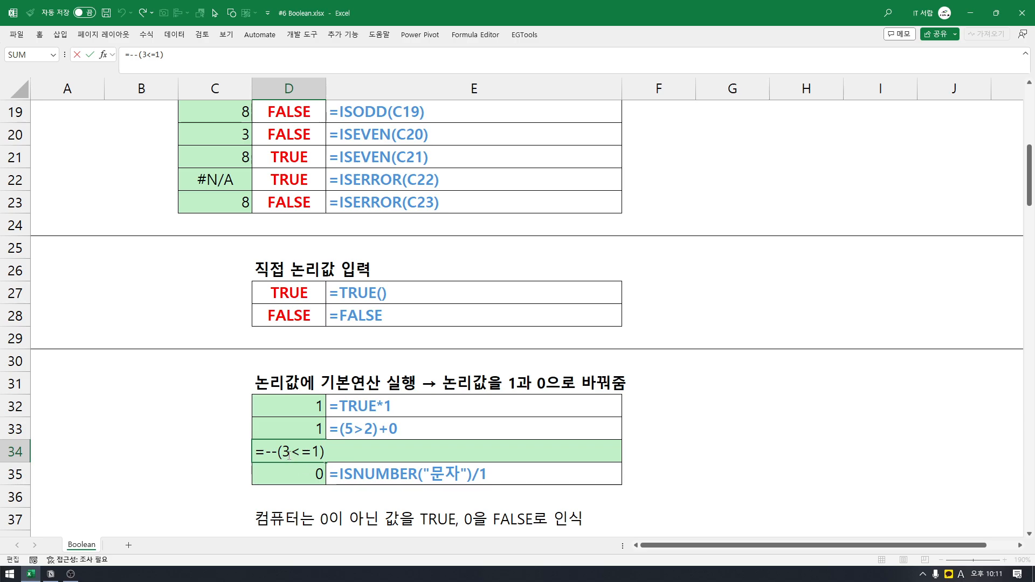
drag(283, 452, 320, 452)
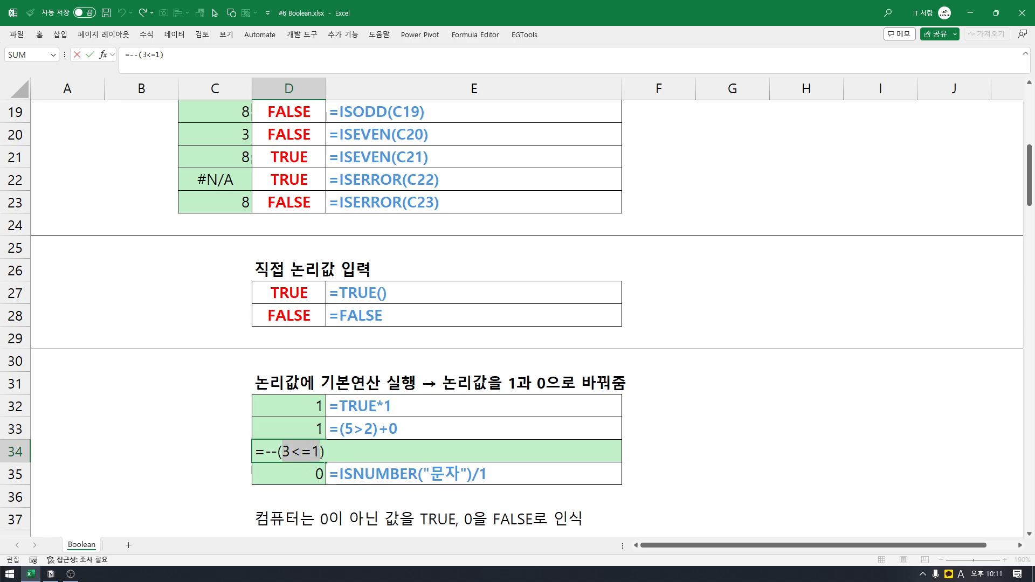
click(268, 456)
drag(267, 456, 278, 457)
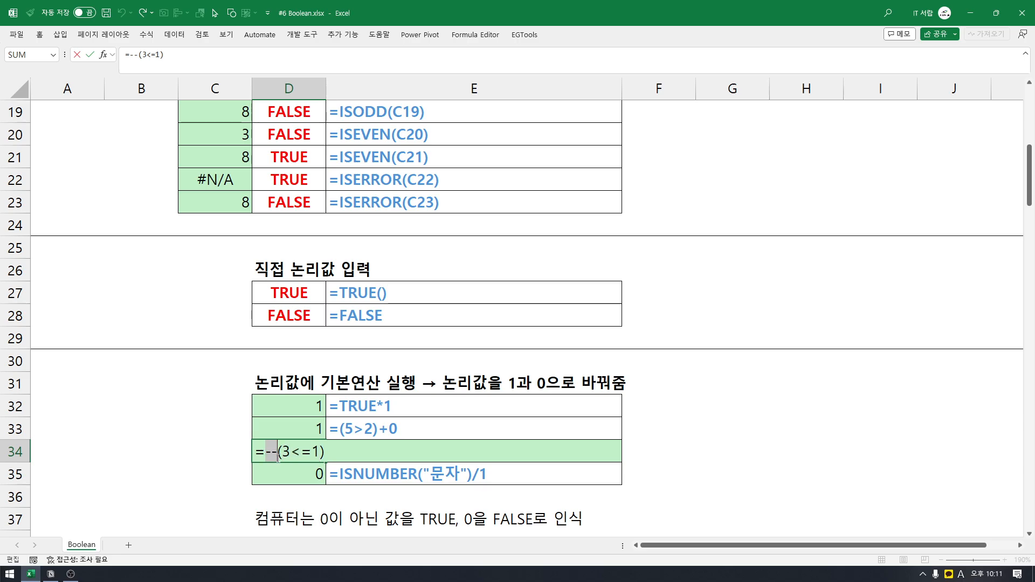
key(Escape)
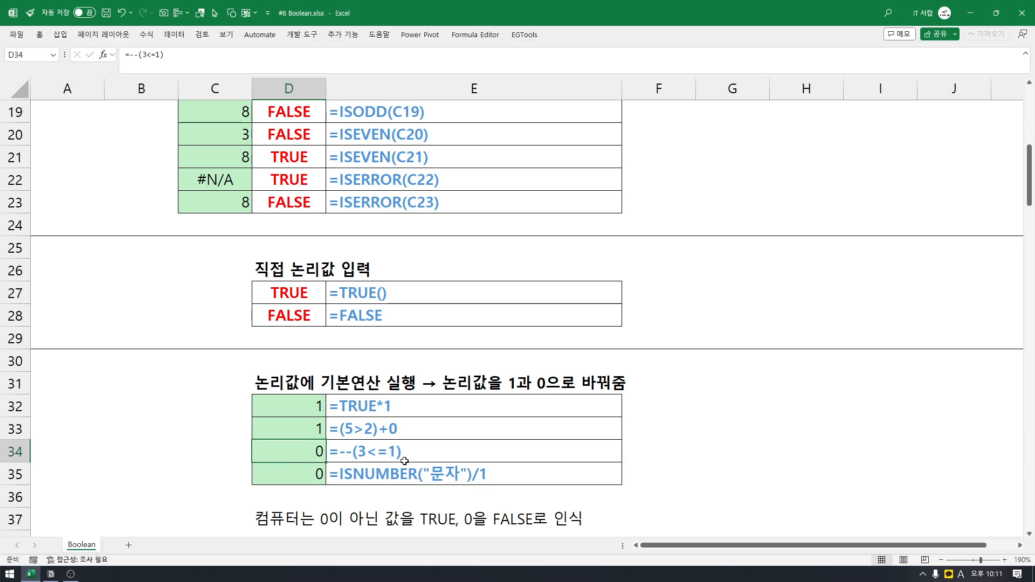
Enter the note "Double Negative" in cell G34, beside the double-minus formula row.
click(663, 455)
key(Right)
text(d)
key(BackSpace)
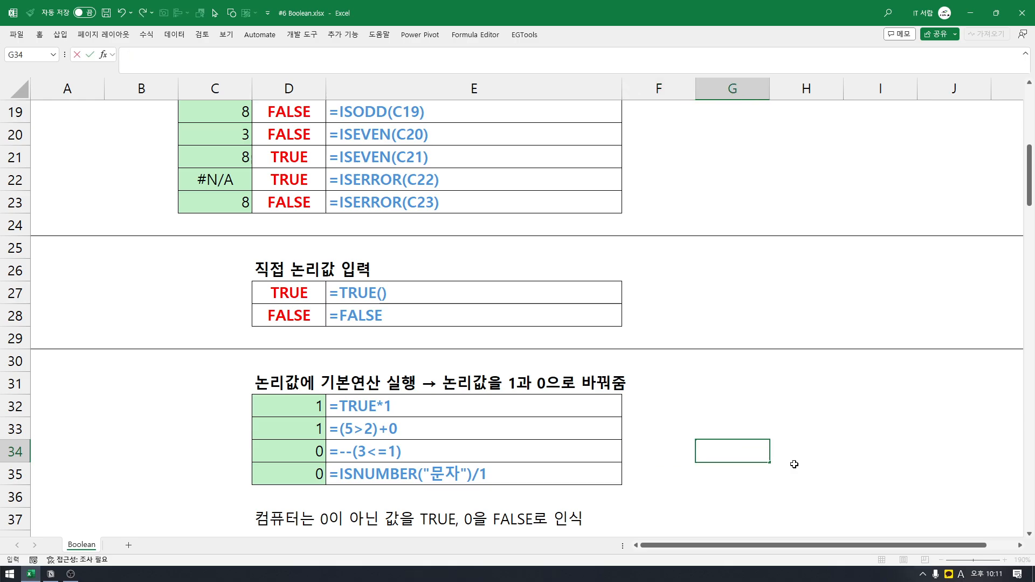
key(Escape)
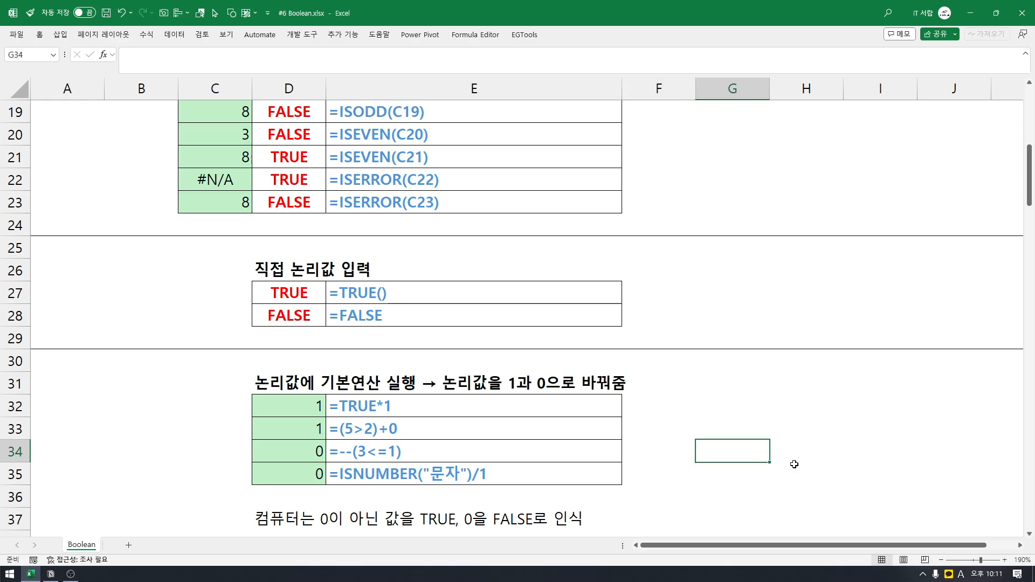
text(Double)
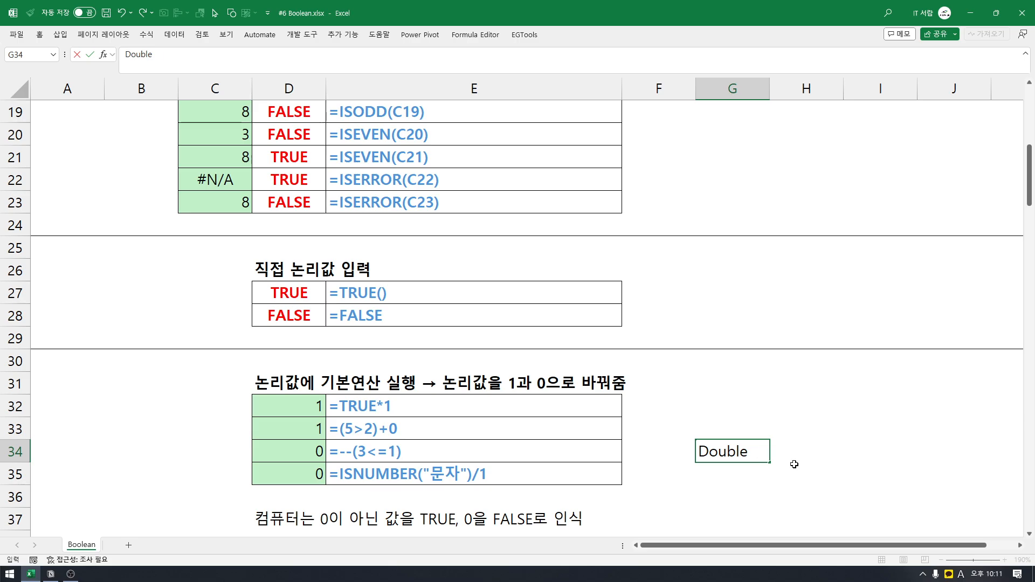
text( Negative)
key(Return)
key(Up)
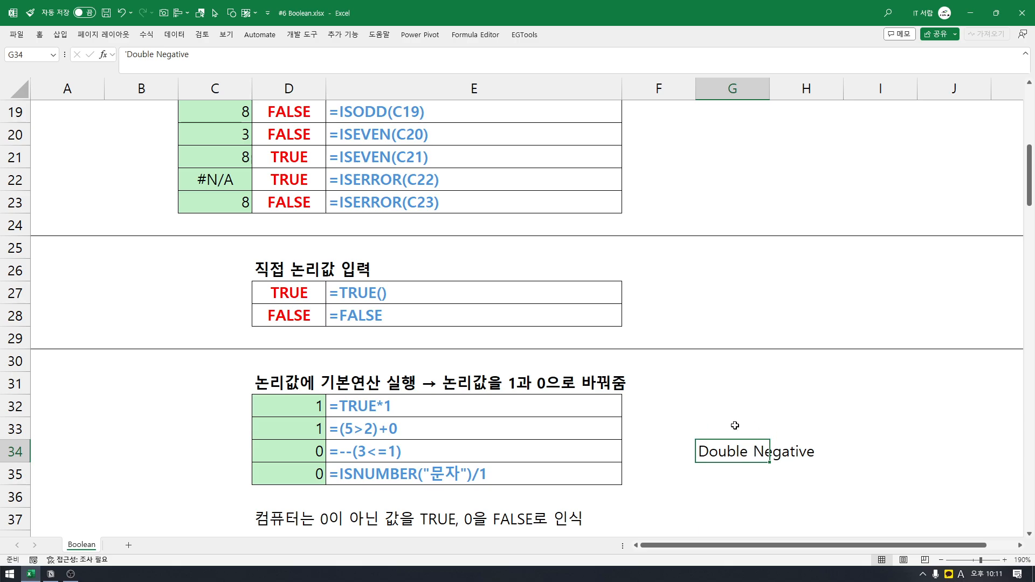
Enter the formula =-1 * -1 in cell I34 to illustrate how two negatives multiply.
click(855, 447)
text(=)
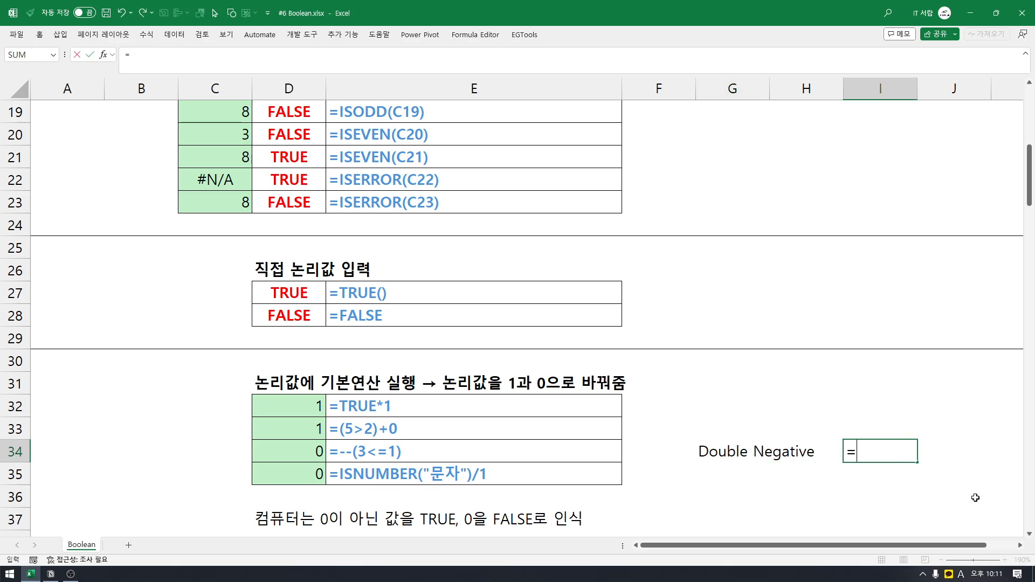
text(-1)
key(BackSpace)
key(BackSpace)
key(Return)
key(Up)
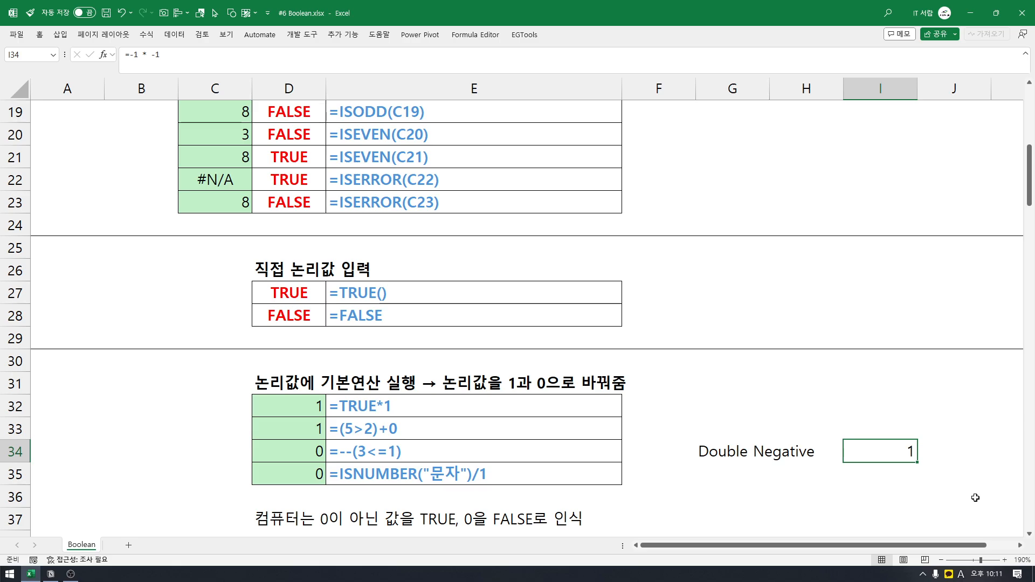
Clear the double-negative note and the example formula from G34:I34.
key(shift+Left)
key(shift+Left)
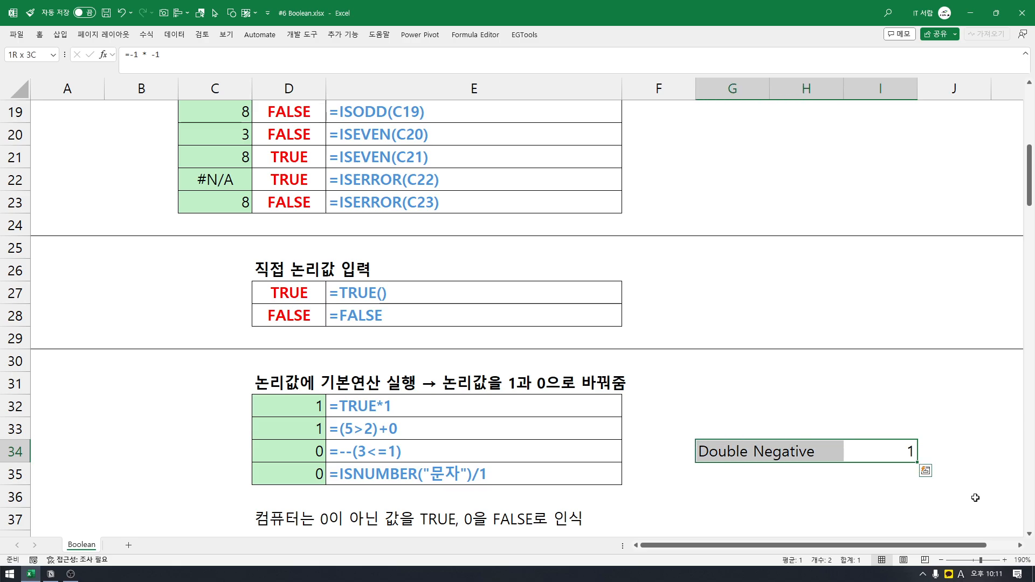
key(Delete)
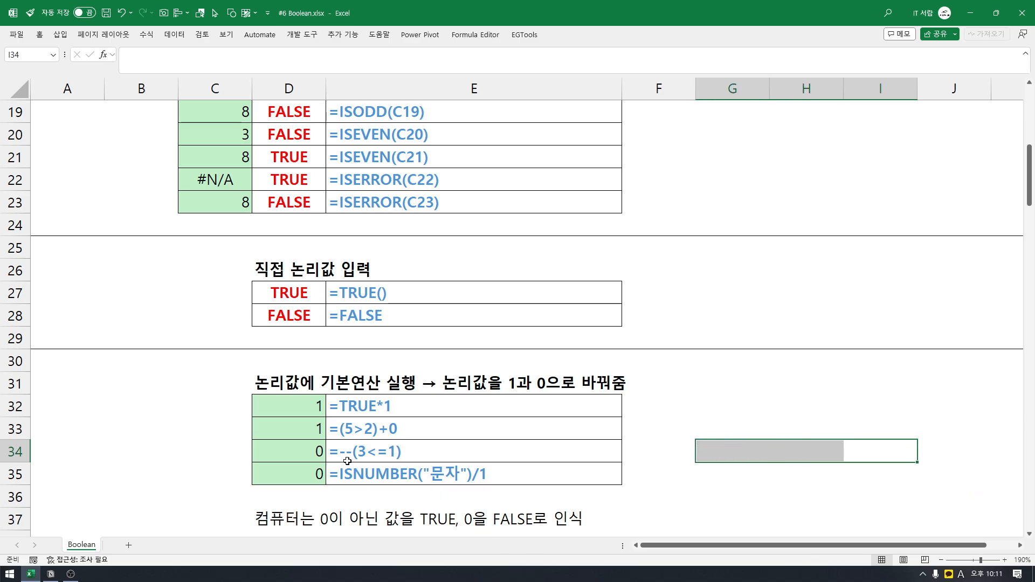
Examine the double-negative result in D34 and the ISNUMBER("문자")/1 formula shown in E35.
click(317, 456)
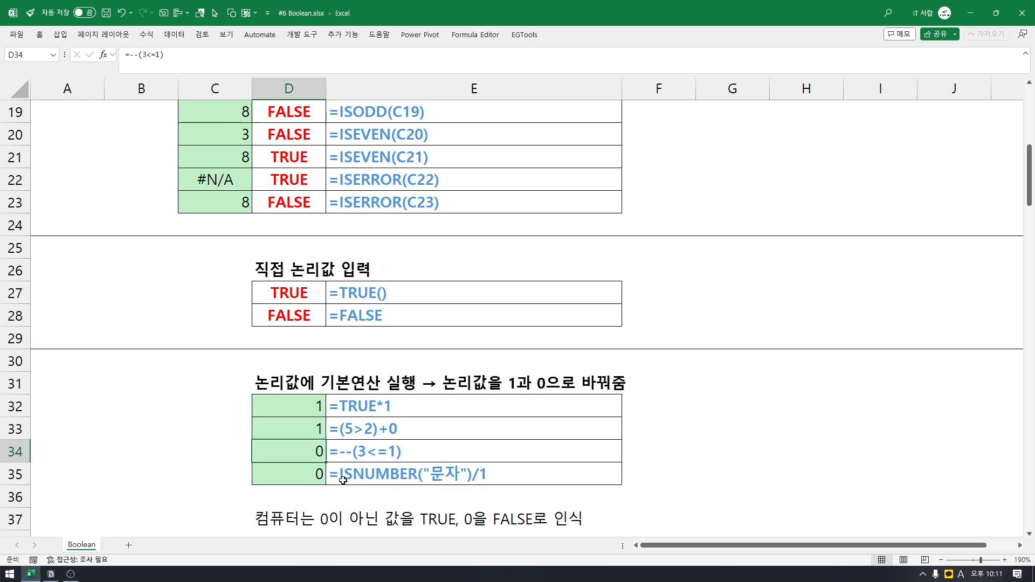
click(485, 477)
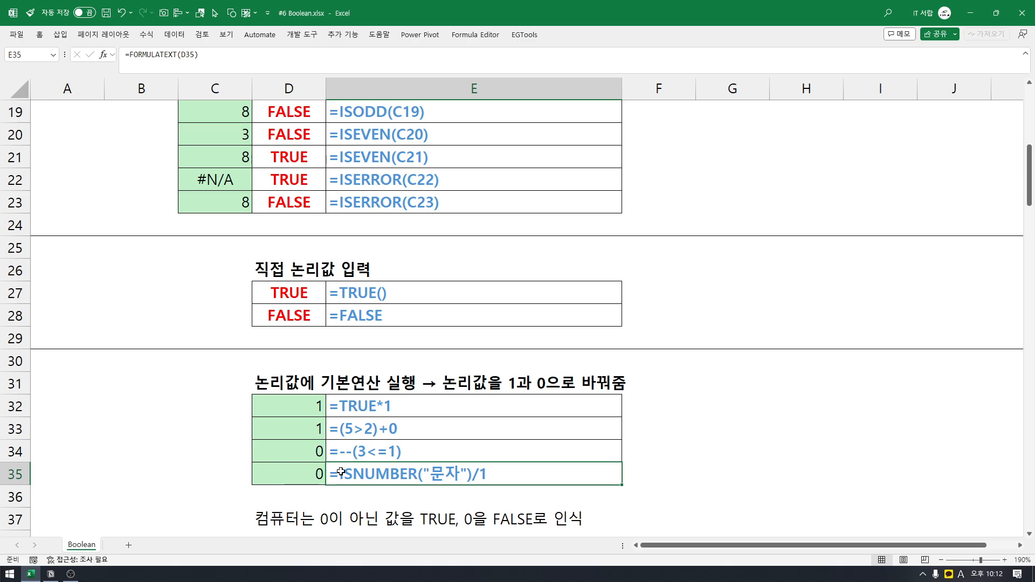
scroll(356, 453, down, 1)
scroll(363, 441, down, 1)
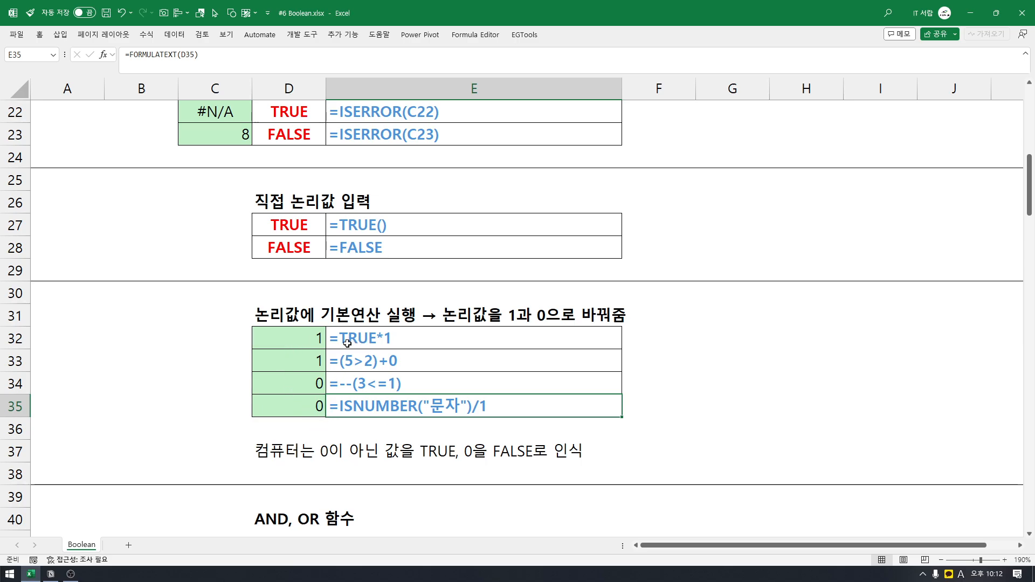
Compare the results in D32:D35 with the logical expressions in E32:E35, checking the first two rows against the last two.
drag(315, 343, 302, 406)
click(378, 406)
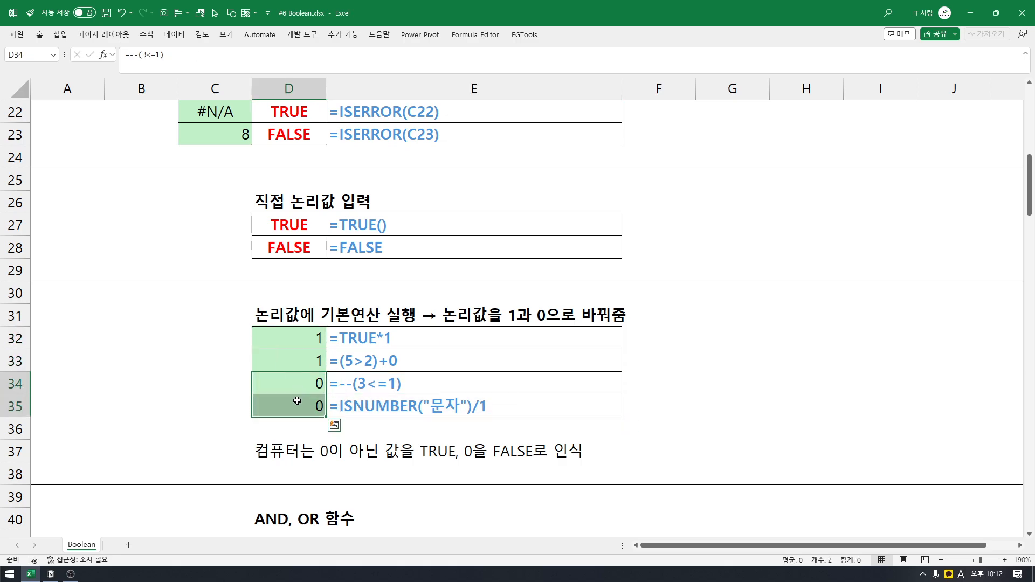
drag(396, 384, 399, 406)
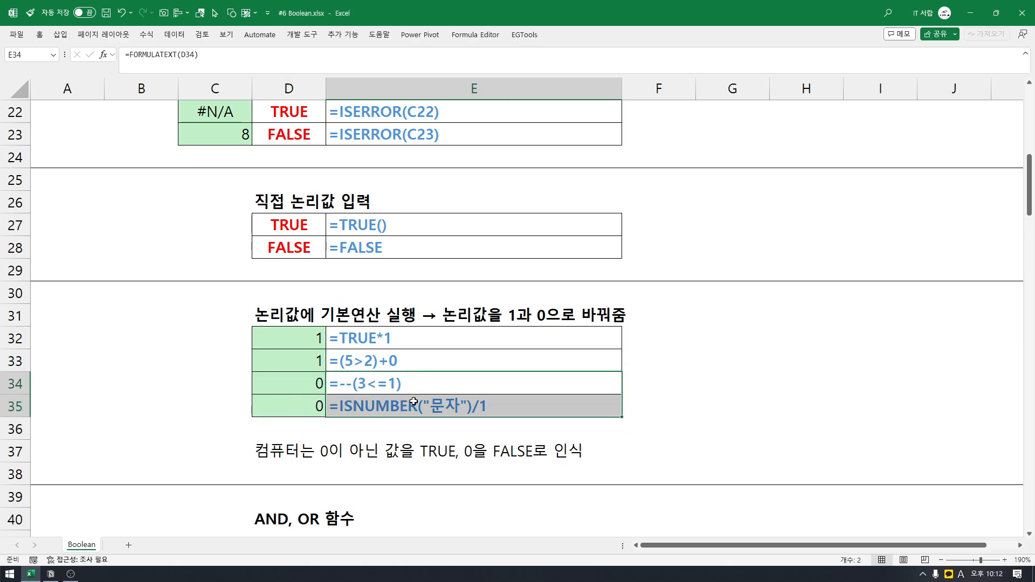
drag(310, 384, 309, 405)
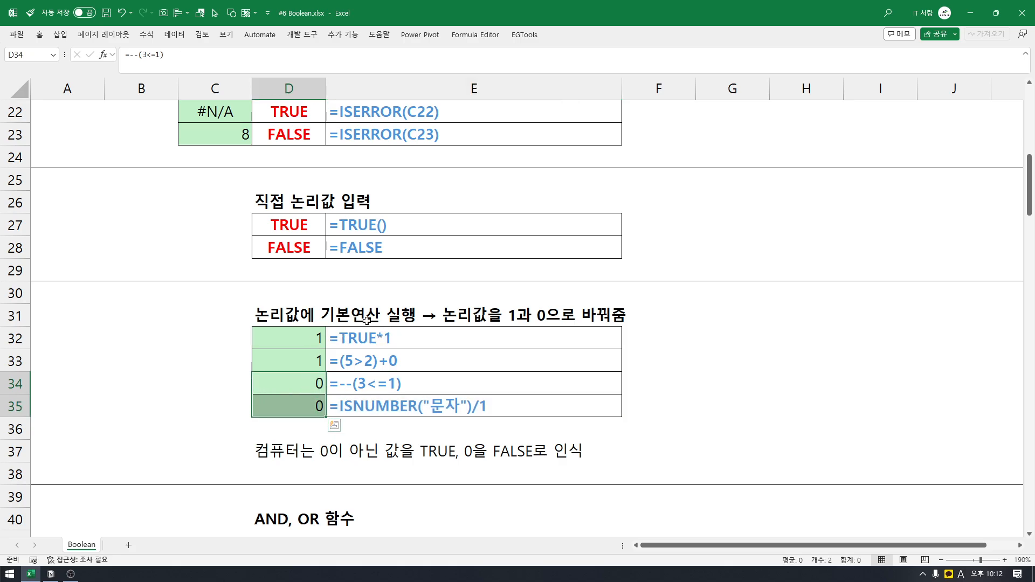
drag(306, 339, 303, 353)
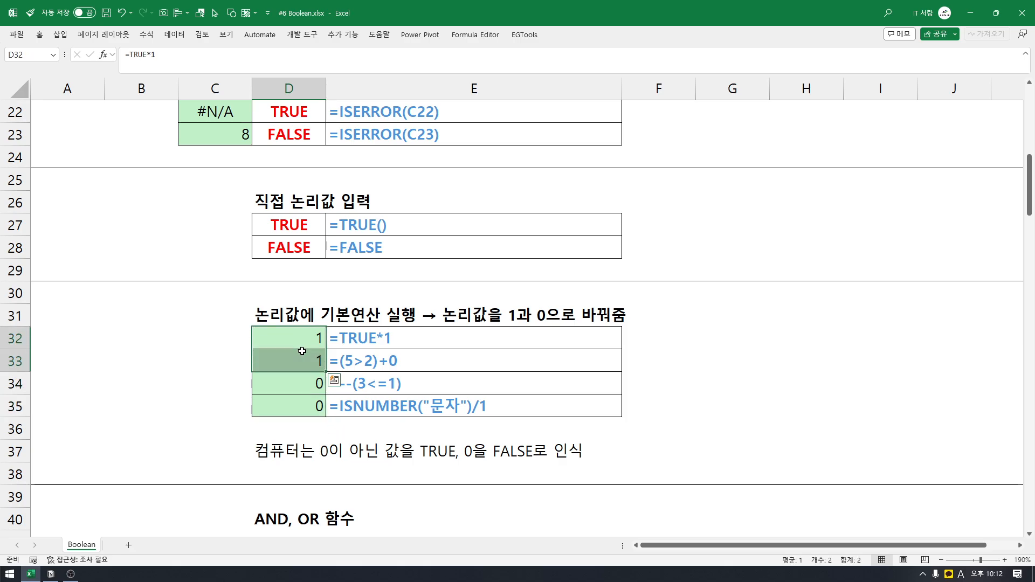
drag(399, 385, 393, 399)
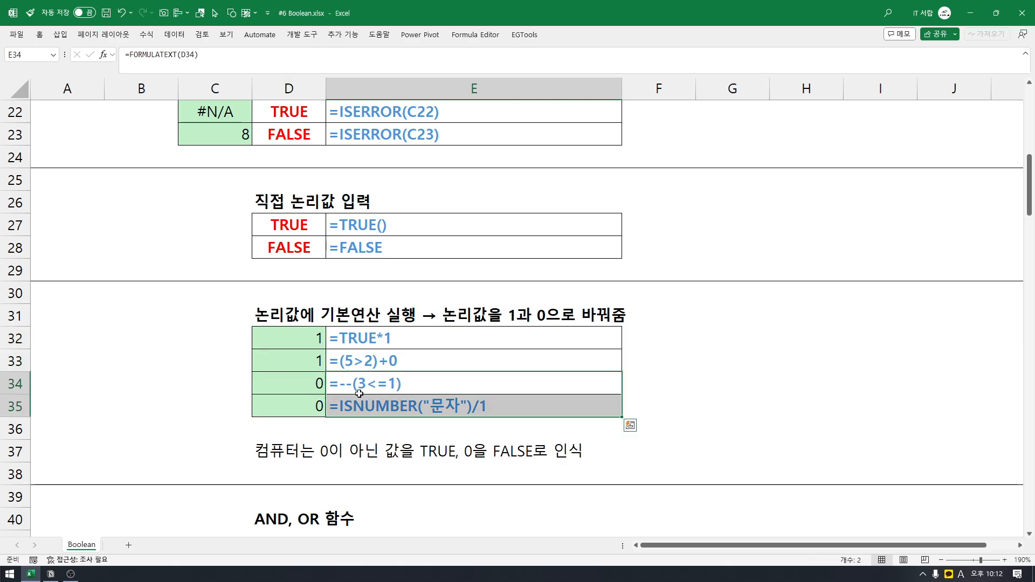
drag(312, 388, 314, 408)
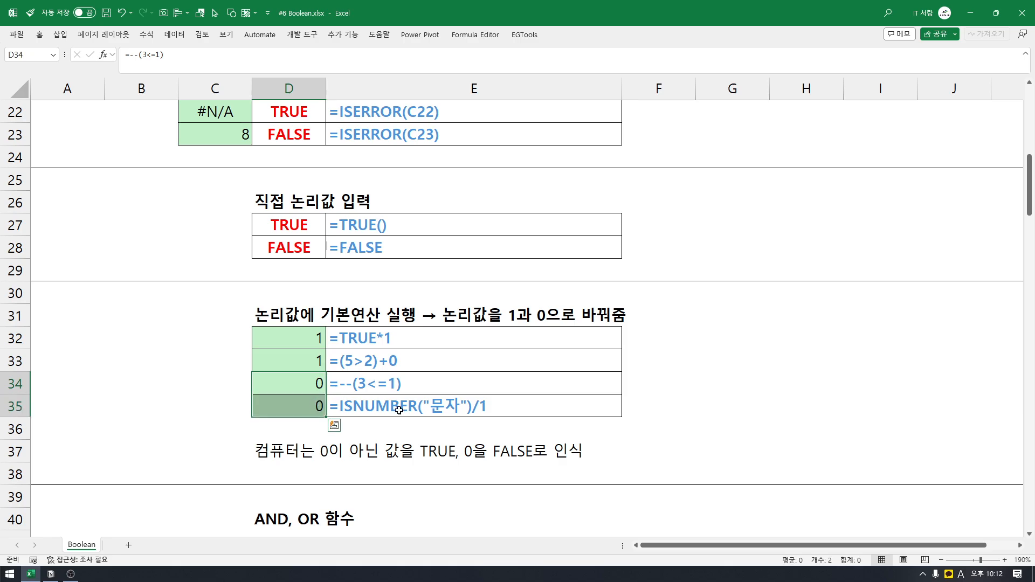
click(414, 412)
scroll(414, 411, down, 1)
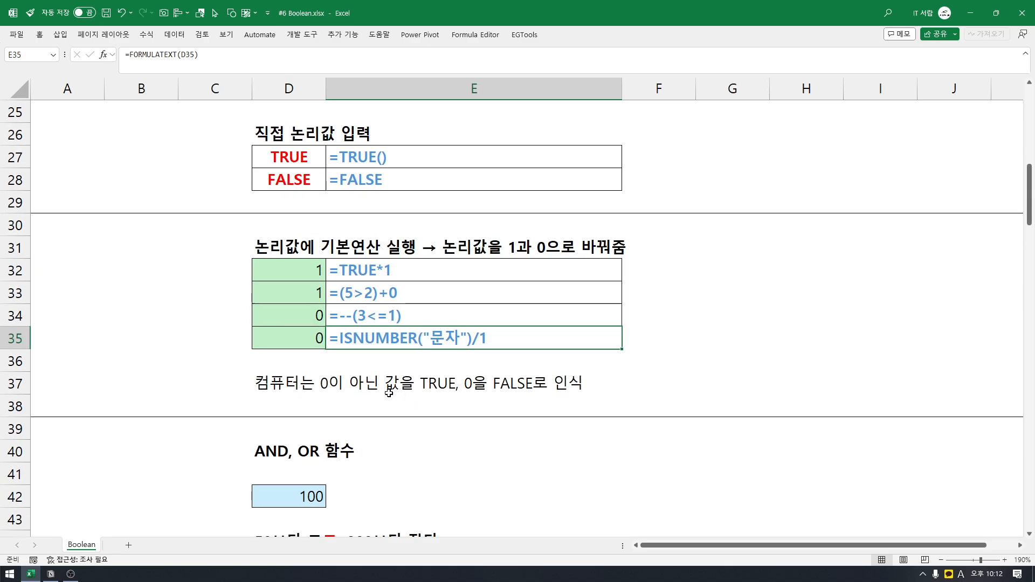
drag(354, 340, 339, 272)
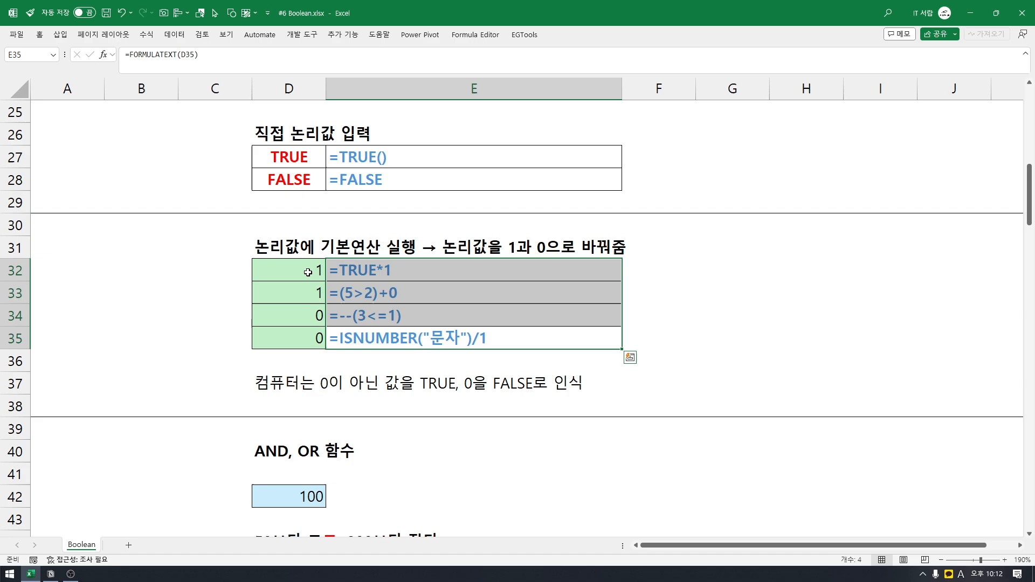
Read the note in row 37 on how the computer interprets non-zero values and zero.
click(292, 389)
click(354, 400)
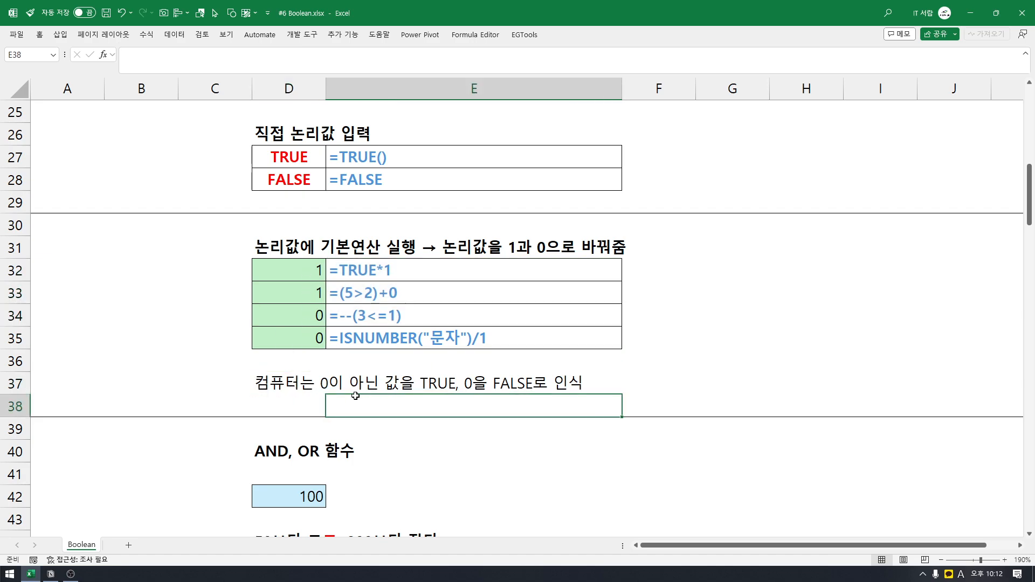
click(294, 397)
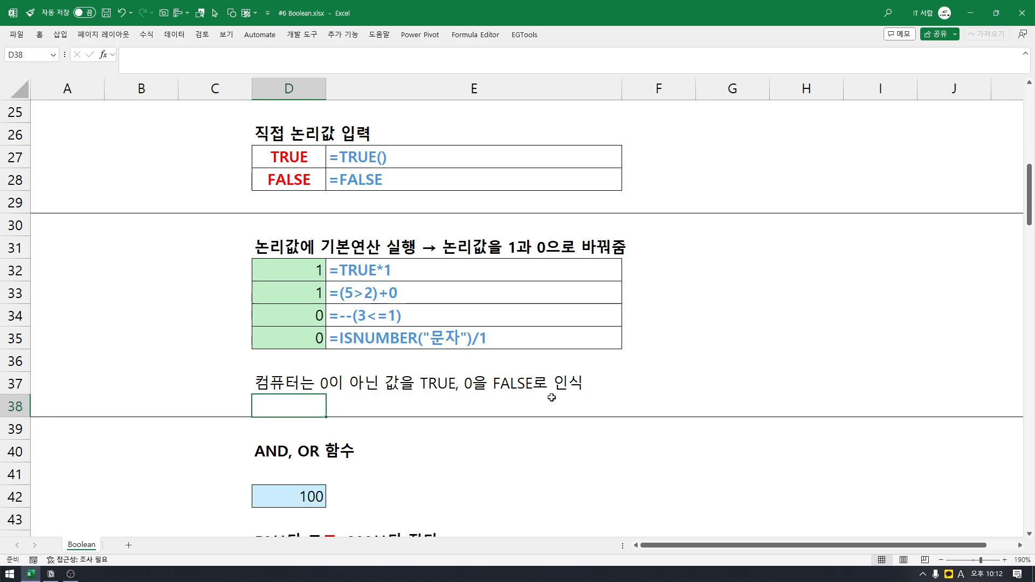
Make the row 37 note about non-zero values and zero in D37 bold.
click(291, 380)
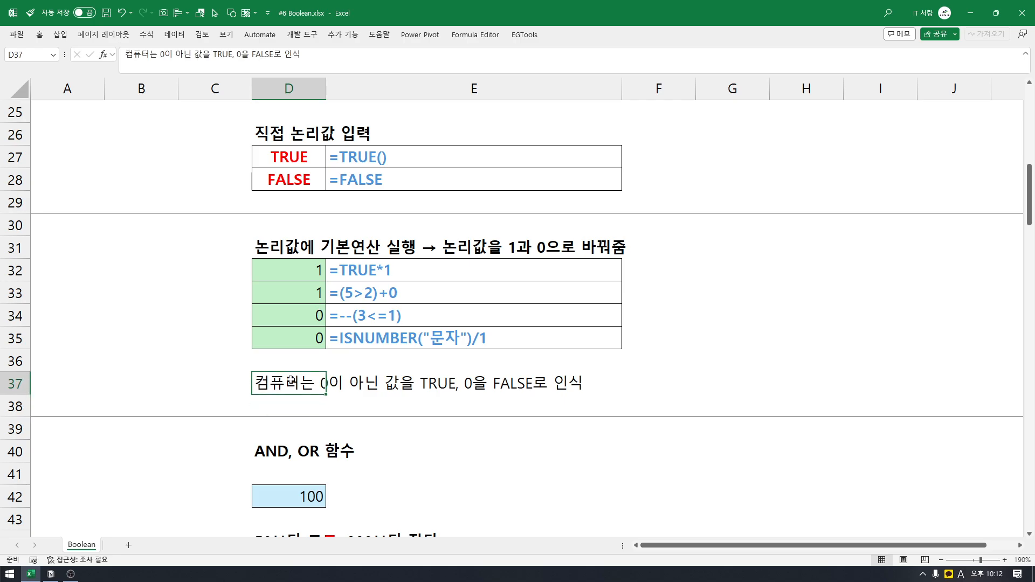
click(42, 36)
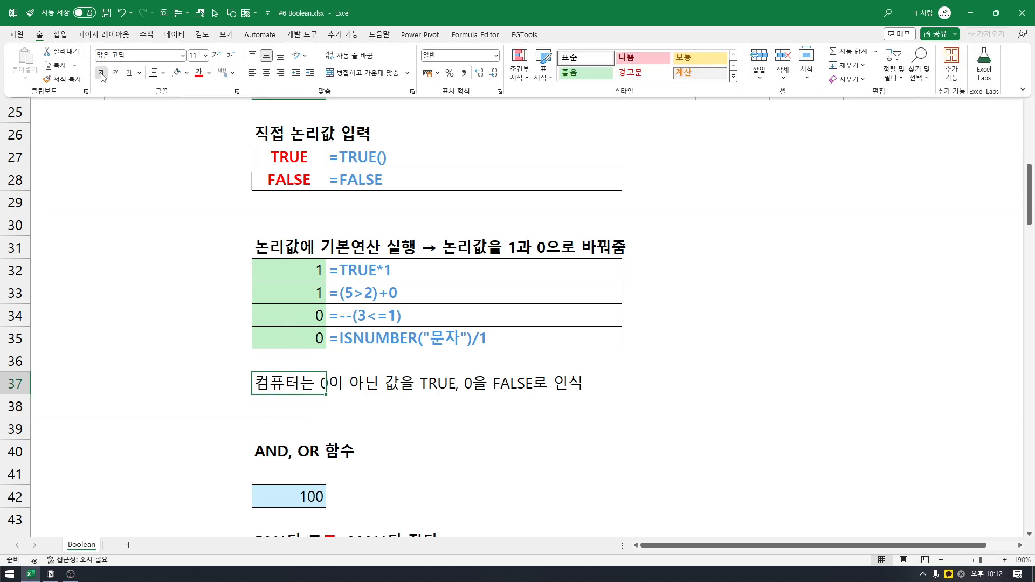
click(103, 76)
click(247, 397)
Review the bold note in row 37 together with the arithmetic conversion examples in rows 31 to 35.
click(295, 380)
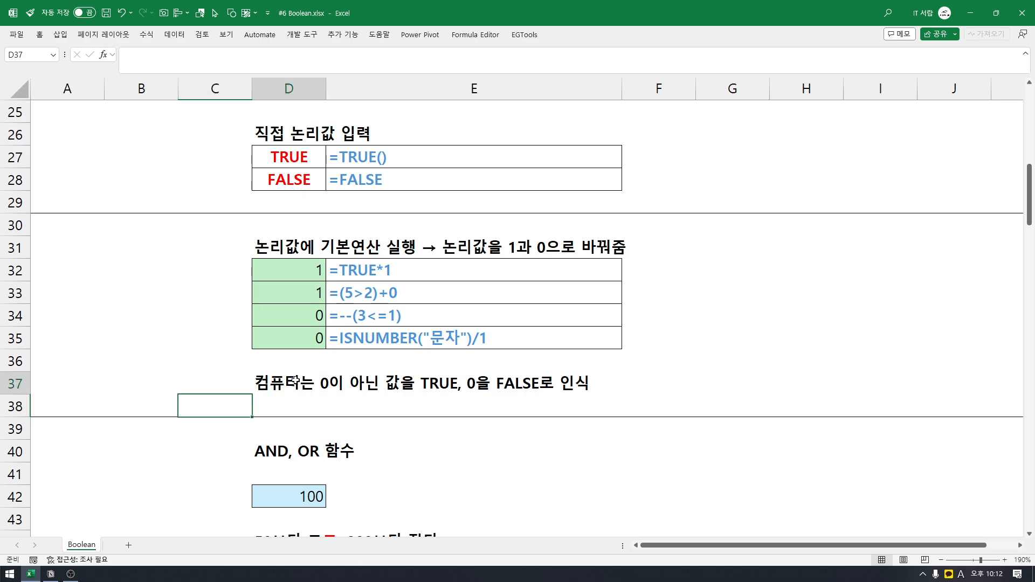
drag(295, 380, 678, 393)
click(678, 393)
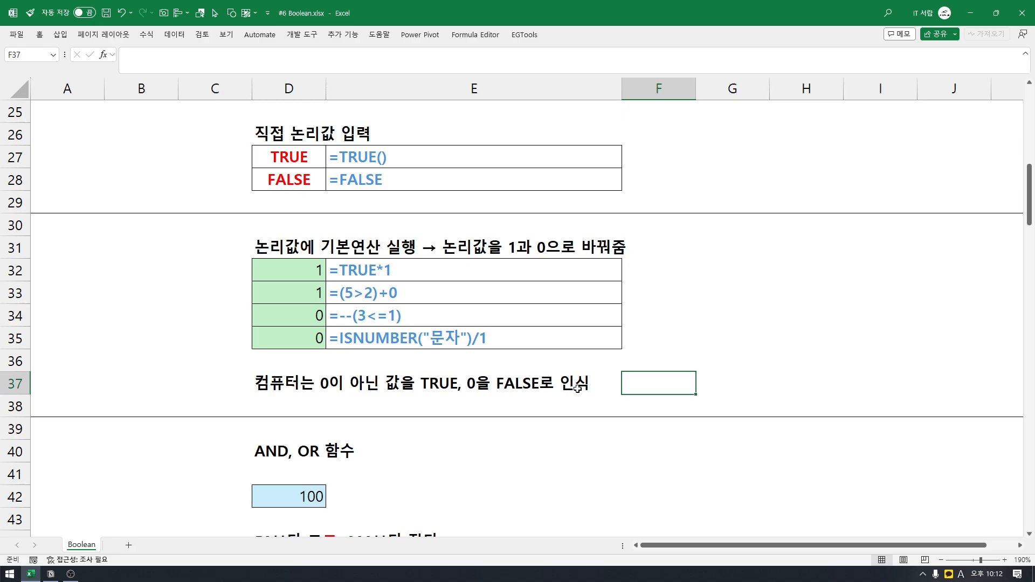
scroll(619, 382, down, 1)
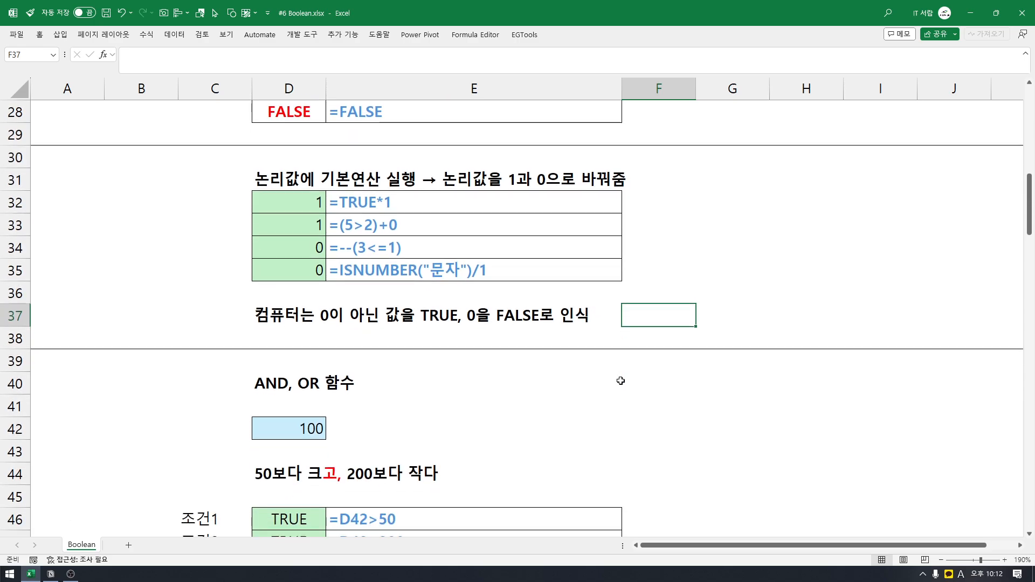
scroll(617, 381, up, 1)
drag(615, 399, 335, 227)
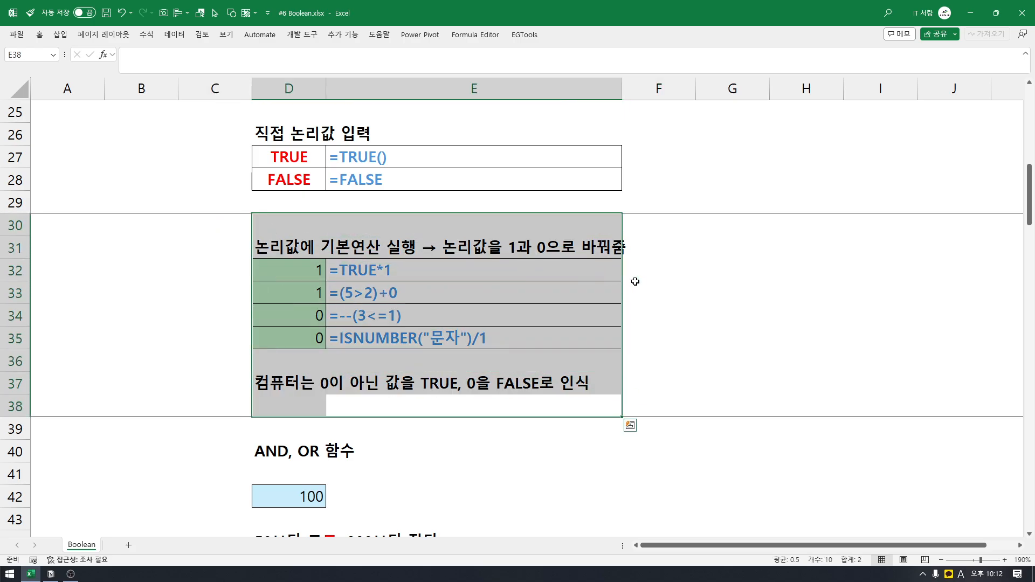
click(661, 285)
scroll(660, 285, down, 1)
click(619, 329)
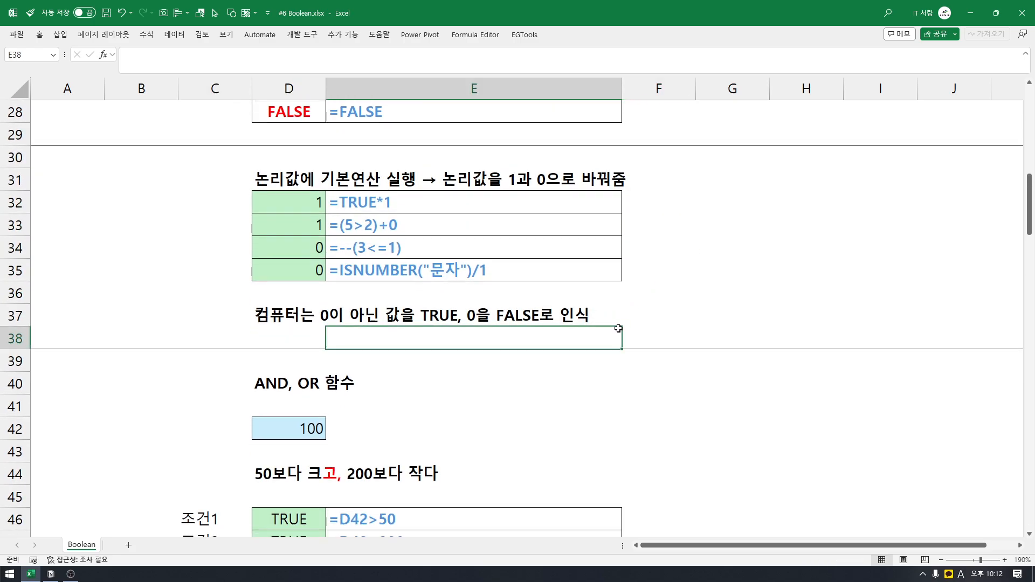
Examine the AND, OR section: the two condition labels in C46:C47, the tested value in D42, and the combined condition statement in row 44.
scroll(431, 343, down, 2)
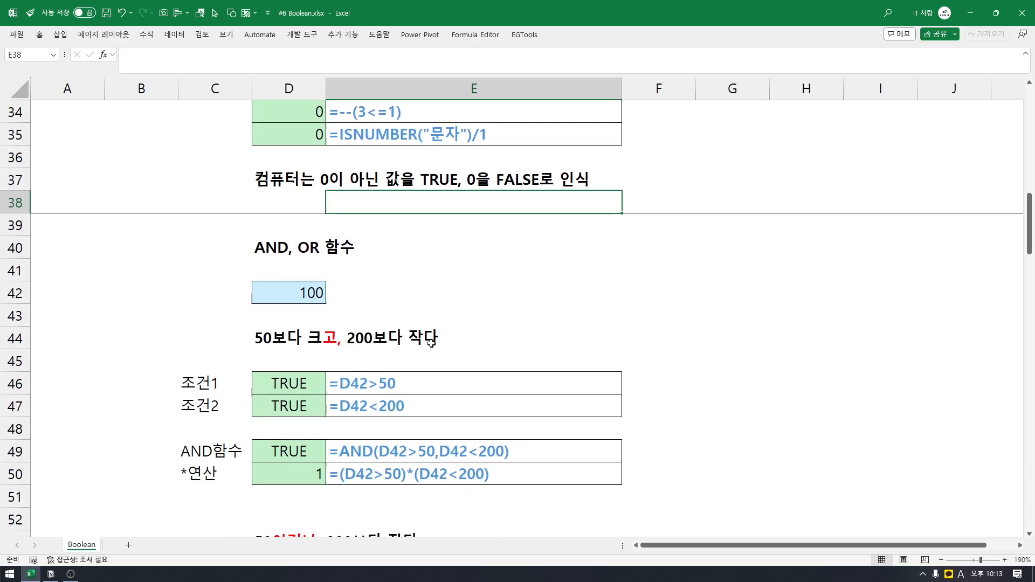
scroll(431, 343, down, 1)
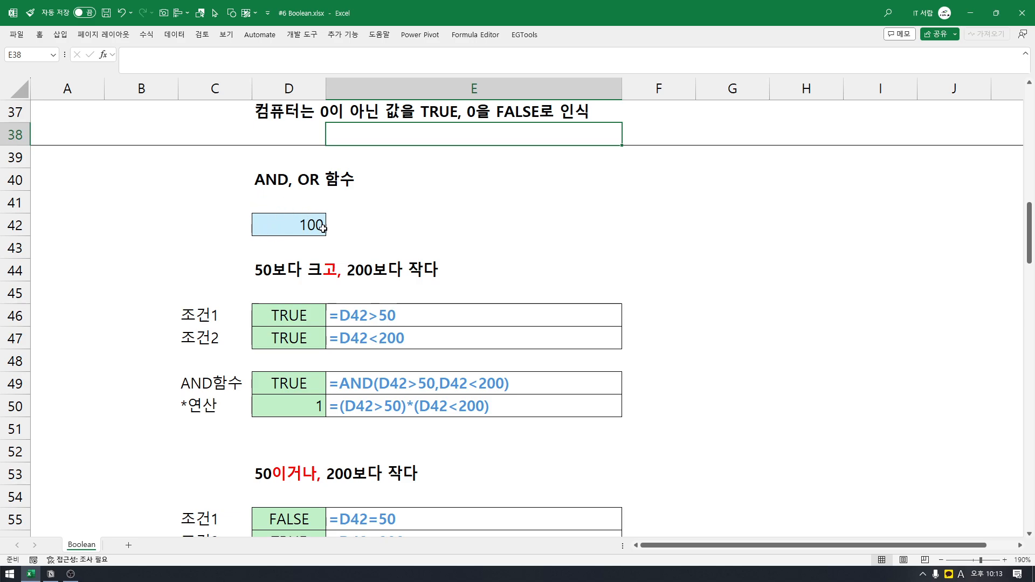
drag(208, 322, 213, 336)
click(214, 318)
click(212, 337)
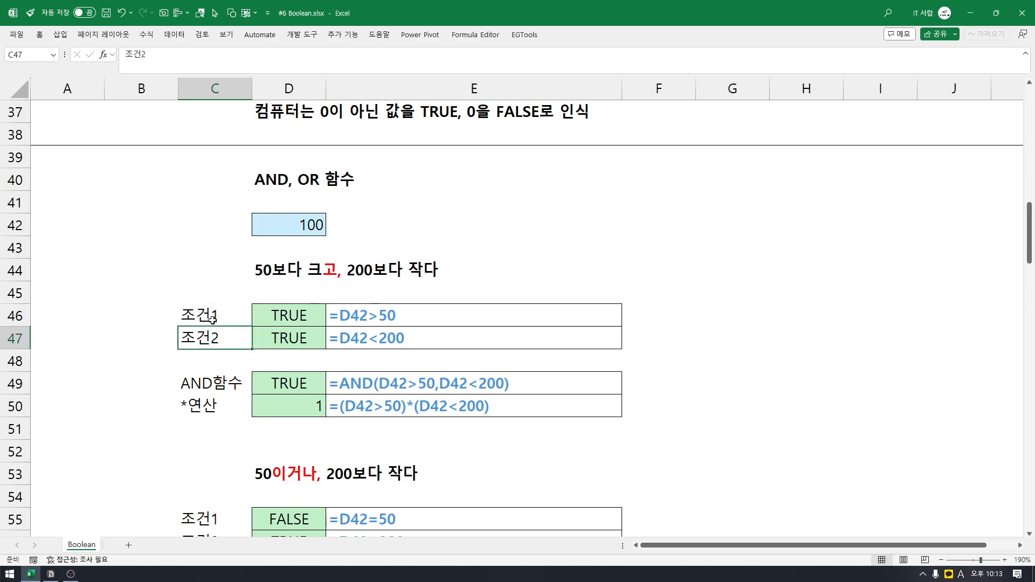
click(213, 317)
click(209, 344)
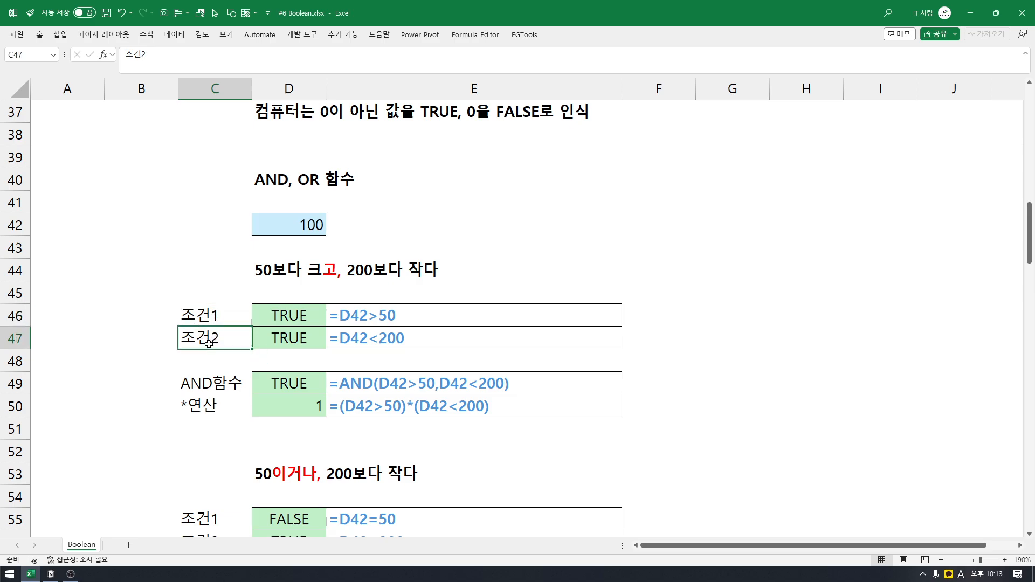
click(291, 223)
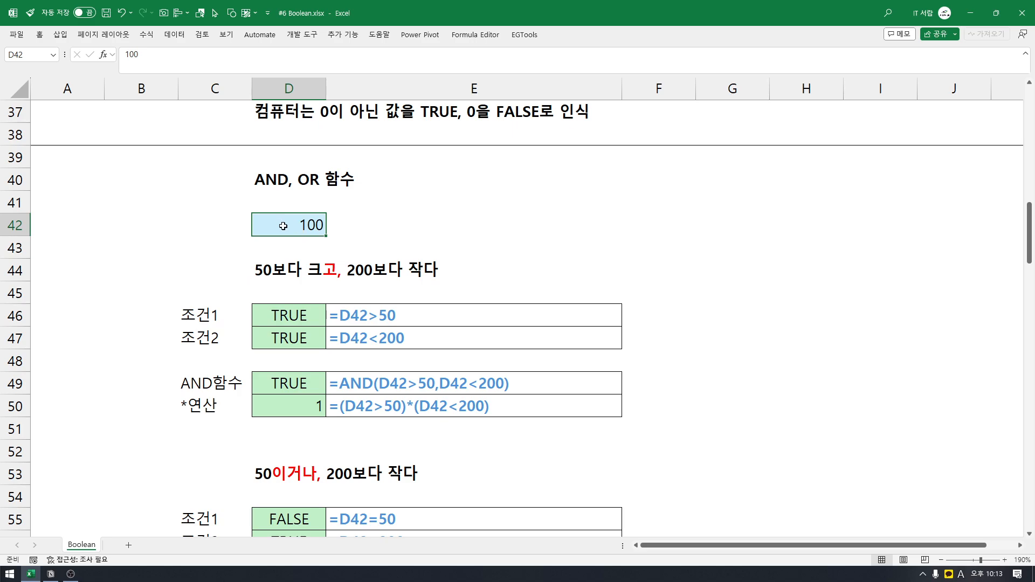
drag(270, 272, 417, 272)
click(295, 272)
drag(292, 273, 585, 275)
click(585, 279)
click(722, 286)
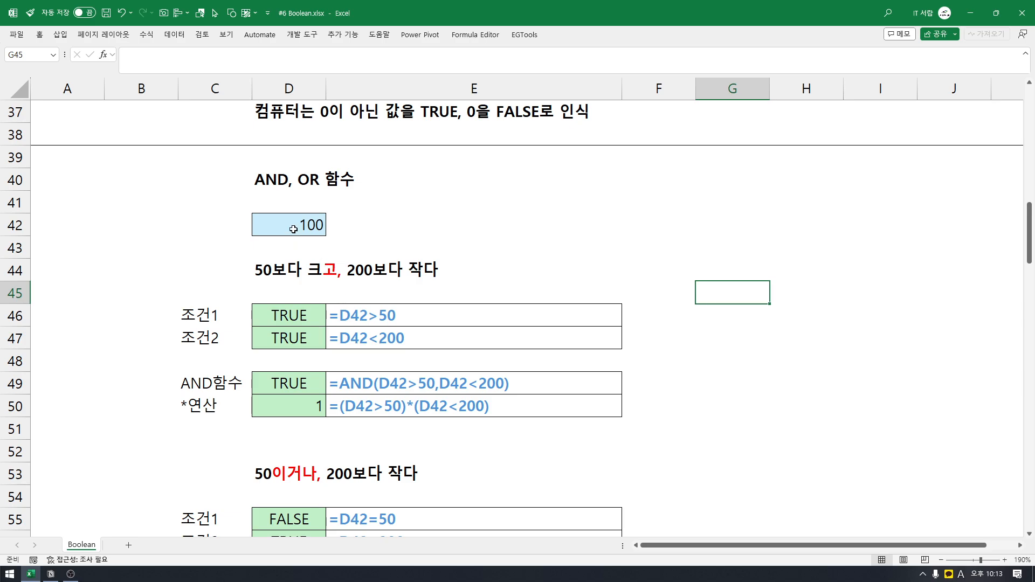
Check the results in D46:D47 for the two conditions, D42>50 and D42<200, against their labels.
click(293, 313)
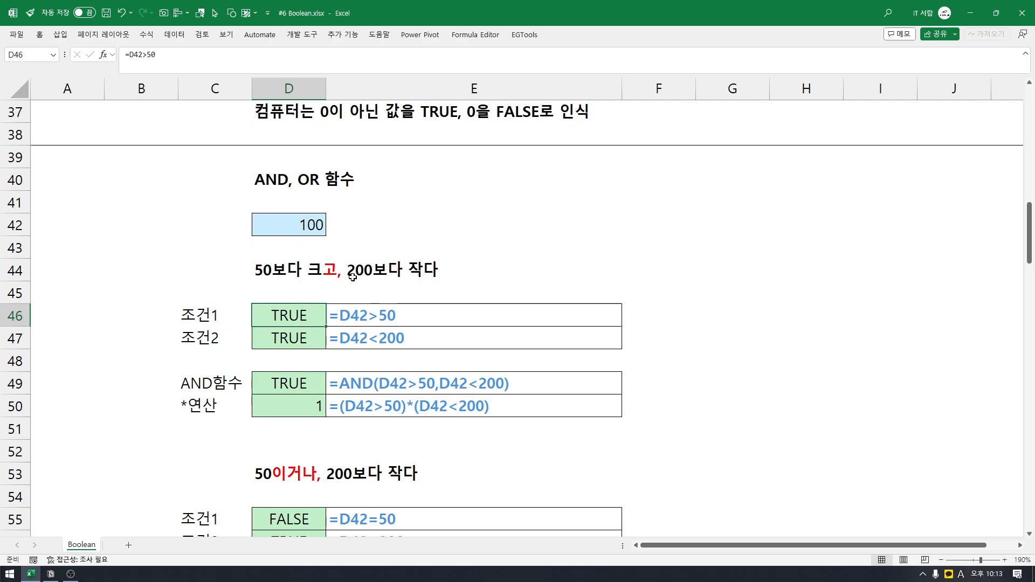
click(292, 345)
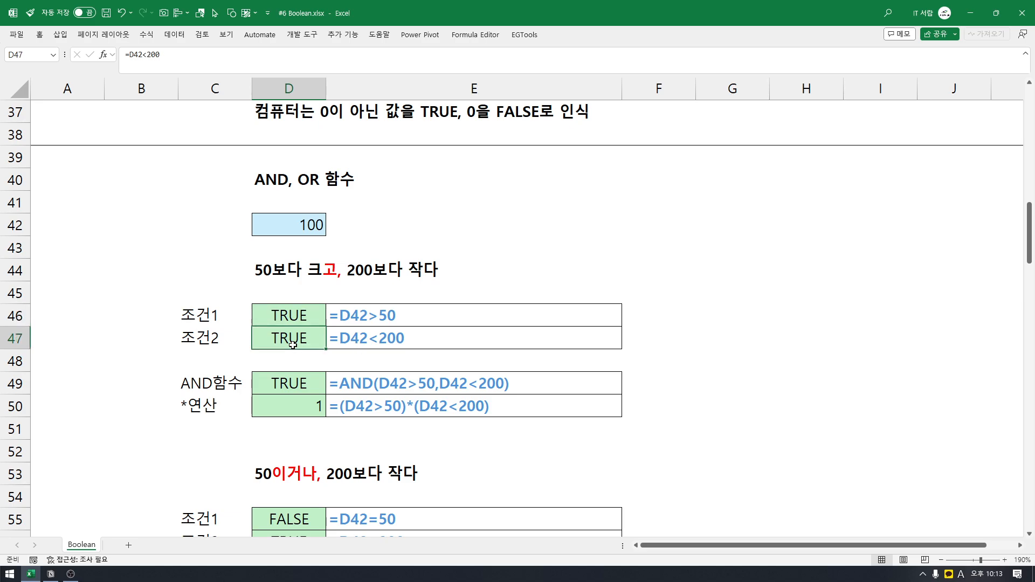
click(208, 321)
click(208, 337)
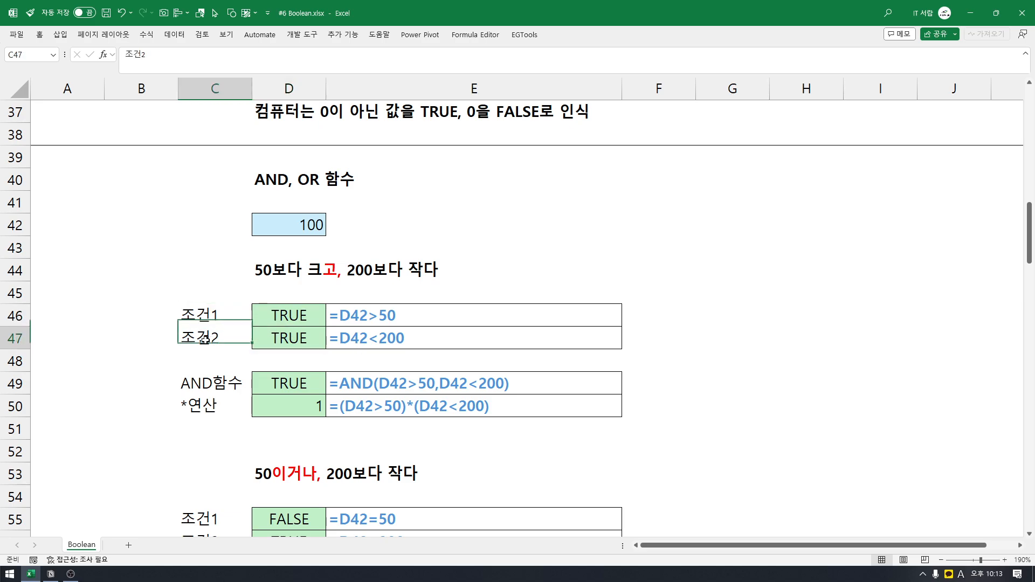
click(288, 319)
click(289, 341)
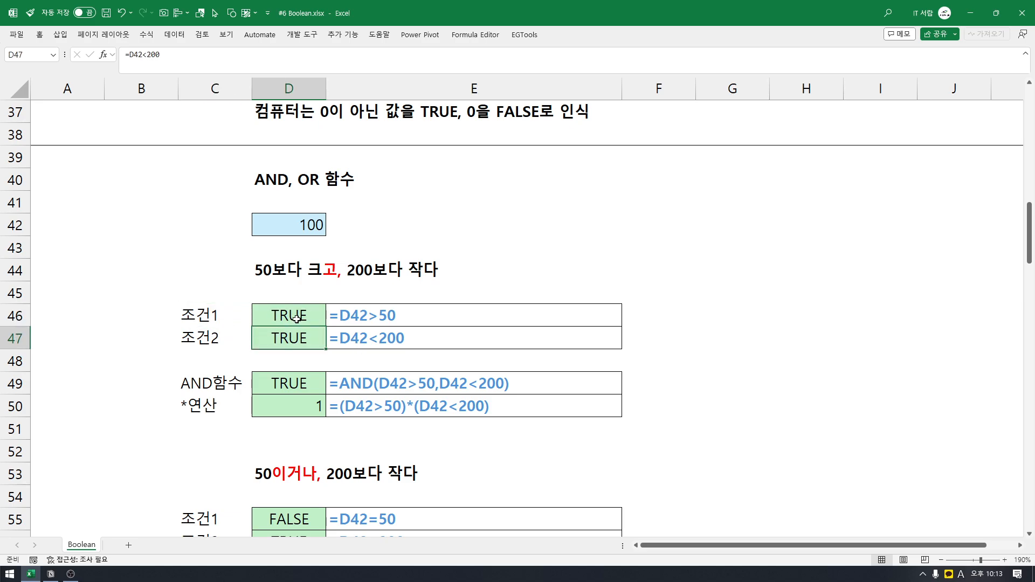
click(295, 319)
click(298, 340)
drag(303, 320, 303, 337)
click(302, 317)
click(299, 335)
Compare the AND formula in row 49 with the statement in row 44 and the multiplication formula in row 50.
click(358, 386)
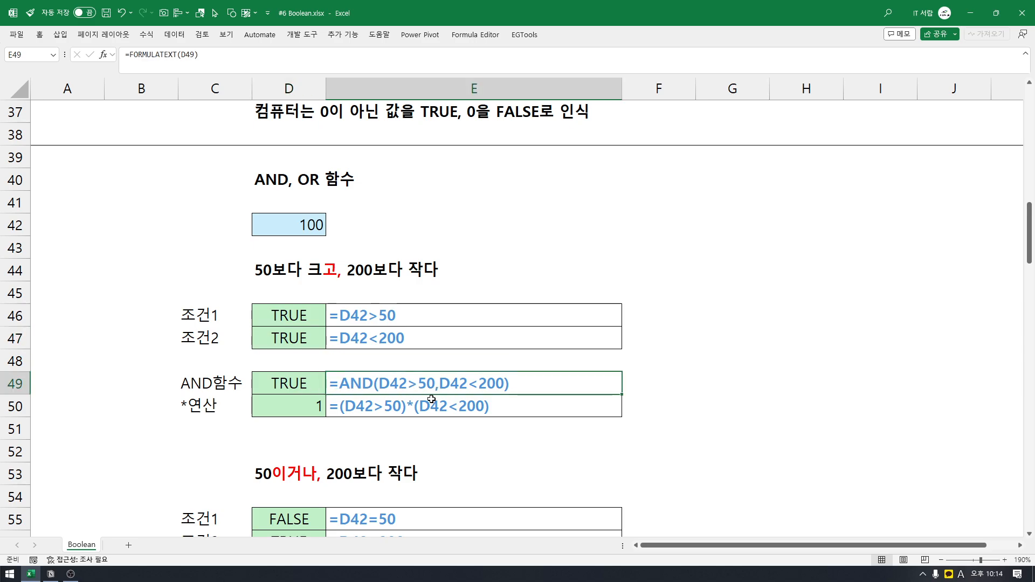
click(286, 390)
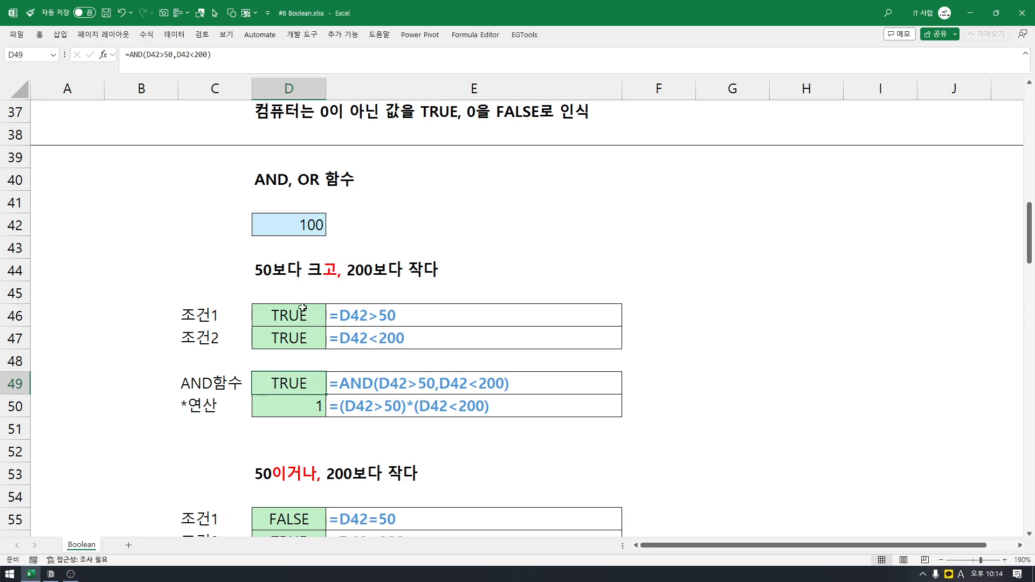
click(273, 271)
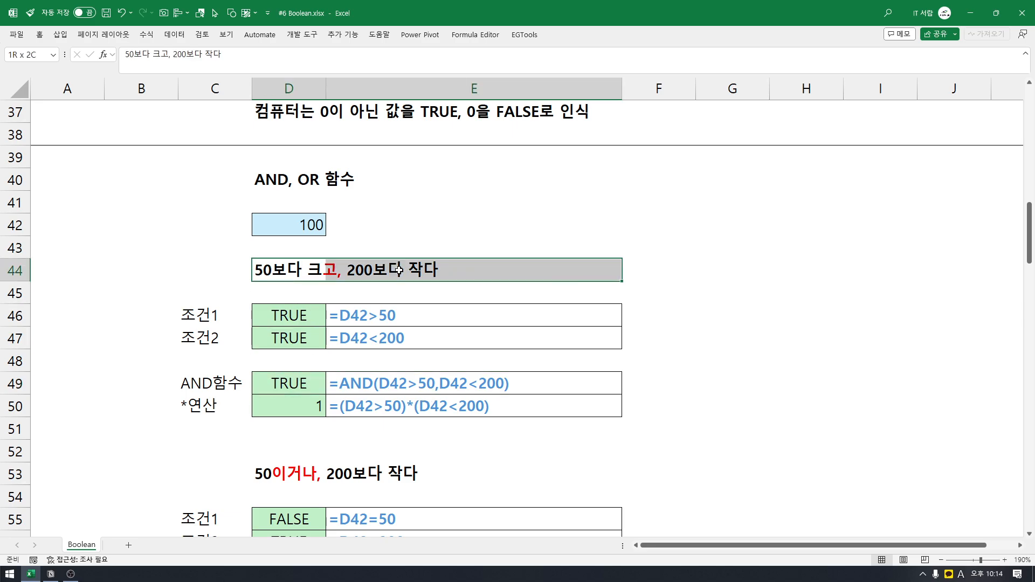
click(380, 384)
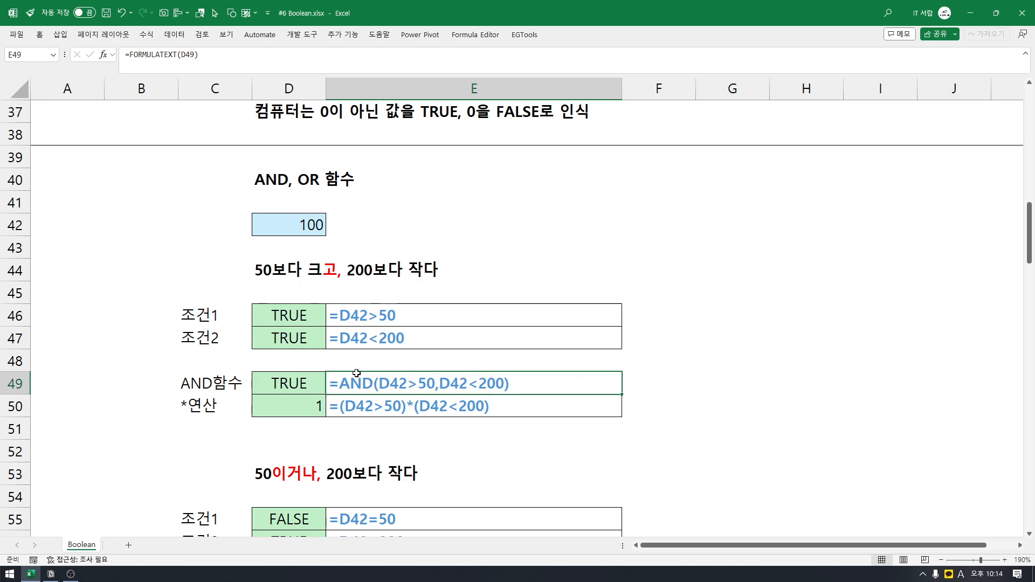
click(354, 415)
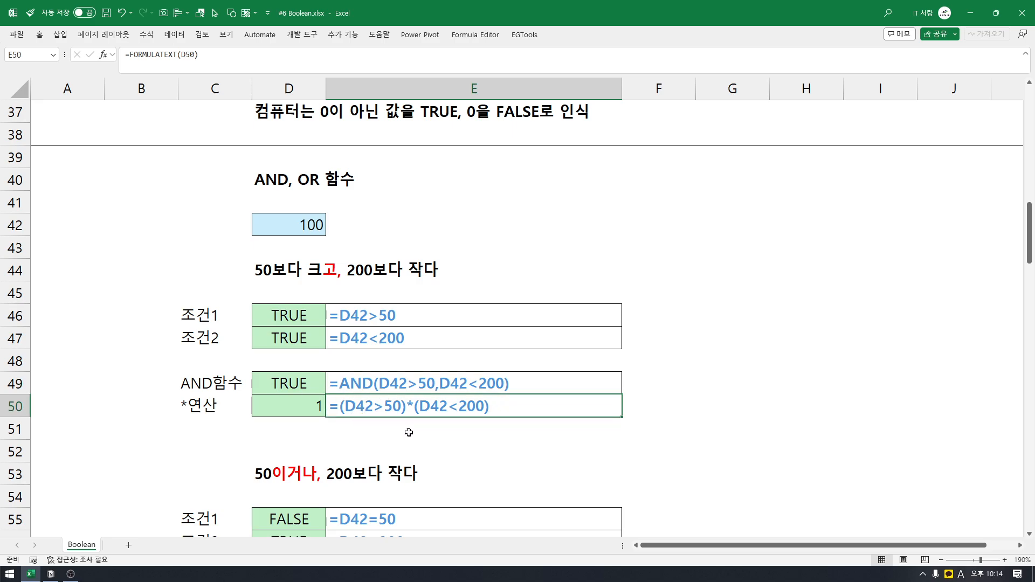
scroll(439, 446, up, 1)
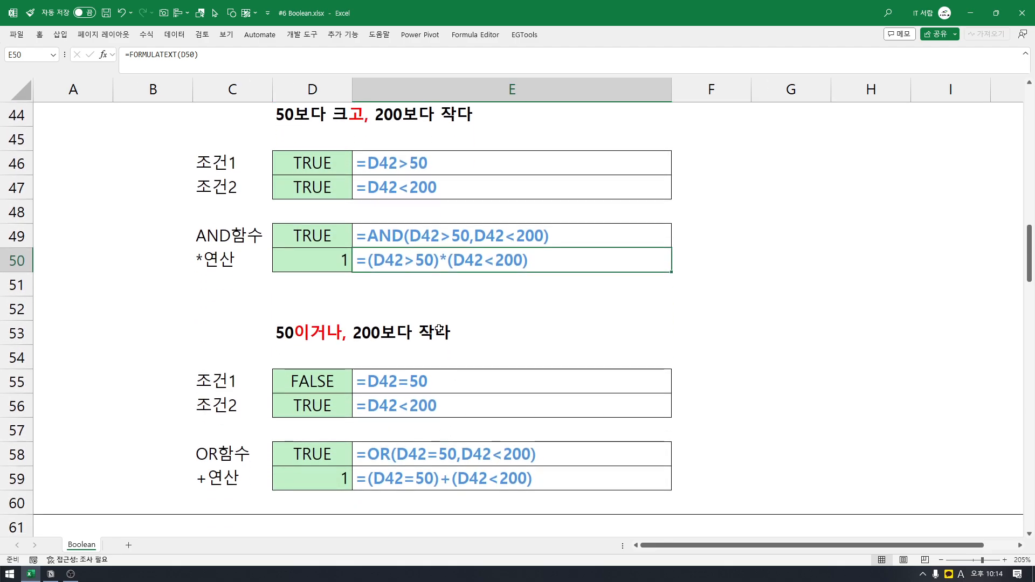
scroll(439, 330, up, 1)
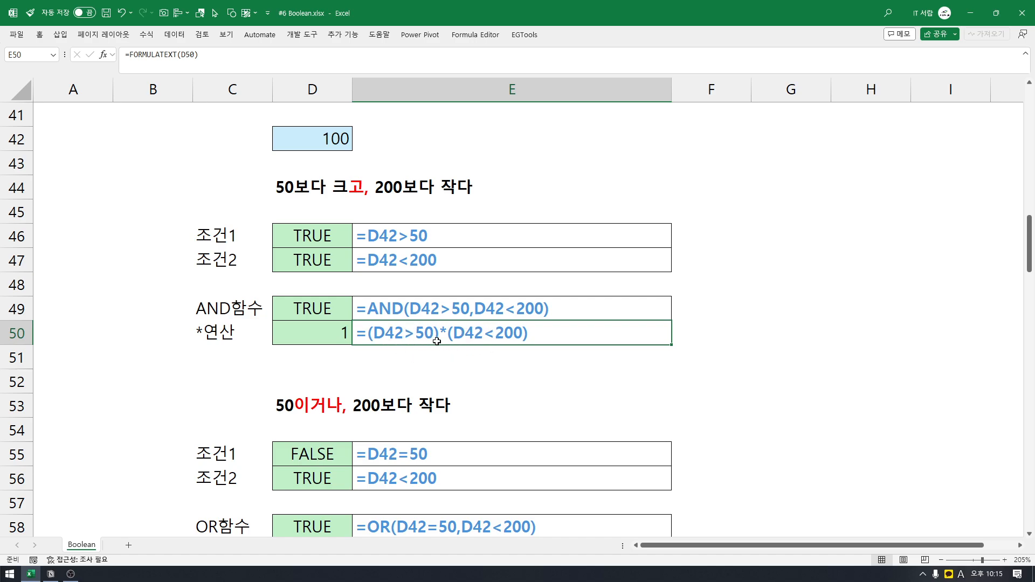
Change the second comparison in D50 so its formula reads =(D42>50)*(D42>200).
click(330, 338)
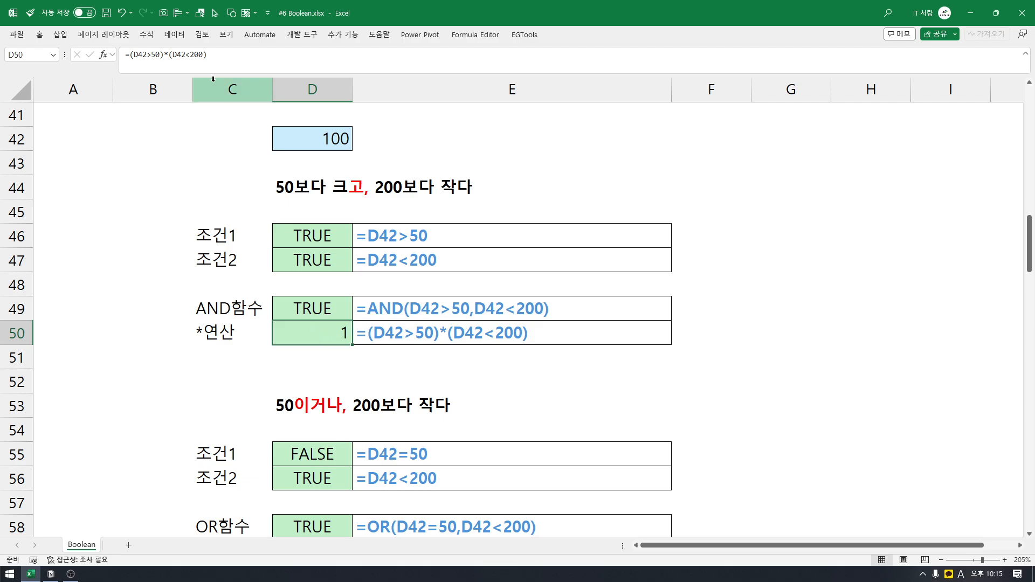
click(190, 55)
key(BackSpace)
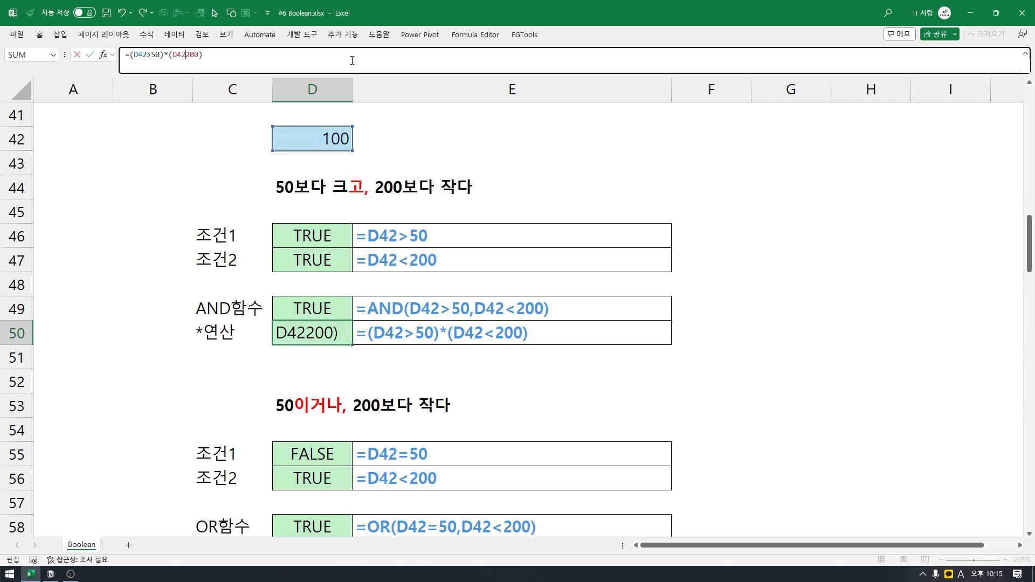
text(>)
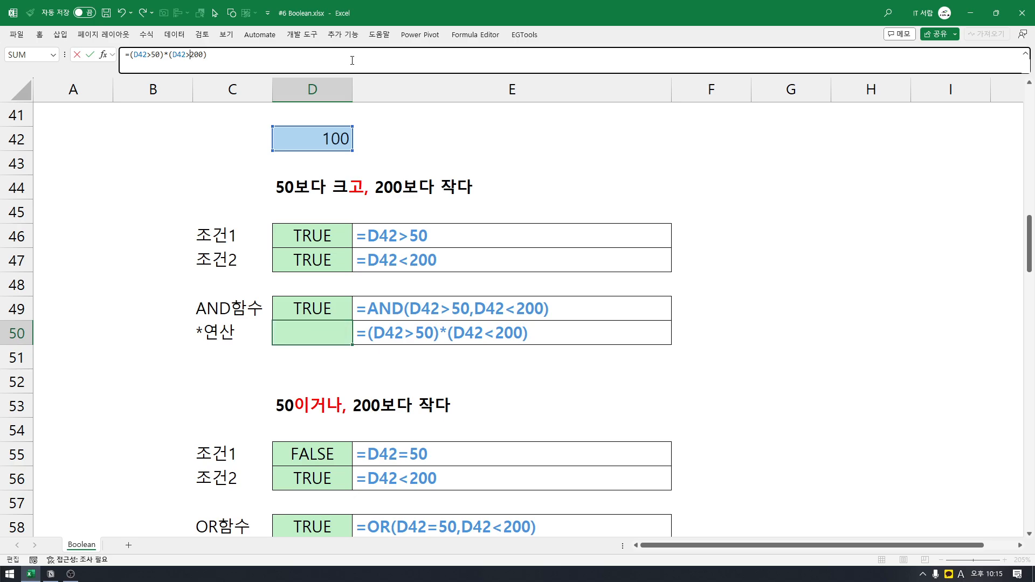
key(Return)
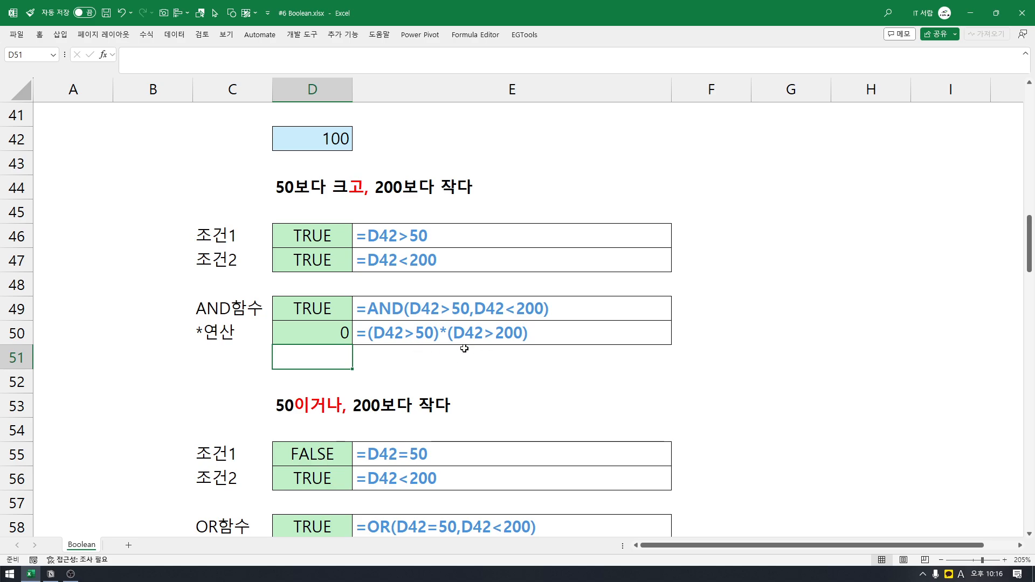
Restore the less-than comparison in D50 so its formula reads =(D42>50)*(D42<200).
click(332, 339)
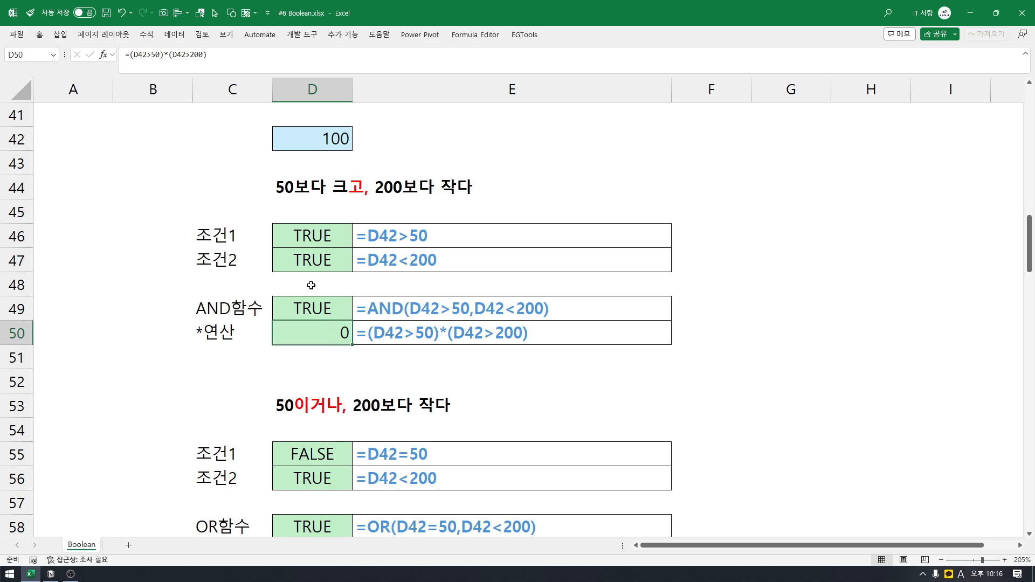
click(189, 57)
key(BackSpace)
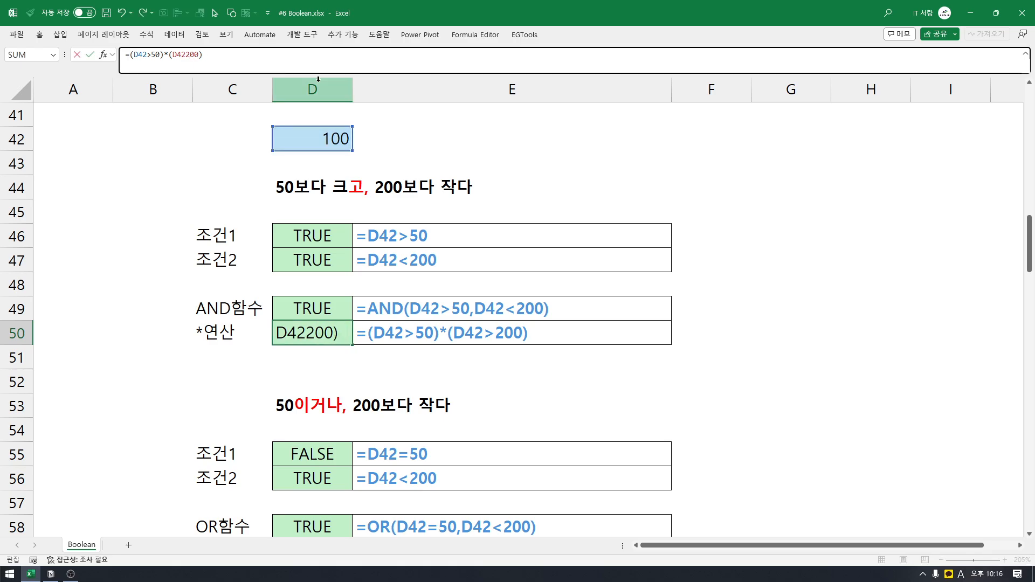
text(<)
key(Return)
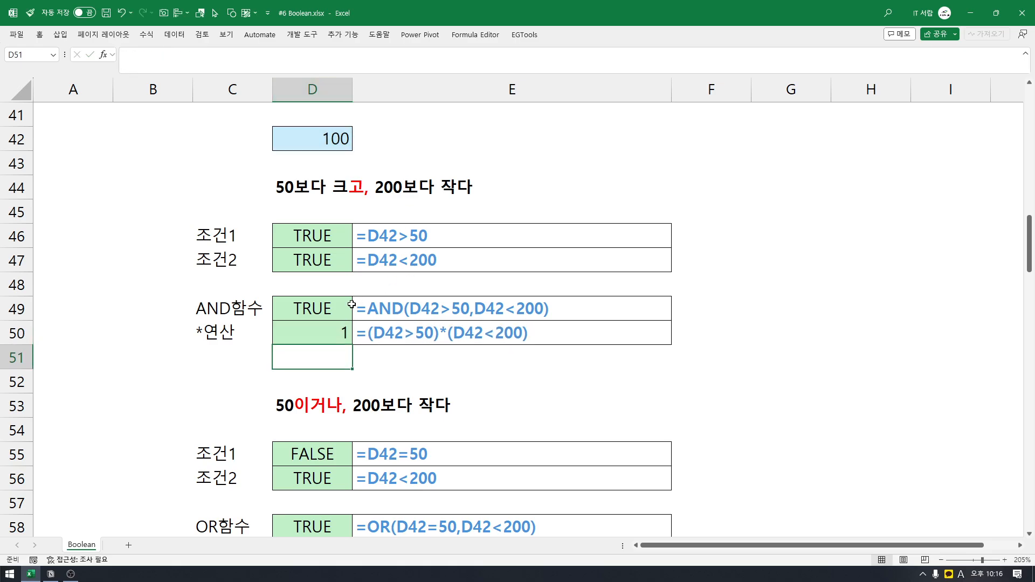
Compare the AND and multiplication rows in D49:E50, and examine the OR example's statement in D53 and first condition in E55.
drag(328, 309, 380, 325)
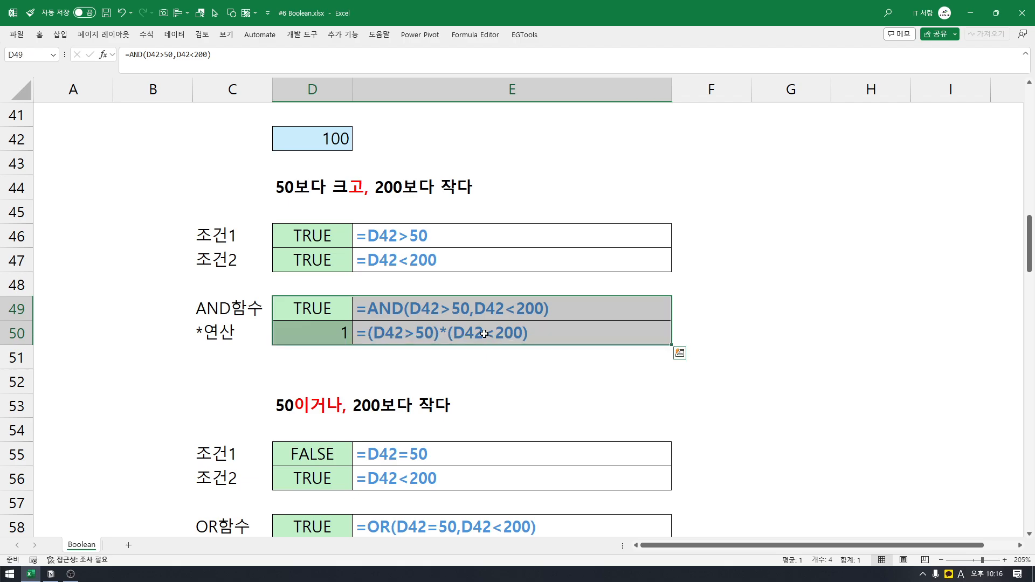
click(501, 335)
scroll(448, 314, down, 2)
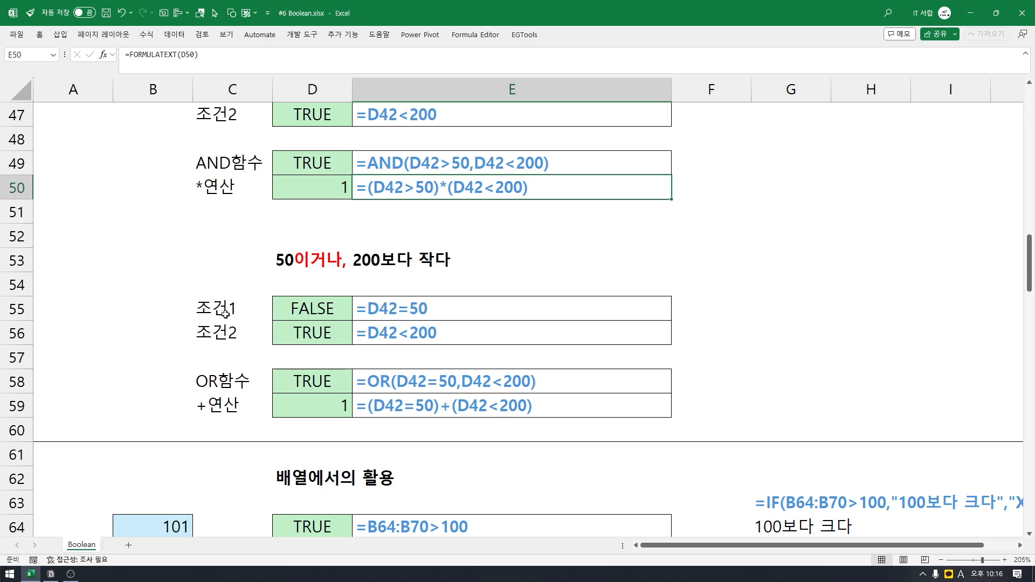
click(286, 263)
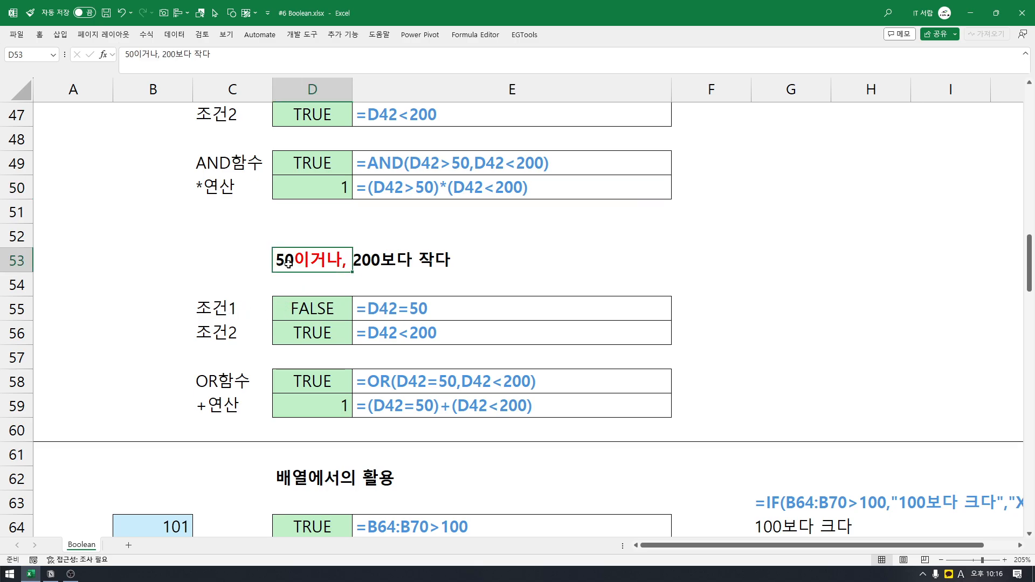
click(378, 314)
scroll(377, 302, up, 3)
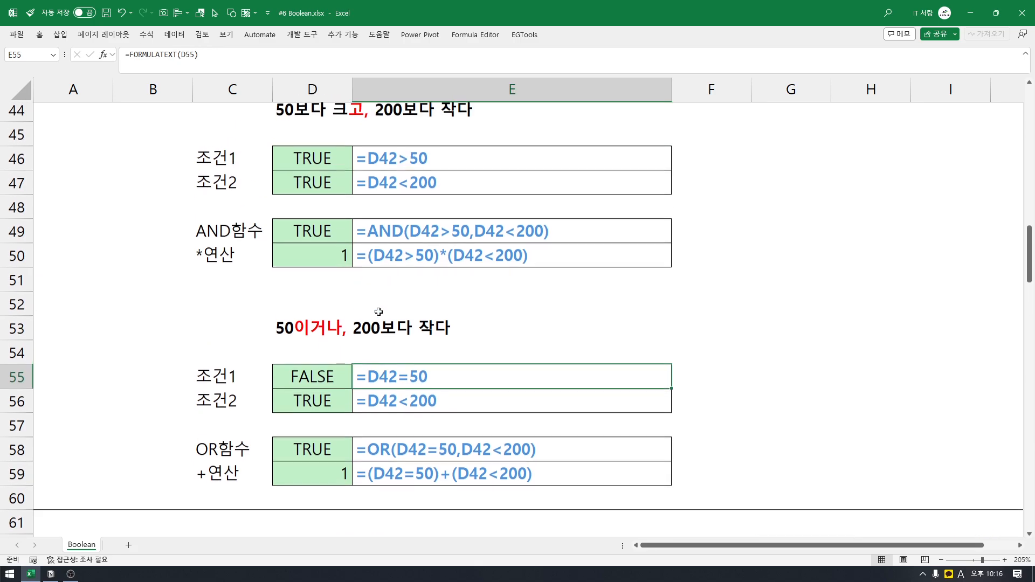
Check the input value in D42 against the OR example's two conditions and their results in D55:E56.
click(280, 212)
scroll(312, 211, down, 1)
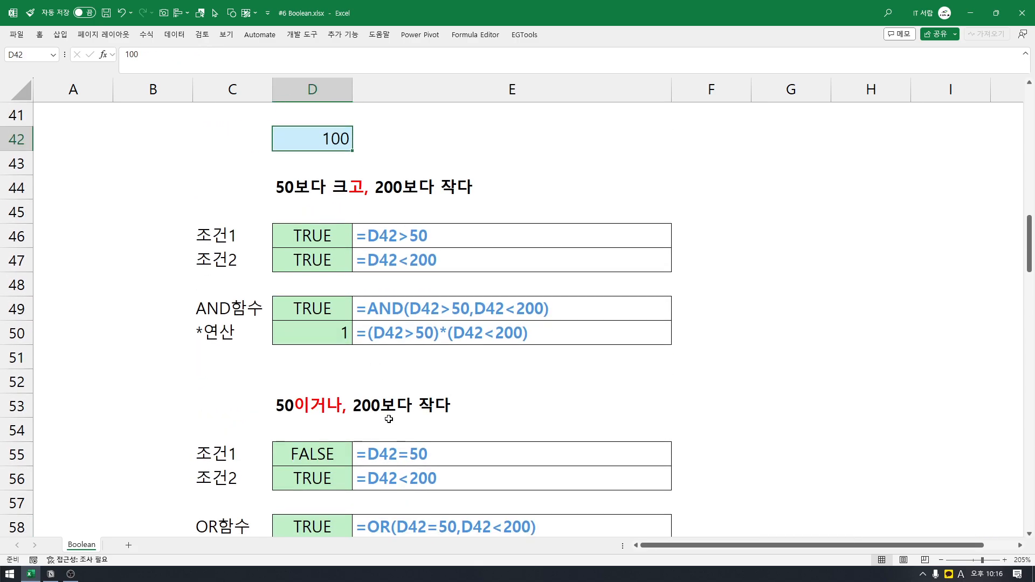
click(392, 454)
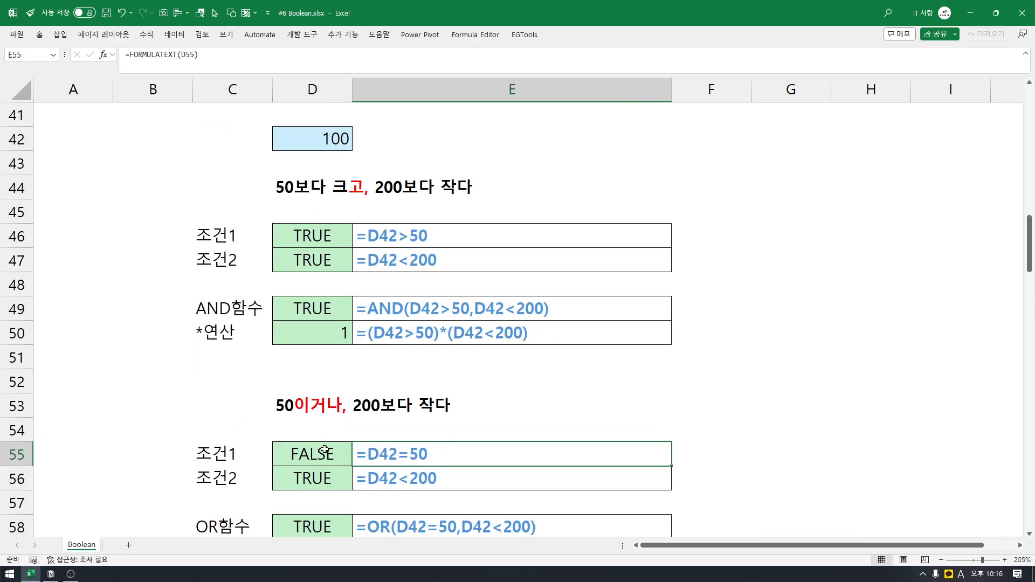
click(325, 451)
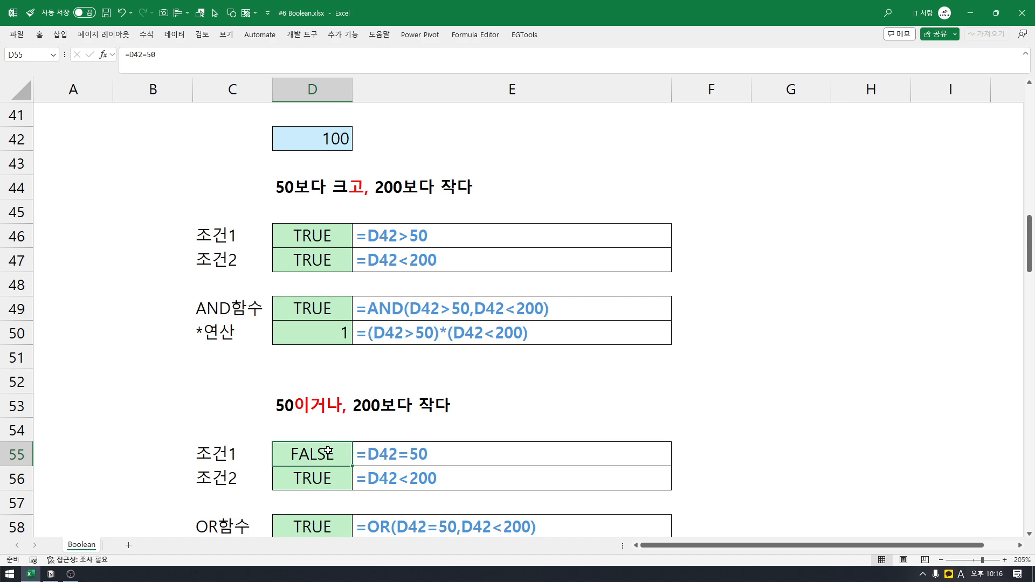
click(420, 481)
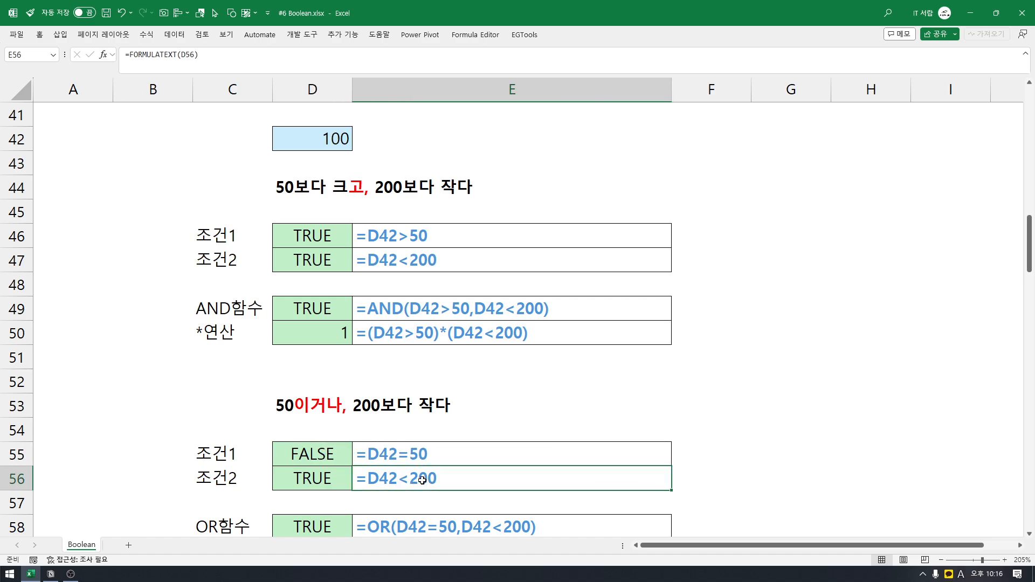
click(316, 477)
drag(317, 455, 317, 477)
click(323, 449)
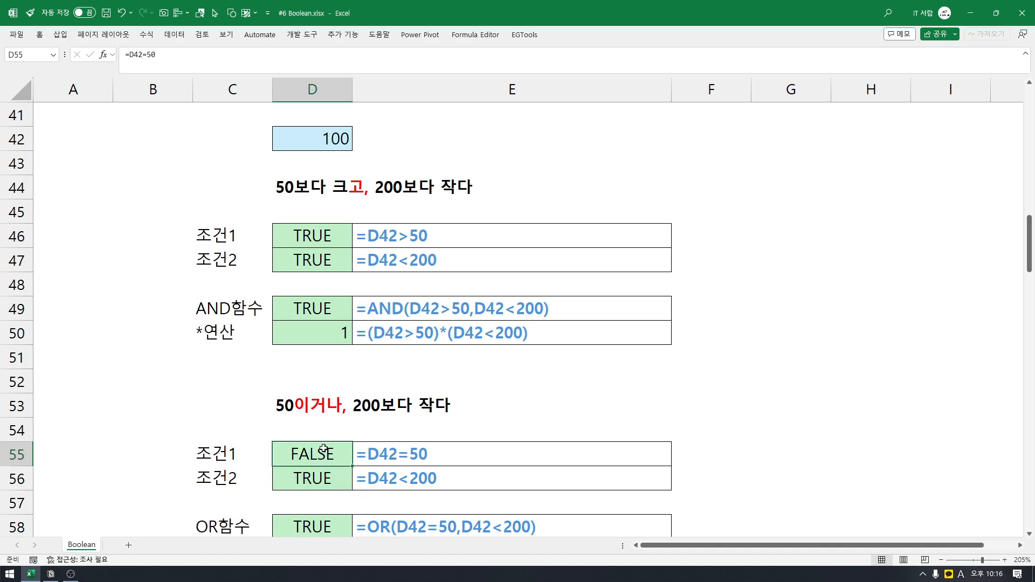
click(313, 480)
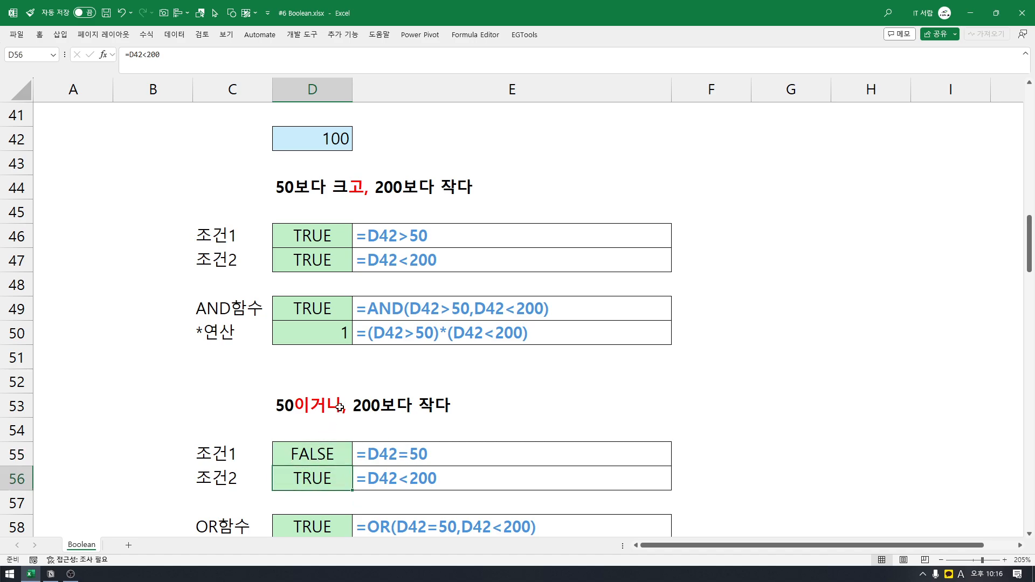
Examine the OR formula in row 58 and the addition formula in D59 against the nonzero-is-TRUE note in D37.
scroll(339, 407, down, 1)
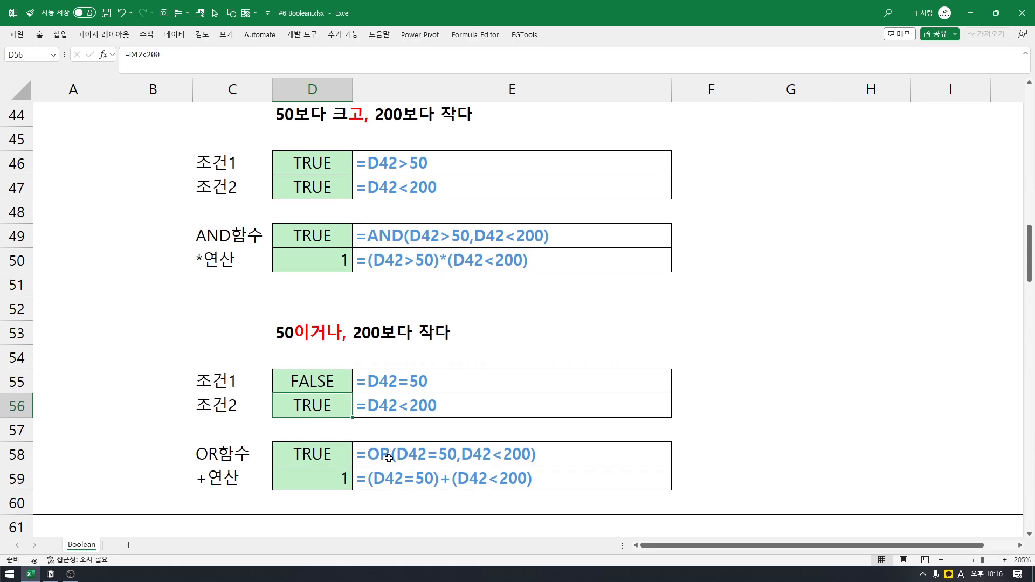
click(386, 457)
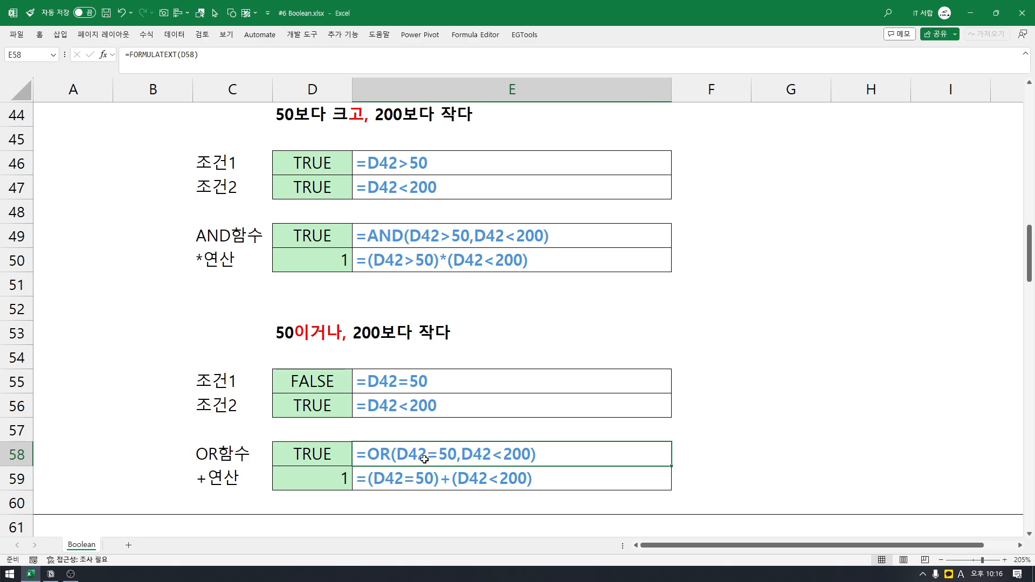
click(322, 455)
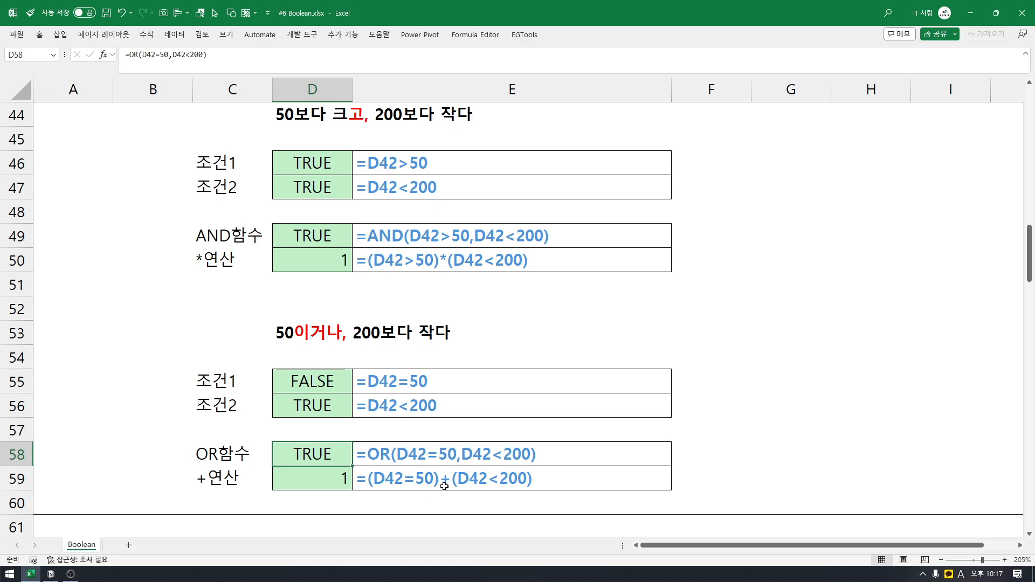
scroll(447, 485, down, 1)
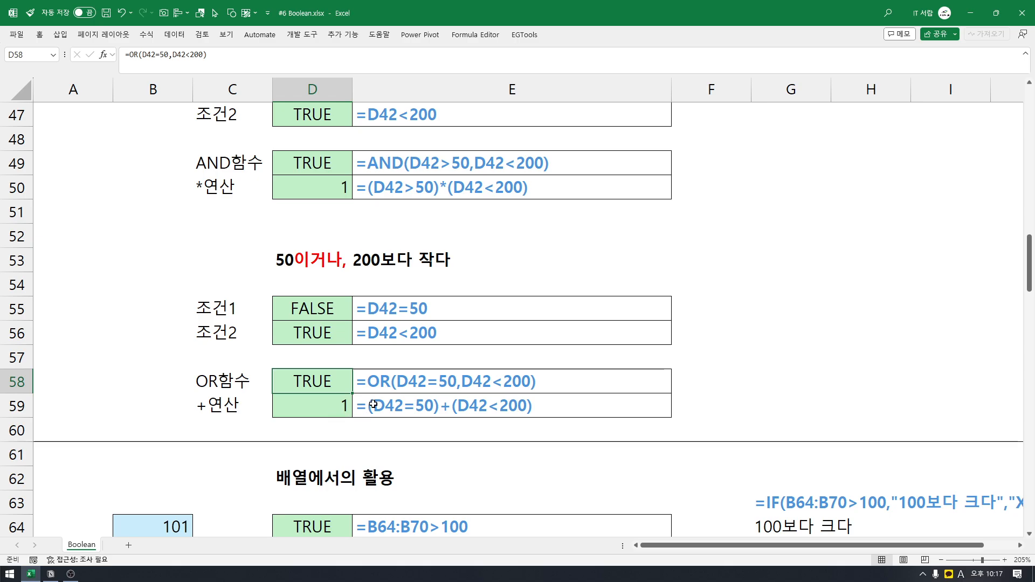
scroll(374, 404, up, 6)
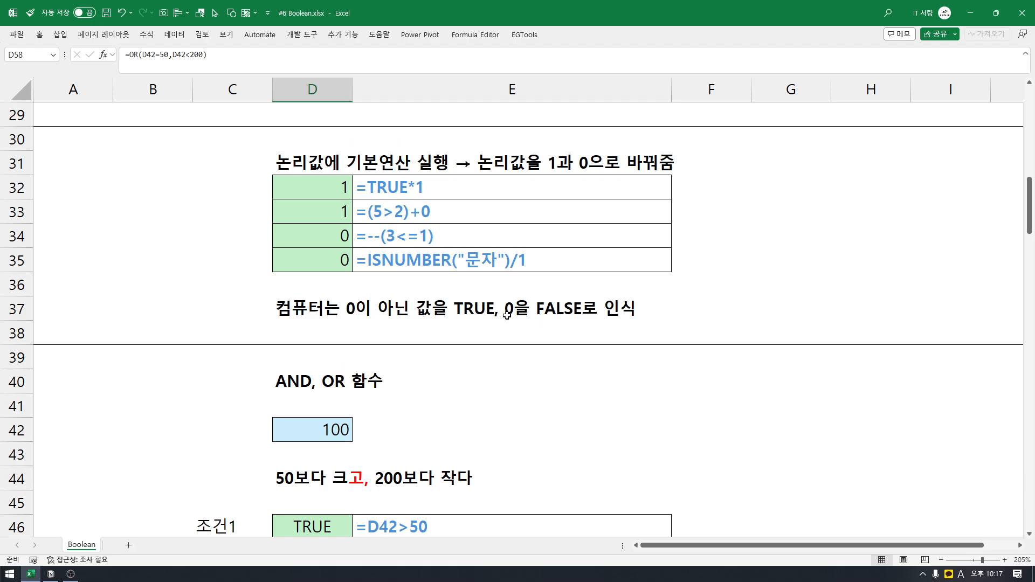
click(344, 308)
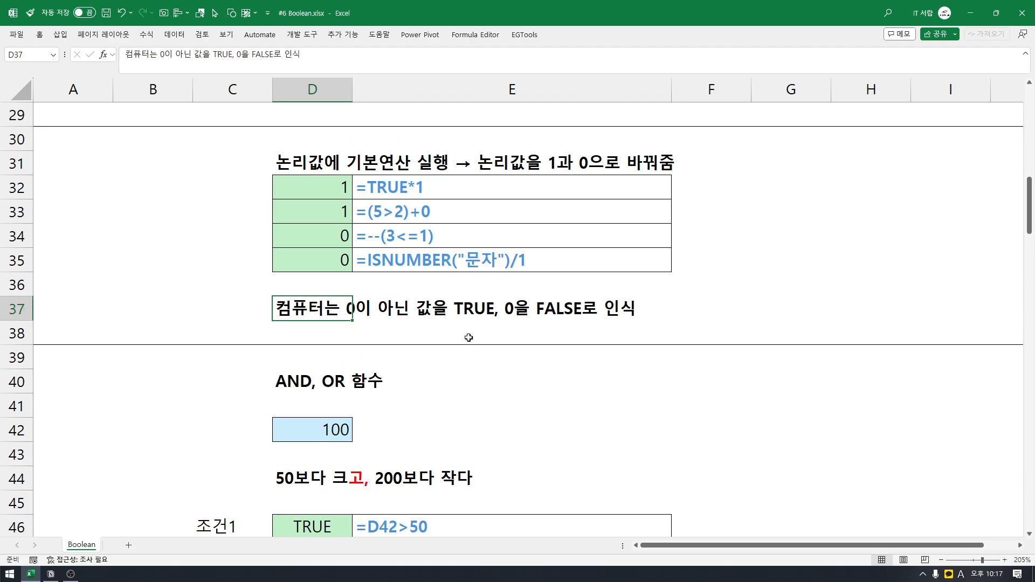
scroll(486, 351, down, 5)
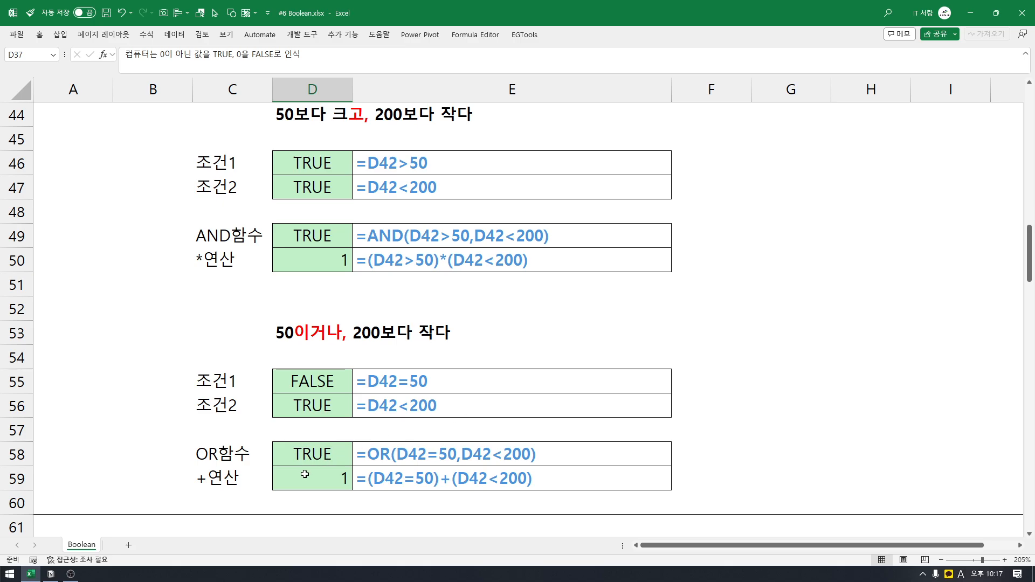
click(305, 474)
scroll(313, 458, down, 1)
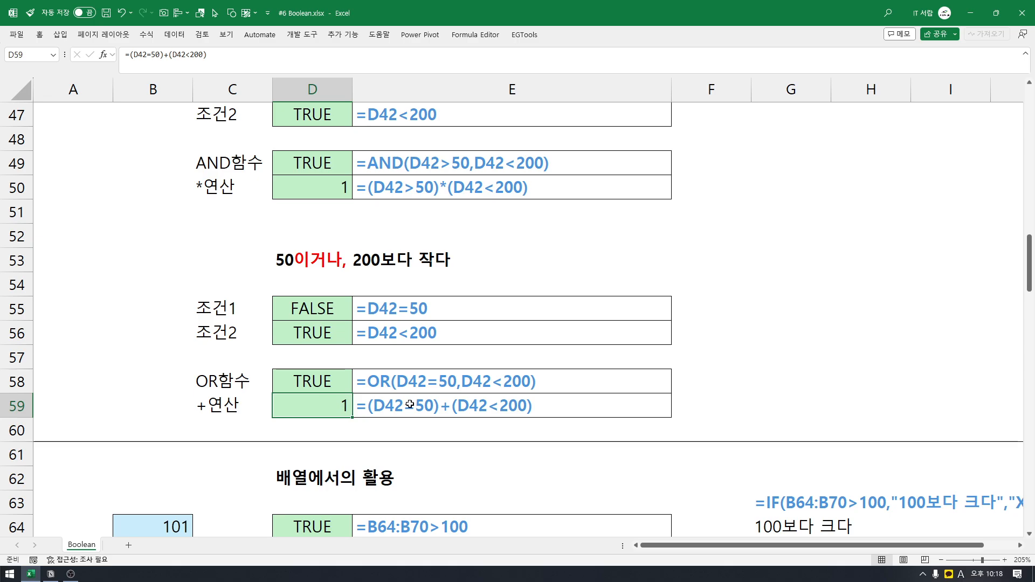
scroll(328, 404, up, 4)
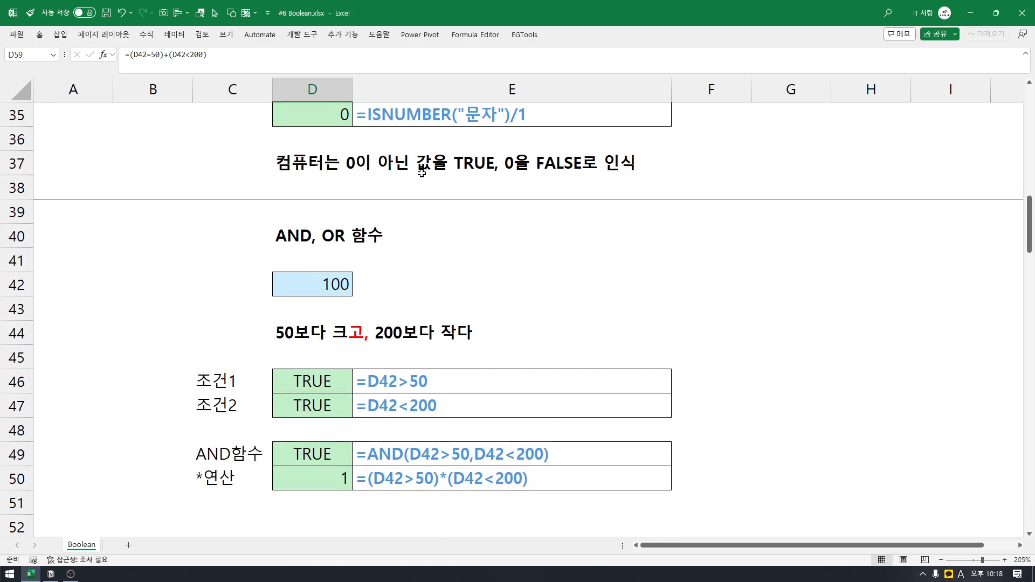
scroll(468, 223, down, 4)
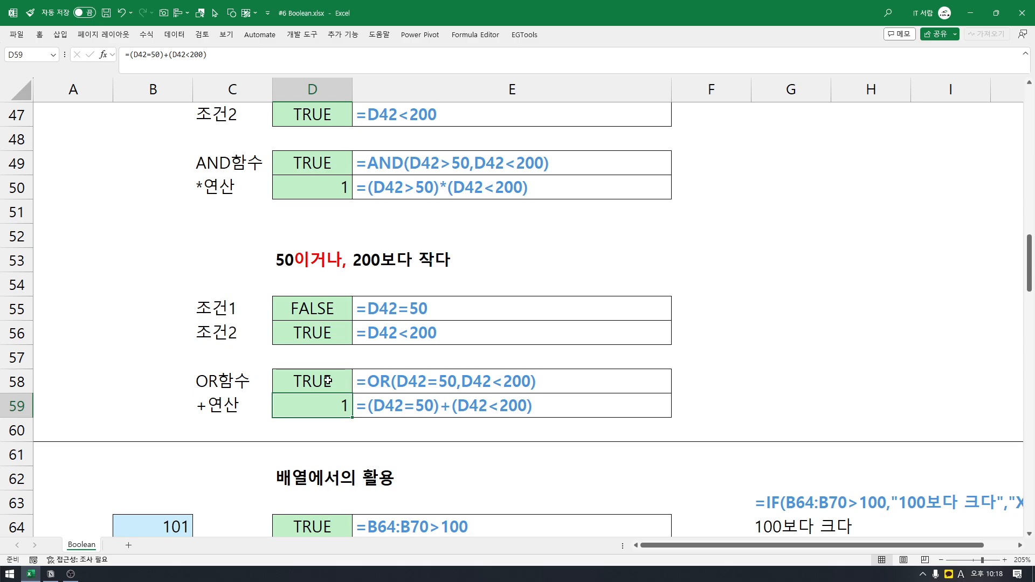
Compare the OR function row 58 with the AND function row 49 and the multiplication row 50.
drag(326, 381, 491, 382)
click(491, 382)
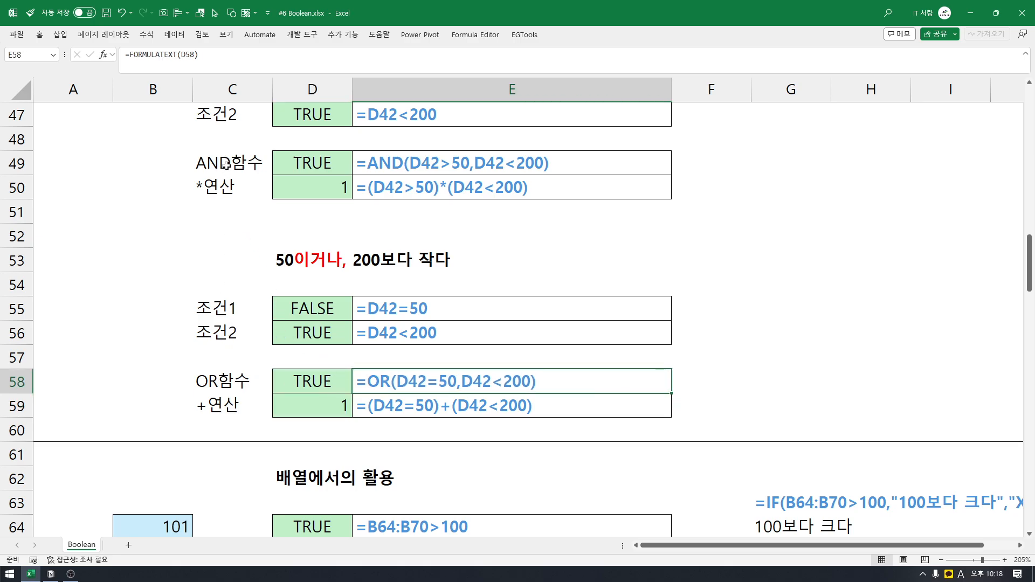
drag(225, 164, 469, 164)
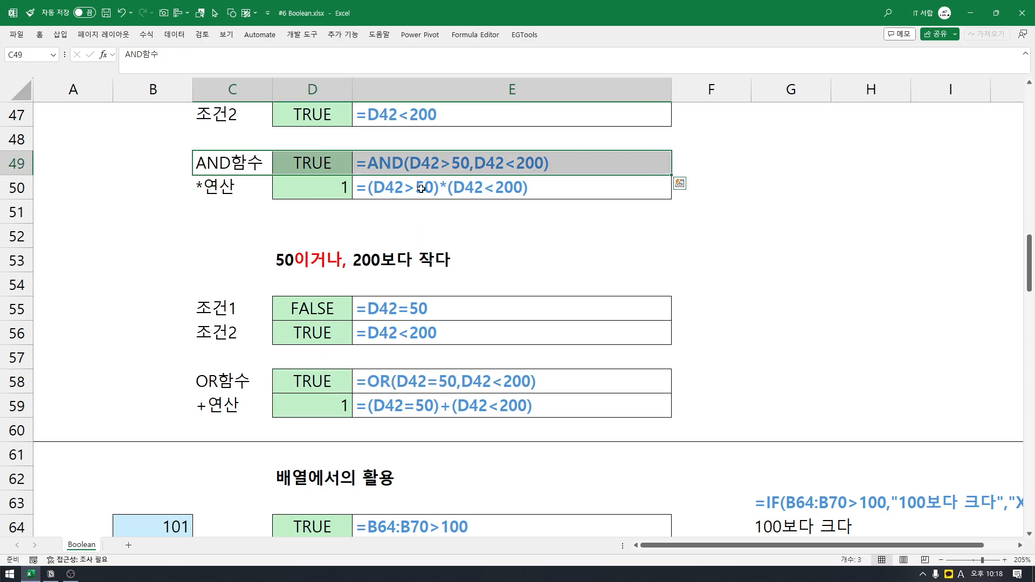
click(229, 186)
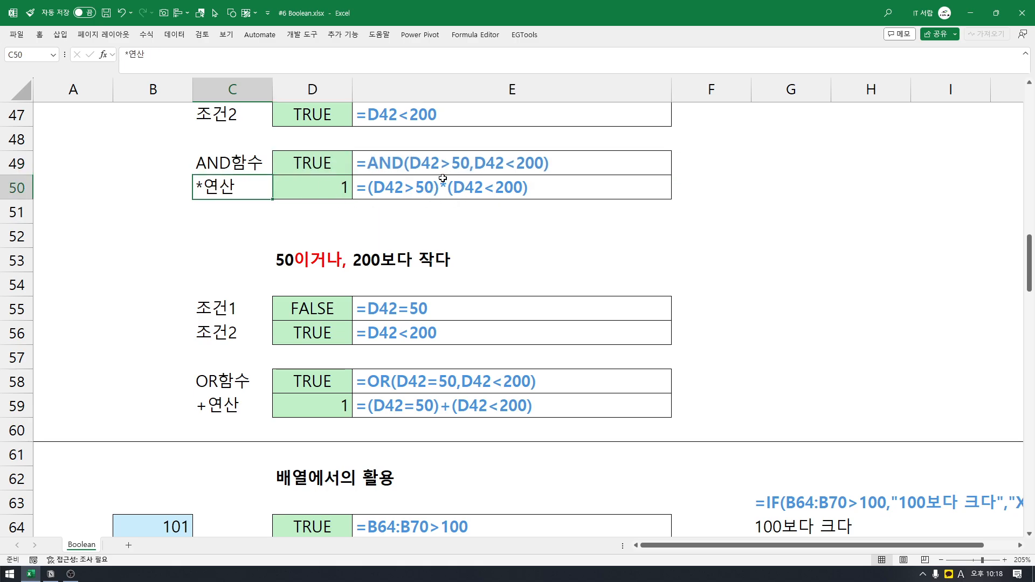
scroll(418, 402, down, 1)
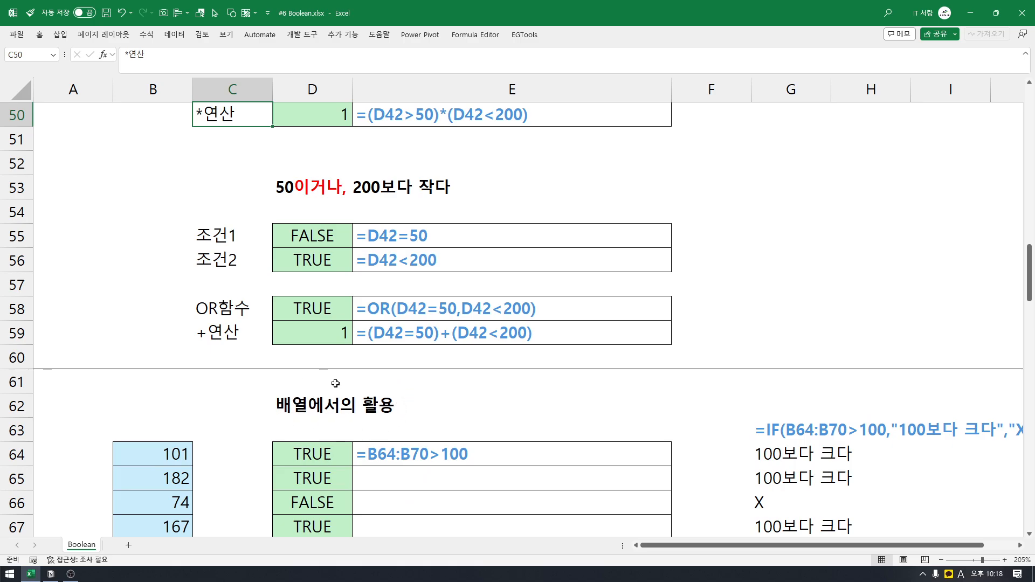
scroll(377, 415, down, 2)
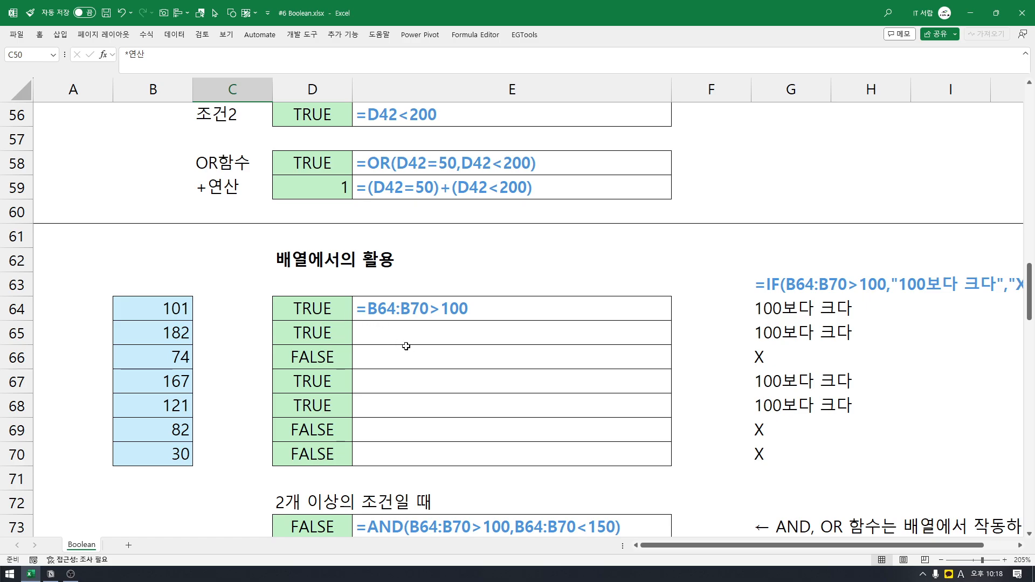
Return to the comparison operator table and inspect the formulas in D3, D4 and D5 without changing them.
scroll(406, 346, up, 16)
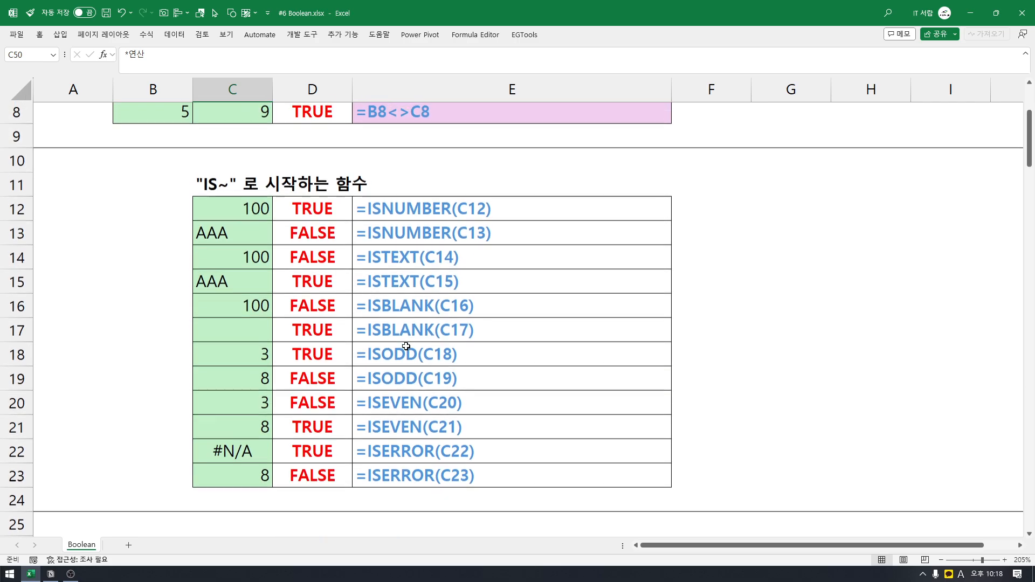
scroll(406, 346, up, 3)
click(400, 162)
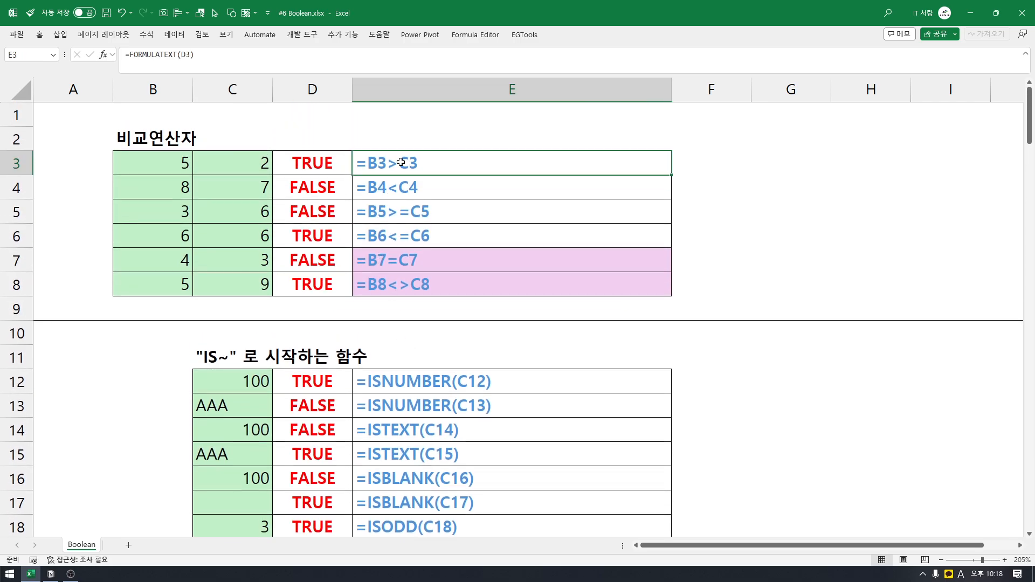
click(325, 167)
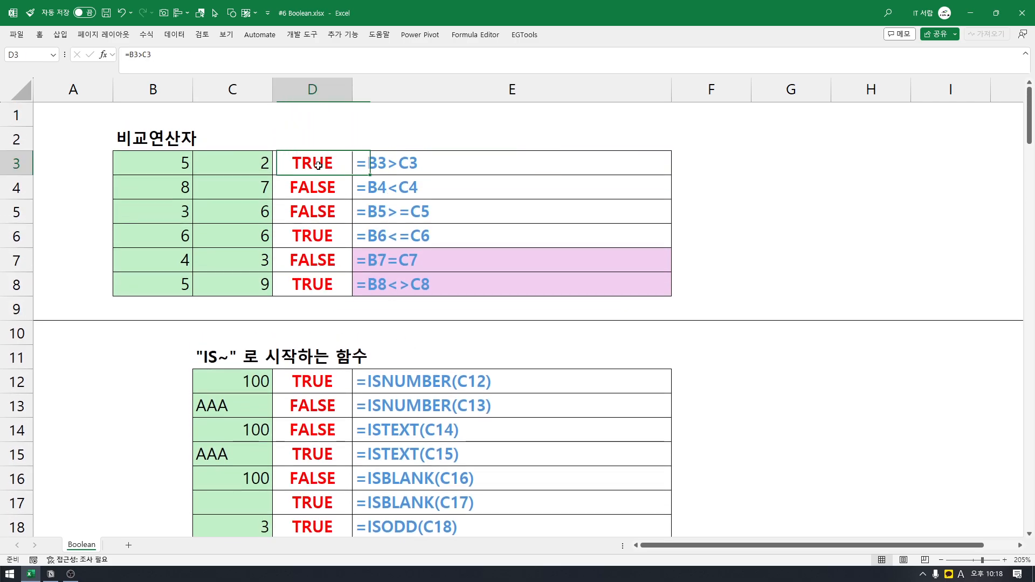
click(136, 57)
key(Escape)
click(308, 193)
key(F2)
key(Escape)
click(312, 219)
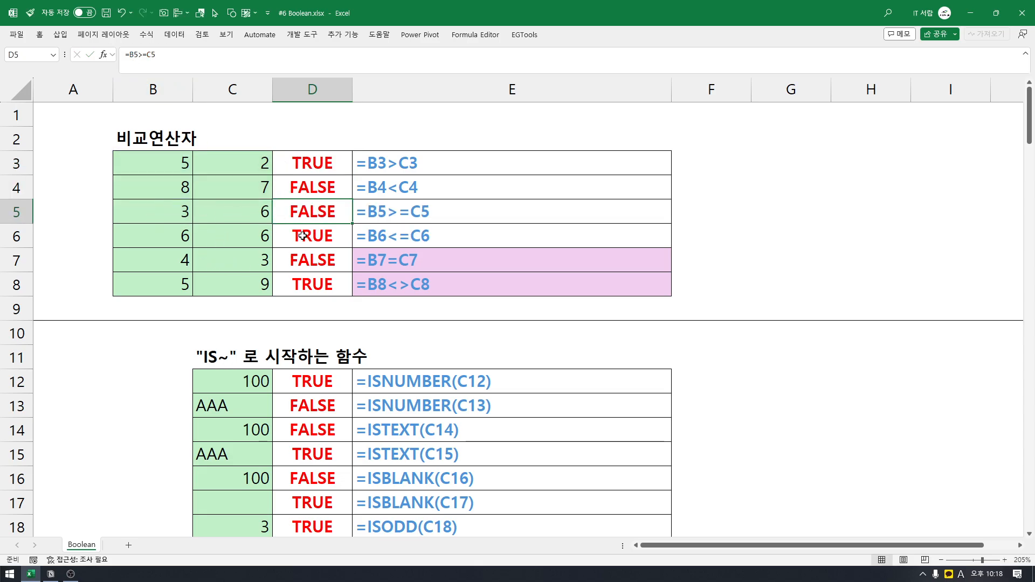
scroll(326, 285, down, 2)
scroll(349, 234, up, 2)
Go through each comparison formula in D3 to D8, and select the whole result range D3:D8.
click(322, 165)
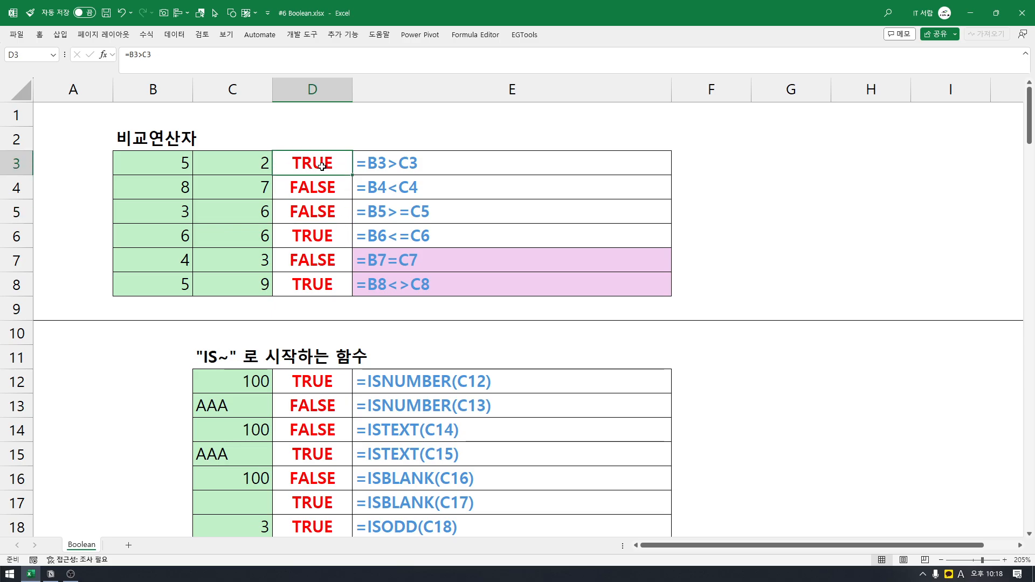
click(322, 188)
click(313, 212)
click(323, 237)
click(295, 259)
click(291, 281)
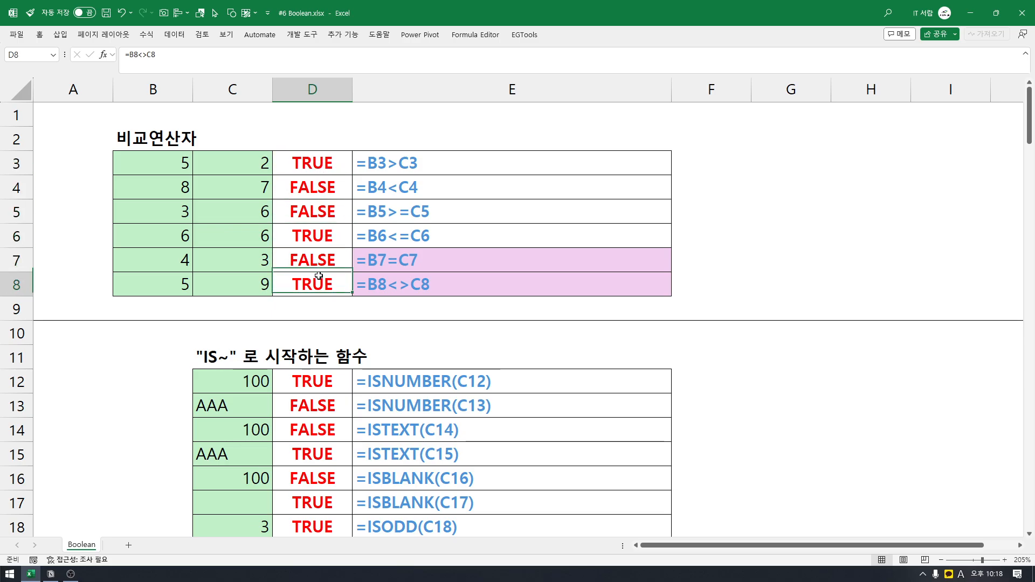
drag(308, 168, 339, 279)
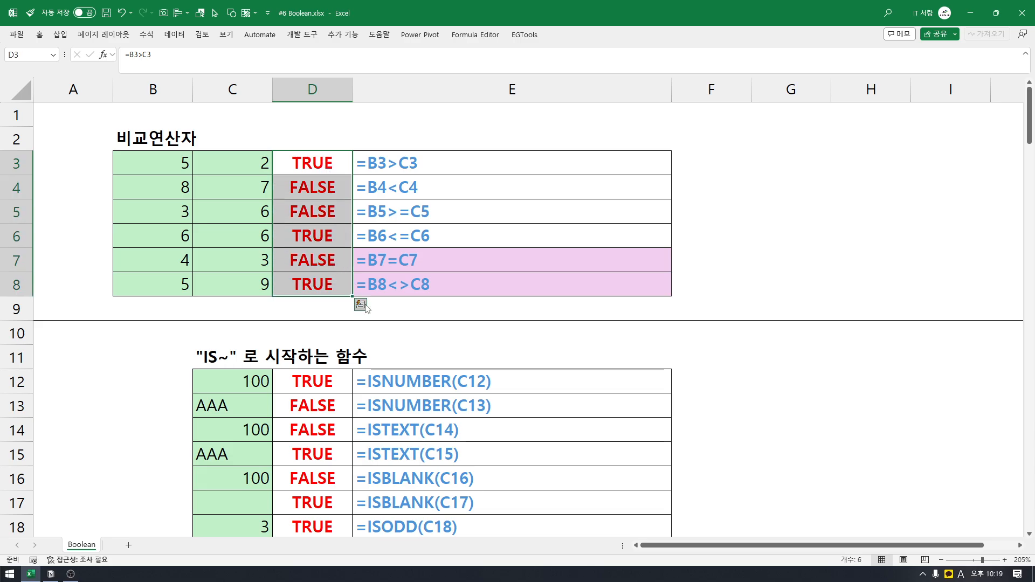
Examine the array example's formula in D64 and its source values in B64:B70.
scroll(496, 286, down, 7)
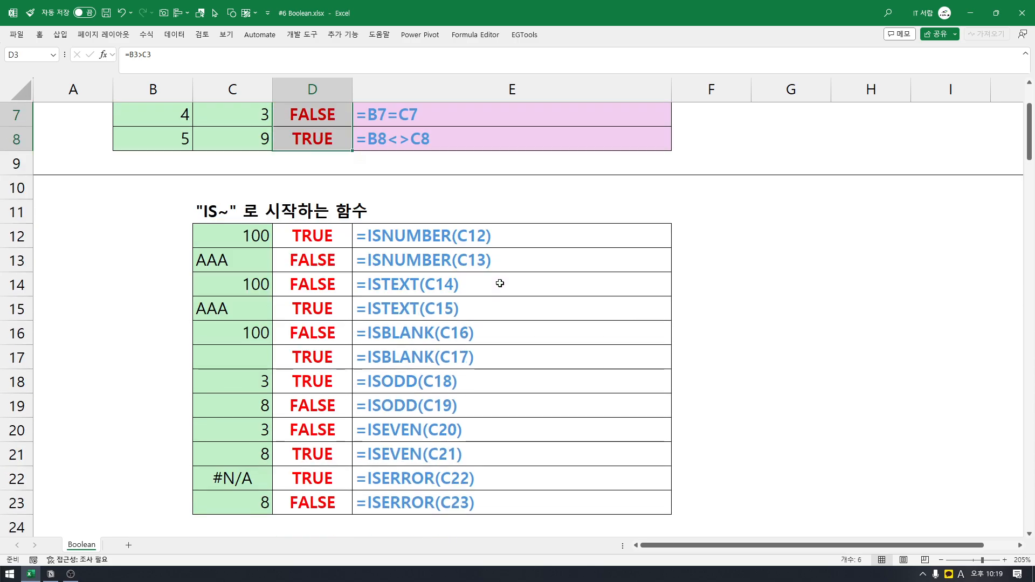
scroll(489, 291, down, 12)
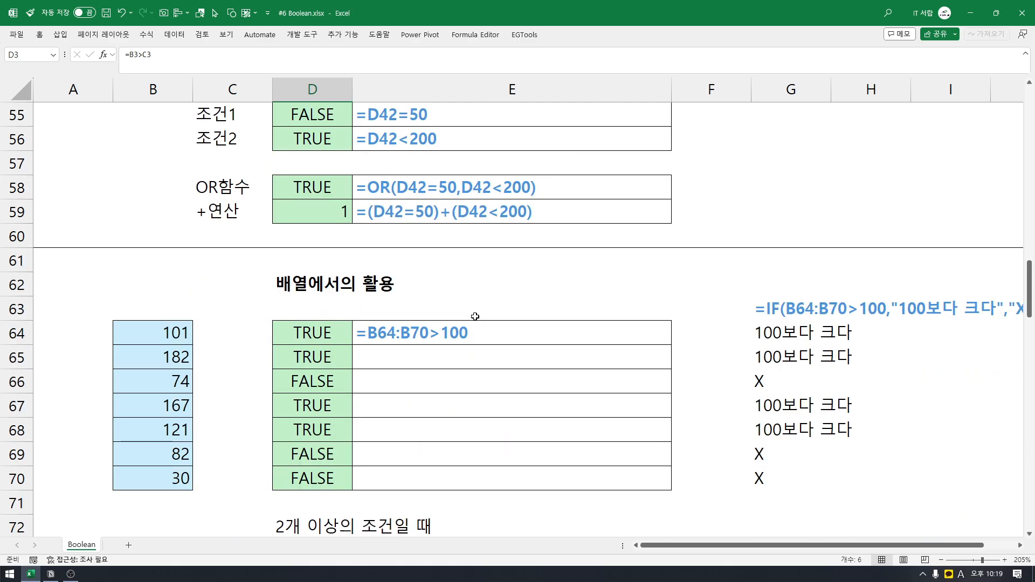
scroll(475, 317, down, 1)
click(331, 264)
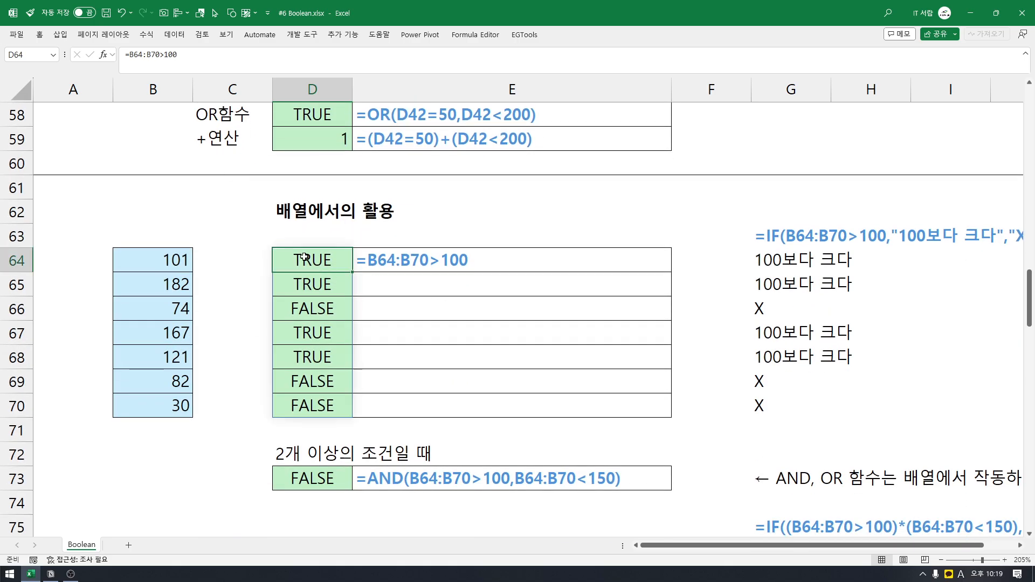
drag(183, 261, 188, 406)
Re-enter the array comparison =B64:B70>100 in D64 and reselect that cell.
click(300, 263)
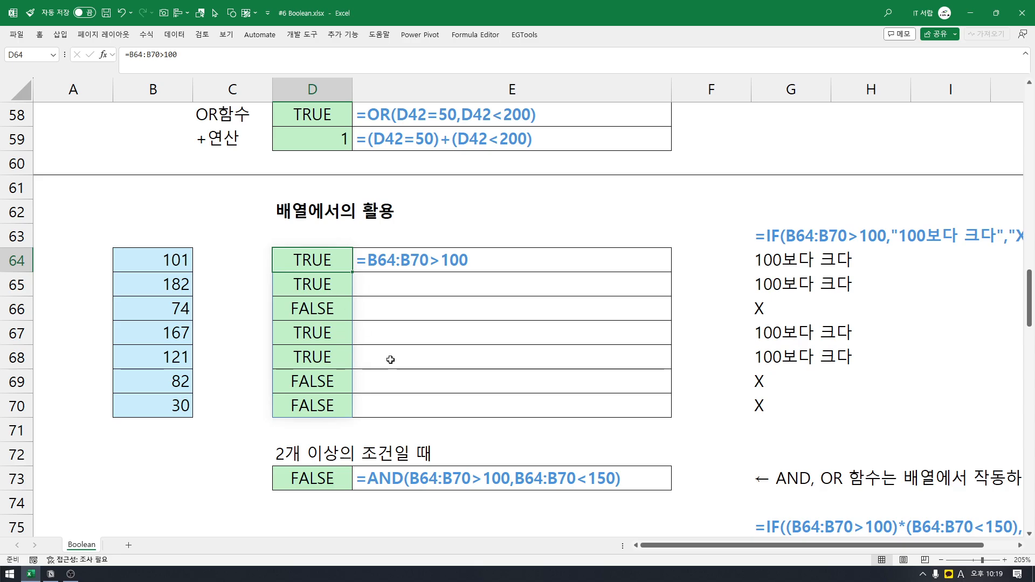
text(=)
drag(180, 262, 166, 400)
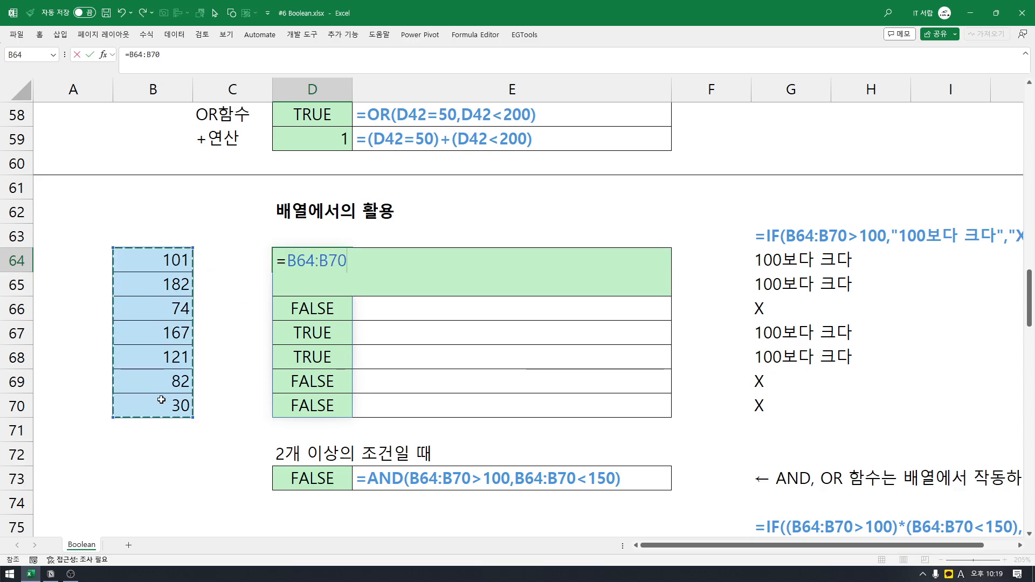
text(>100)
key(Return)
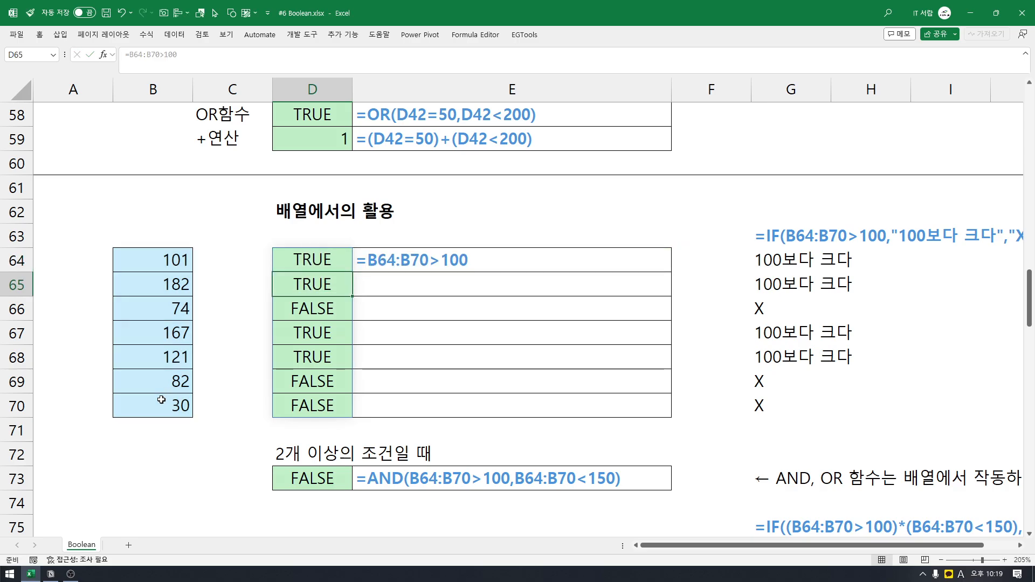
key(Up)
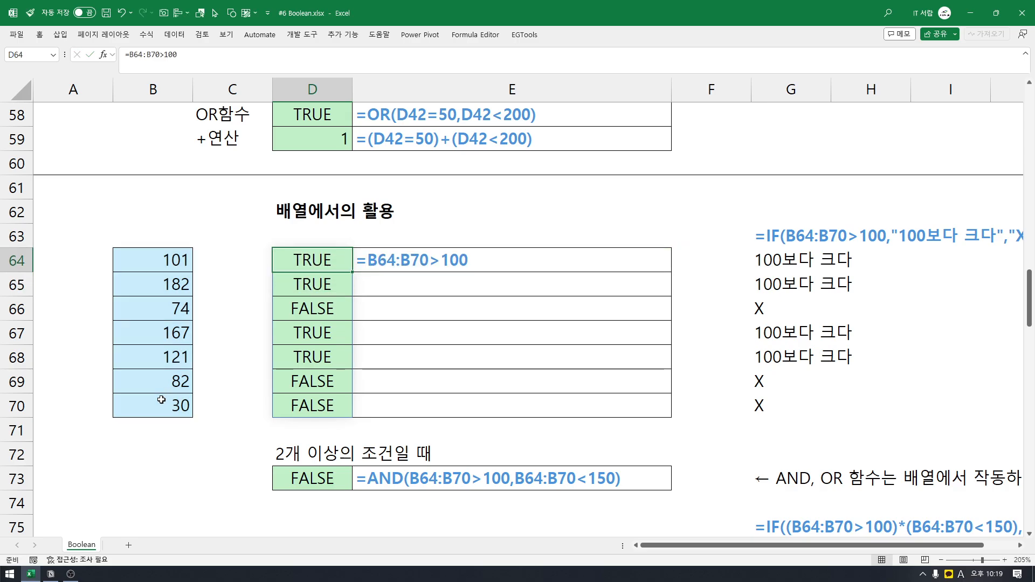
Select the comparison results in D64:D70 to review the output of the array formula.
key(shift+Down)
key(shift+Down)
key(shift+Down)
key(shift+Down)
key(shift+Down)
key(shift+Down)
Delete the array formula in D64 to test its effect on the results below, and undo the deletion.
click(304, 268)
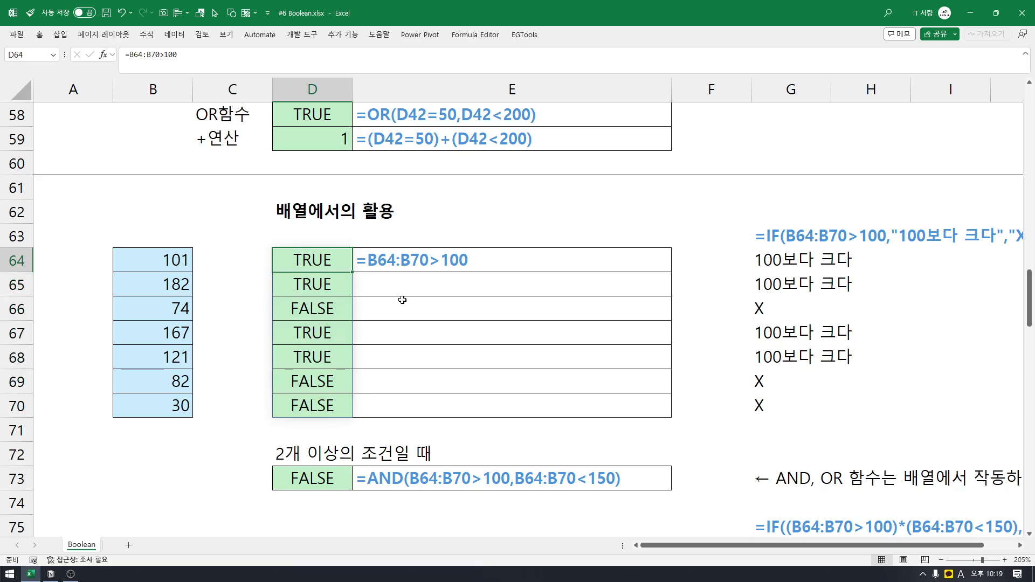
key(Delete)
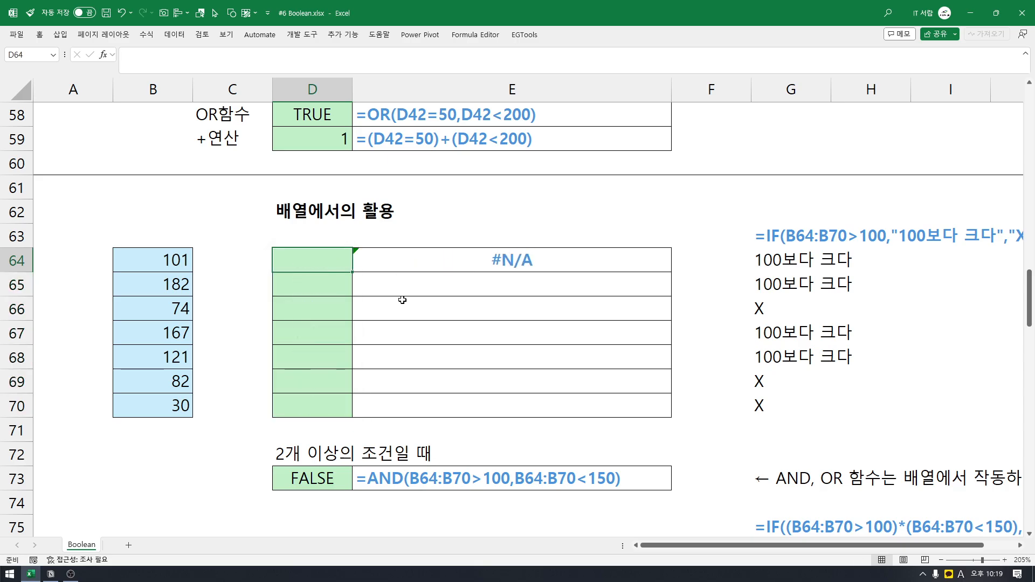
key(ctrl+c)
key(Escape)
key(ctrl+z)
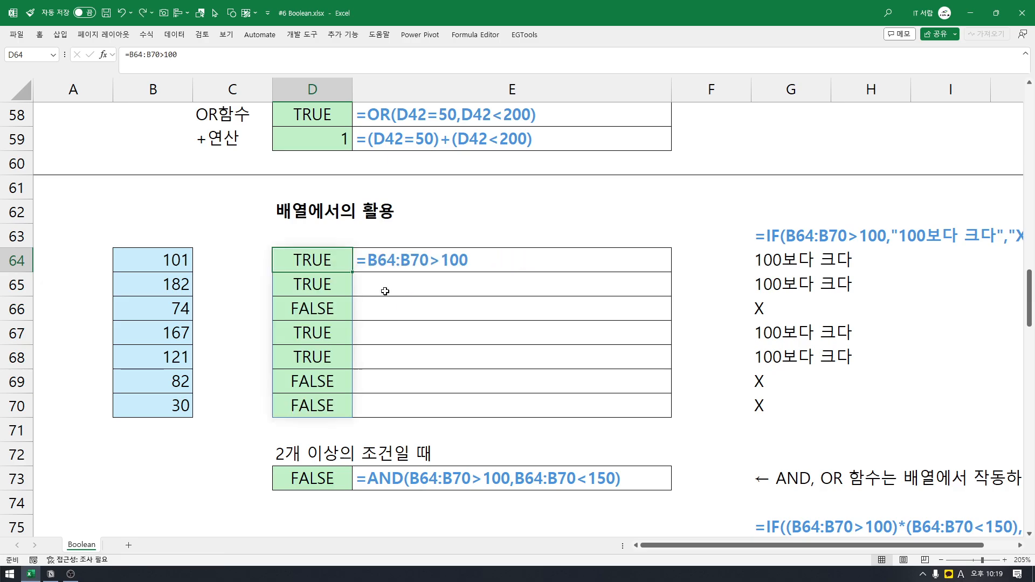
Select the spilled range D64:D70 and inspect the formulas in D70, D64 and E64 without changing them.
drag(318, 262, 308, 408)
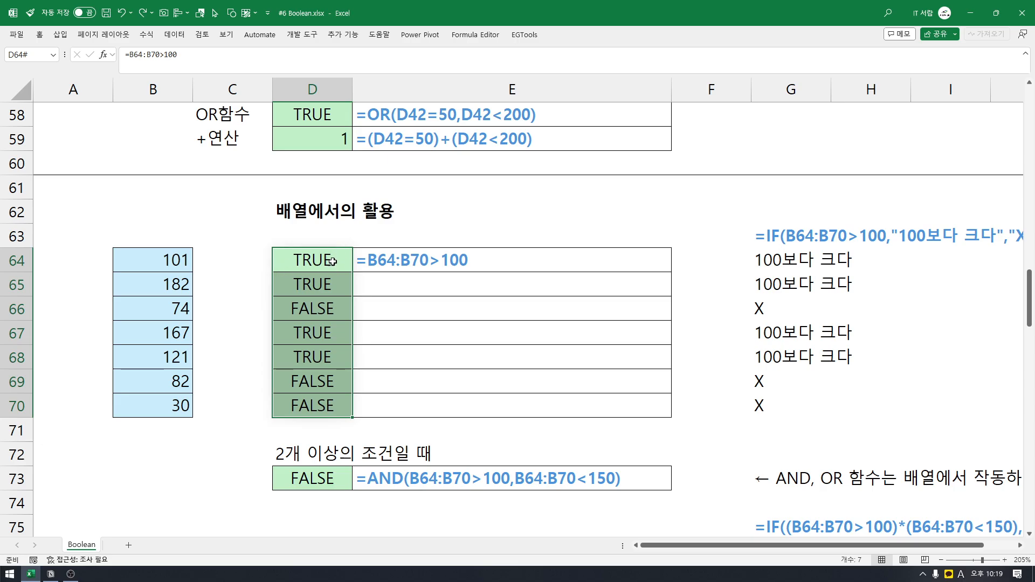
drag(321, 258, 323, 407)
click(319, 405)
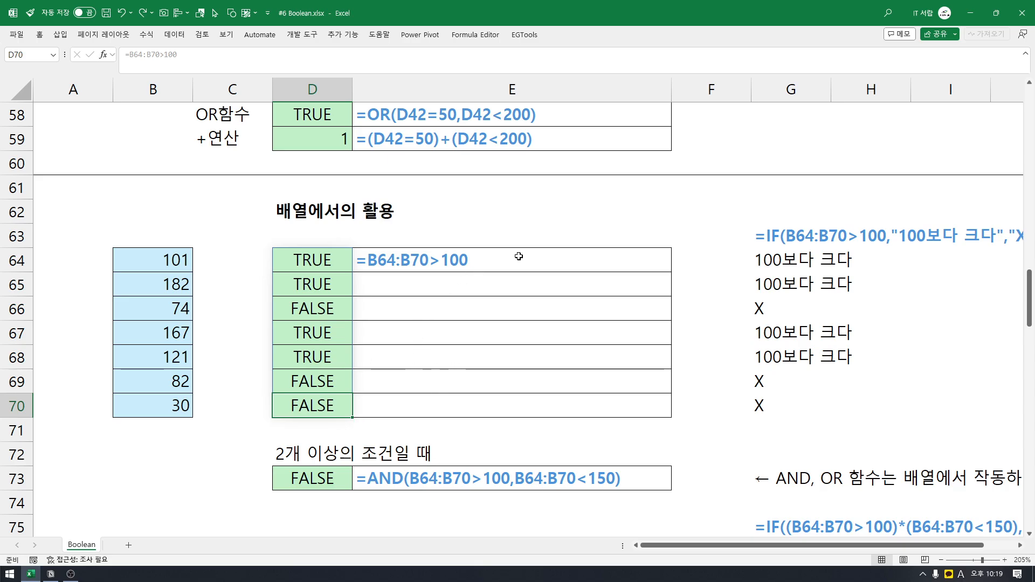
click(313, 264)
click(412, 264)
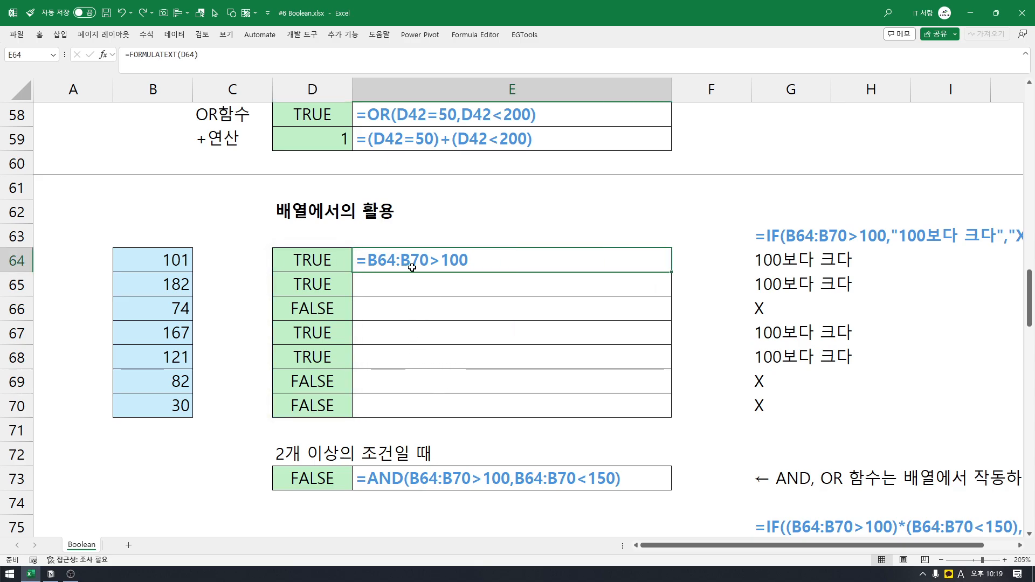
Examine the IF array formula in G64 and the results it fills down through G64:G70.
key(Right)
key(Right)
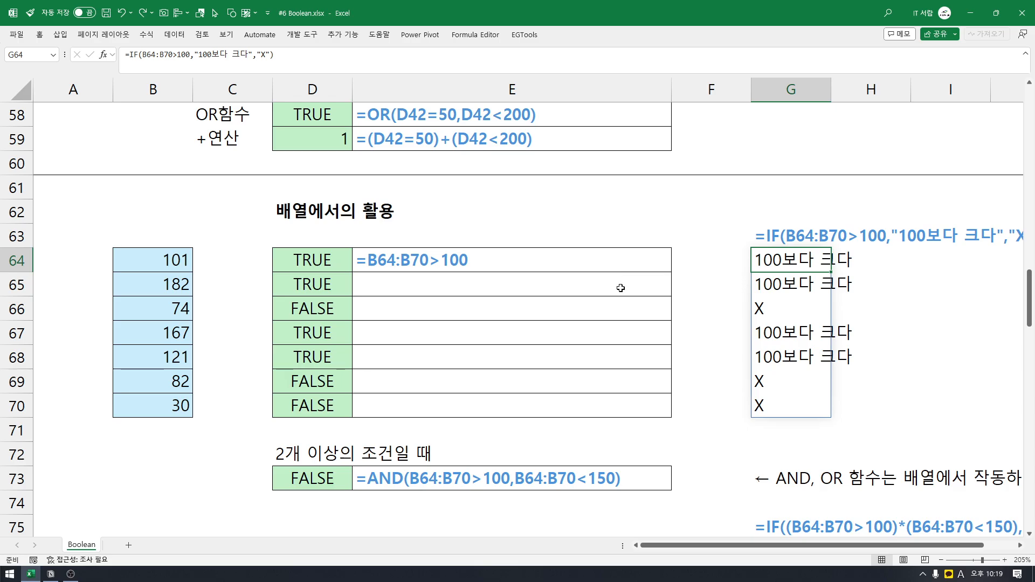
key(Right)
key(Right)
key(Right)
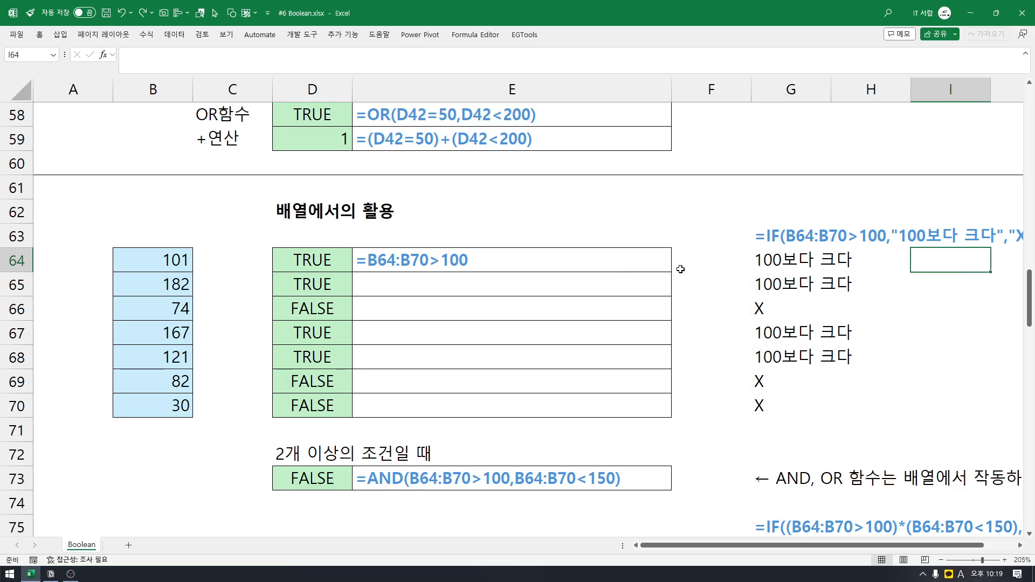
key(Left)
key(Left)
key(Left)
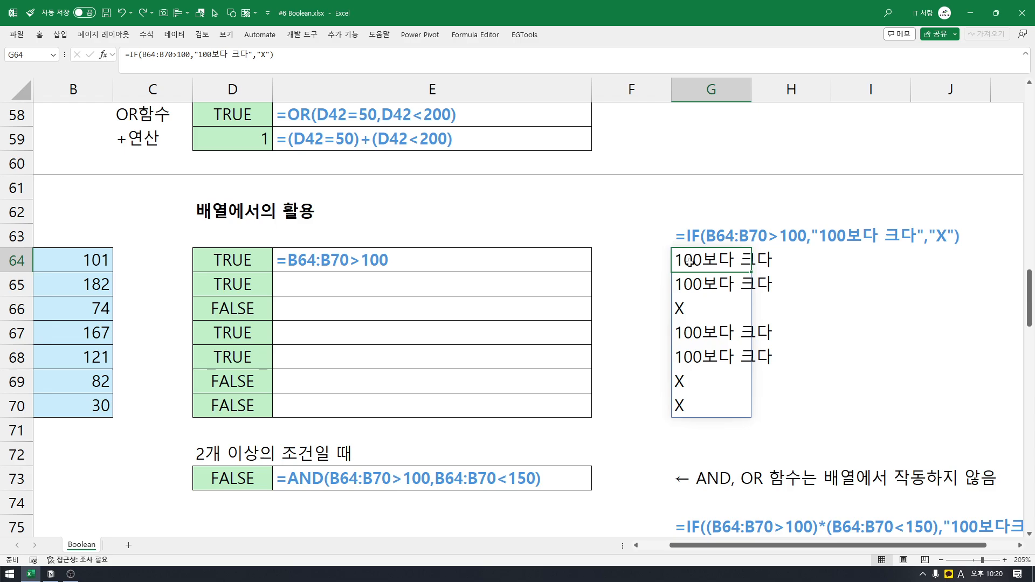
drag(709, 263, 723, 410)
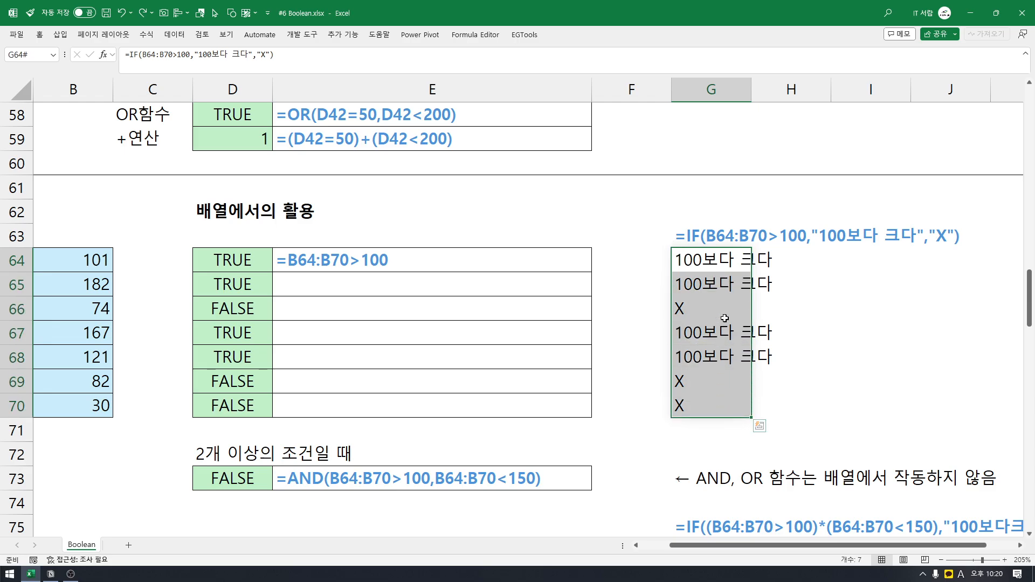
click(731, 261)
click(760, 374)
click(722, 265)
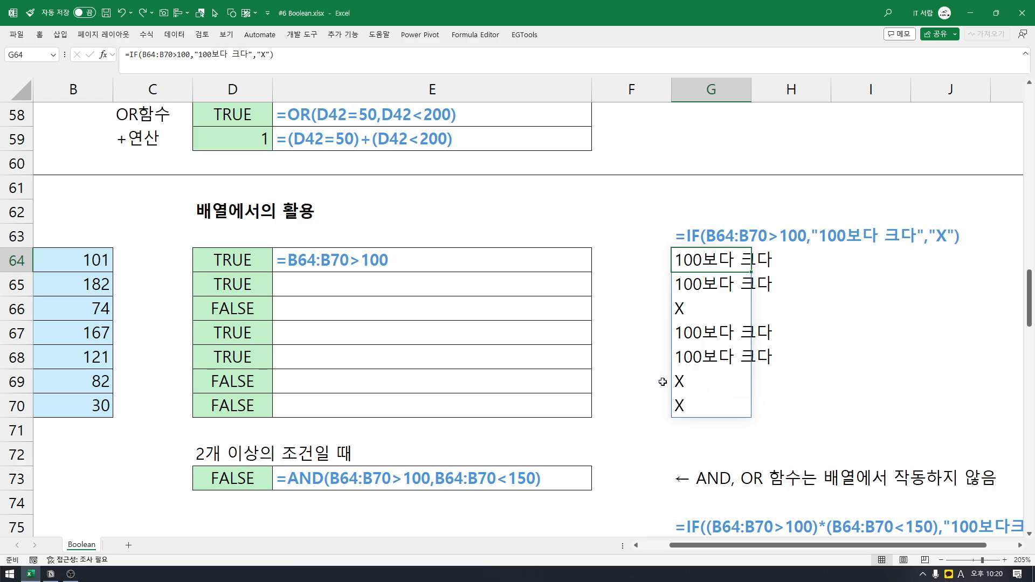
Go back to the comparison results and review the whole range D64:D70 once more.
click(231, 401)
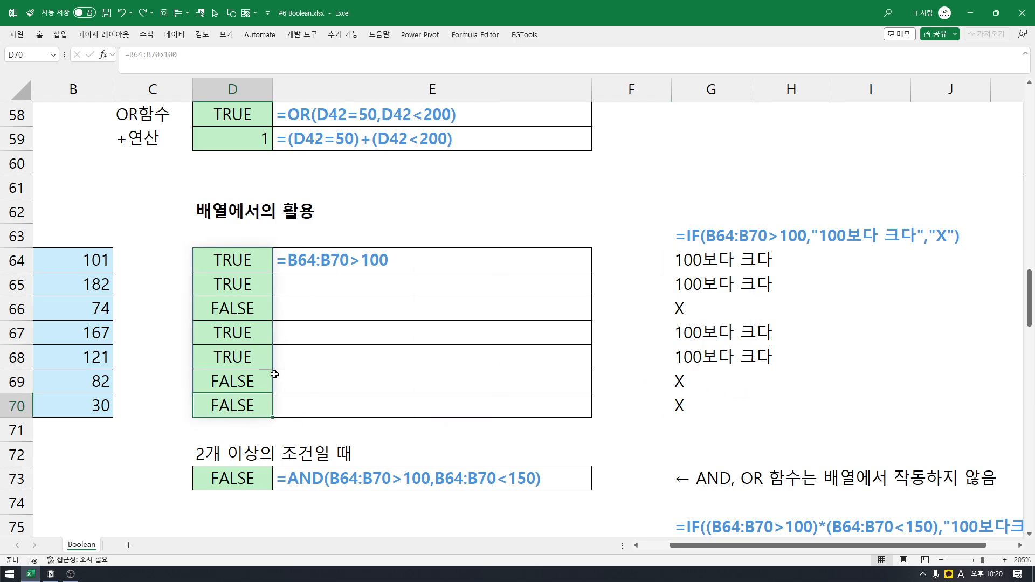
drag(231, 260, 230, 414)
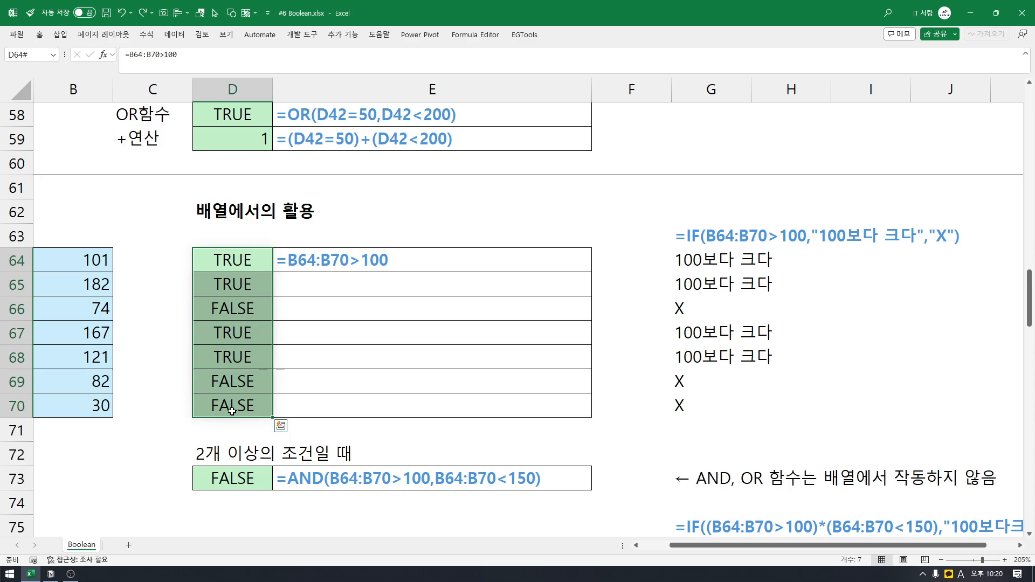
scroll(230, 378, up, 3)
scroll(227, 333, down, 2)
scroll(227, 333, down, 1)
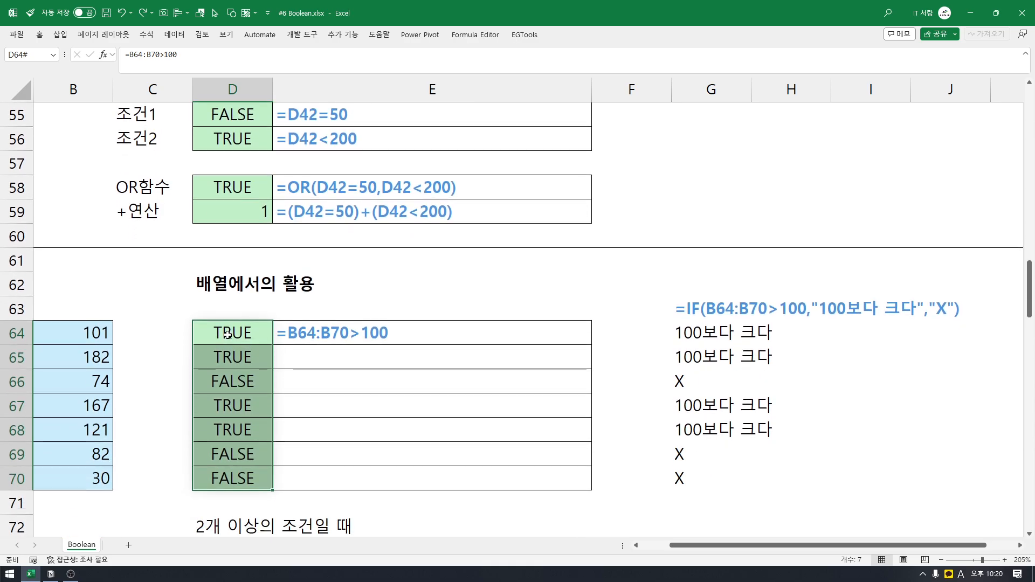
Examine the two-condition AND formula in D73 and its formula text in E73 against the results in D64:D70.
scroll(228, 334, down, 2)
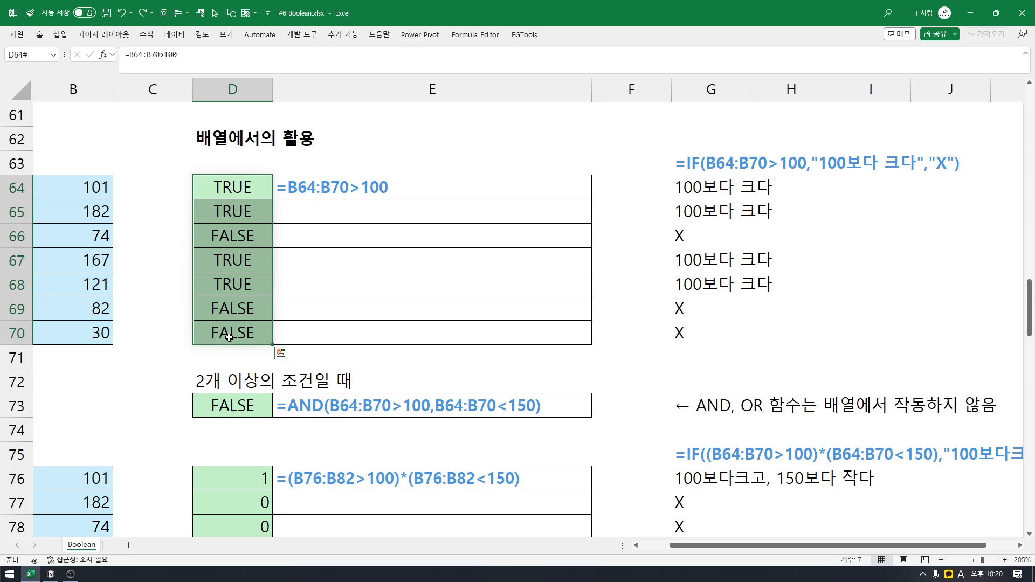
scroll(246, 341, down, 1)
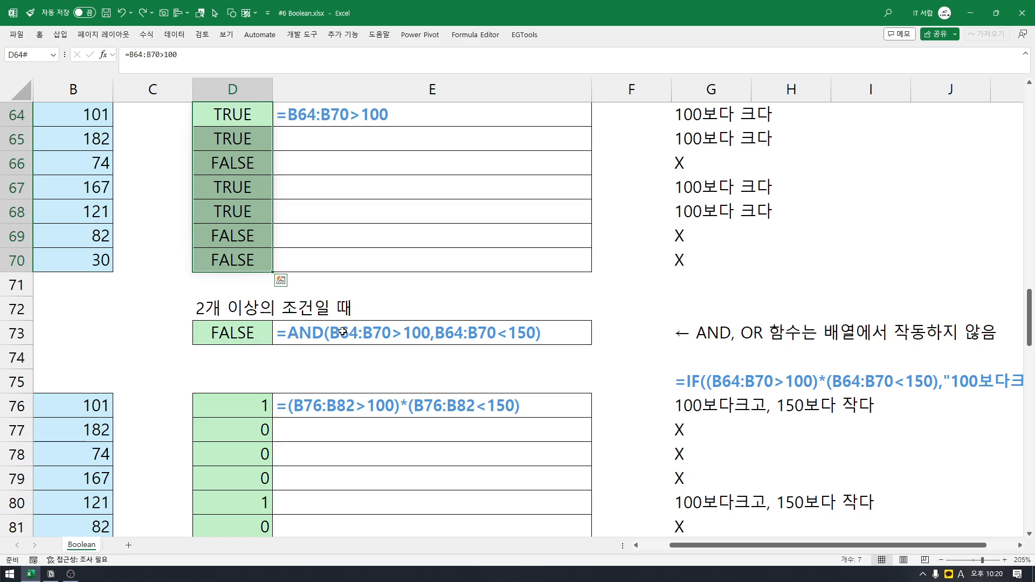
click(322, 333)
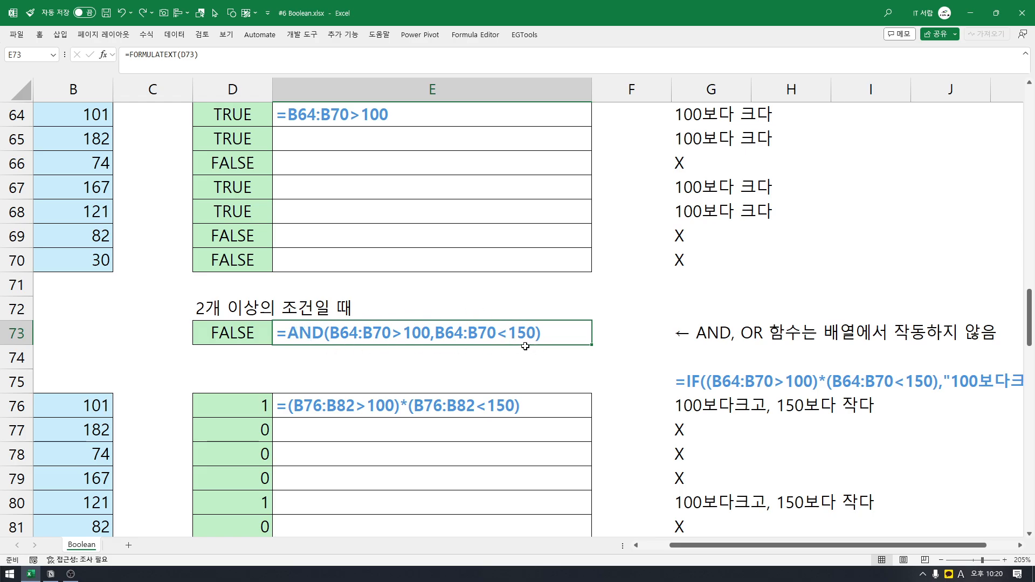
click(243, 335)
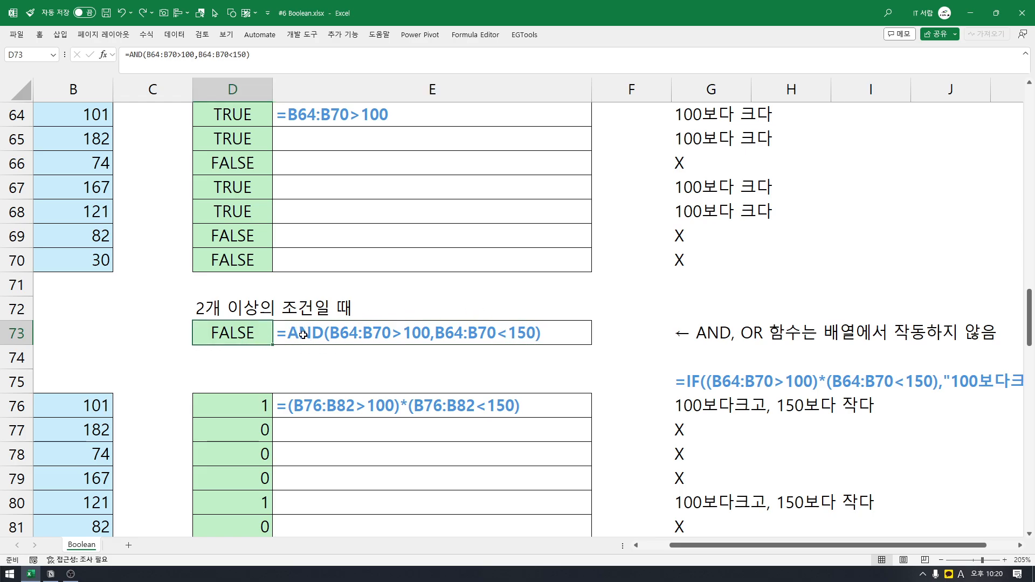
scroll(303, 335, up, 1)
drag(264, 188, 264, 340)
click(257, 401)
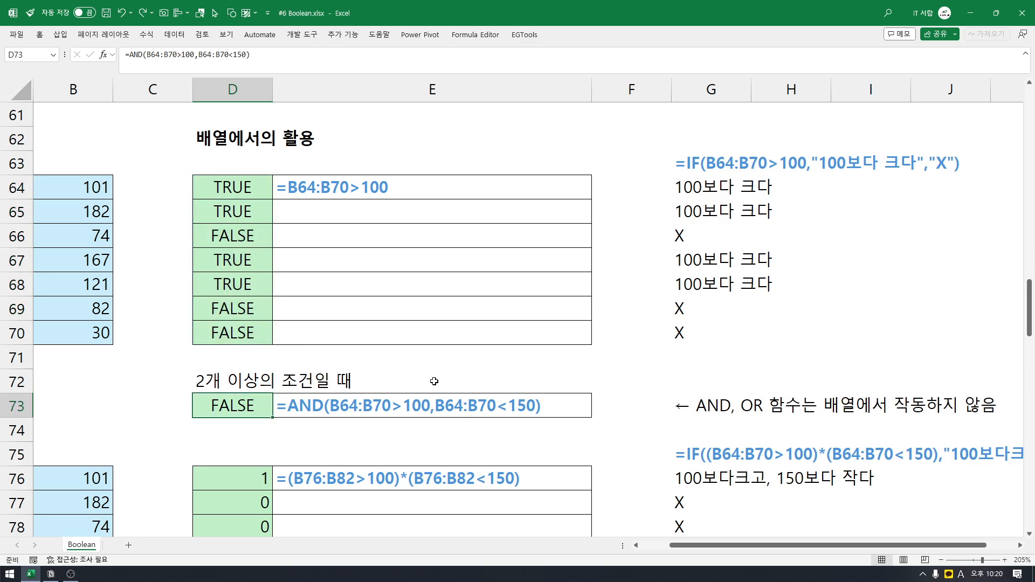
Compare the AND formula in D73 with the source values B64:B70, the note in G73 and the array results D64:D70.
click(312, 408)
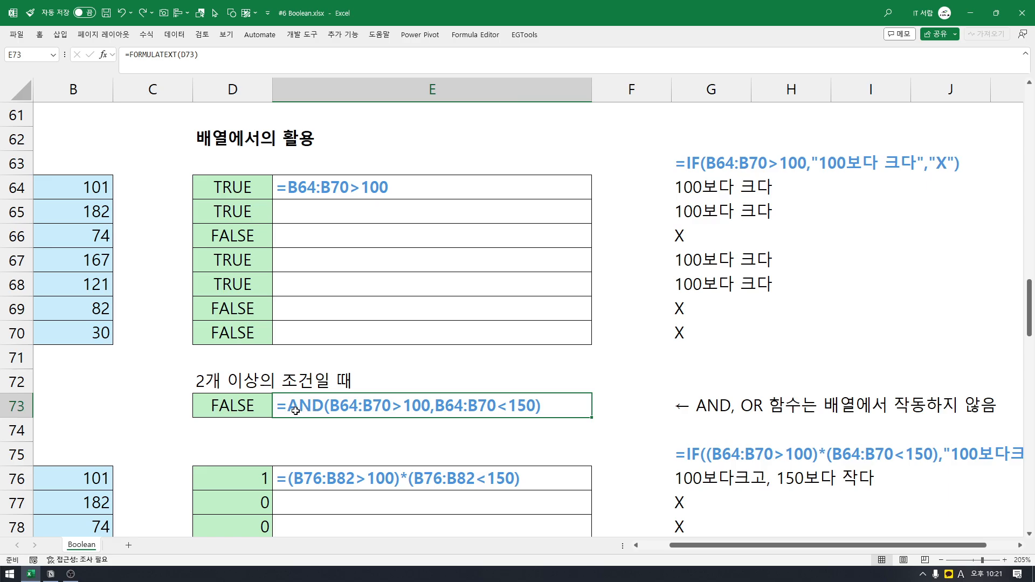
click(237, 410)
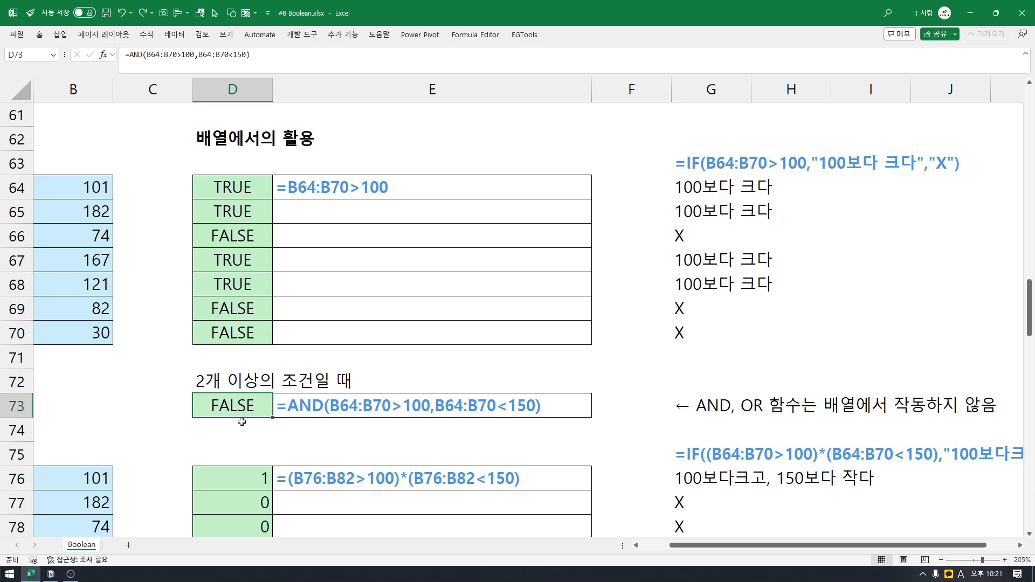
drag(104, 192, 100, 335)
click(247, 191)
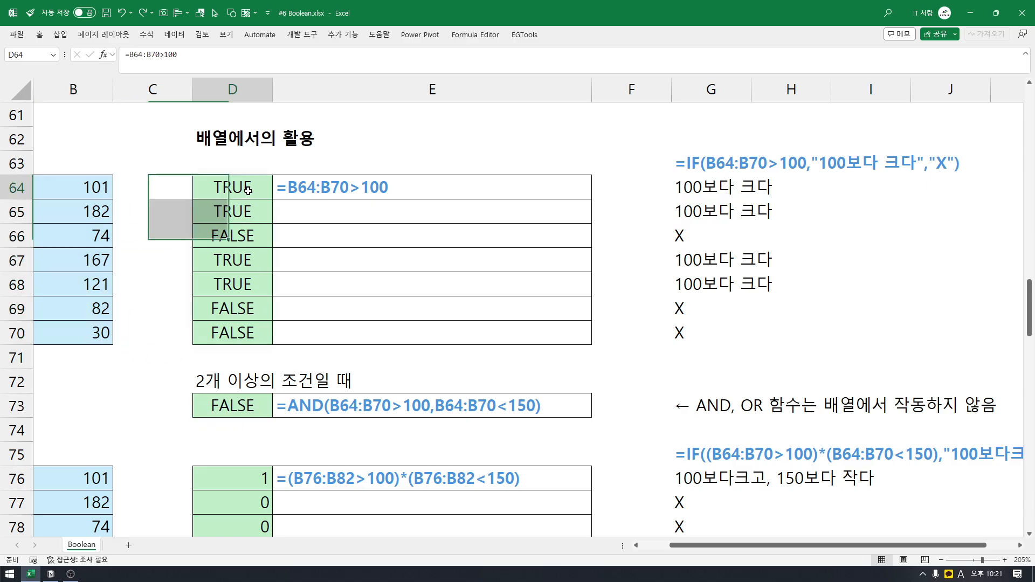
click(256, 411)
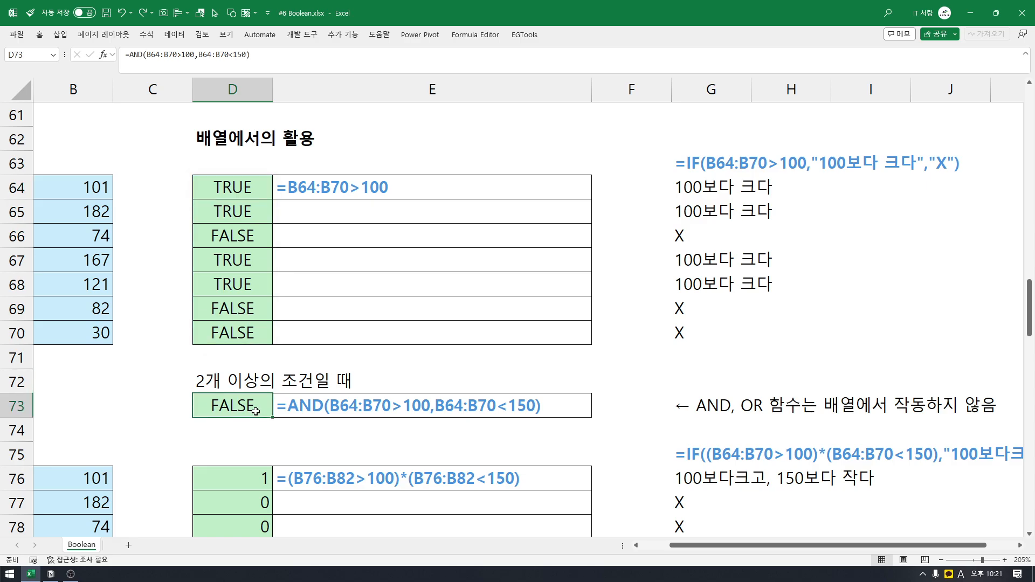
click(691, 407)
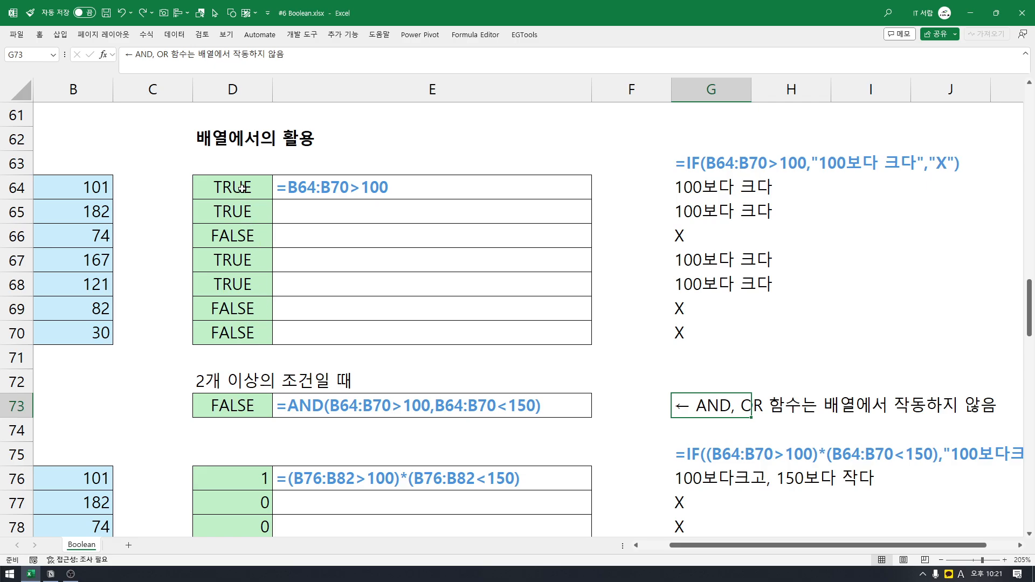
drag(243, 189, 238, 336)
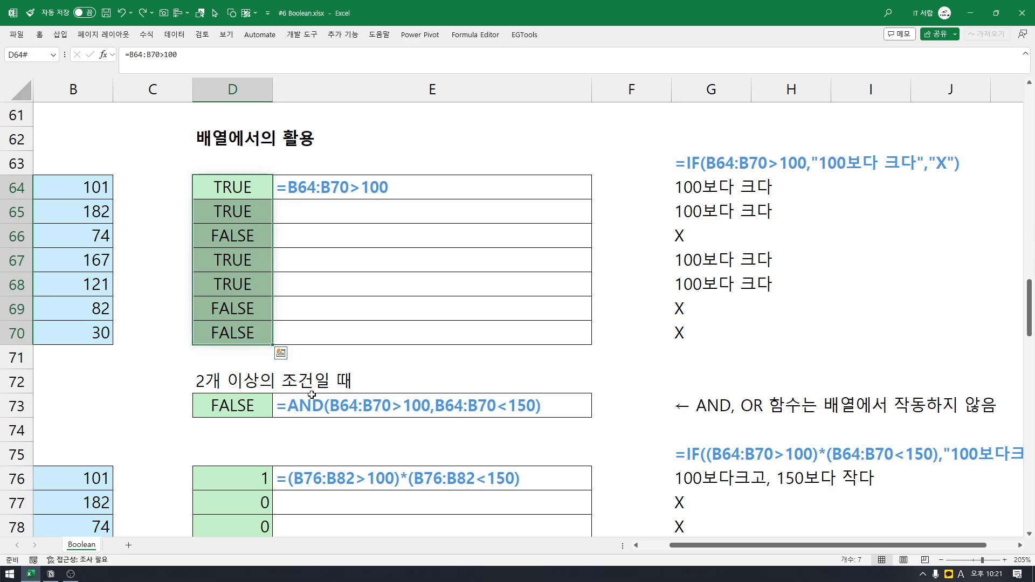
Examine the multiplication-based array formula in D76, its text in E76 and its result range D76:D82.
scroll(312, 394, down, 2)
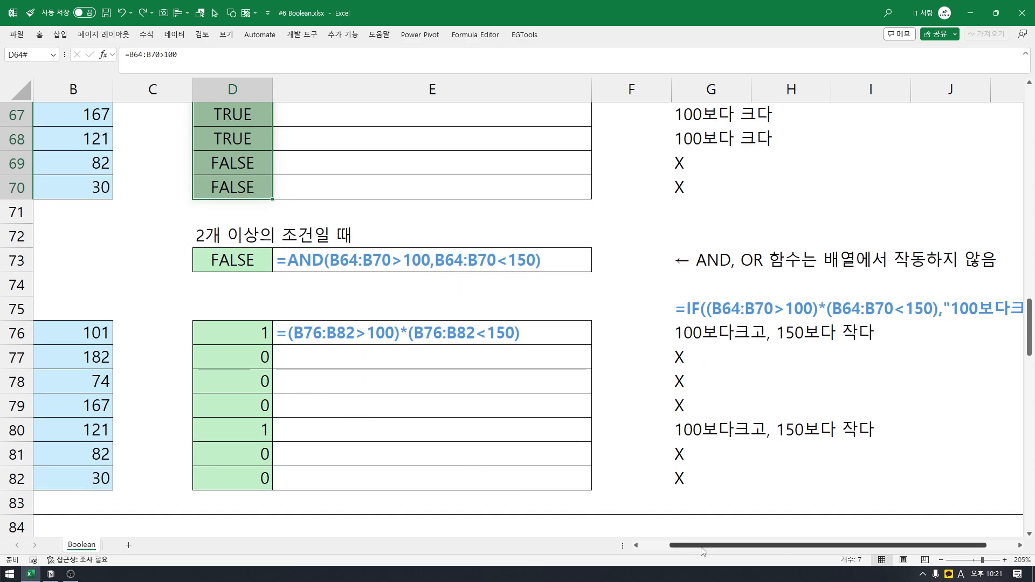
drag(711, 546, 700, 545)
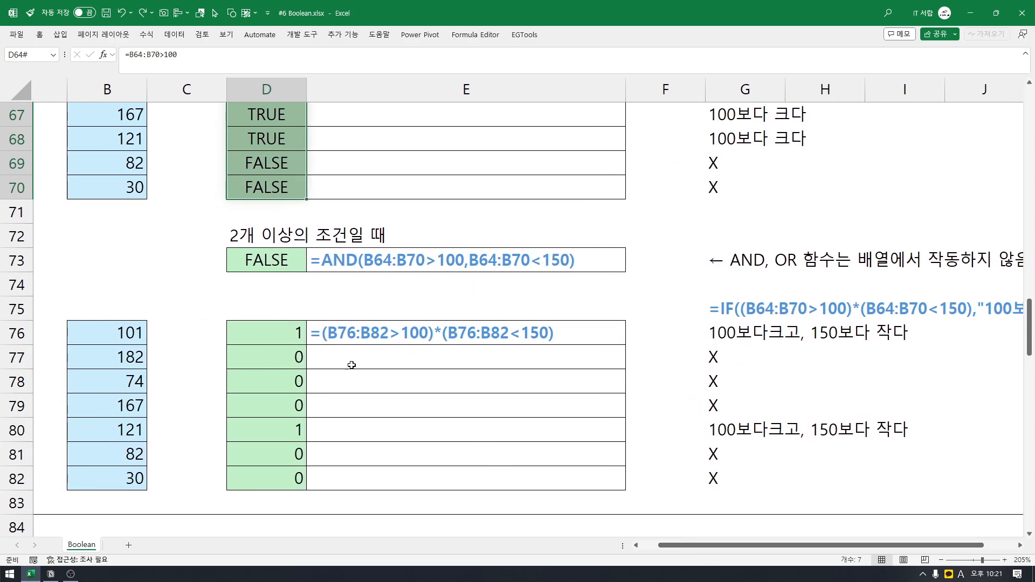
click(338, 334)
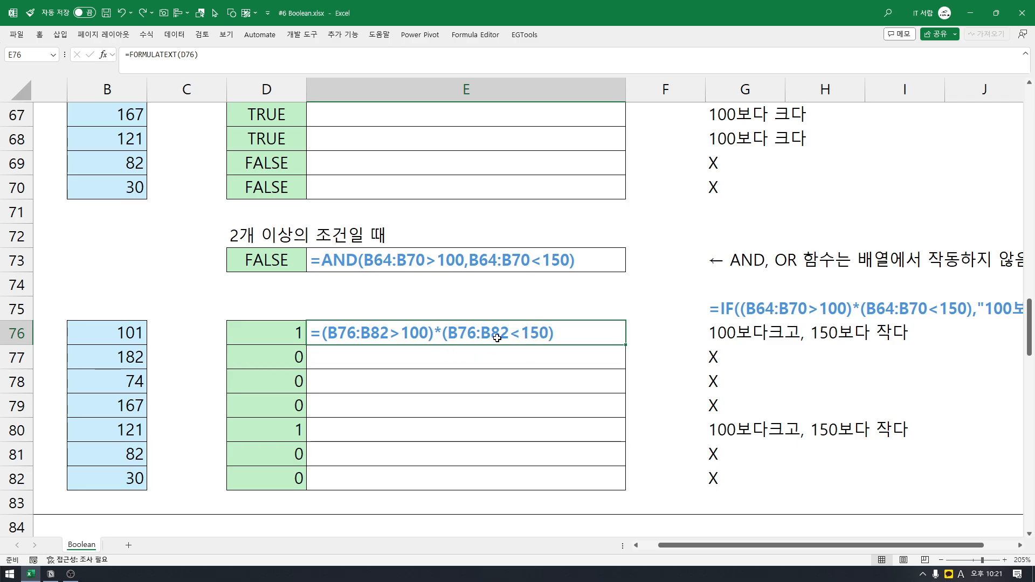
click(291, 333)
drag(285, 331, 273, 476)
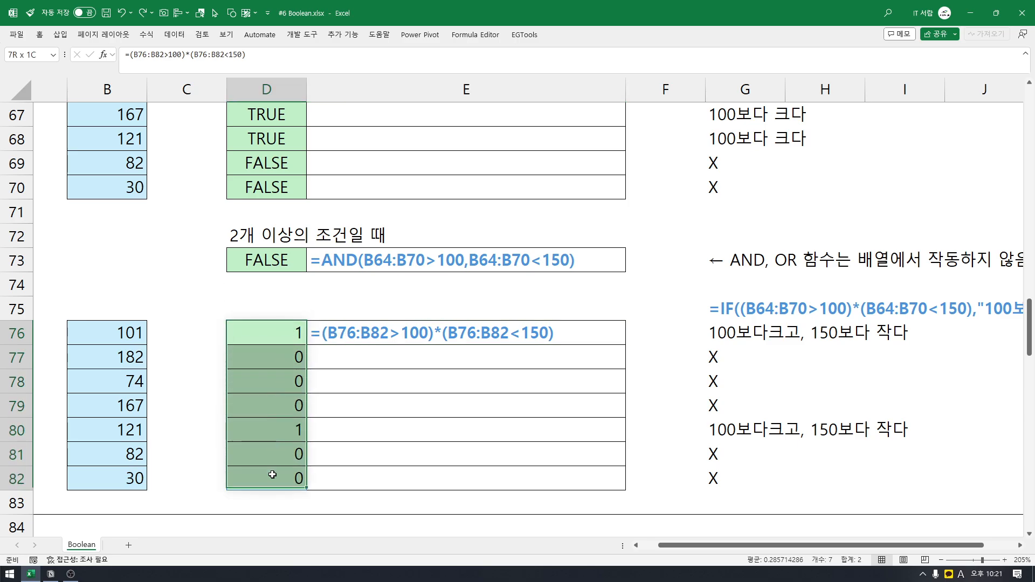
Check the results in D76 and D80 against their source values in B76 and B80.
click(280, 335)
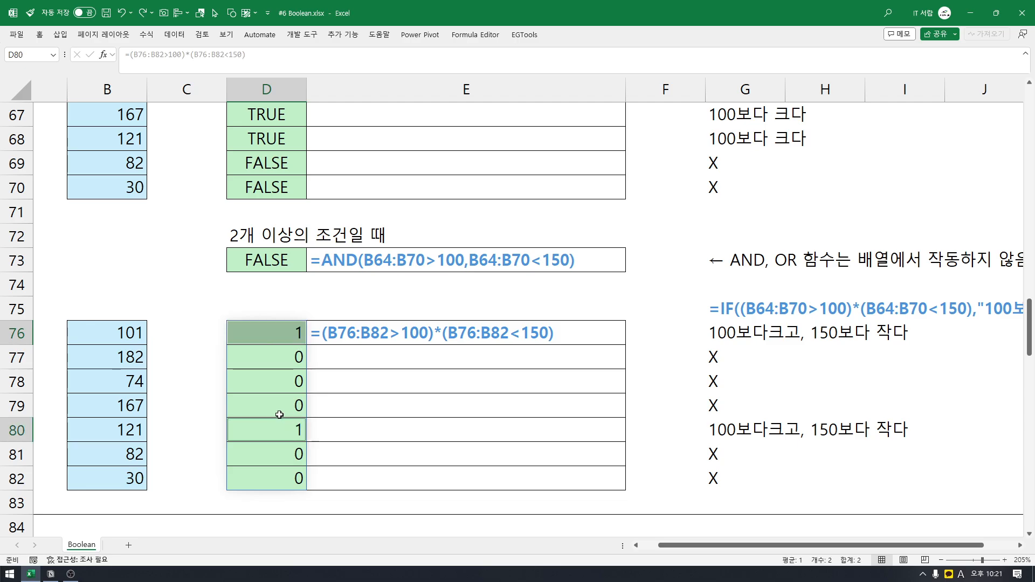
click(143, 338)
ctrl+click(135, 430)
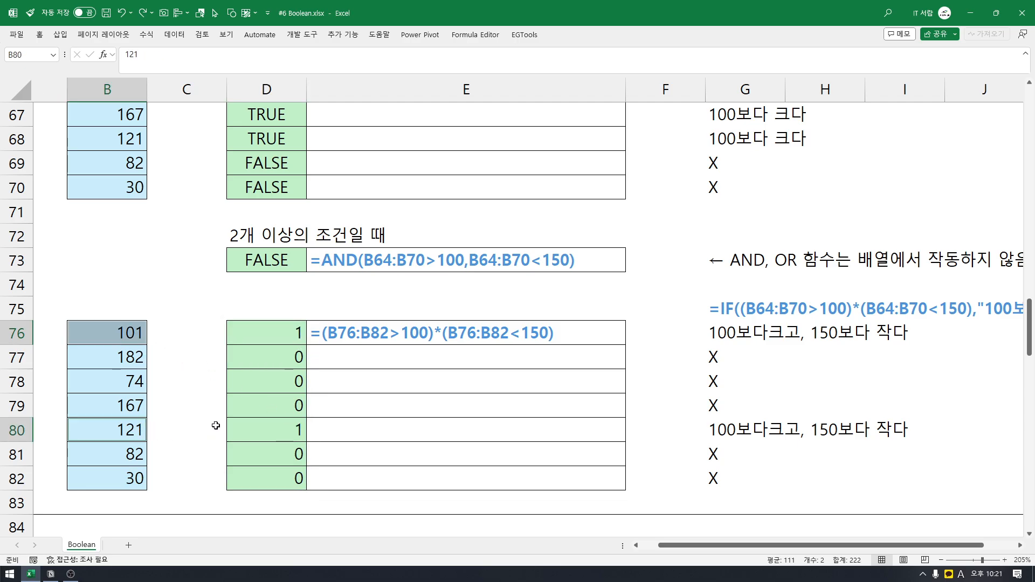
click(136, 335)
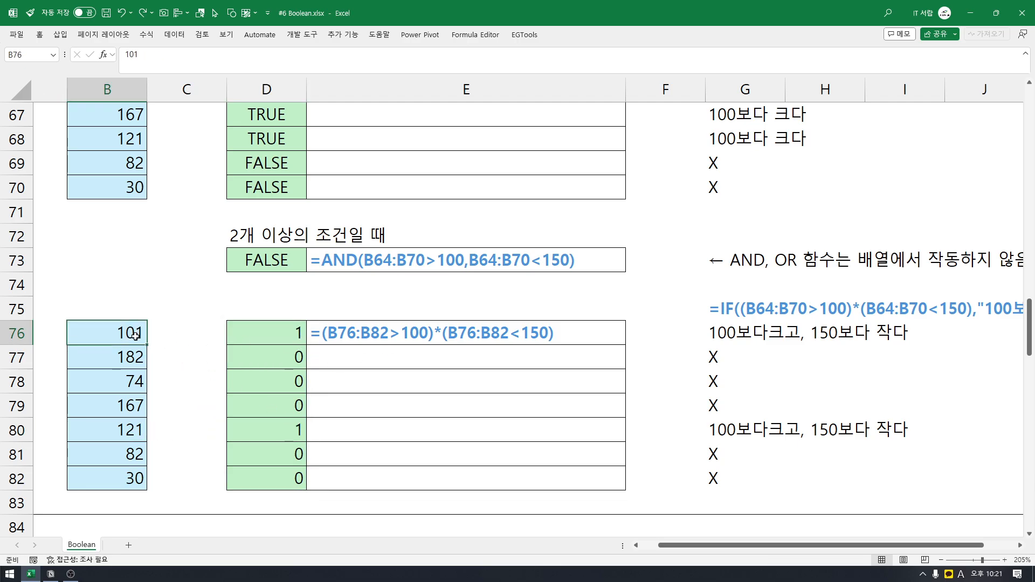
click(134, 431)
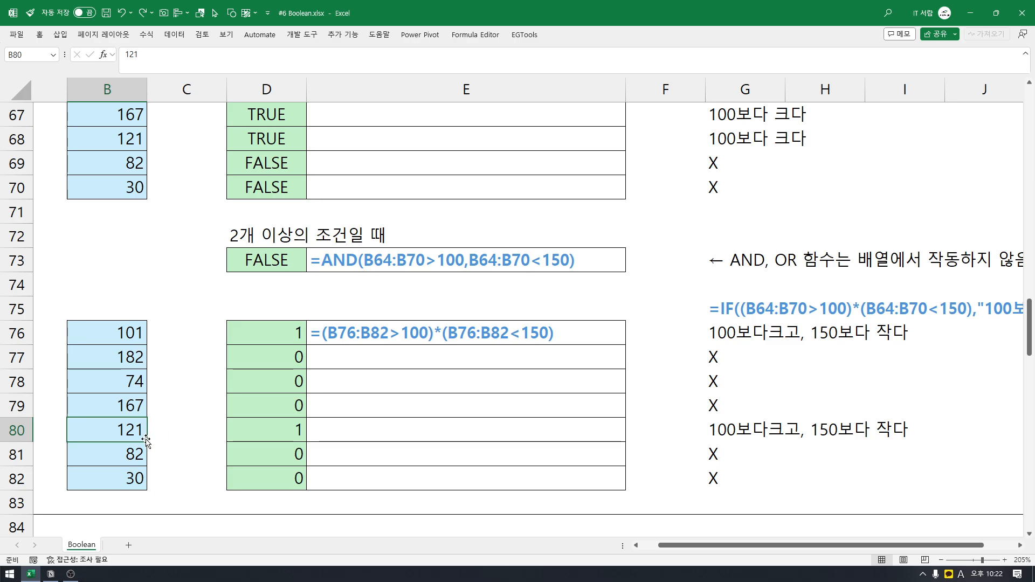
Review the source values that do not meet both conditions in B77:B79 and B81:B82.
drag(131, 361, 131, 410)
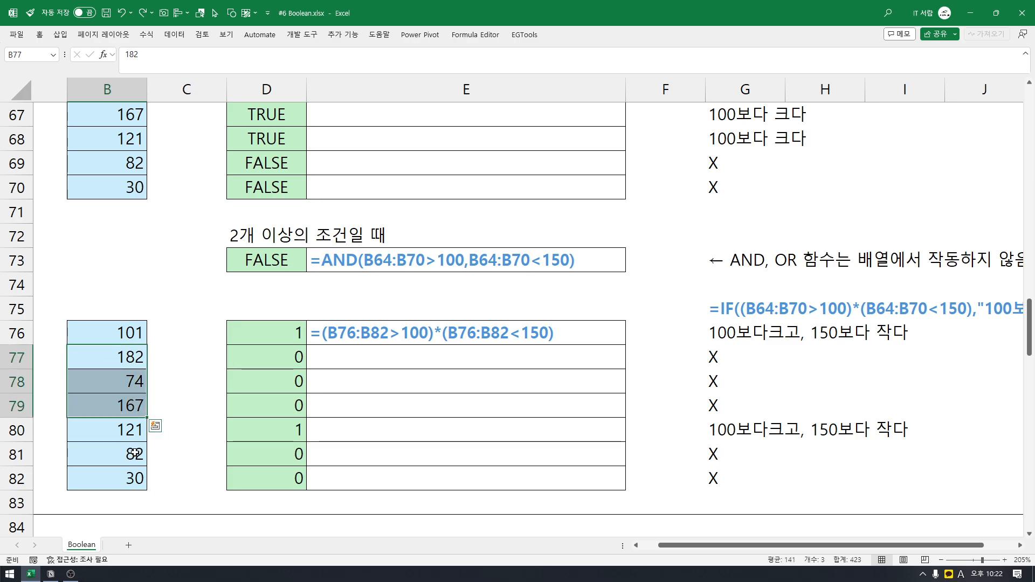
drag(131, 452, 127, 472)
drag(133, 367, 128, 405)
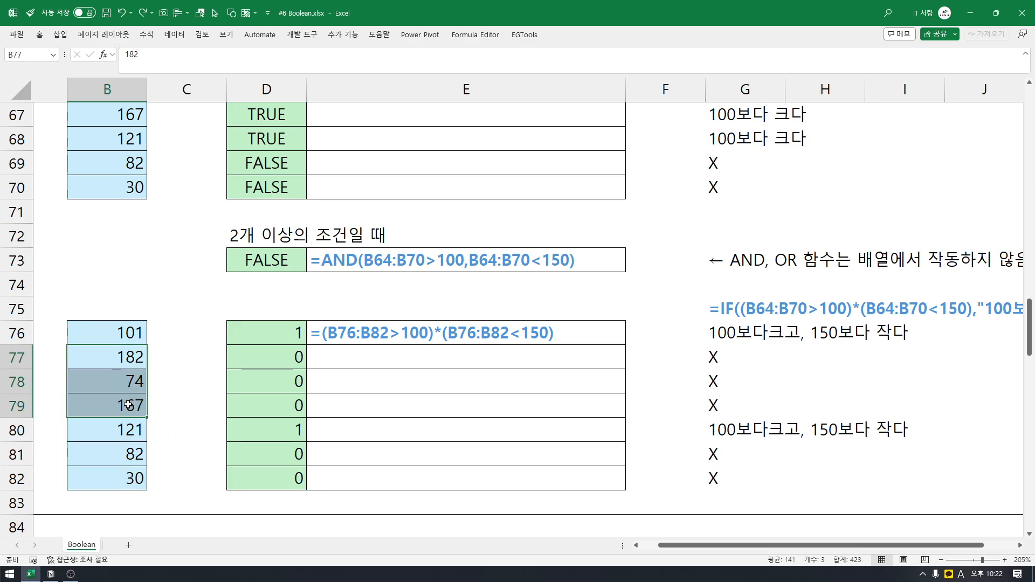
Compare the source value in B76 with its array formula result in D76.
click(200, 360)
click(141, 337)
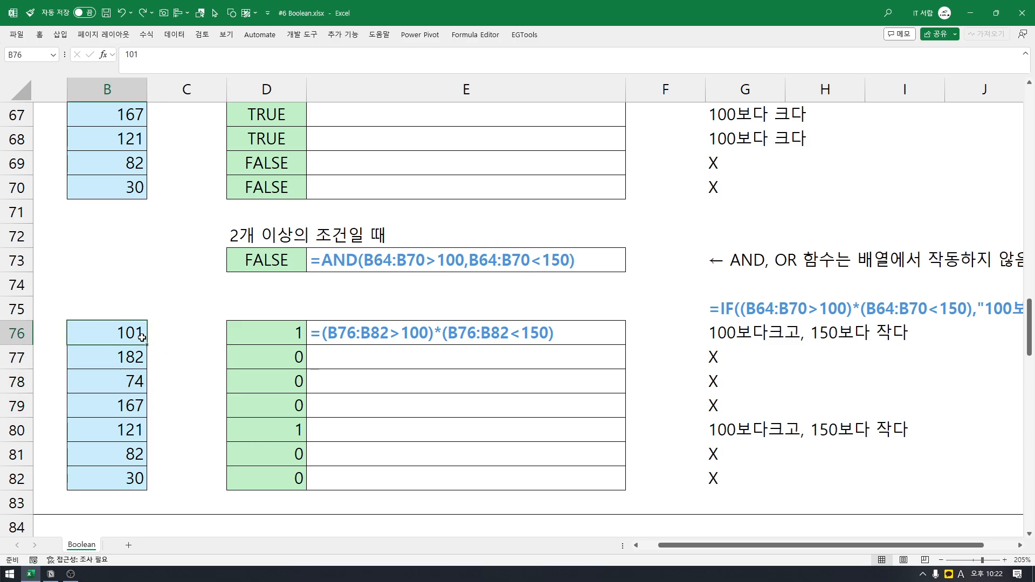
click(303, 337)
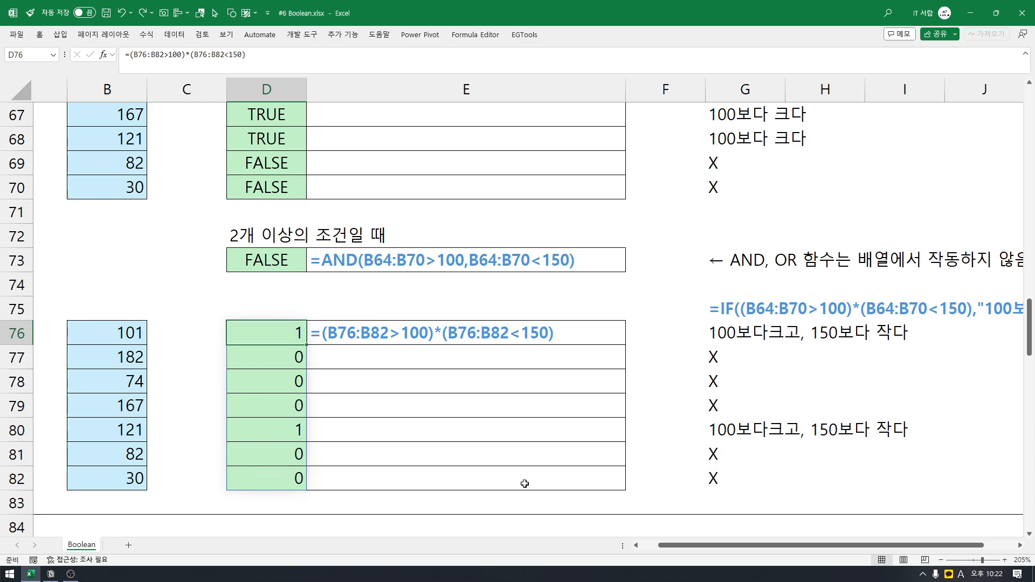
Compare the IF array formula in G76 and its text in G75 with the multiplication formula text in E76.
key(Right)
key(Right)
key(Right)
key(Right)
key(Right)
key(Right)
key(Right)
key(Right)
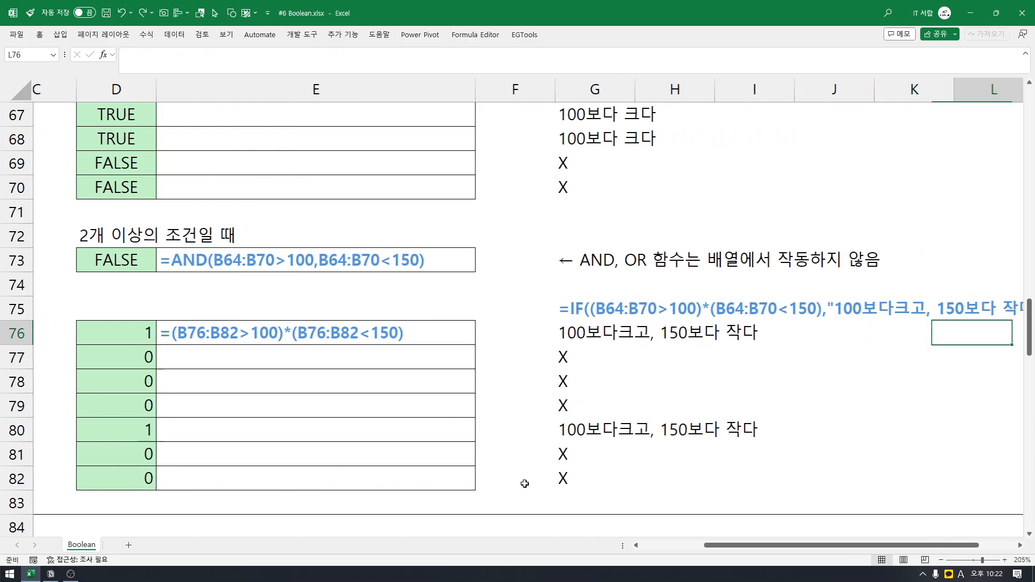
key(Right)
click(466, 332)
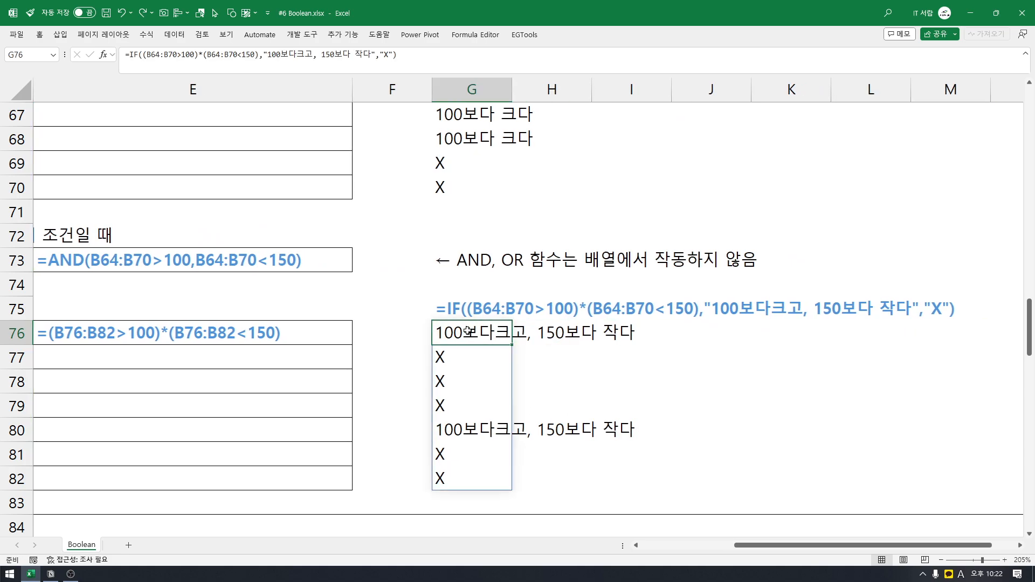
click(117, 340)
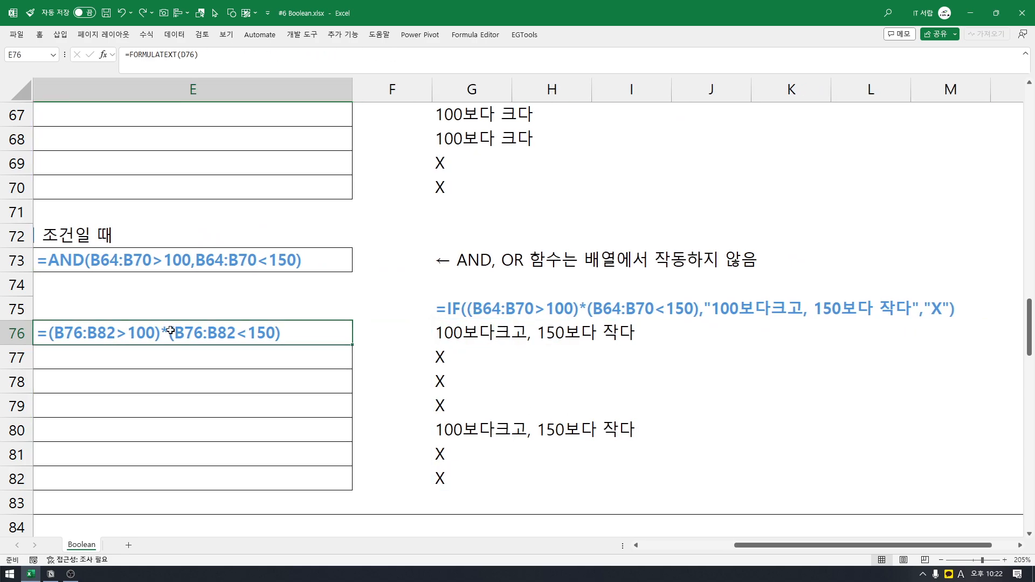
click(473, 313)
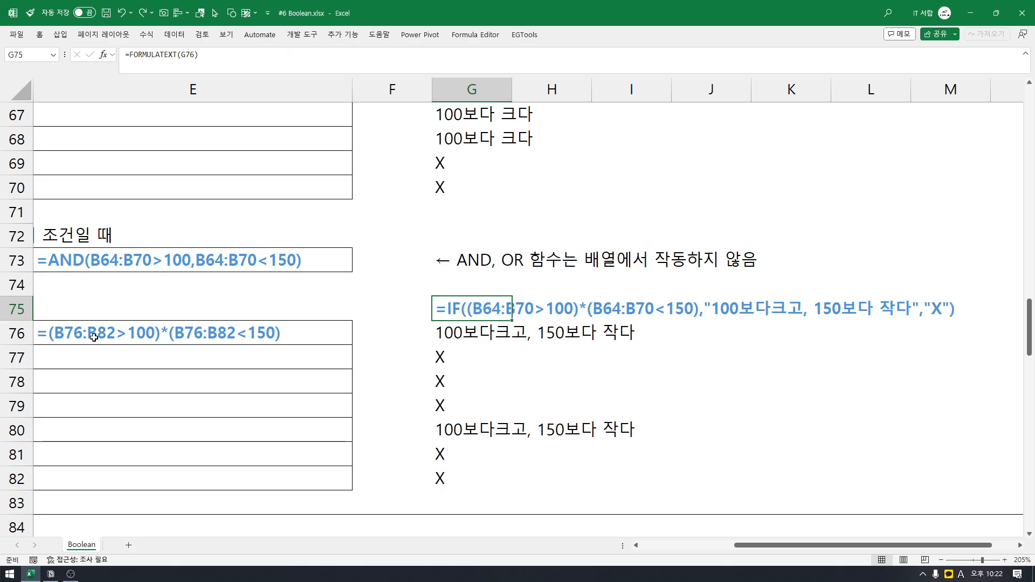
Inspect the logical test (B64:B70>100)*(B64:B70<150) inside the IF formula in G76 and its array result.
click(463, 333)
click(157, 66)
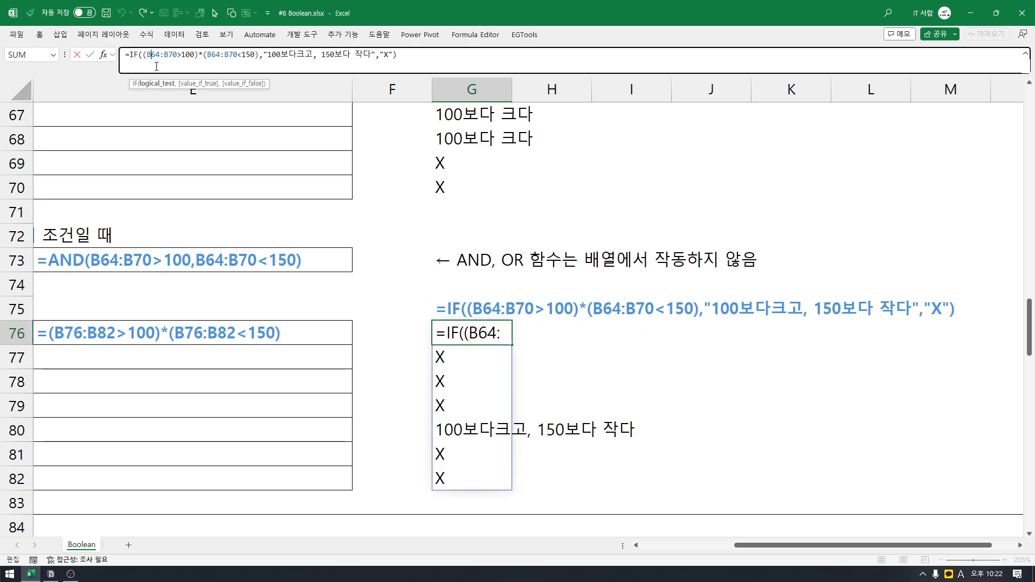
click(156, 85)
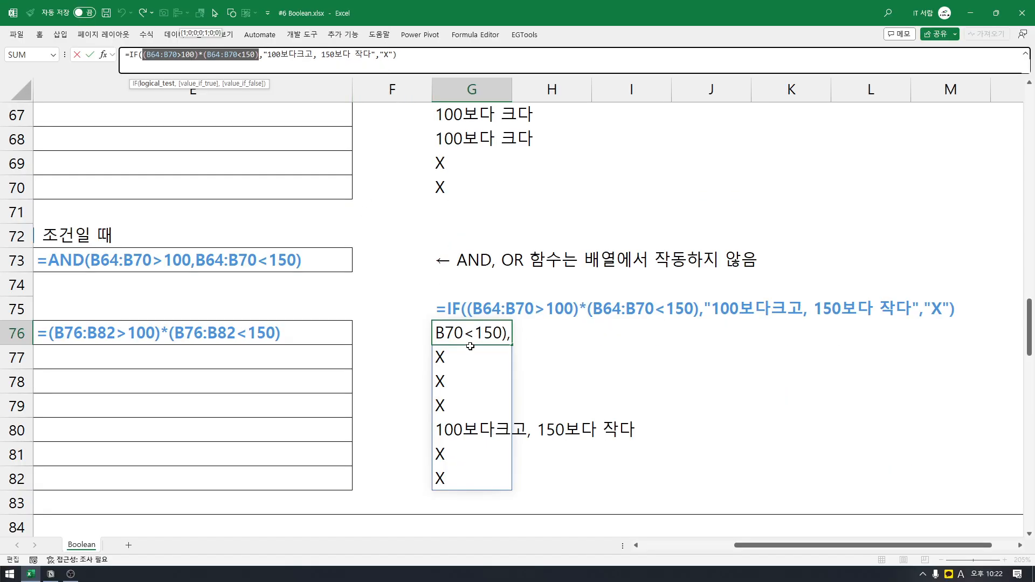
key(Return)
click(481, 331)
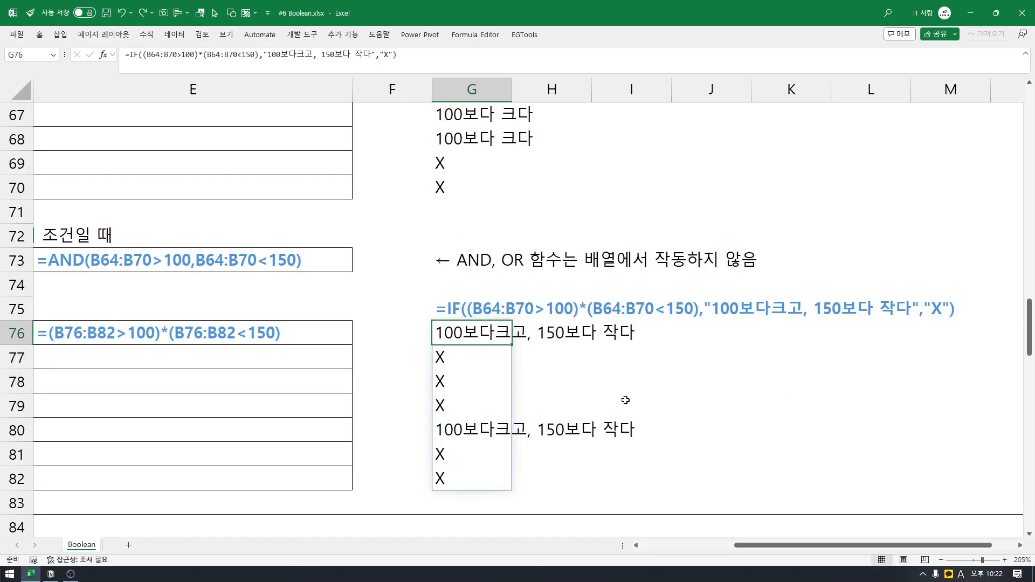
Review the full spilled result range of the IF formula in G76:G82.
key(ctrl+shift+Down)
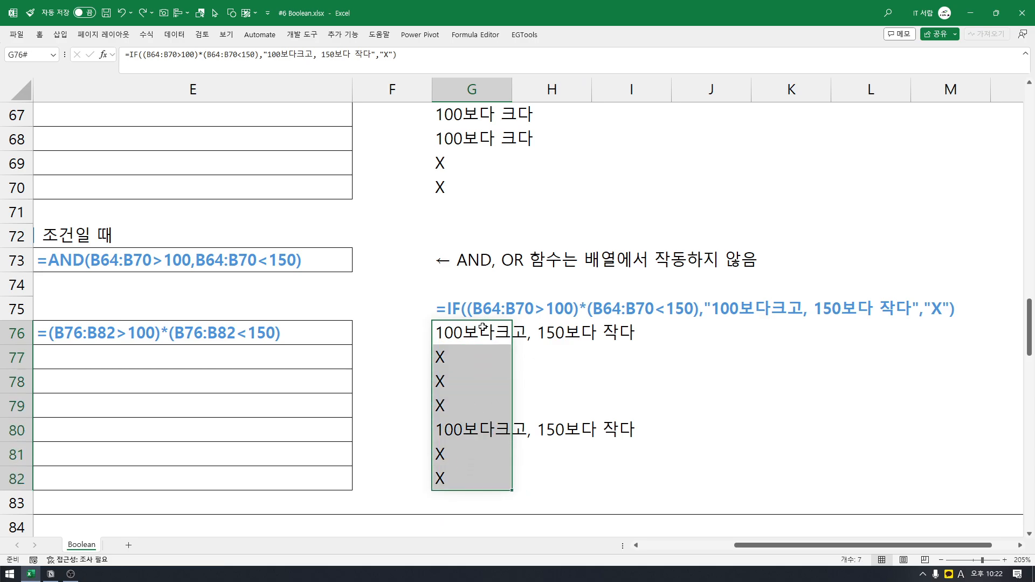
click(482, 326)
click(646, 399)
click(485, 336)
key(ctrl+shift+Down)
click(484, 335)
Review the spilled results of the multiplication formula in D76:D82.
key(Left)
key(Left)
key(Left)
key(Left)
key(Left)
key(Left)
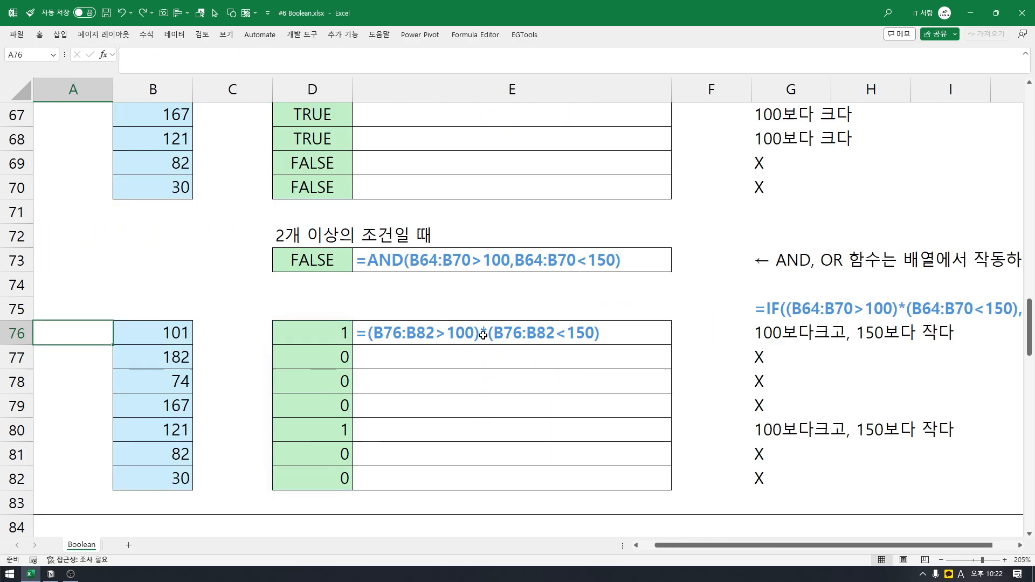
key(Right)
key(Right)
key(Right)
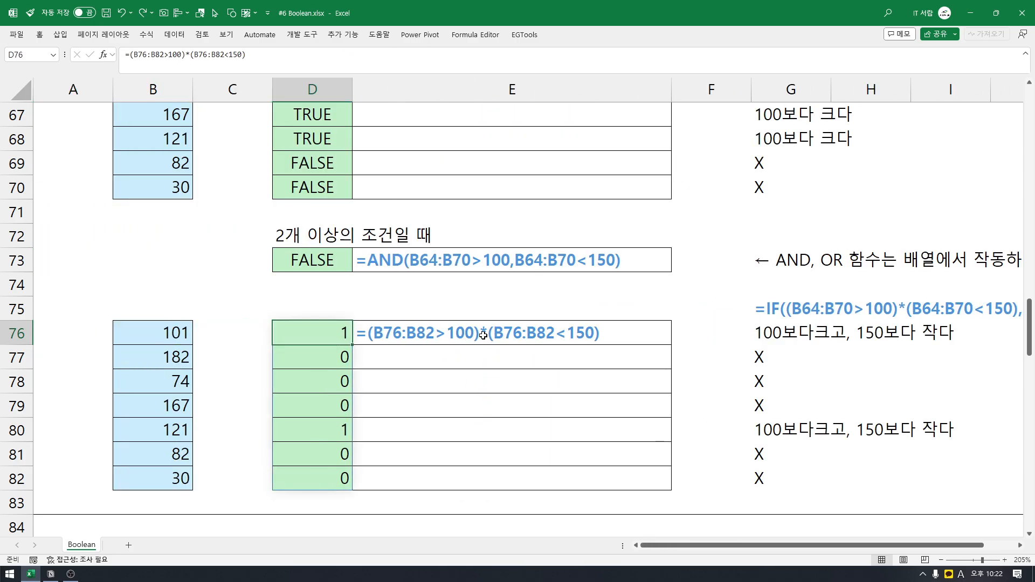
key(ctrl+shift+Down)
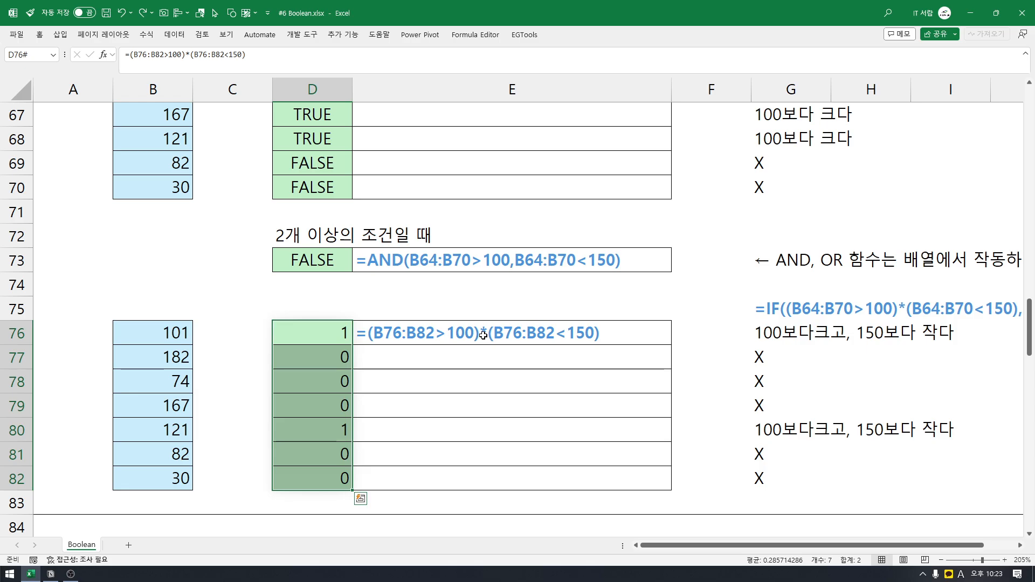
key(Left)
key(Right)
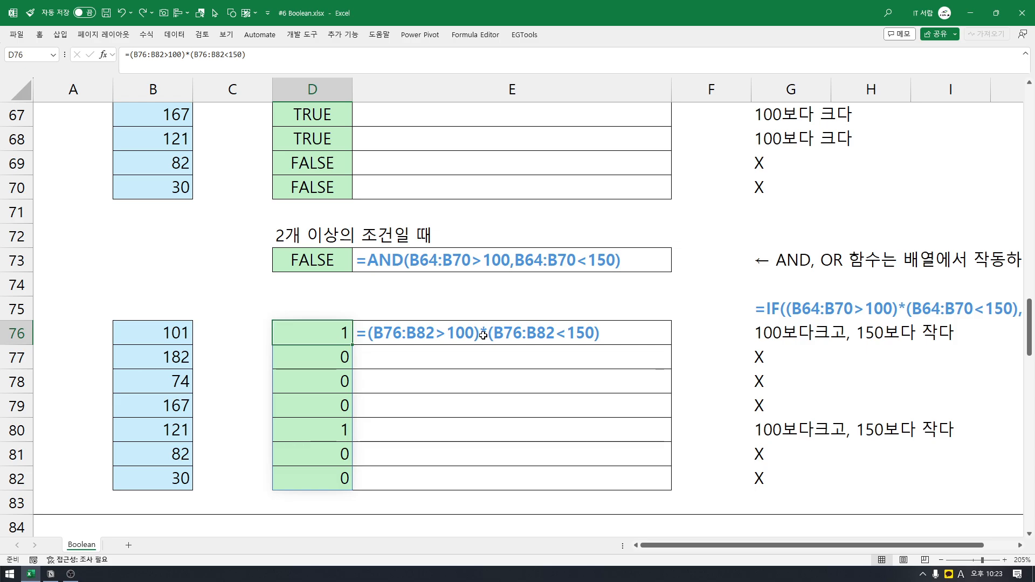
key(Delete)
text(=)
key(Left)
key(Left)
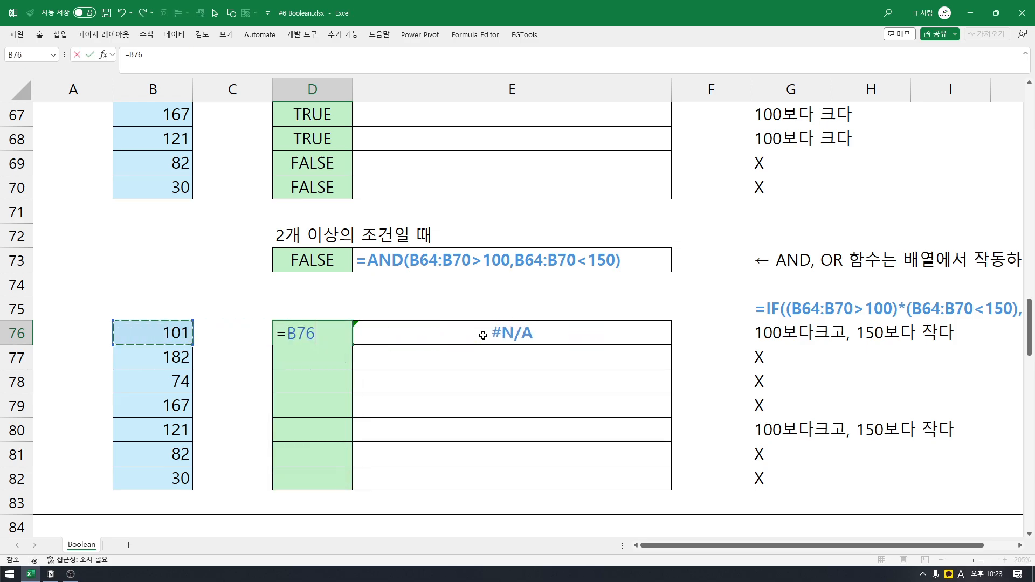
key(shift+Down)
key(shift+Down)
key(shift+Down)
key(shift+Down)
key(shift+Down)
key(shift+Down)
text(>100)
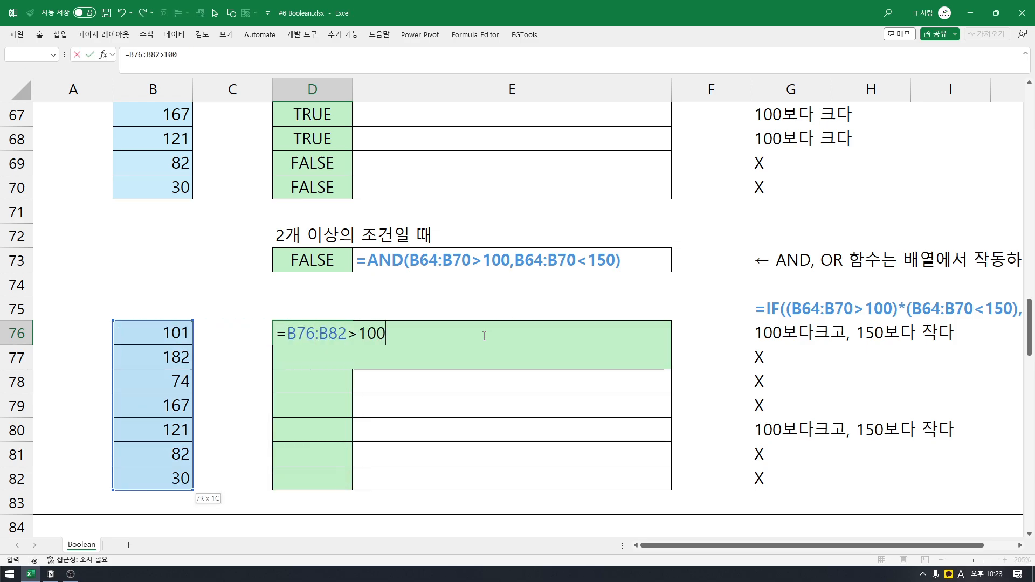
key(Escape)
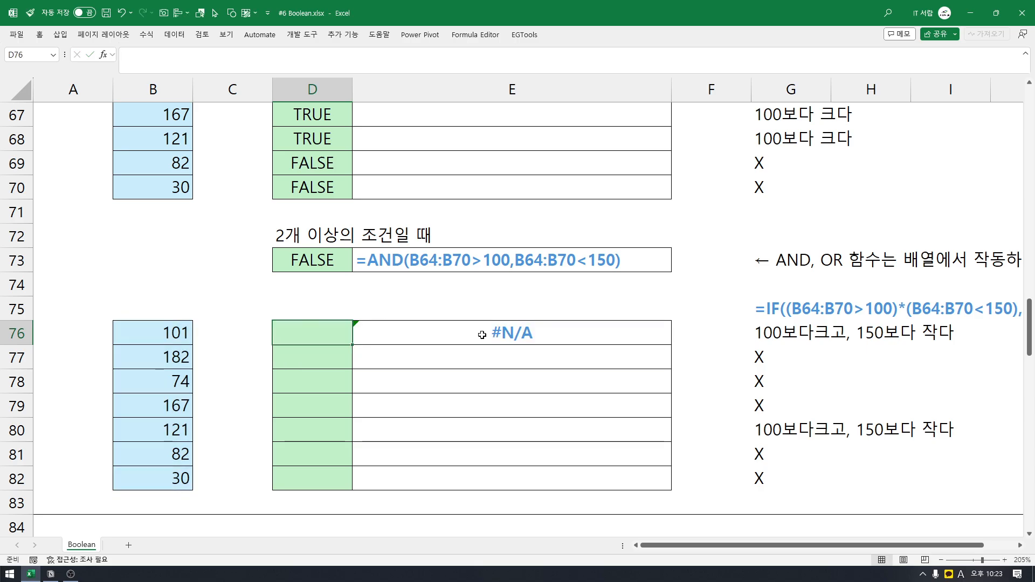
key(ctrl+z)
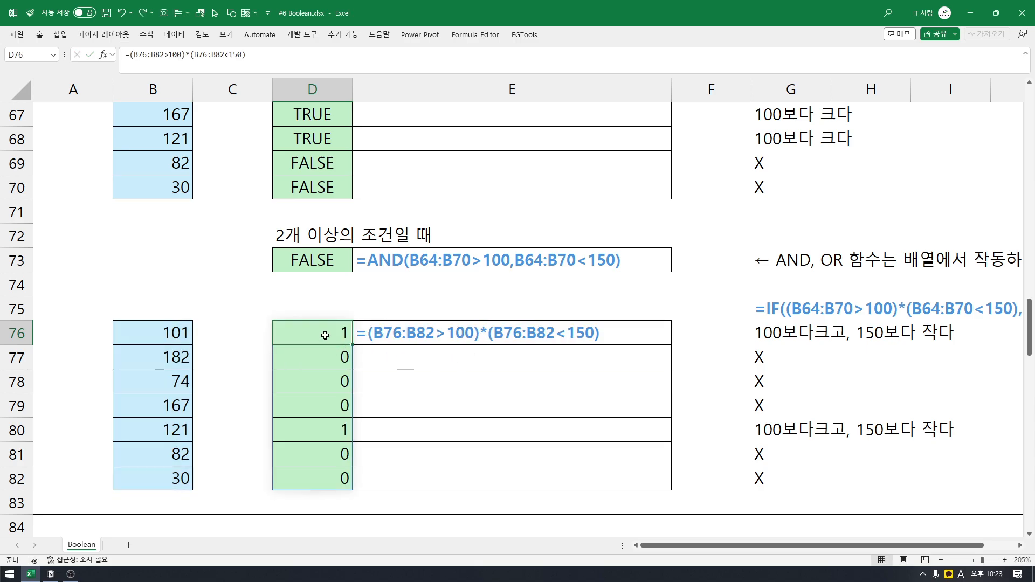
Review the two-condition example in B76:E82, the single-condition example above it and the heading in D72.
scroll(568, 351, down, 2)
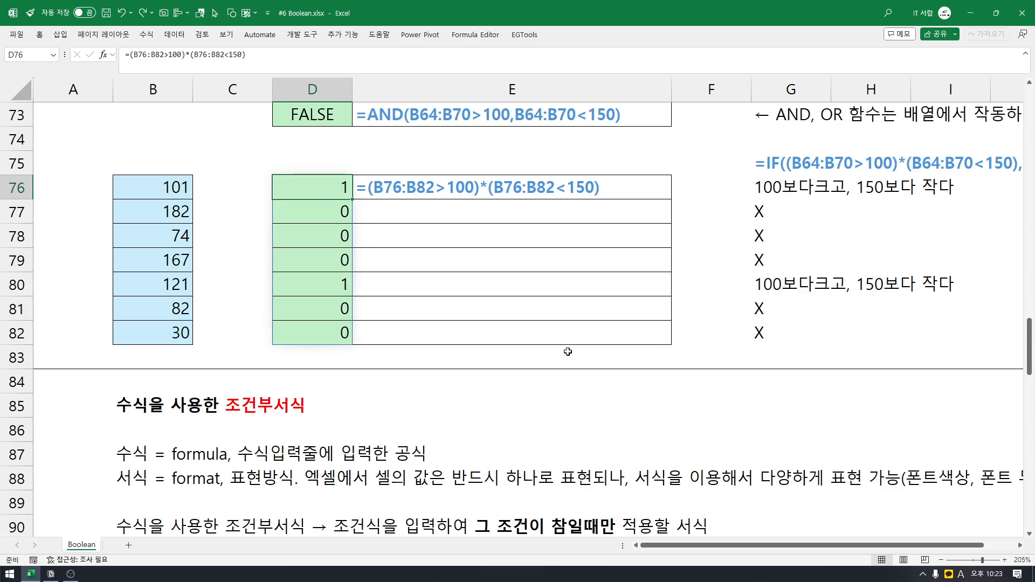
scroll(568, 351, down, 1)
scroll(561, 340, up, 3)
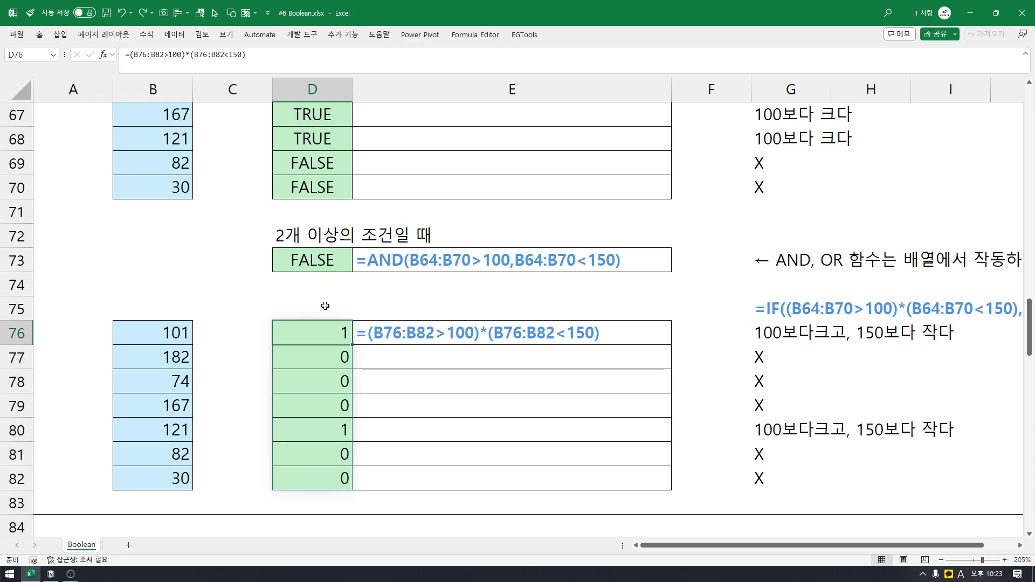
drag(156, 338, 472, 476)
click(471, 476)
scroll(407, 430, up, 3)
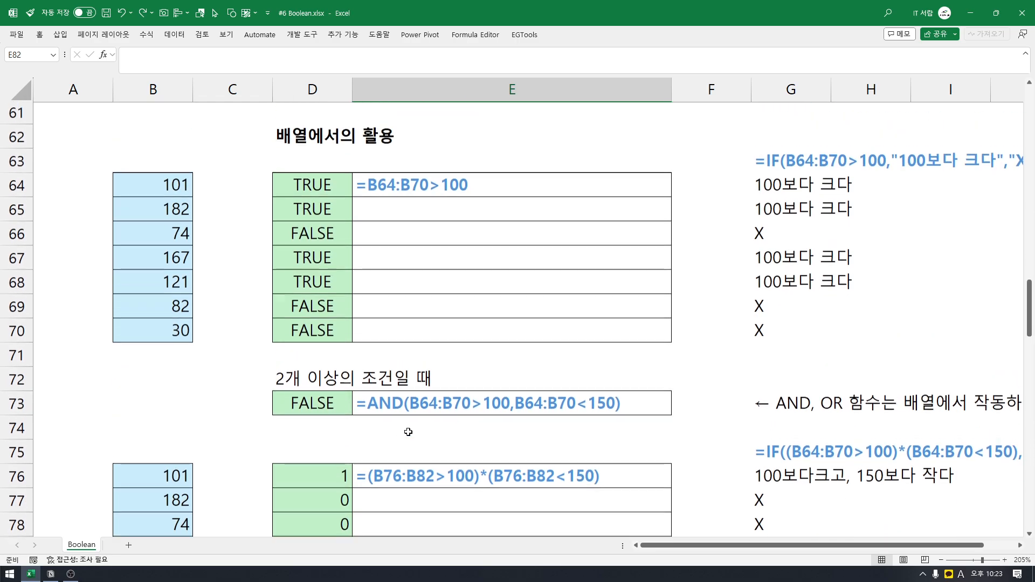
scroll(377, 327, down, 2)
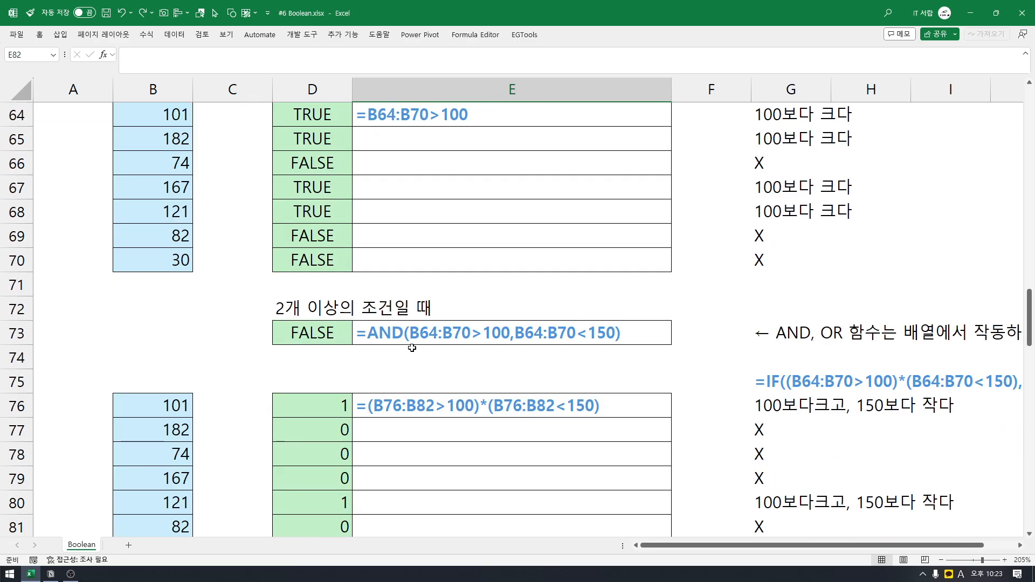
click(292, 310)
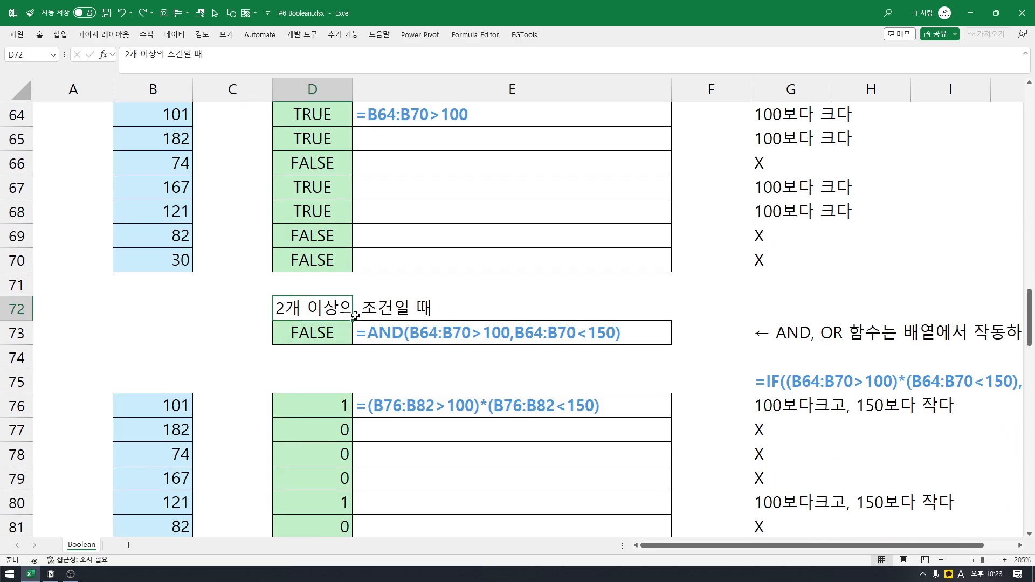
scroll(325, 332, down, 1)
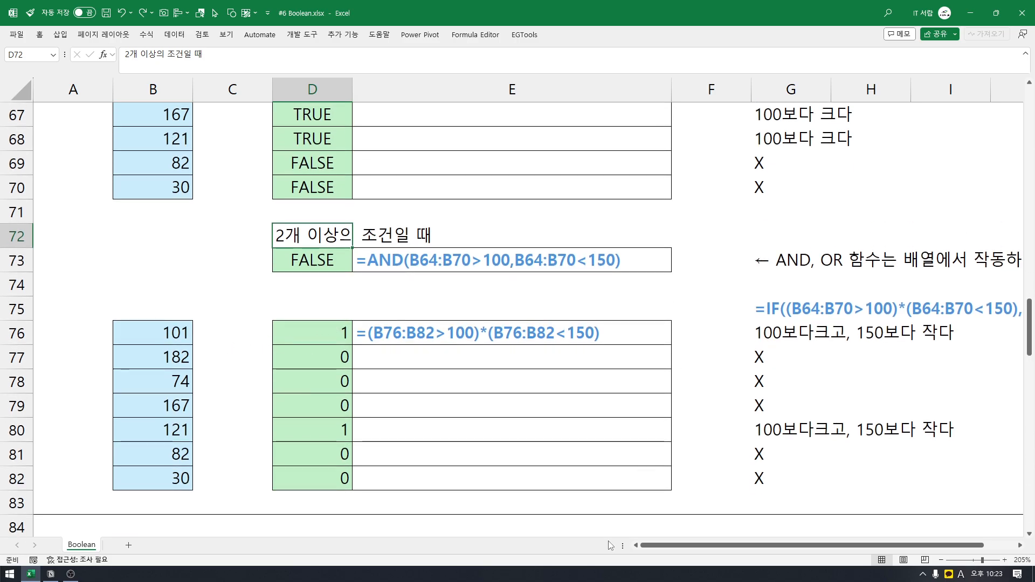
drag(725, 546, 758, 557)
drag(772, 556, 739, 556)
Go to the section on formula-based conditional formatting and read its heading in B85 and the explanation below.
scroll(397, 410, down, 1)
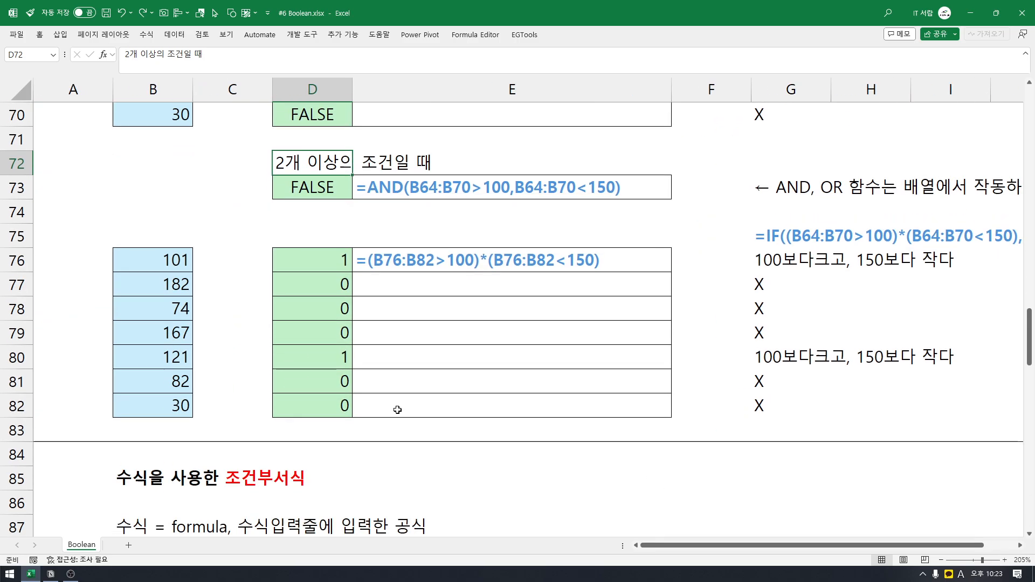
scroll(397, 410, down, 2)
scroll(397, 409, down, 2)
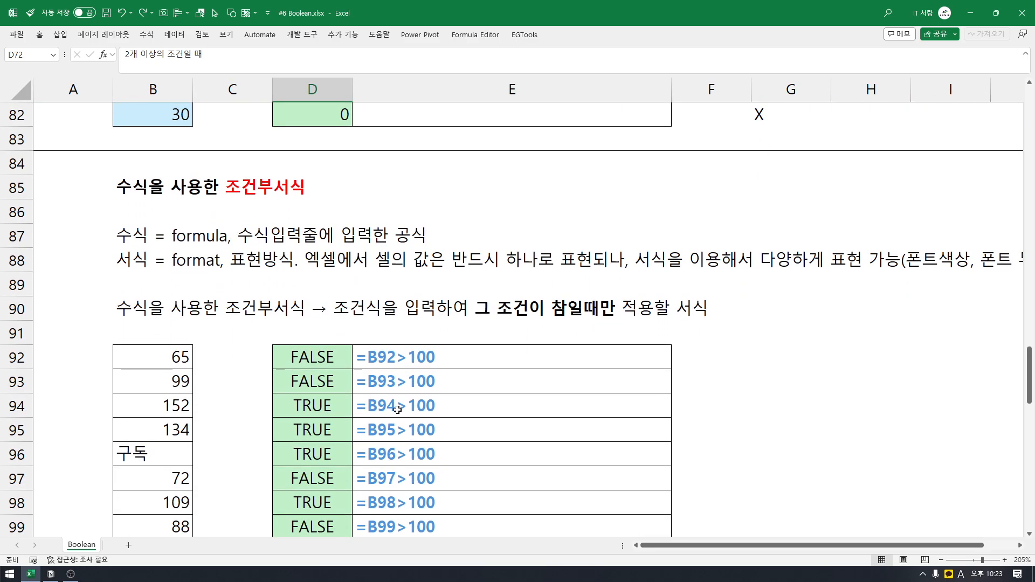
scroll(397, 410, down, 1)
scroll(398, 410, up, 1)
drag(135, 188, 299, 186)
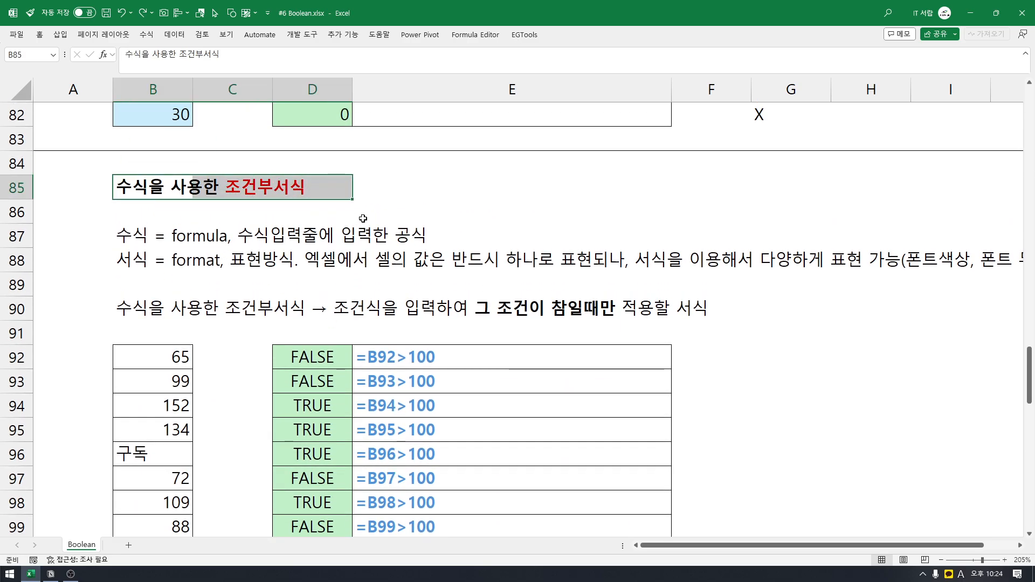
click(381, 212)
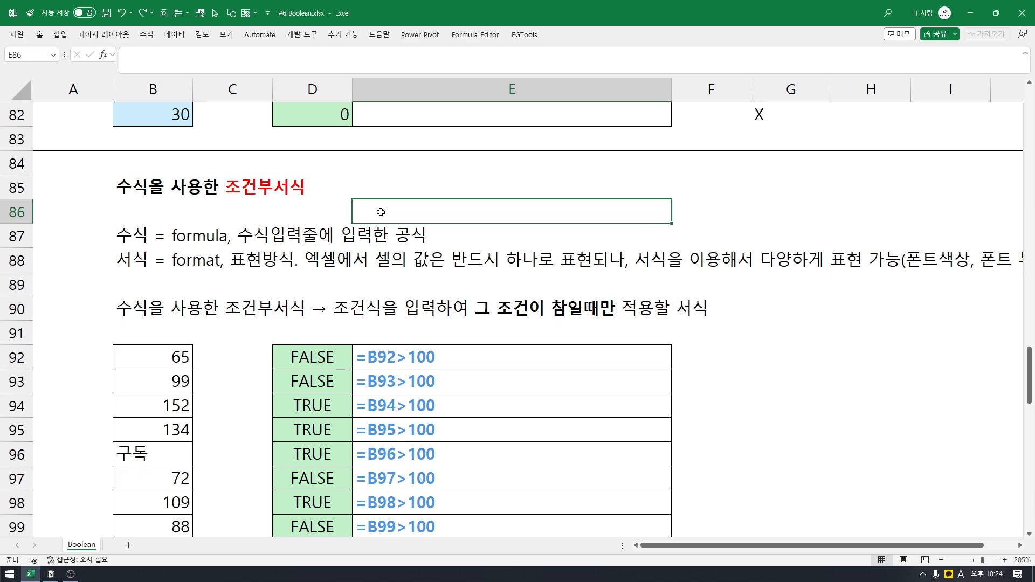
click(140, 194)
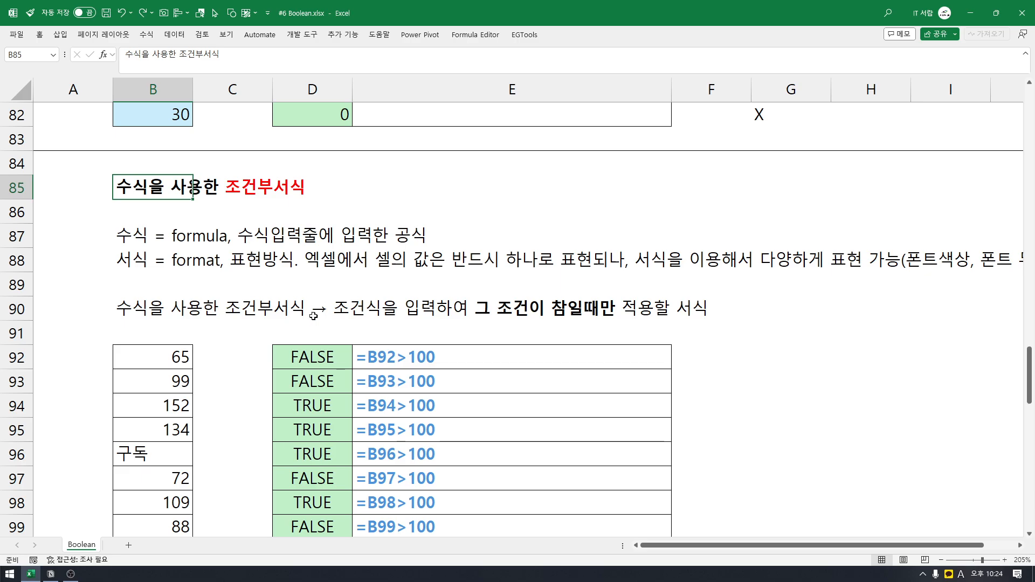
Examine the sample data in B92:B101.
click(164, 363)
drag(164, 363, 173, 459)
scroll(173, 458, down, 1)
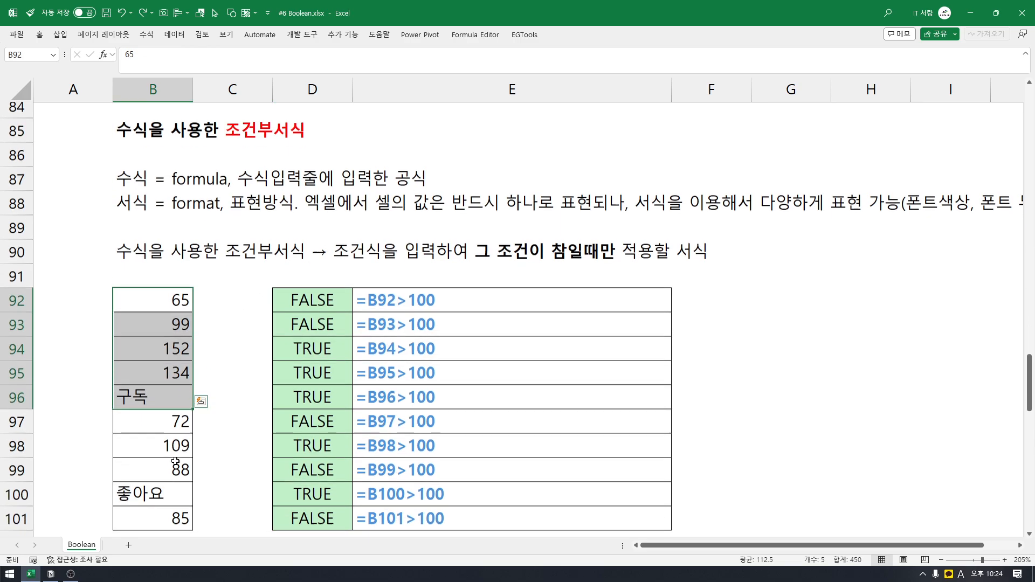
click(162, 288)
drag(162, 287, 173, 499)
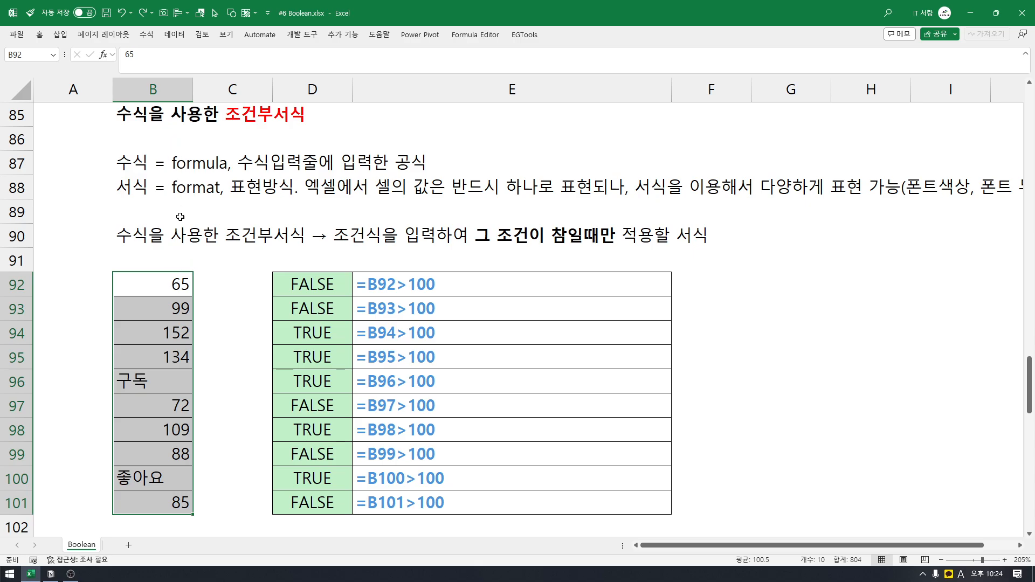
Examine the formula-based rule type and its formula field in a new conditional formatting rule for B92, and close it without adding a rule.
click(174, 290)
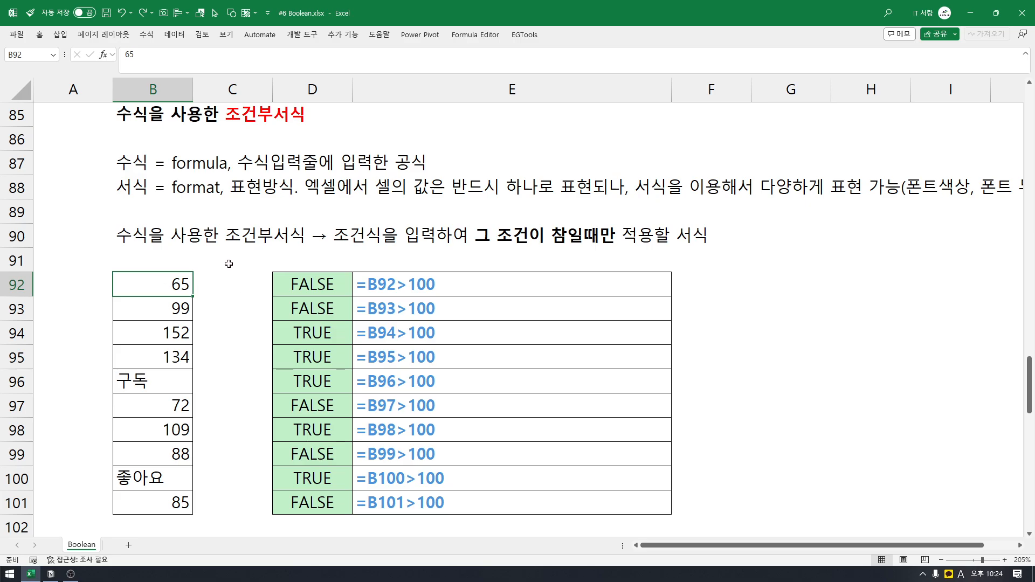
click(41, 35)
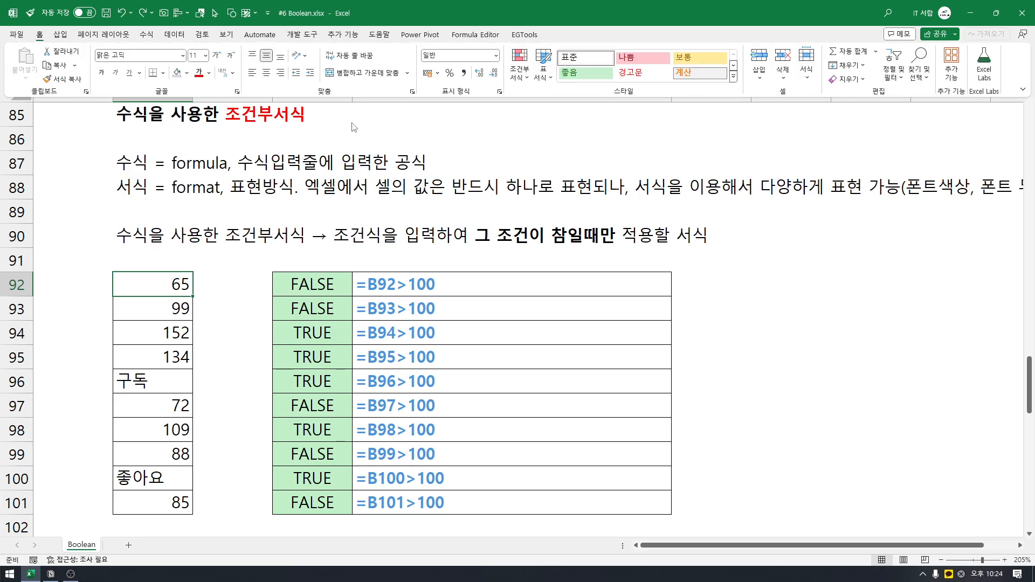
click(527, 80)
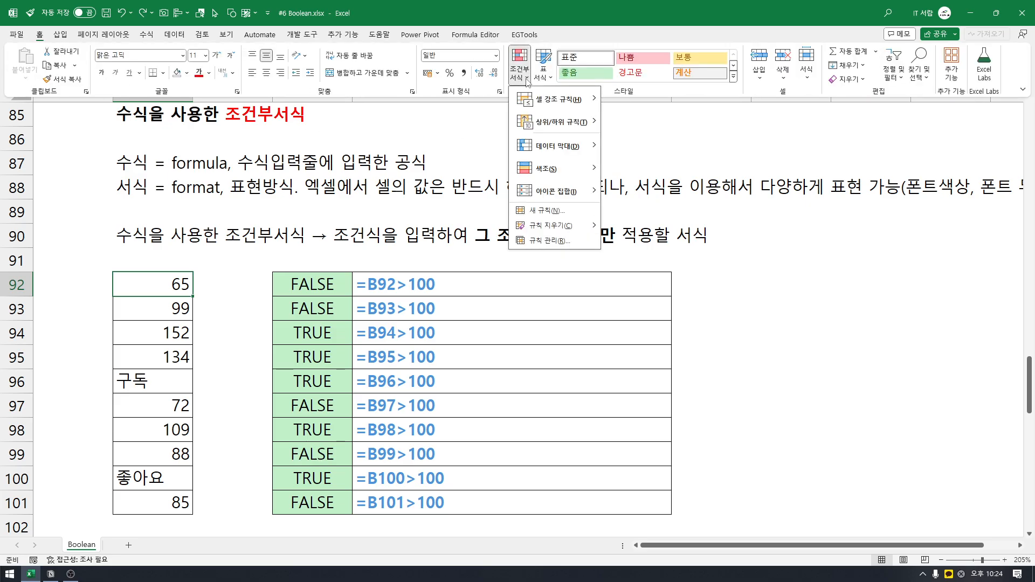
click(549, 211)
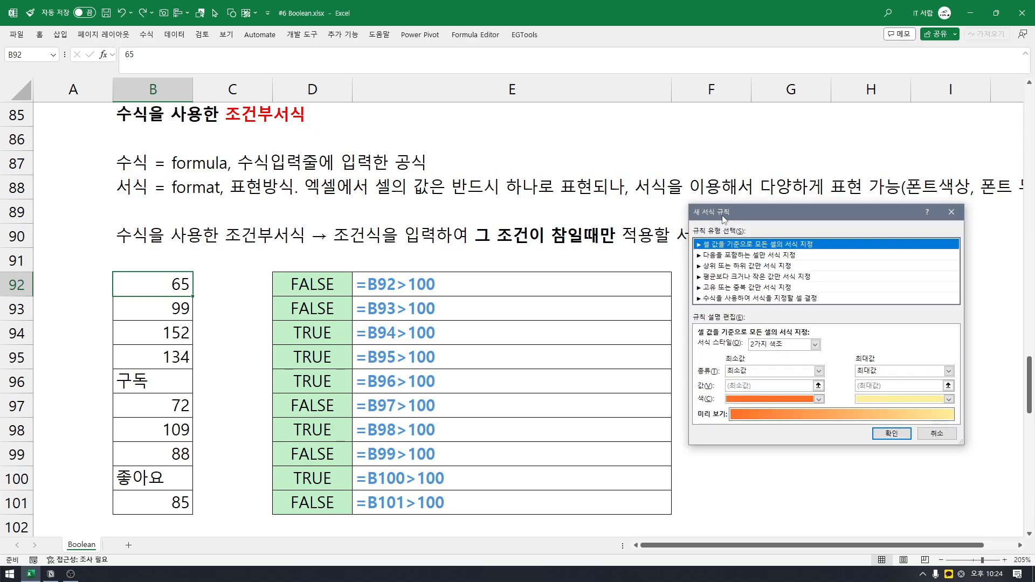
drag(555, 209, 502, 205)
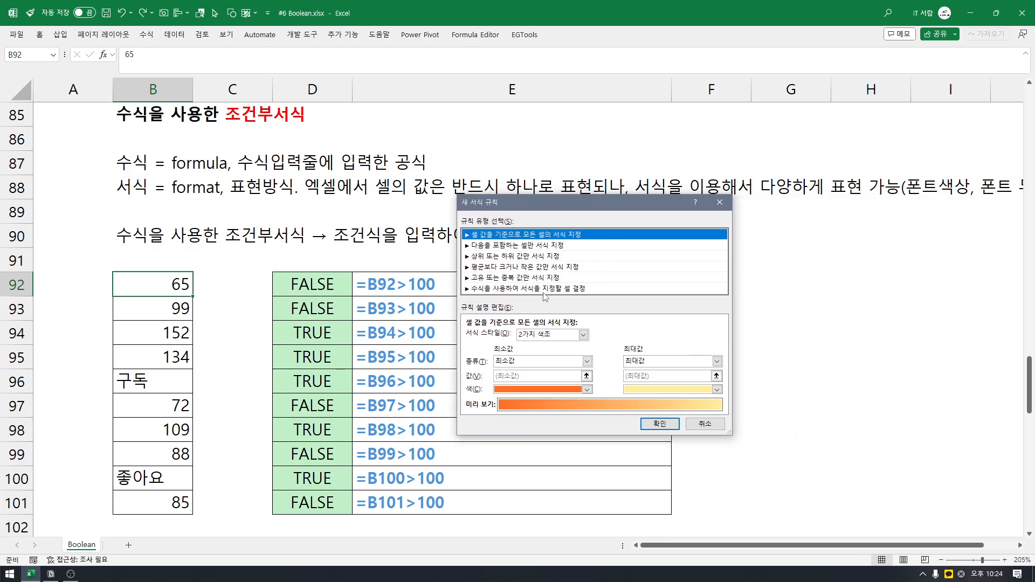
click(513, 293)
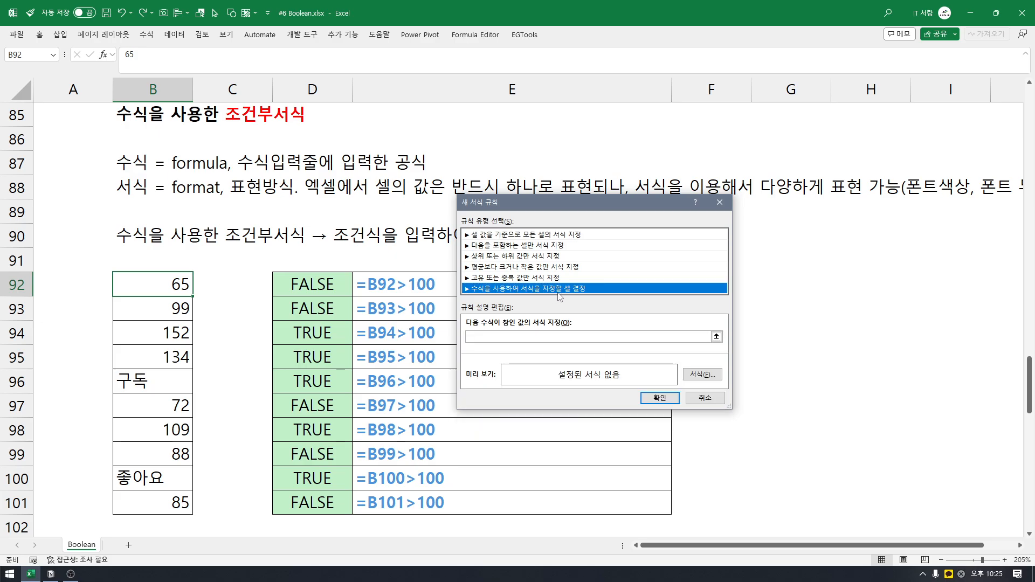
click(540, 337)
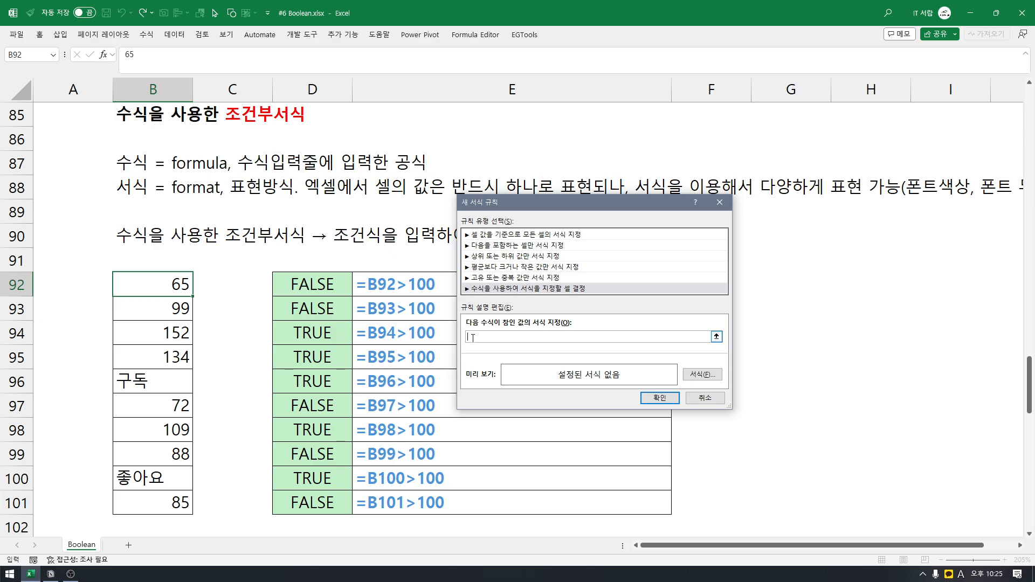
click(715, 200)
Clear the comparison formulas from D92:D101.
click(377, 284)
click(321, 286)
key(ctrl+shift+Down)
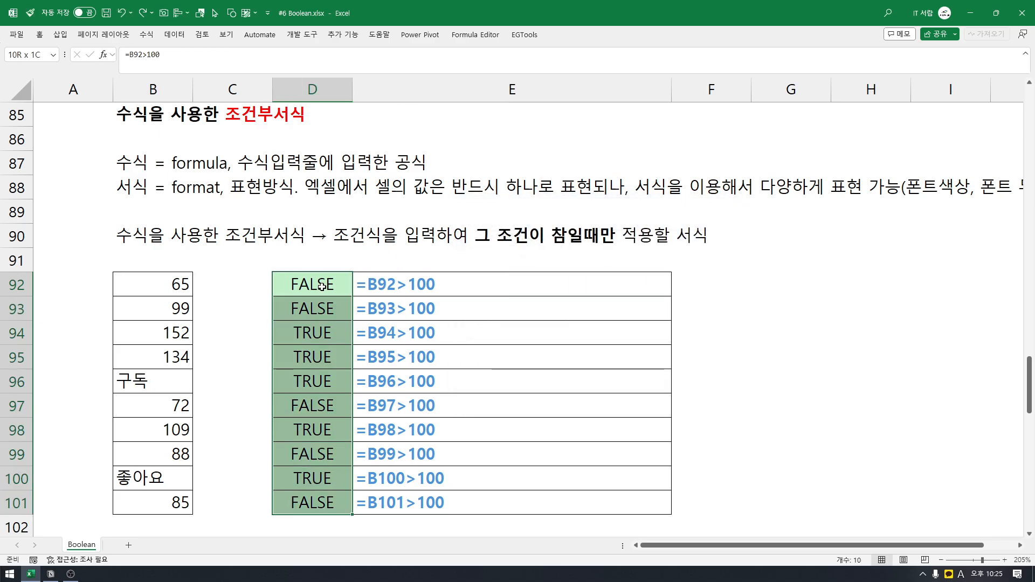
key(Delete)
click(322, 285)
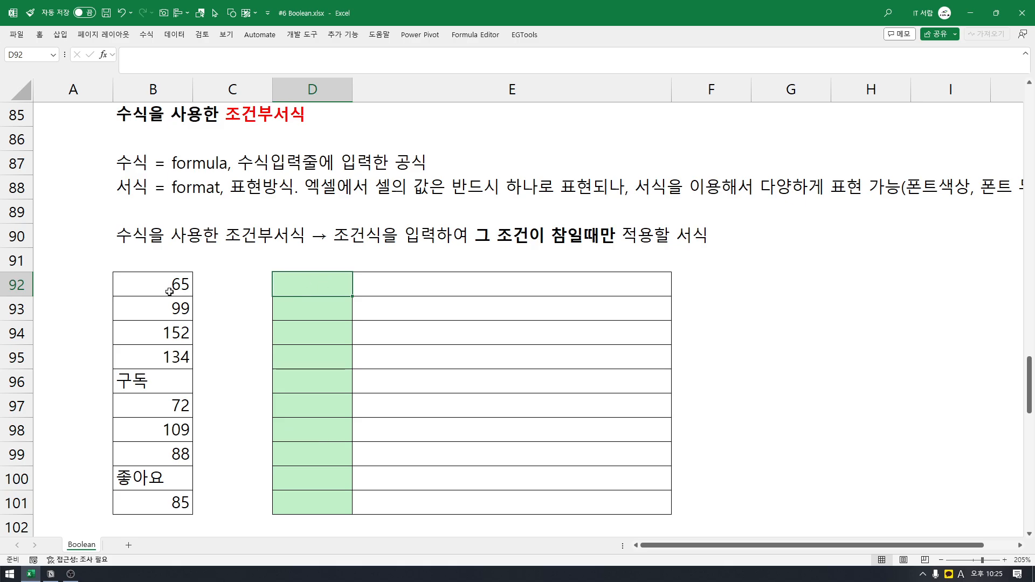
Review the data in B92:B101 and the formula-based option for a new conditional formatting rule on it, without creating the rule.
drag(169, 292, 152, 498)
click(152, 498)
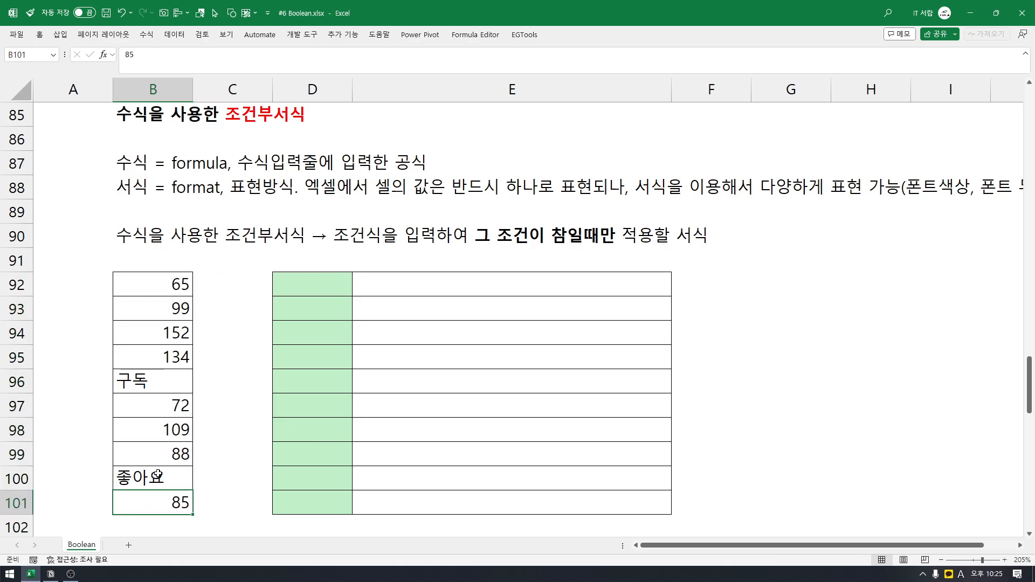
click(152, 284)
click(300, 278)
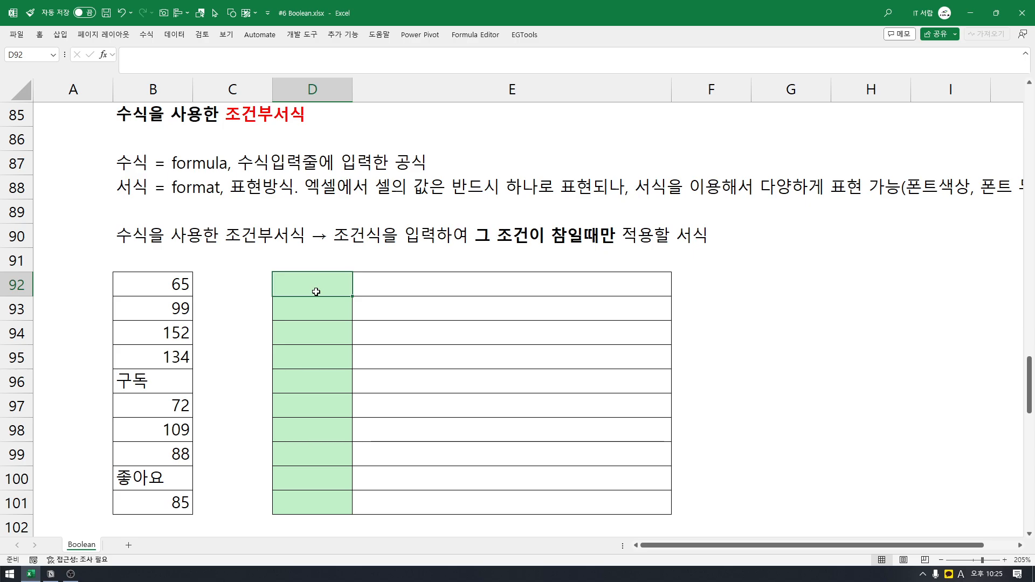
drag(170, 286, 160, 501)
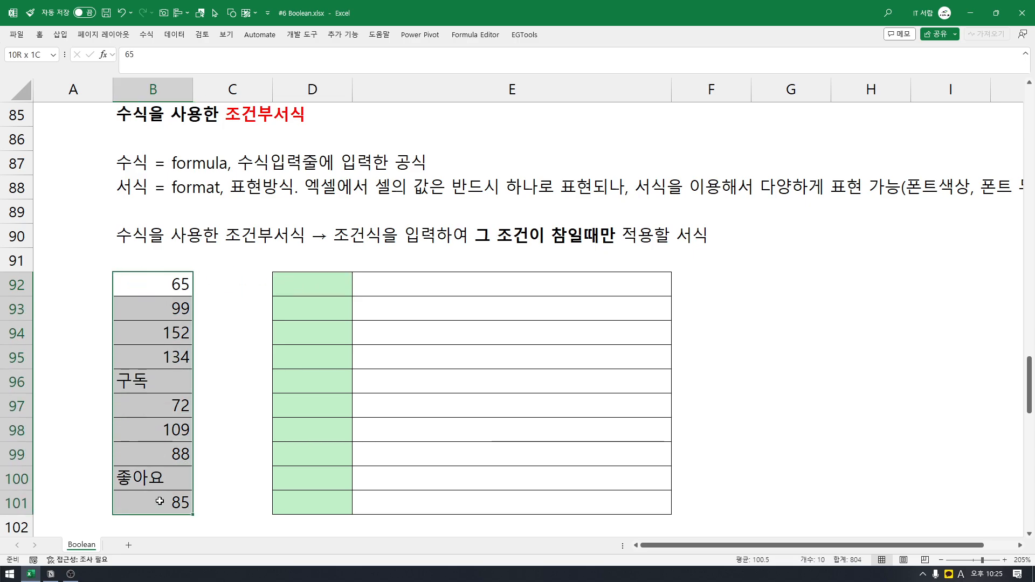
click(39, 35)
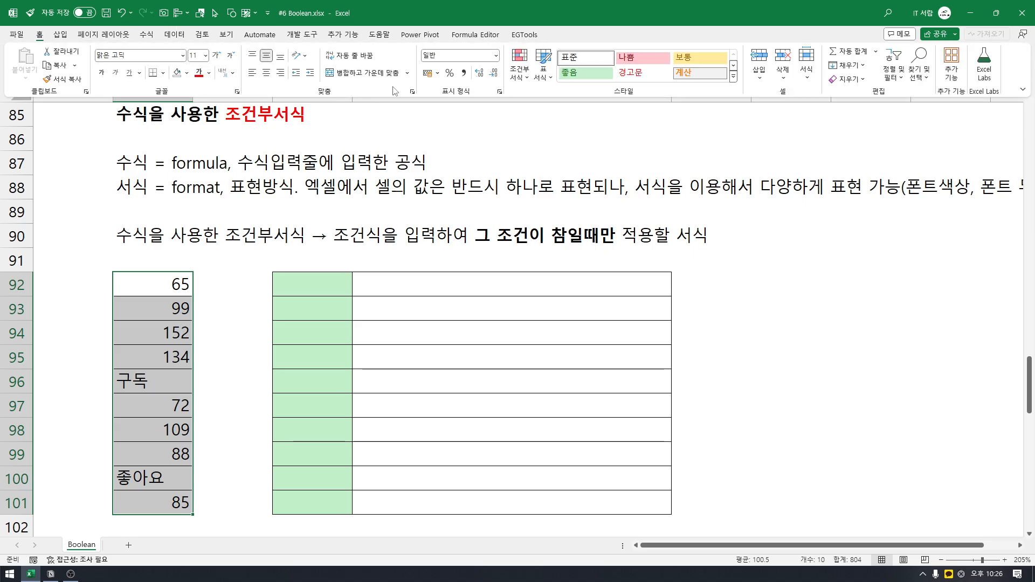
click(520, 71)
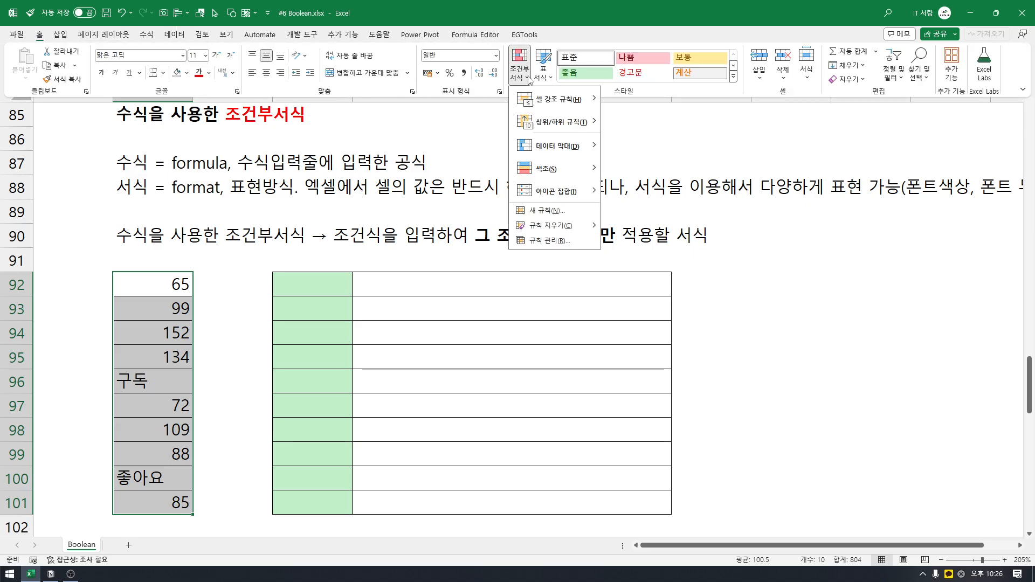
click(556, 211)
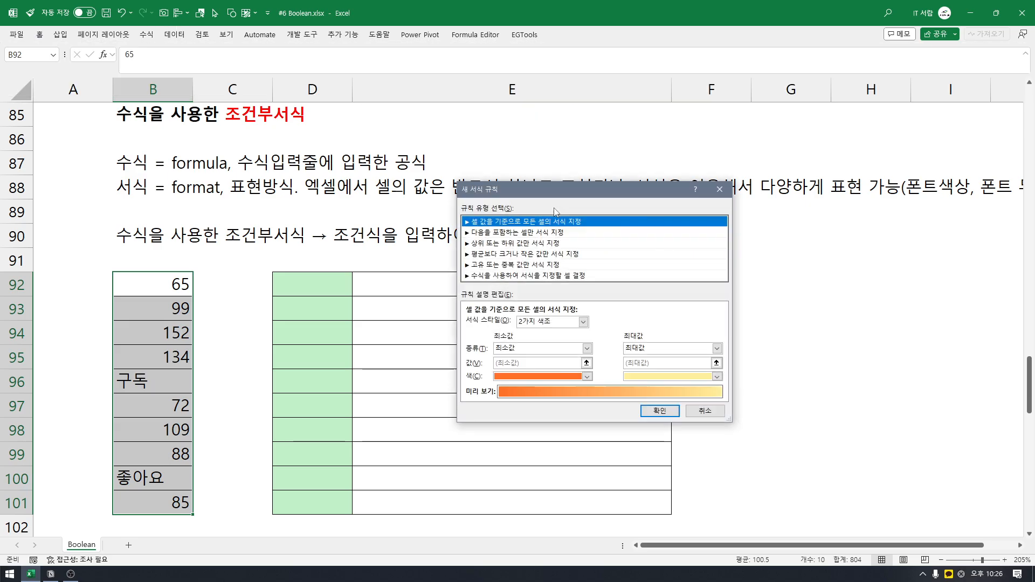
click(530, 275)
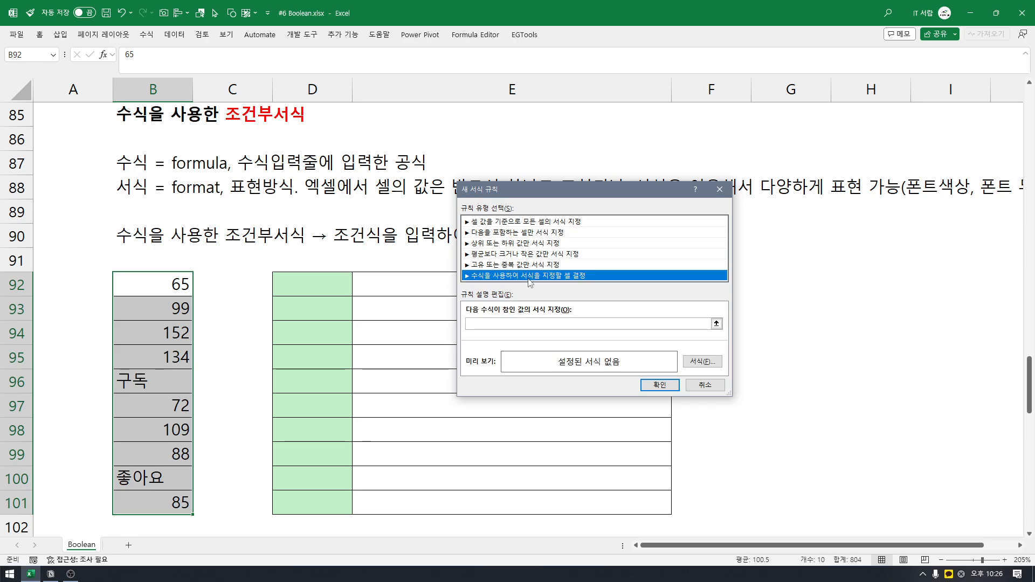
click(705, 389)
drag(140, 284, 159, 489)
click(302, 287)
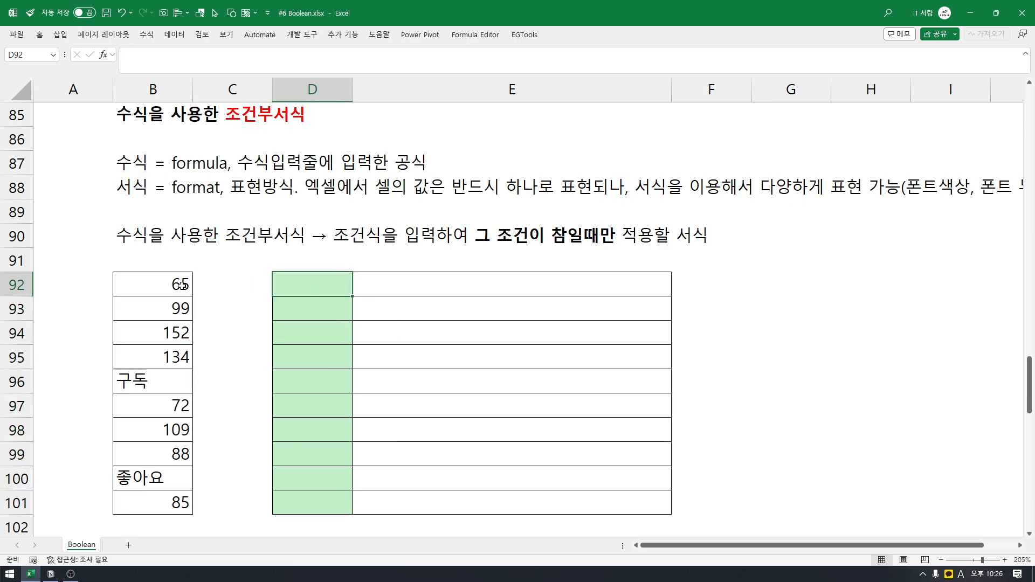
drag(182, 286, 181, 504)
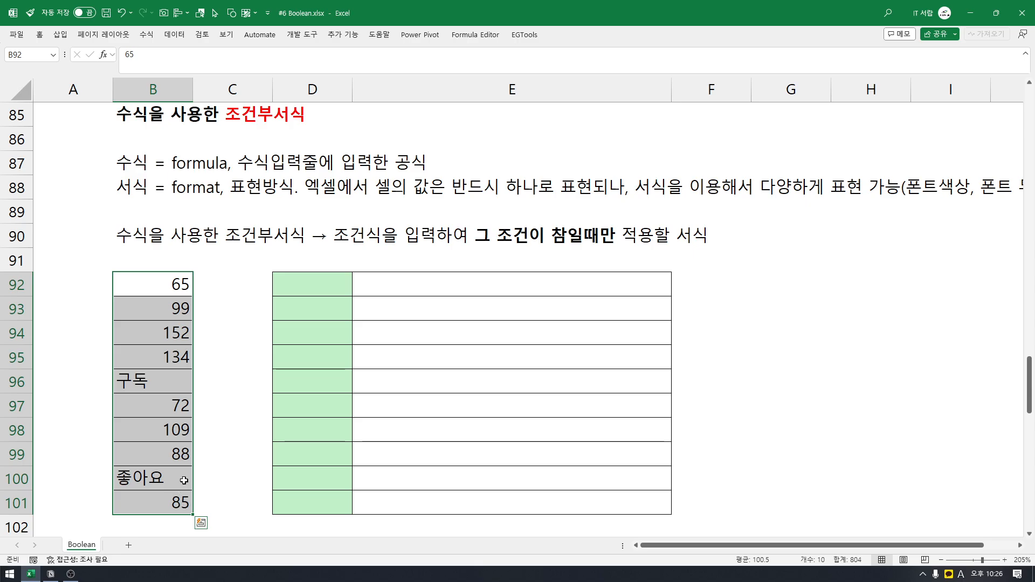
drag(181, 284, 180, 503)
Enter =ISNUMBER(B92) in D92 and fill the formula down to D101.
click(321, 285)
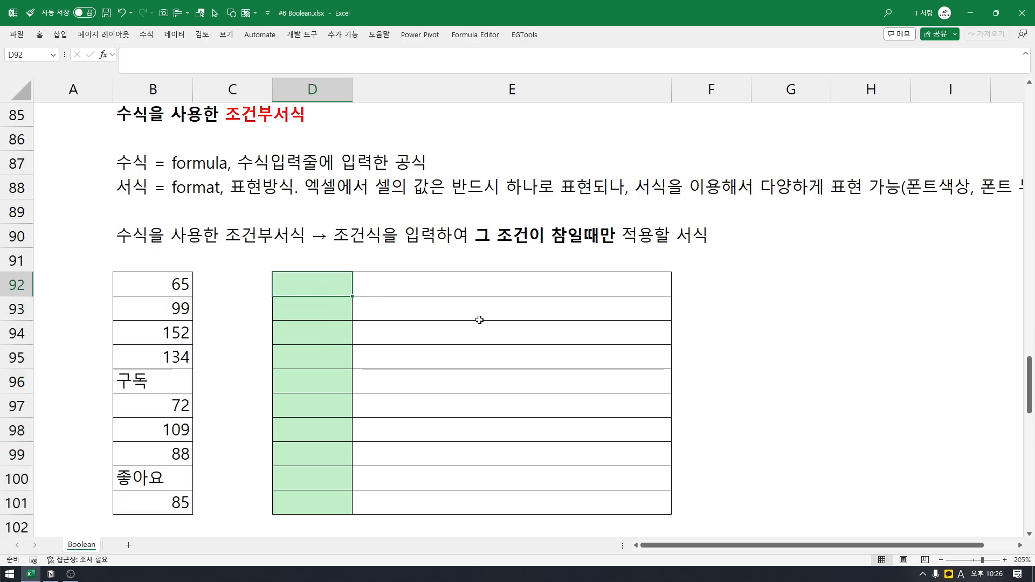
text(=)
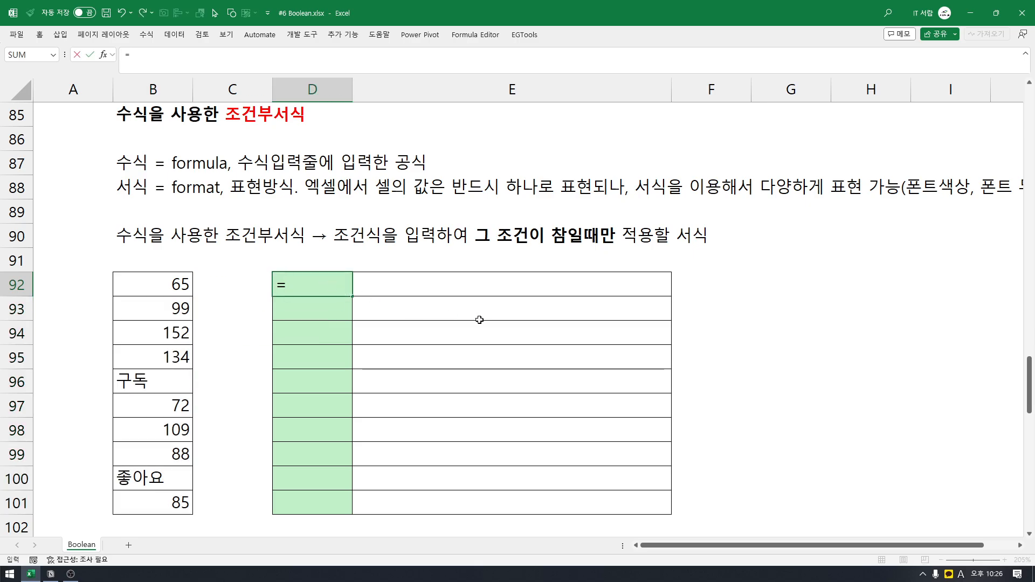
text(is)
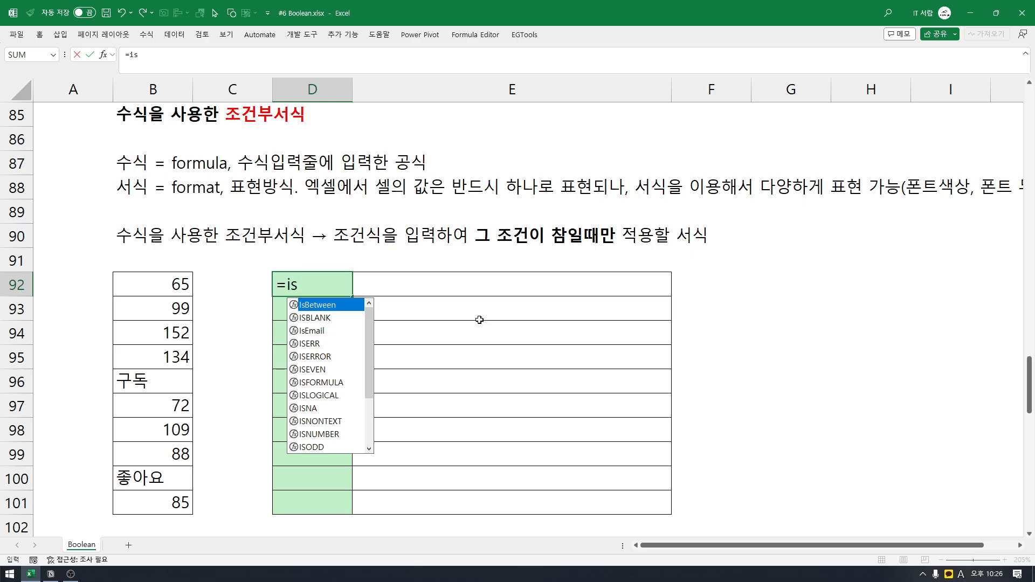
text(number()
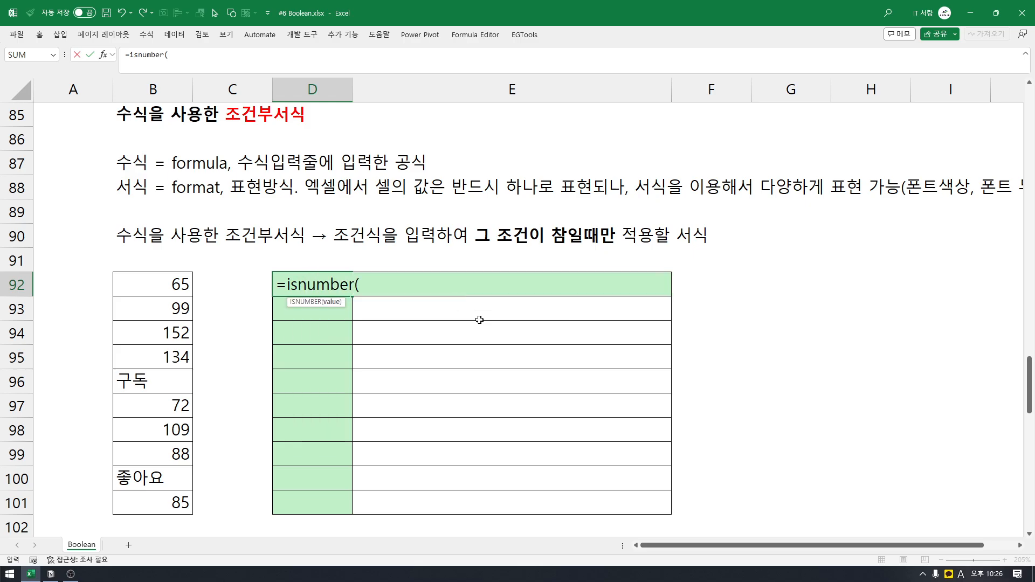
key(Left)
key(Left)
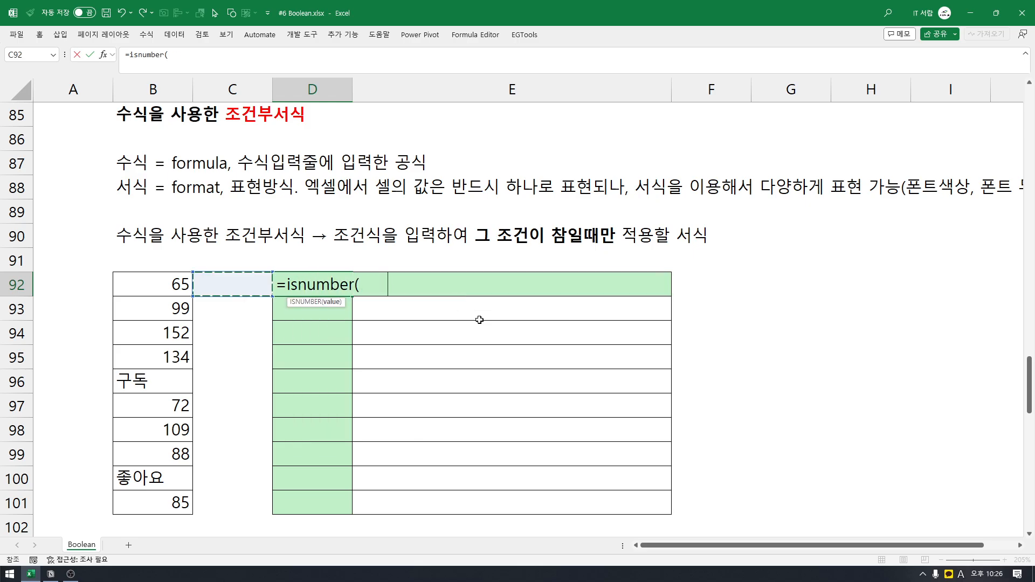
text()()
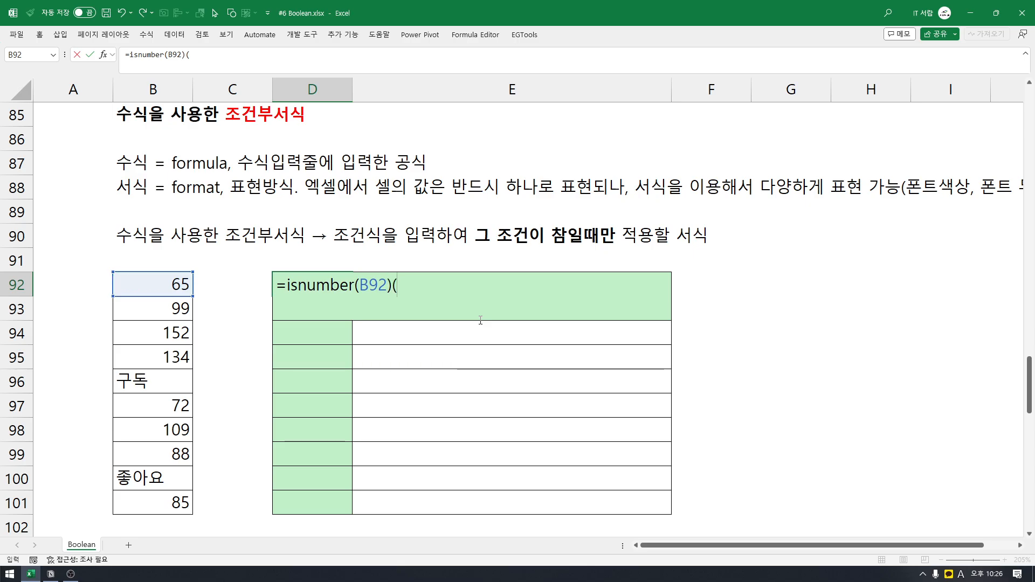
key(Return)
key(Up)
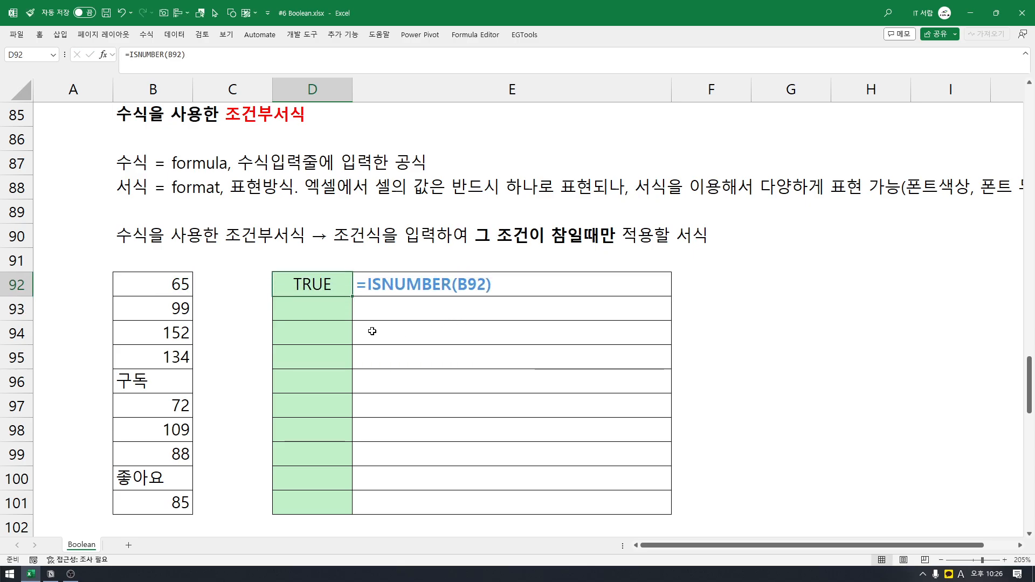
drag(353, 298, 347, 509)
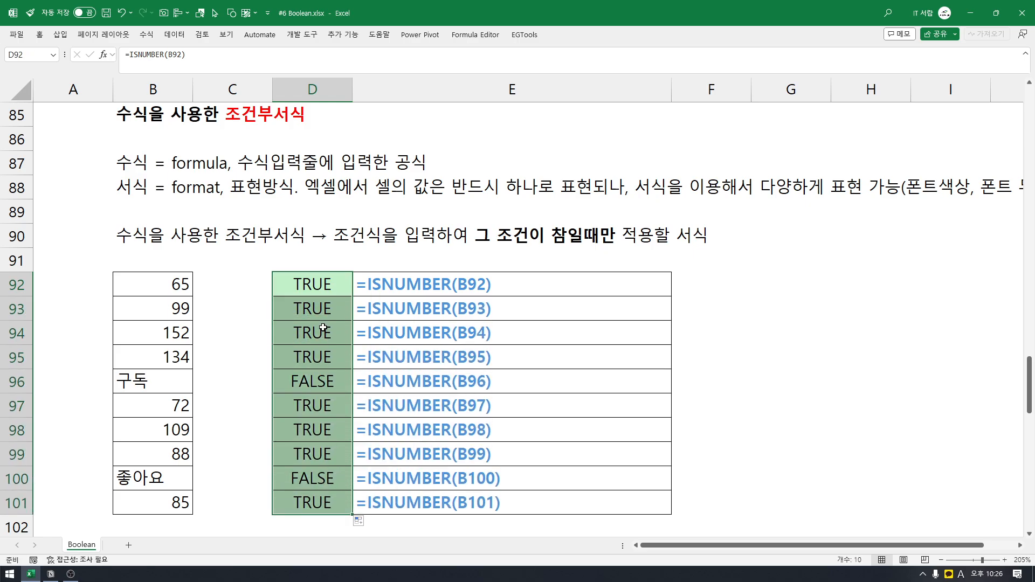
Copy the text of the ISNUMBER formula in D92 and leave the cell unedited.
click(335, 280)
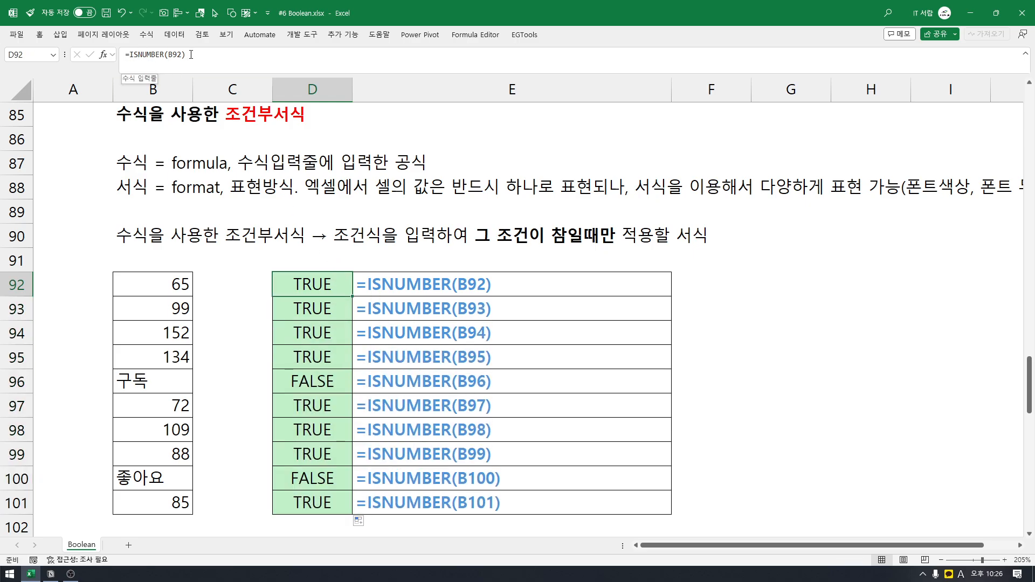
drag(190, 55, 160, 56)
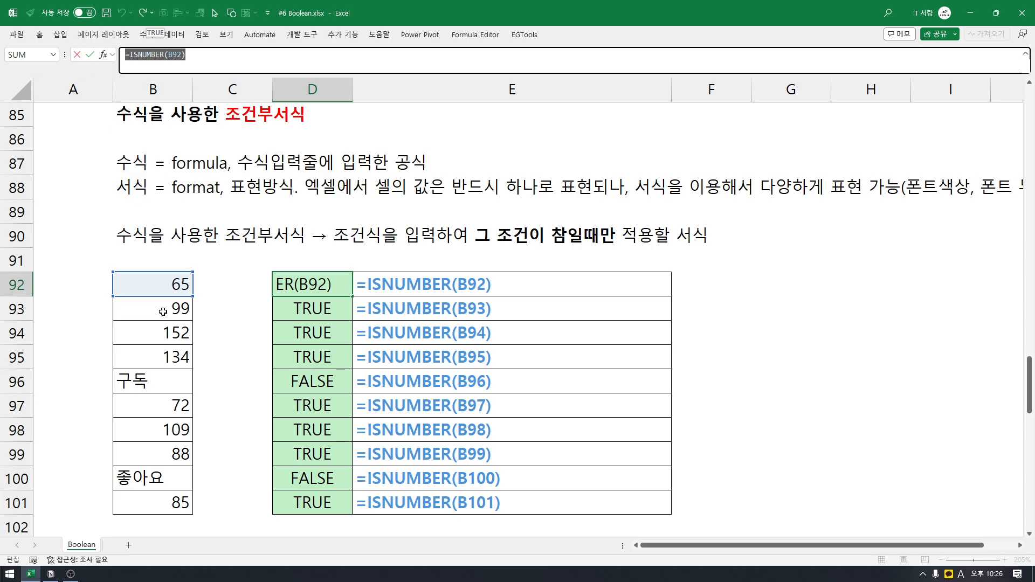
key(Escape)
Start a formula-based conditional formatting rule for B92:B101 with the condition =ISNUMBER(B92).
drag(167, 285, 142, 502)
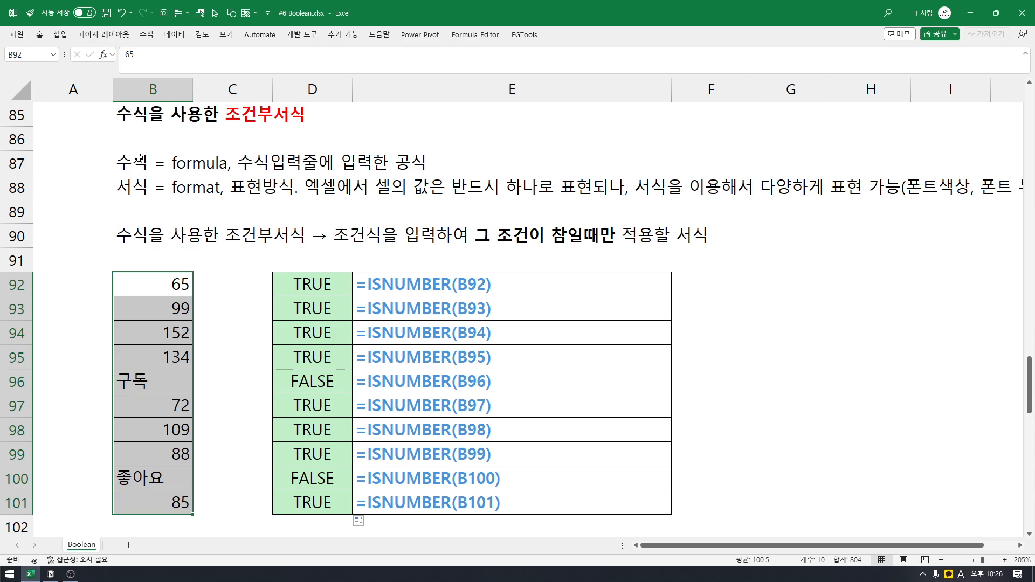
key(alt+h)
key(l)
key(n)
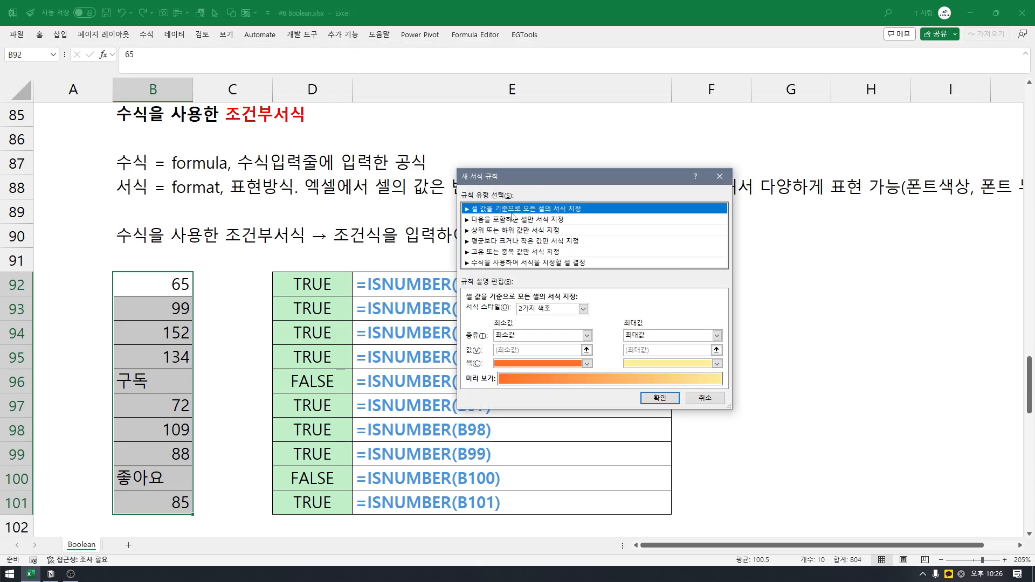
click(523, 265)
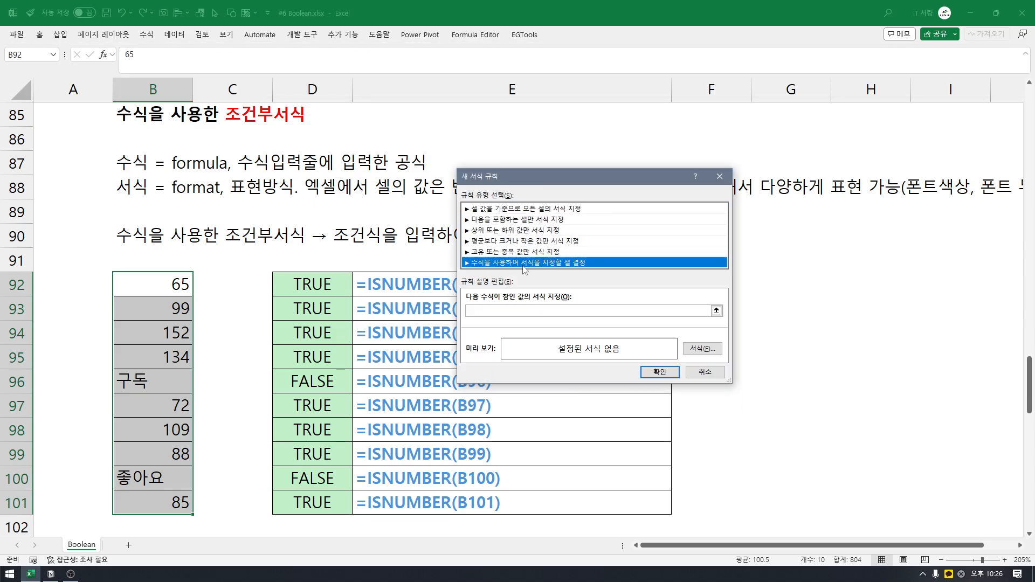
click(506, 312)
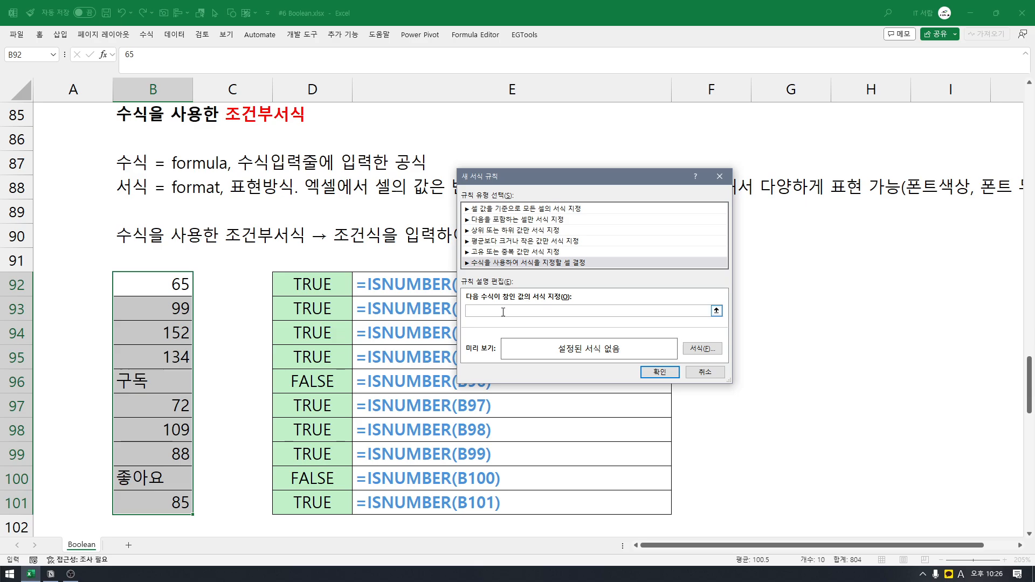
text(=ISNUMBER(B92))
Give the =ISNUMBER(B92) rule a light pink background fill and create the rule.
click(712, 350)
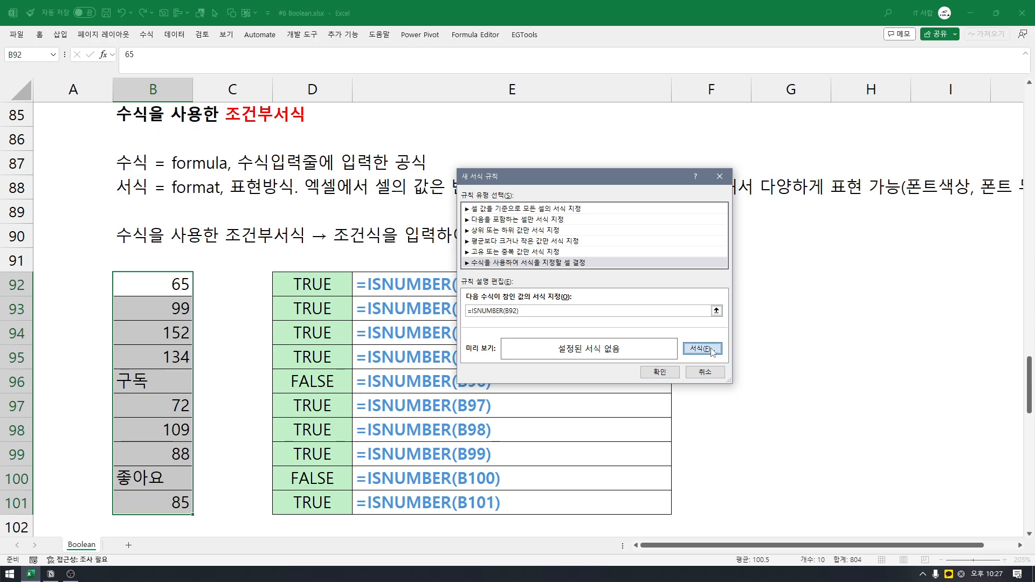
click(533, 139)
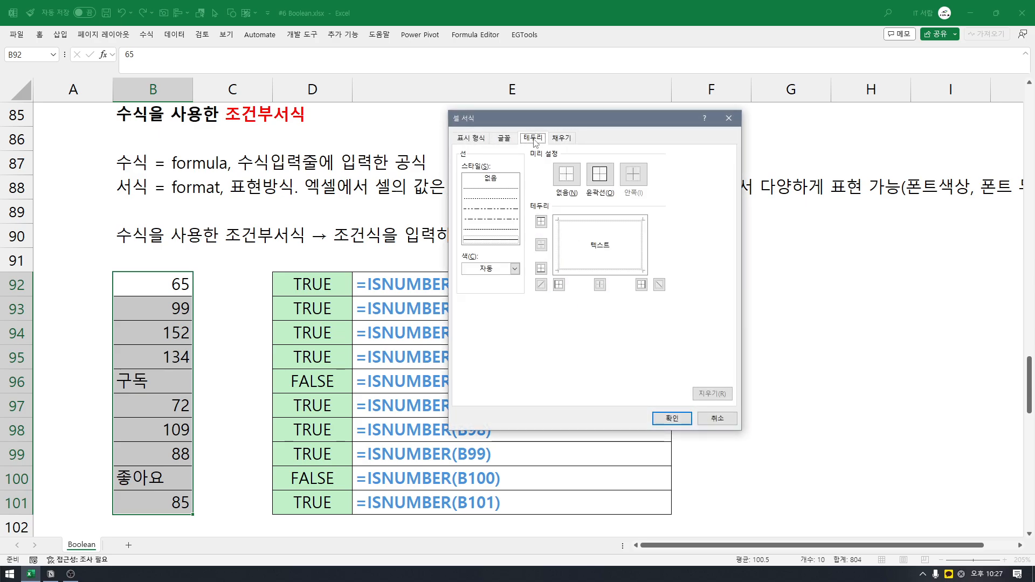
click(563, 138)
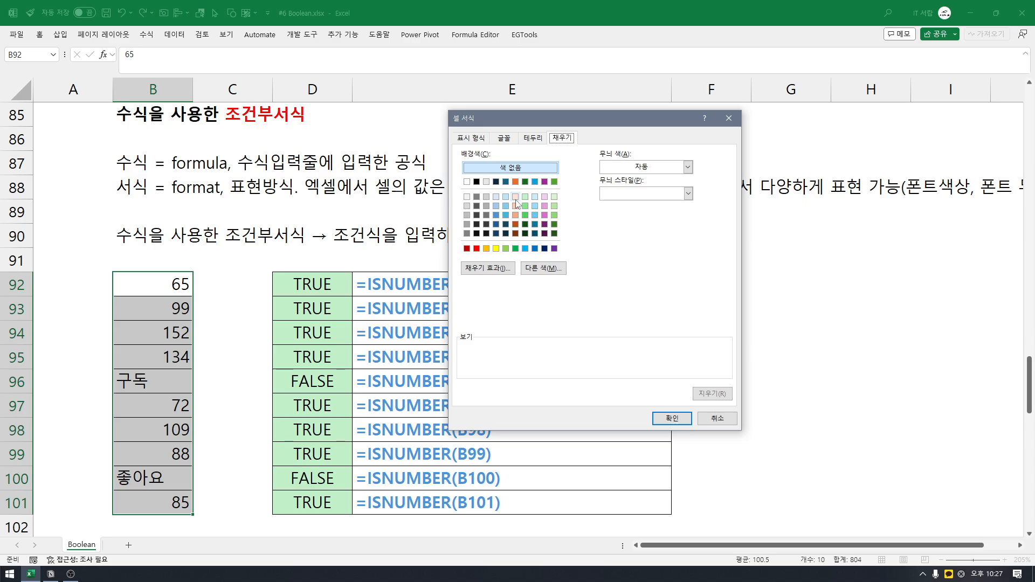
click(545, 206)
click(545, 196)
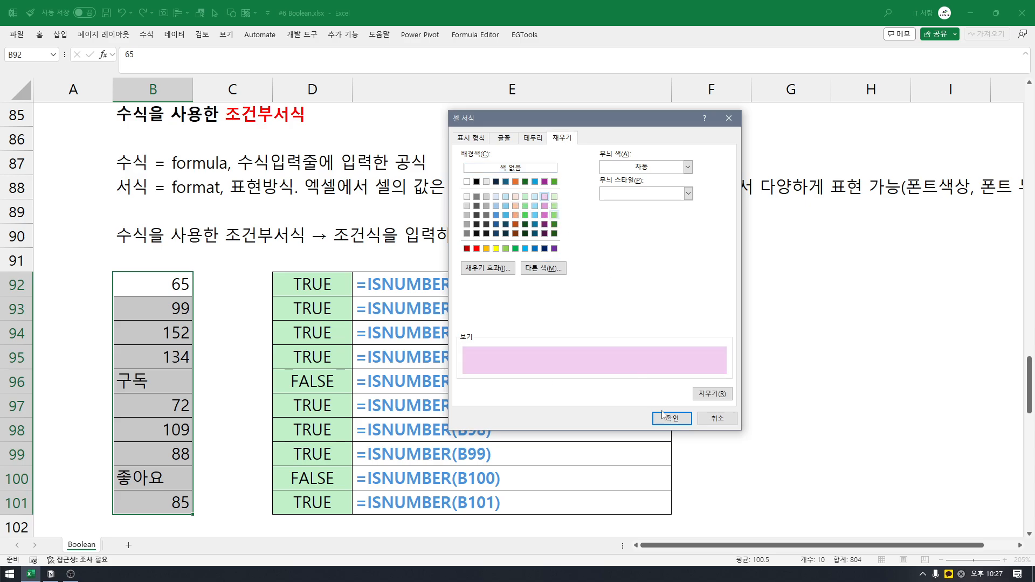
click(672, 419)
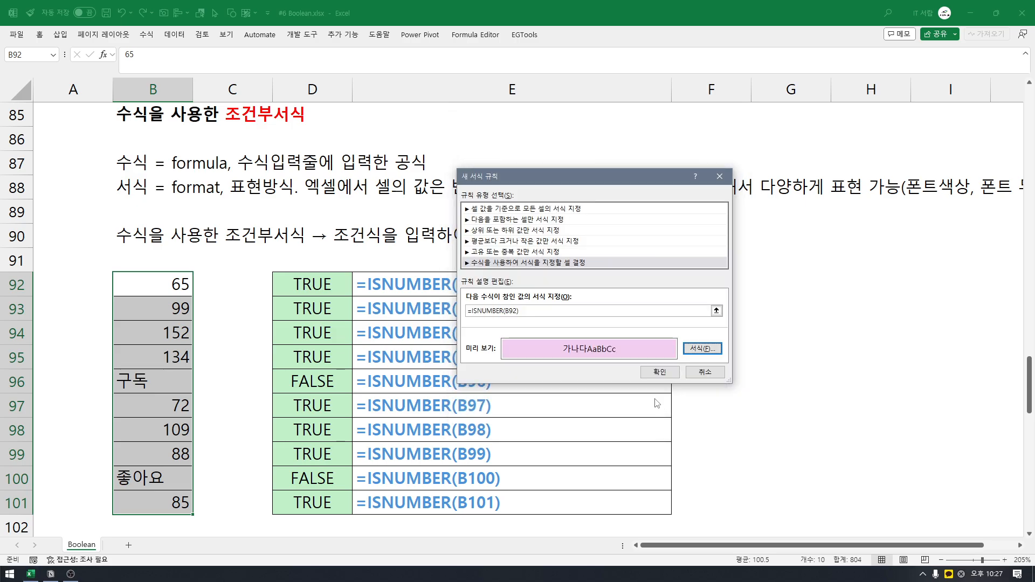
click(658, 371)
Compare the highlighting in B92:B101 with the ISNUMBER results in D92:D101, especially in rows 96 and 100.
click(165, 383)
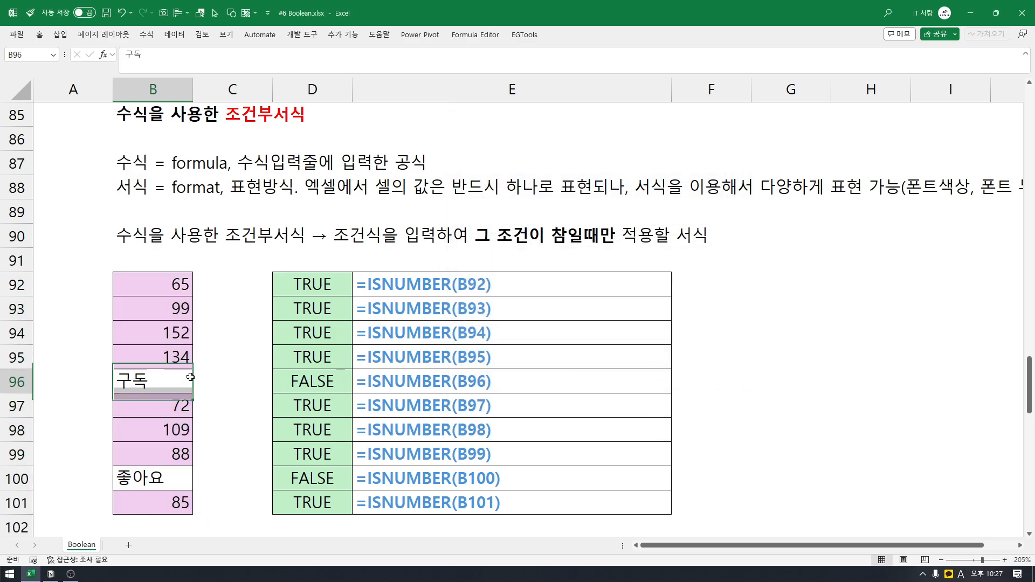
click(171, 281)
drag(171, 281, 173, 502)
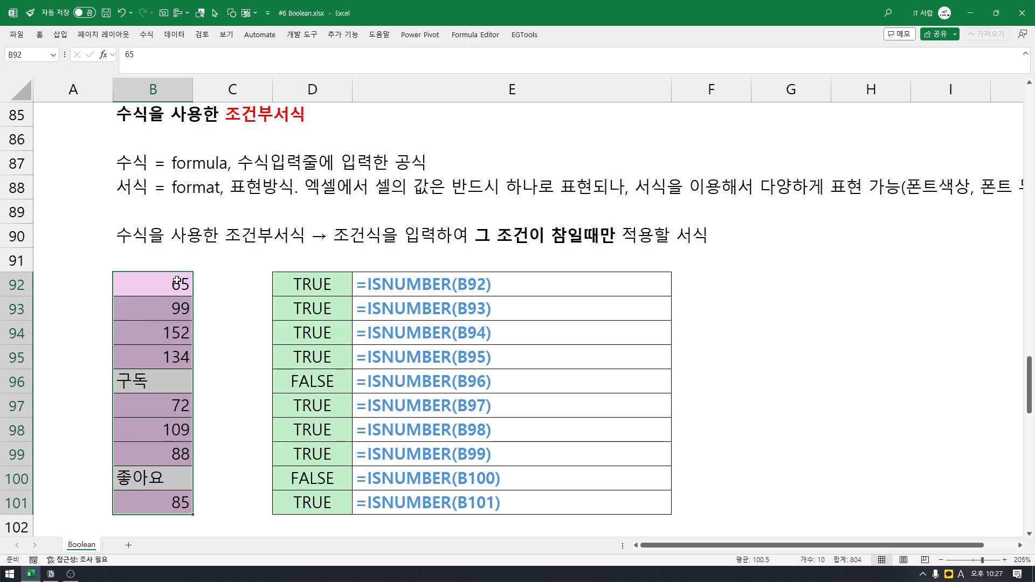
drag(177, 280, 172, 498)
click(324, 386)
click(443, 385)
click(312, 384)
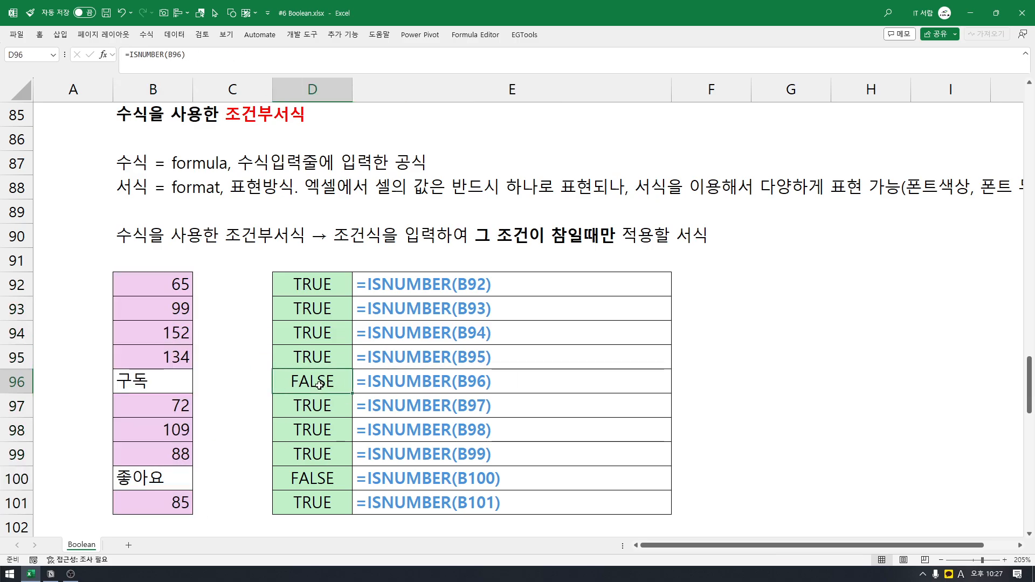
click(186, 386)
click(310, 476)
click(189, 484)
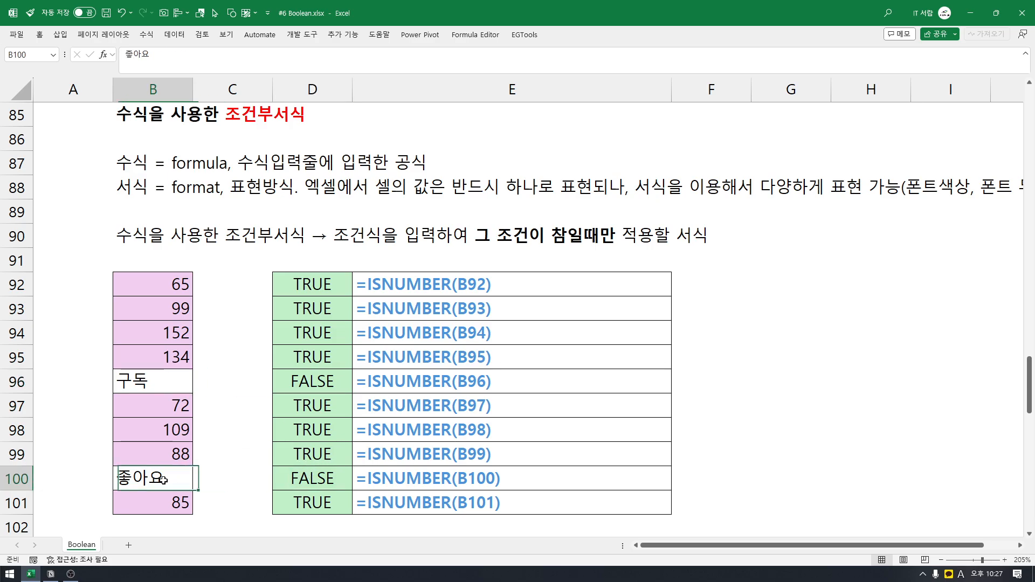
drag(177, 284, 175, 505)
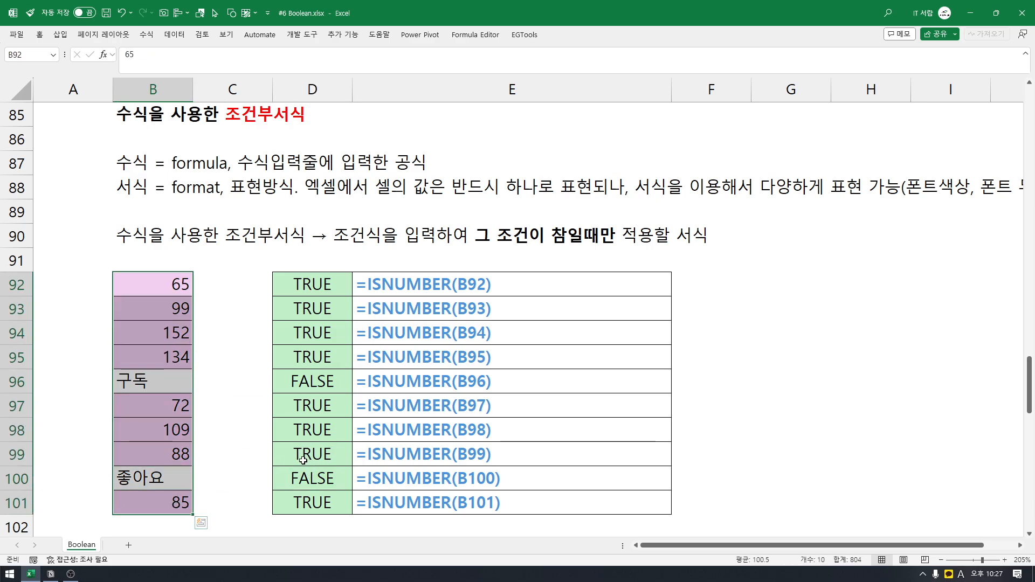
click(312, 285)
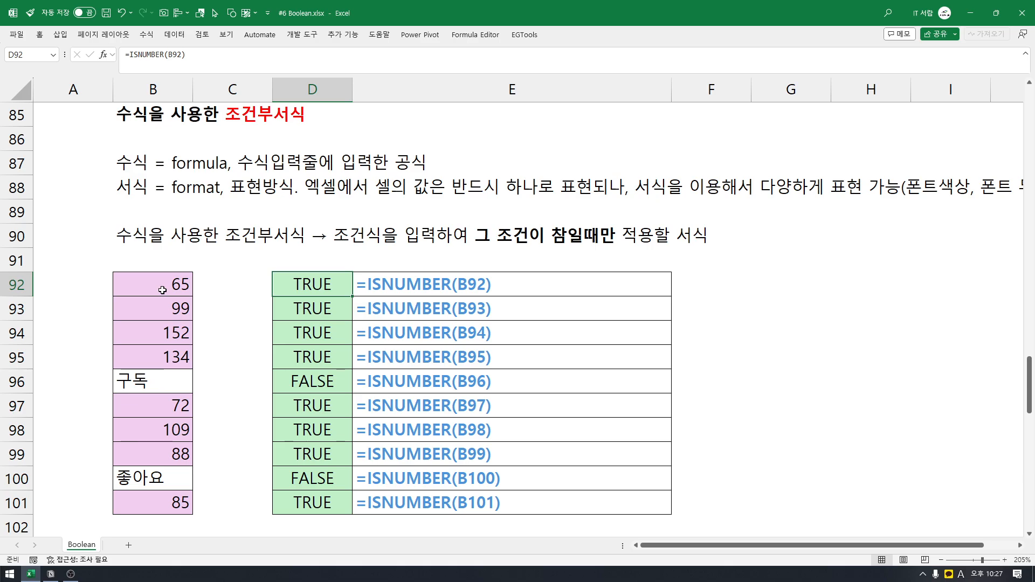
drag(162, 290, 176, 499)
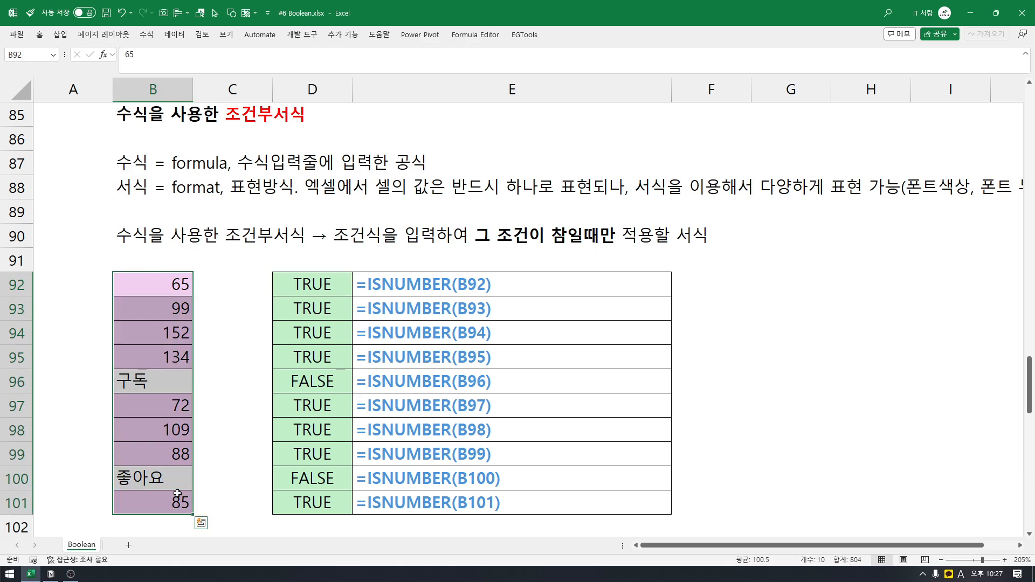
click(178, 496)
Open the conditional formatting rules manager for B92:B101 and select its existing rule.
drag(169, 285, 157, 503)
click(40, 34)
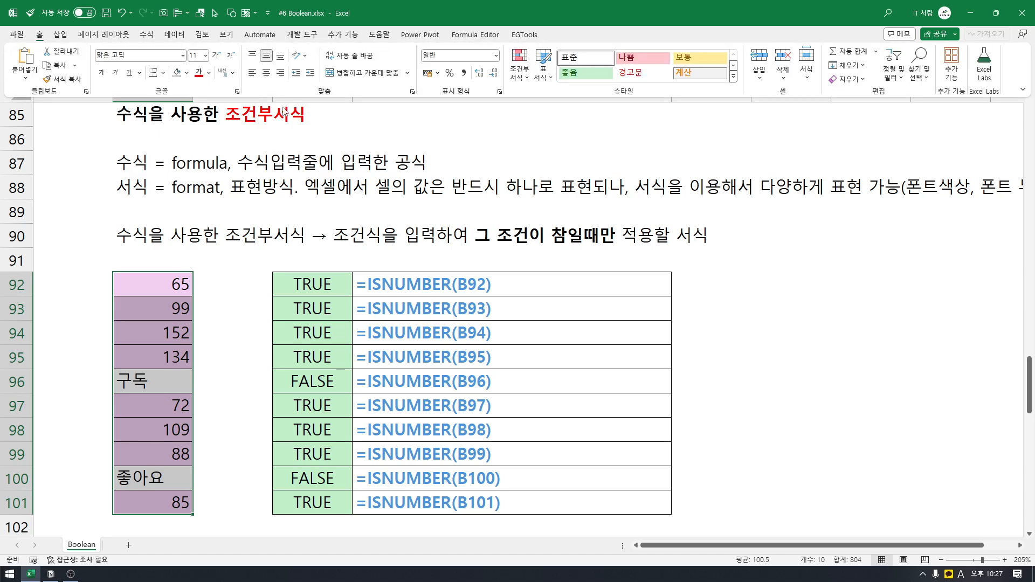
click(519, 70)
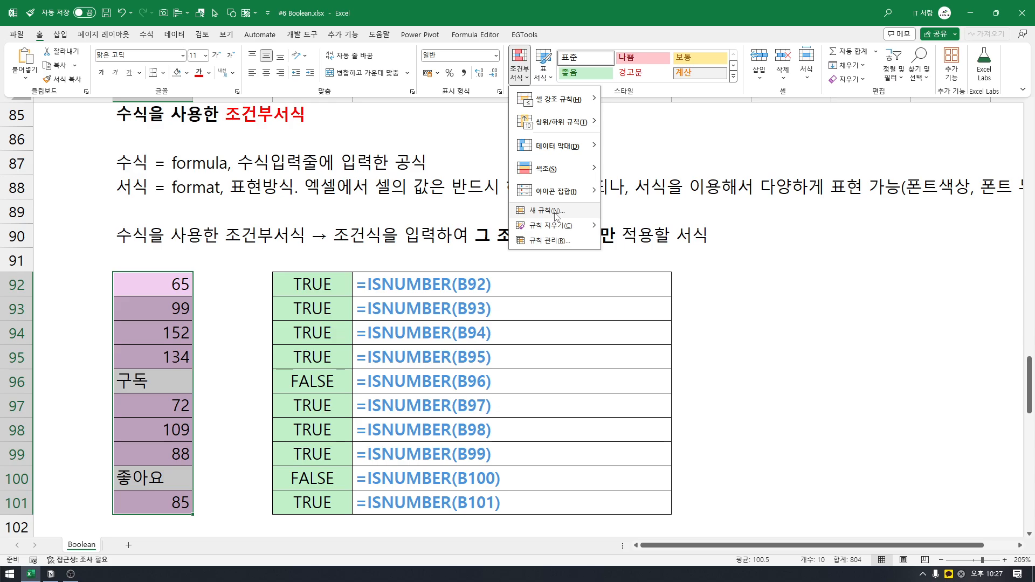
click(543, 241)
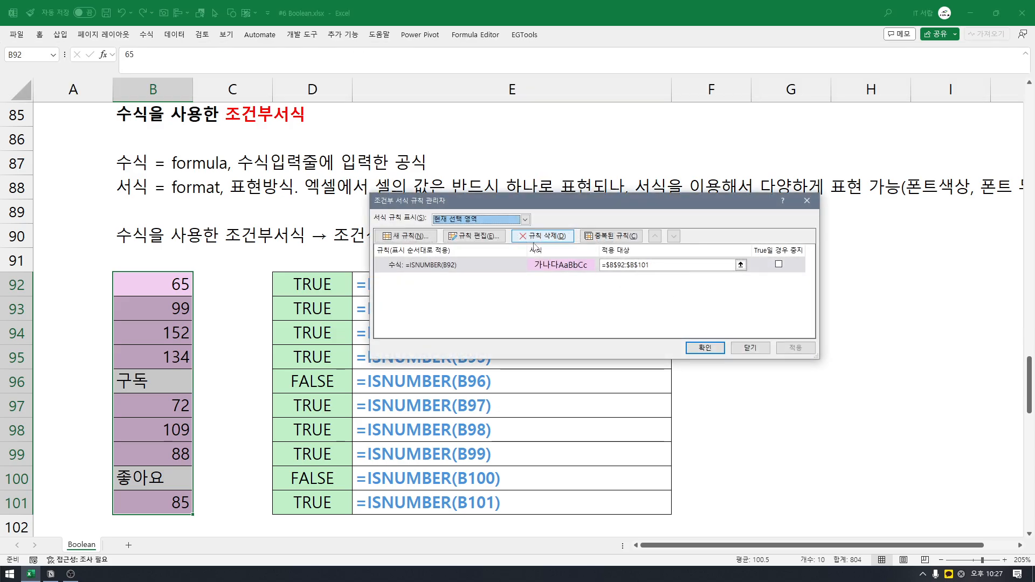
click(447, 266)
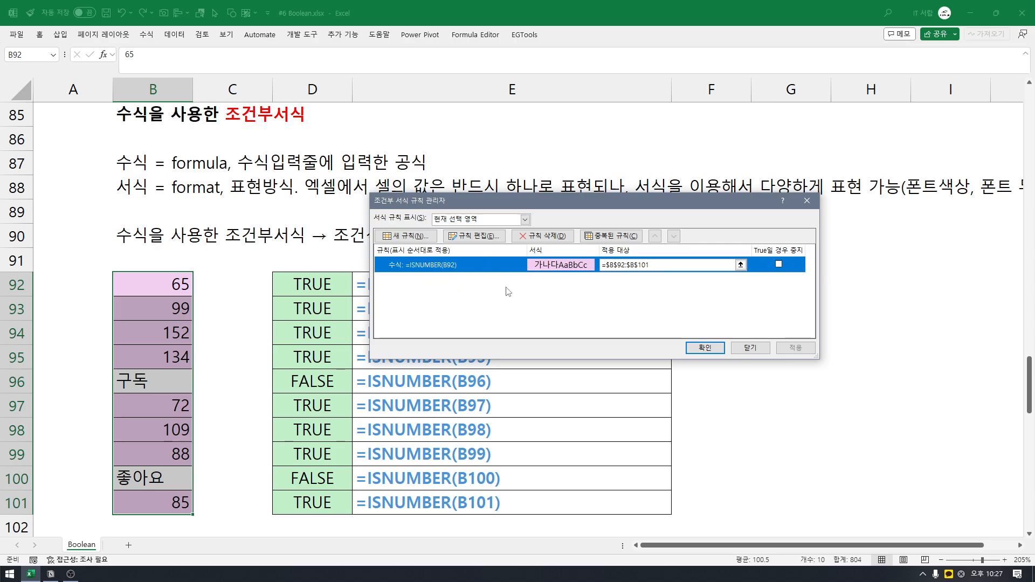
Change the selected rule's condition to =ISTEXT(B92) and apply it to B92:B101.
click(480, 240)
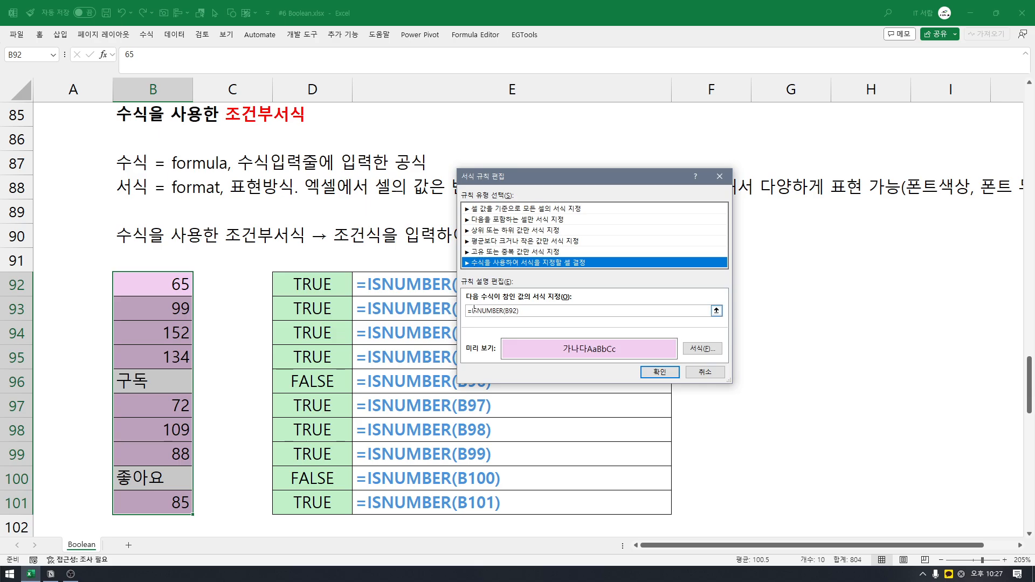
click(471, 311)
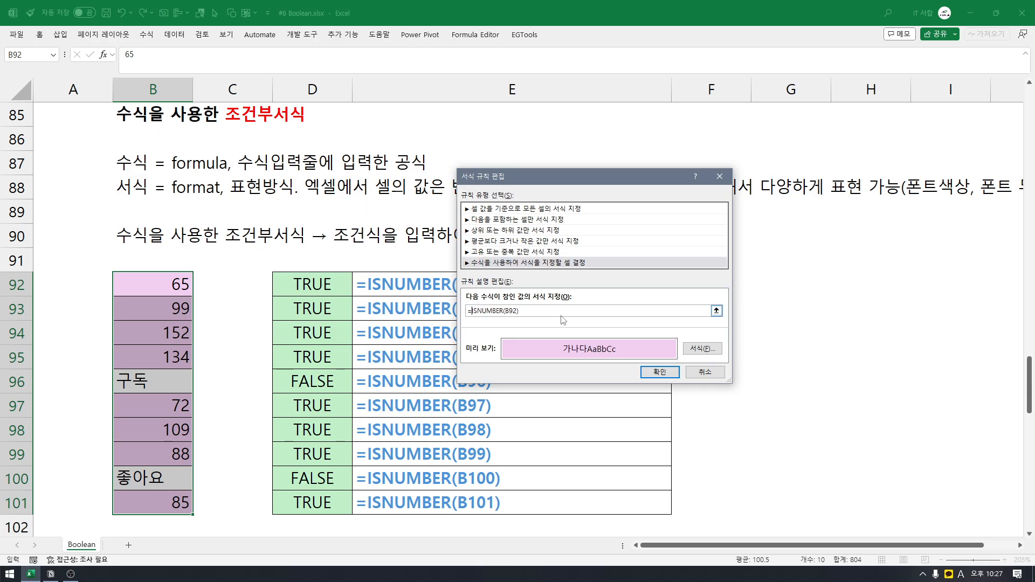
drag(478, 311, 504, 312)
text(text)
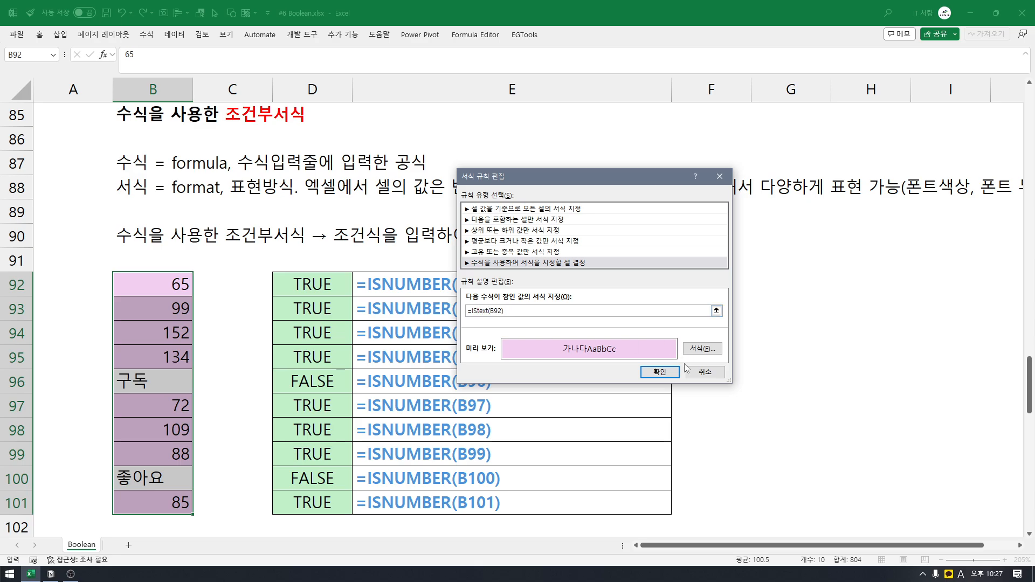
click(661, 372)
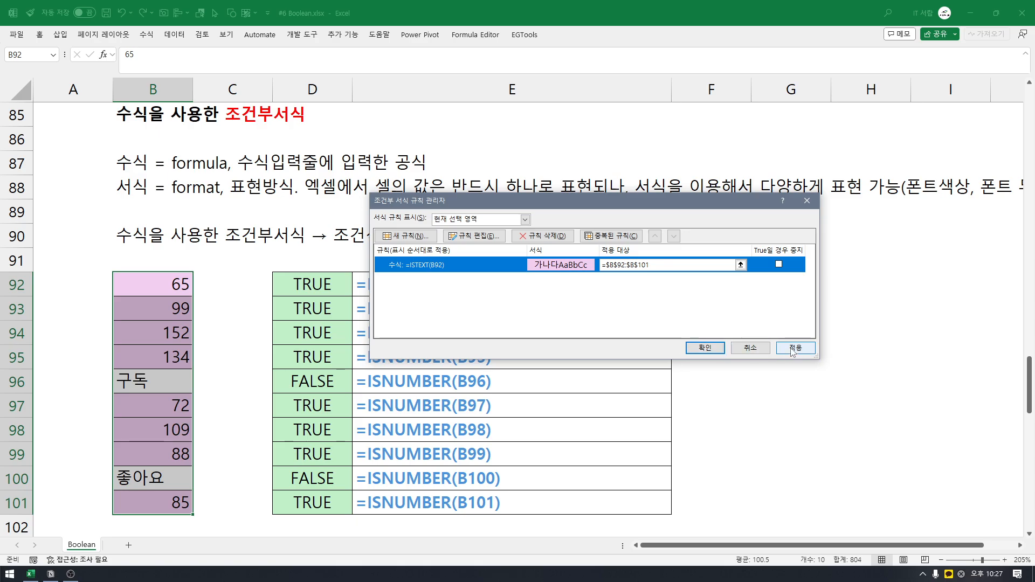
click(793, 348)
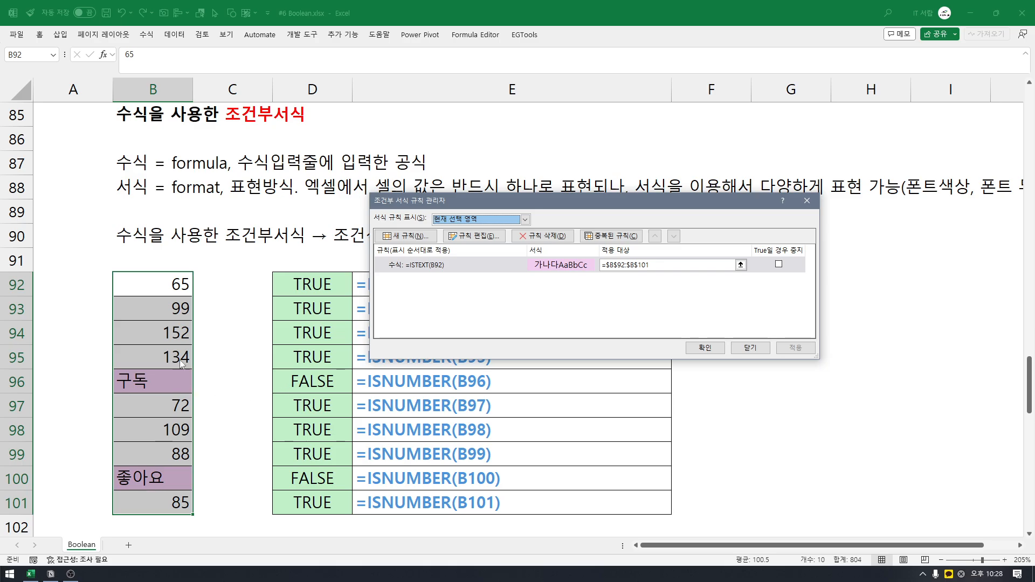
Set the rule's condition back to =ISNUMBER(B92) and apply it.
click(450, 263)
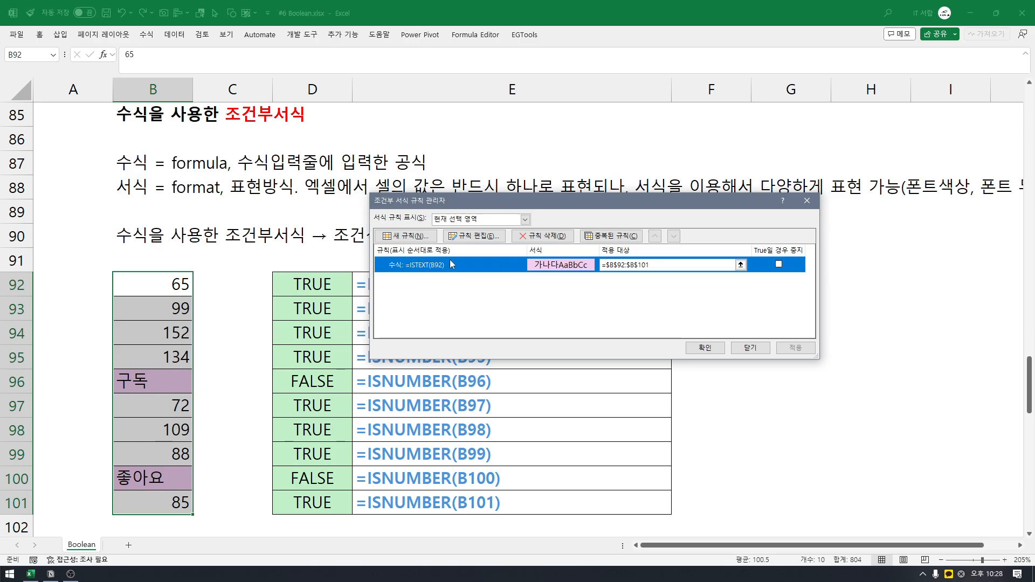
click(478, 236)
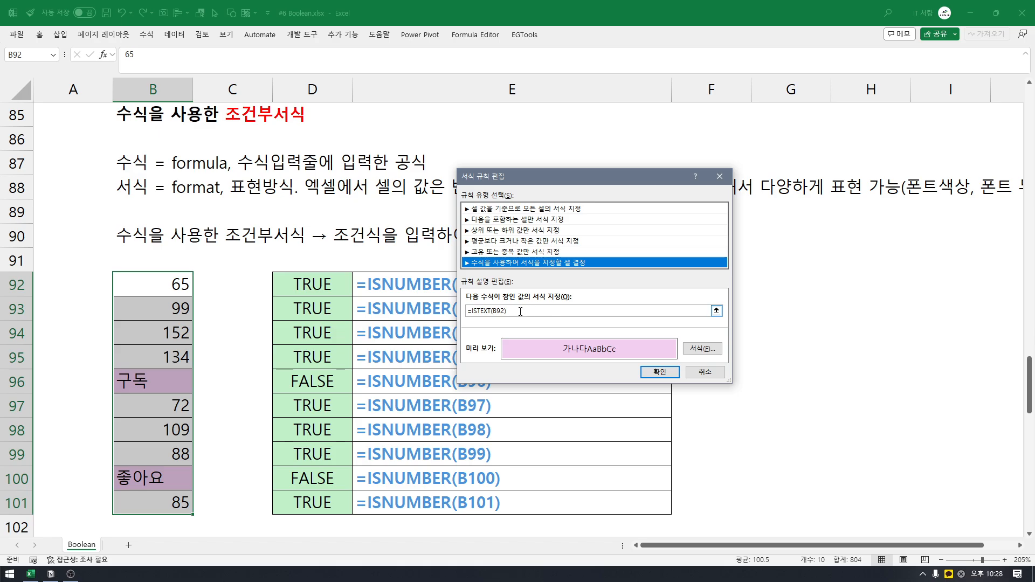
drag(478, 312, 491, 314)
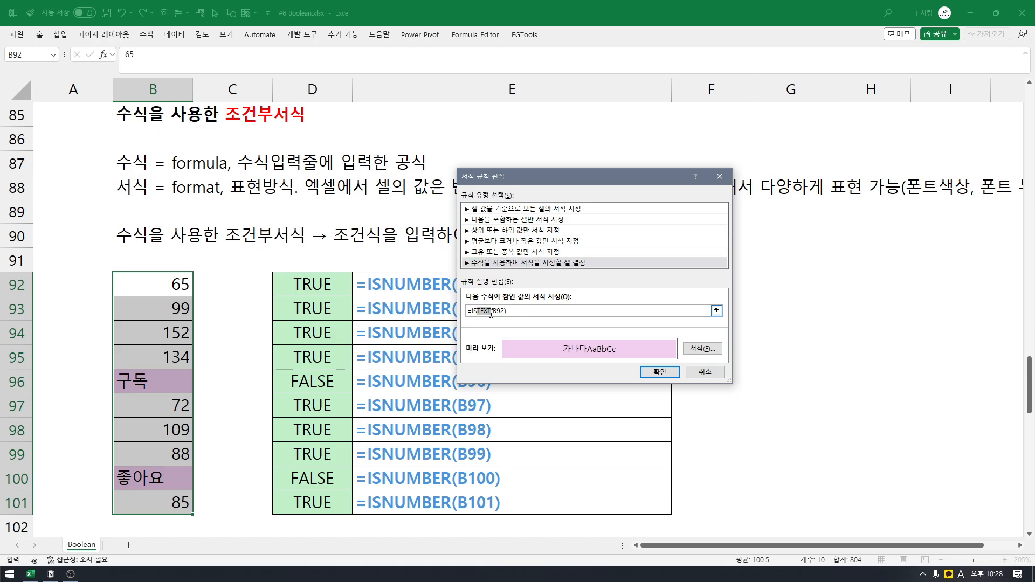
text(number)
key(Return)
click(796, 347)
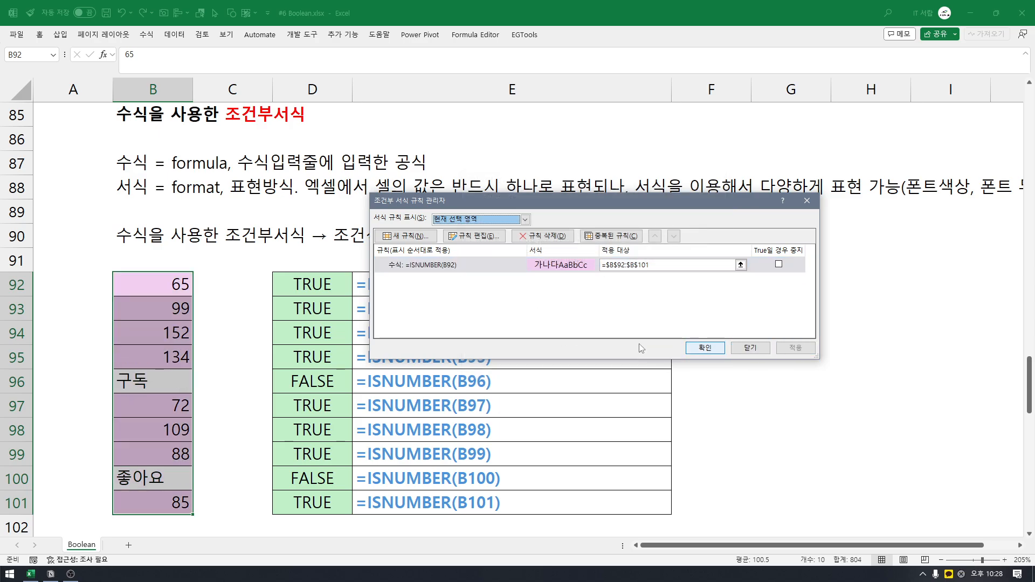
Wrap the rule's condition in NOT so it reads =NOT(ISNUMBER(B92)), and apply it to B92:B101.
click(473, 236)
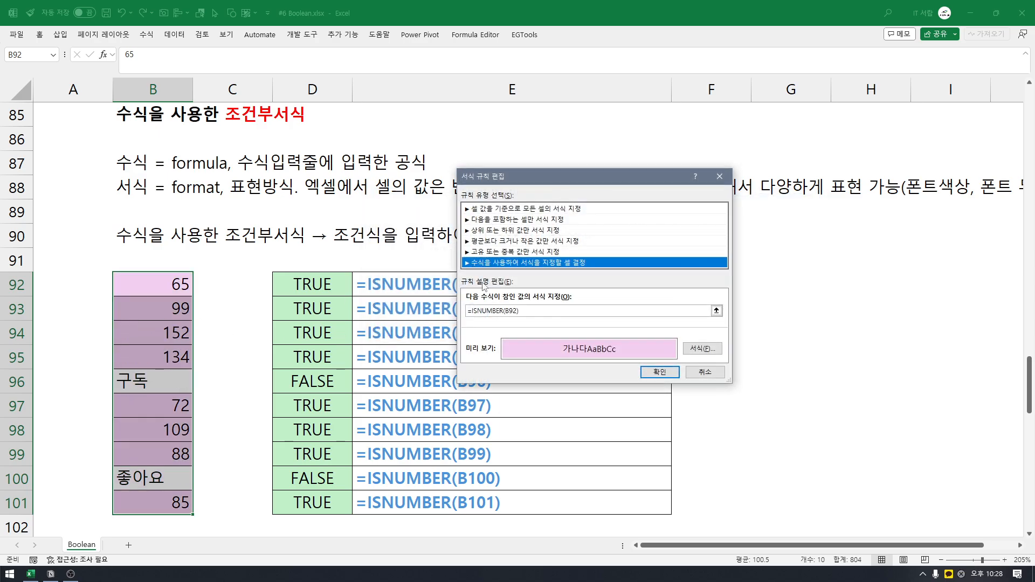
click(477, 312)
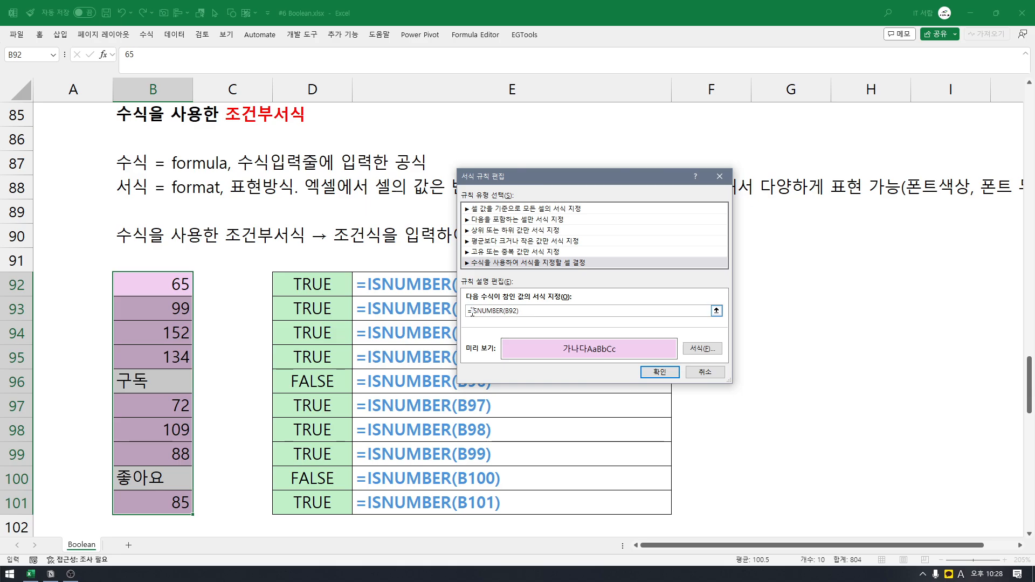
drag(471, 311, 547, 316)
click(511, 314)
text(not()
key(End)
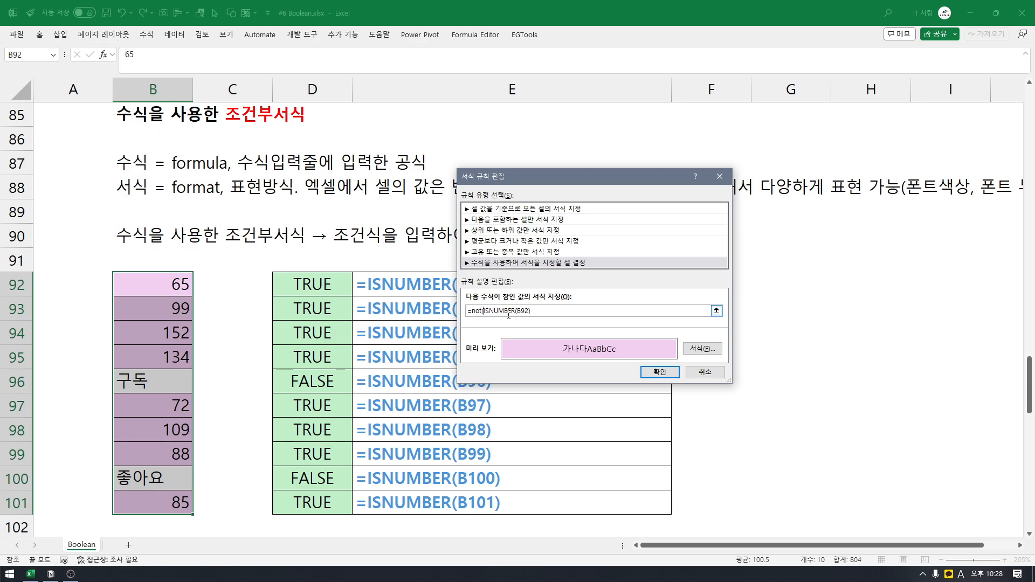
click(547, 310)
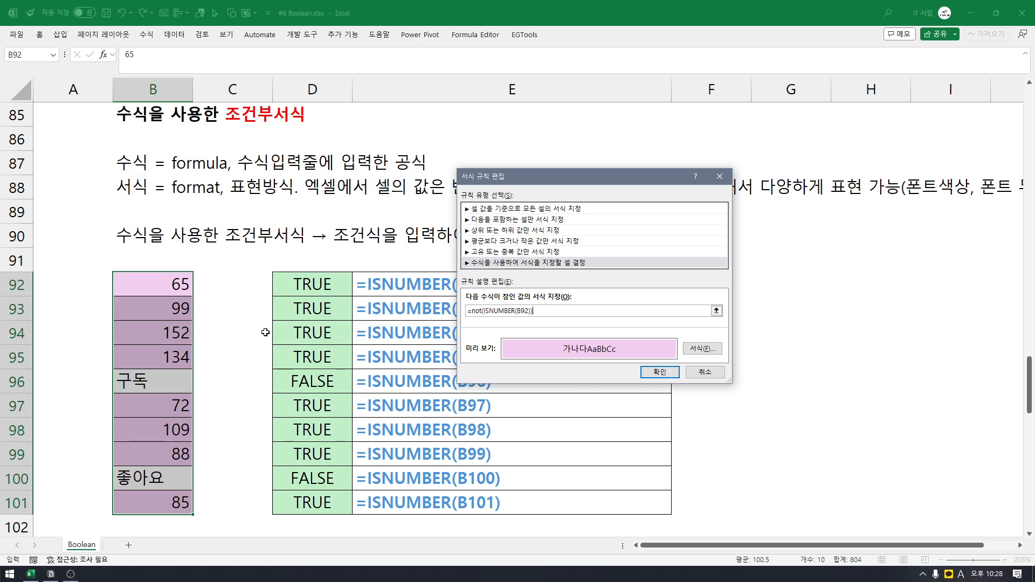
click(660, 372)
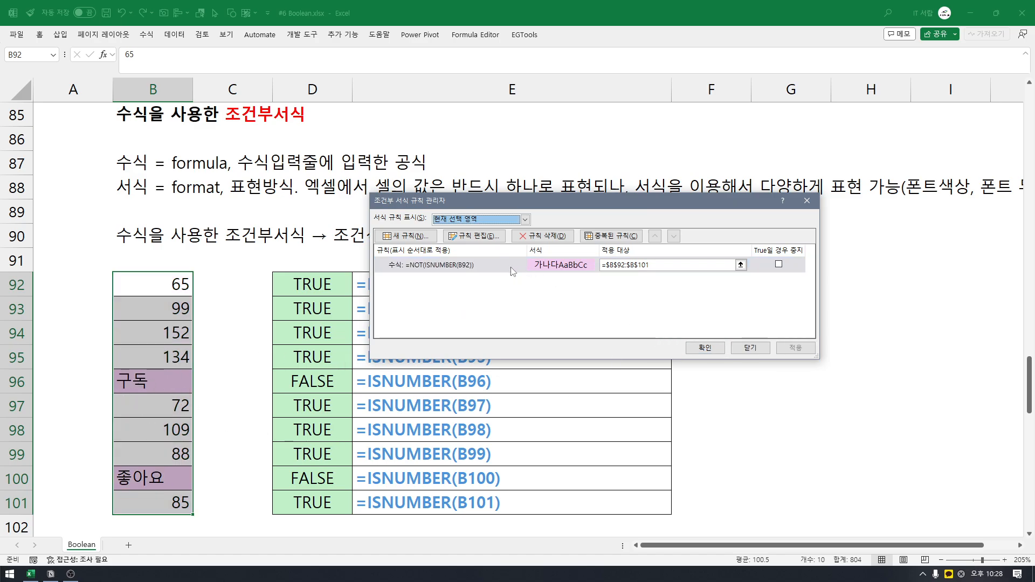
Review the NOT(ISNUMBER) condition in the rule editor, close the rules manager and select B92.
click(468, 236)
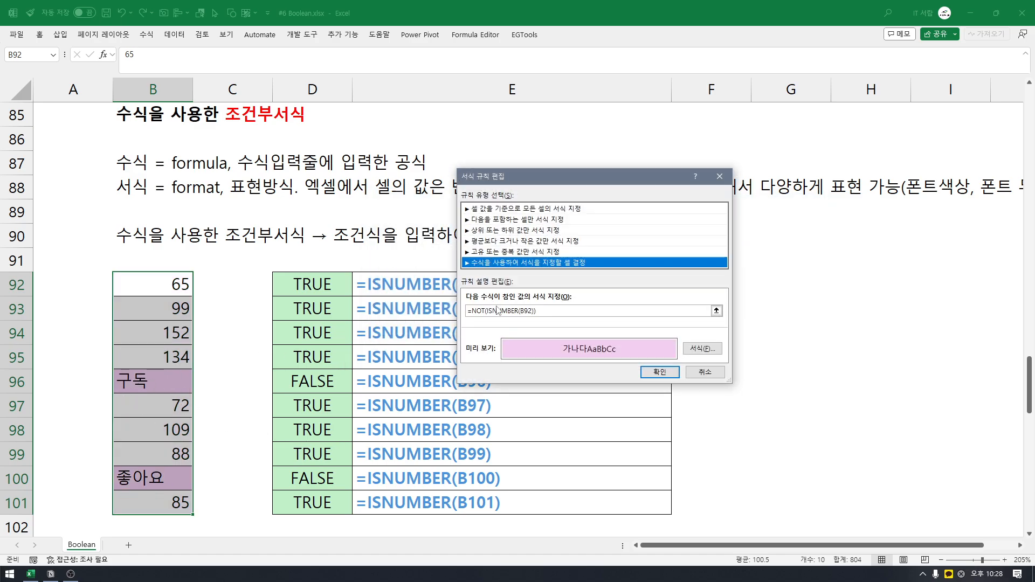
click(552, 310)
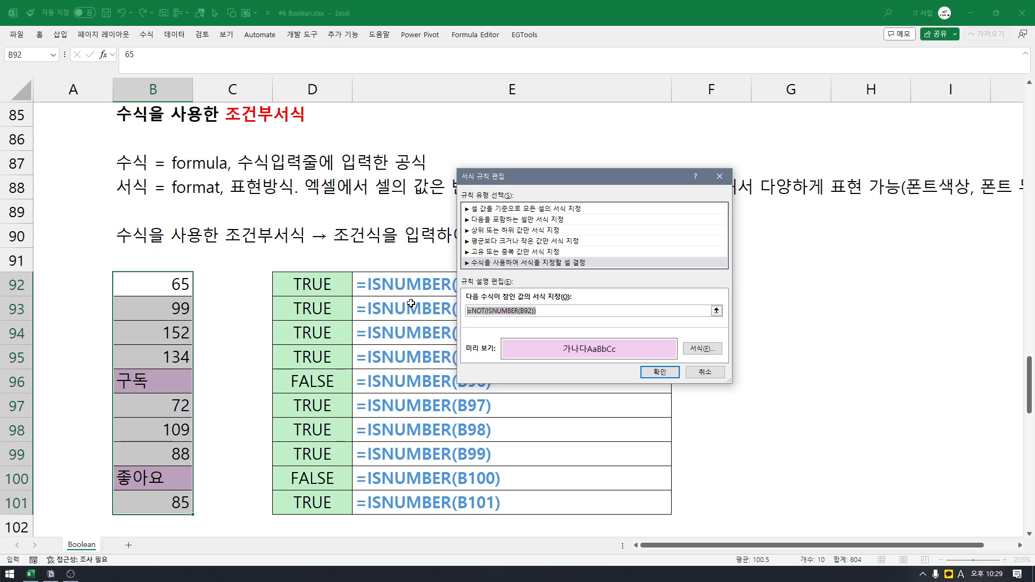
click(673, 372)
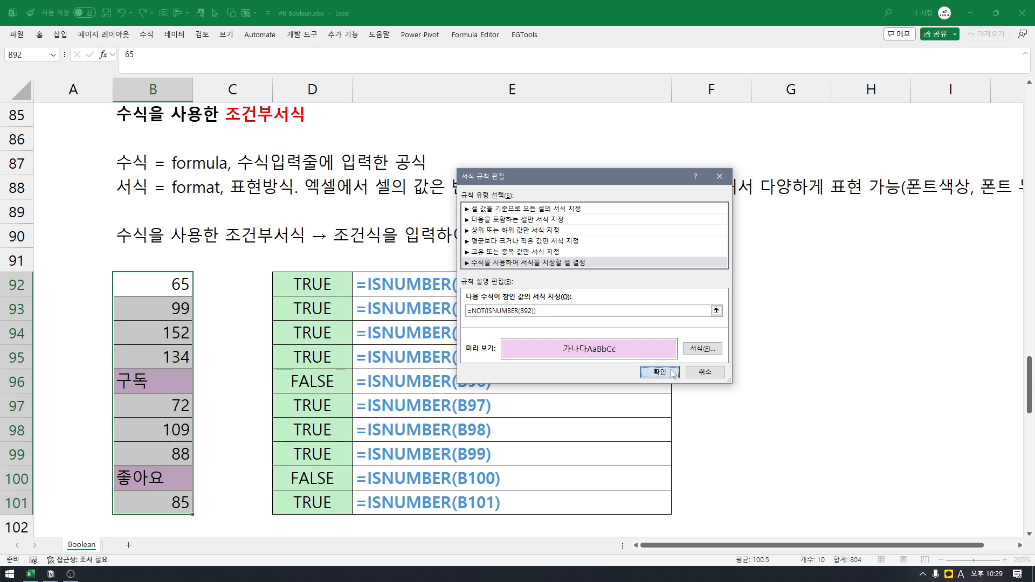
click(689, 345)
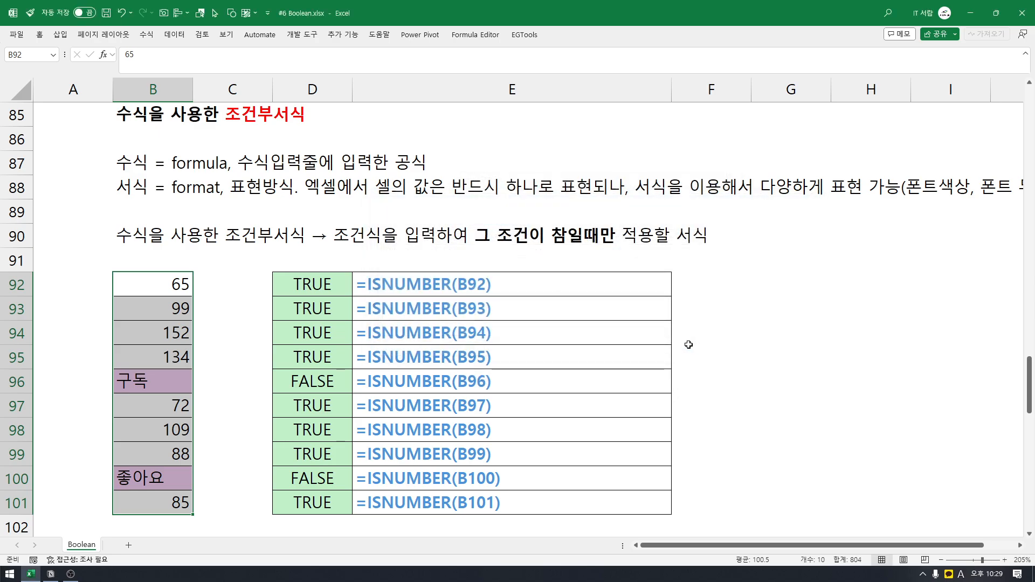
click(169, 286)
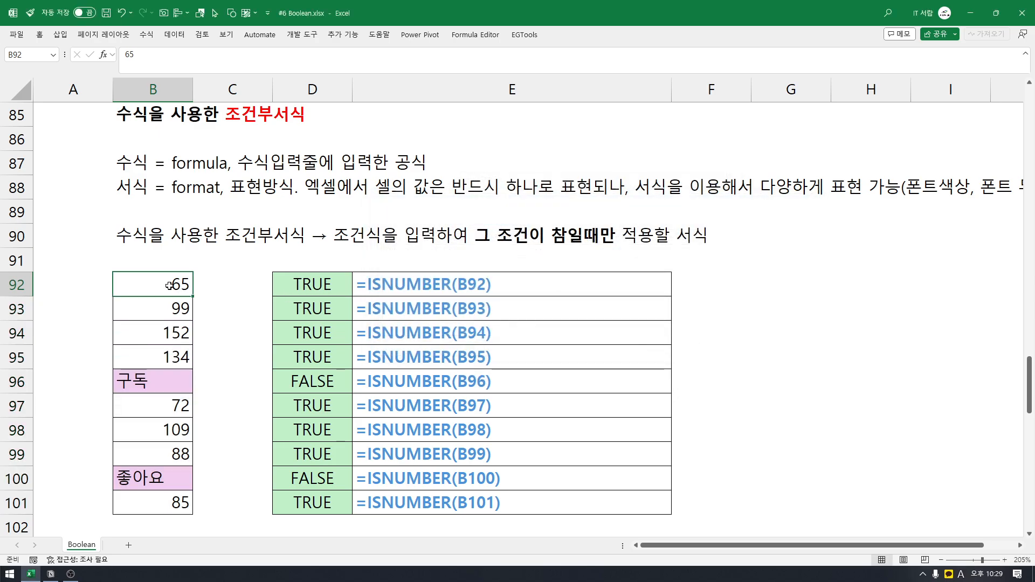
Review the formatted range B92:B101, the formula and format notes in rows 87–88, and the ISNUMBER formula in D92.
drag(170, 285, 200, 522)
click(188, 504)
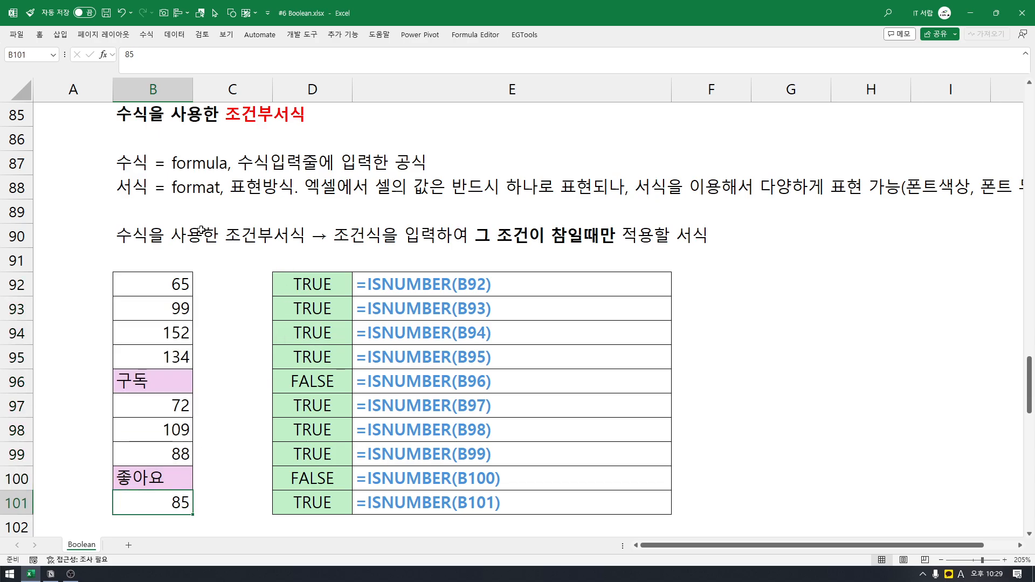
click(141, 165)
click(141, 187)
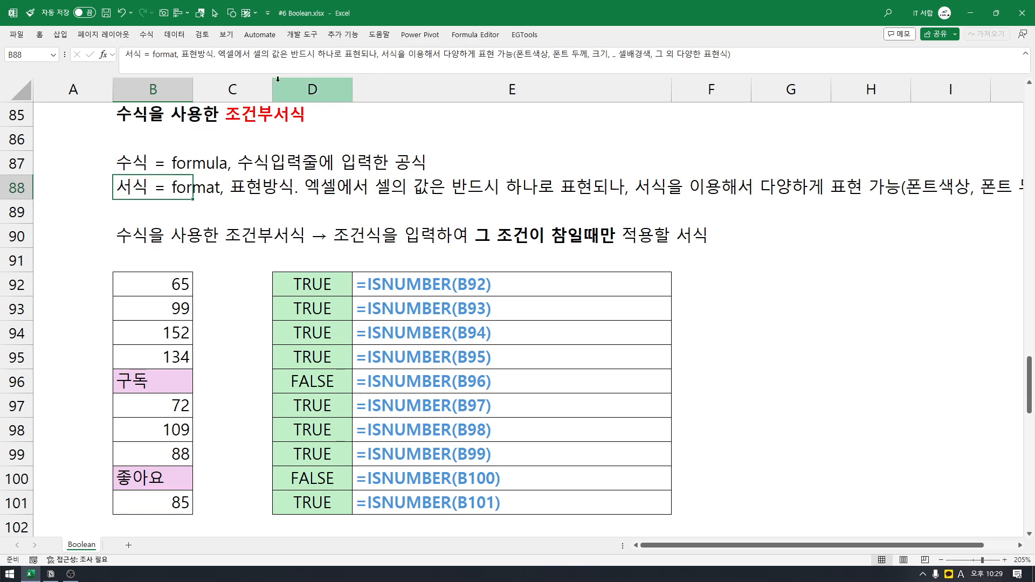
click(395, 145)
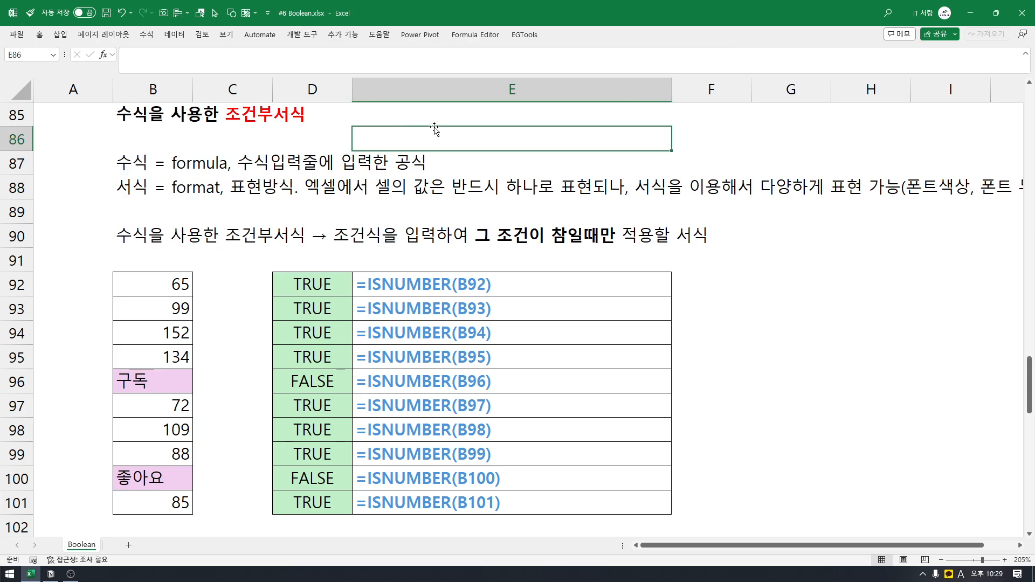
key(ctrl+Down)
click(312, 292)
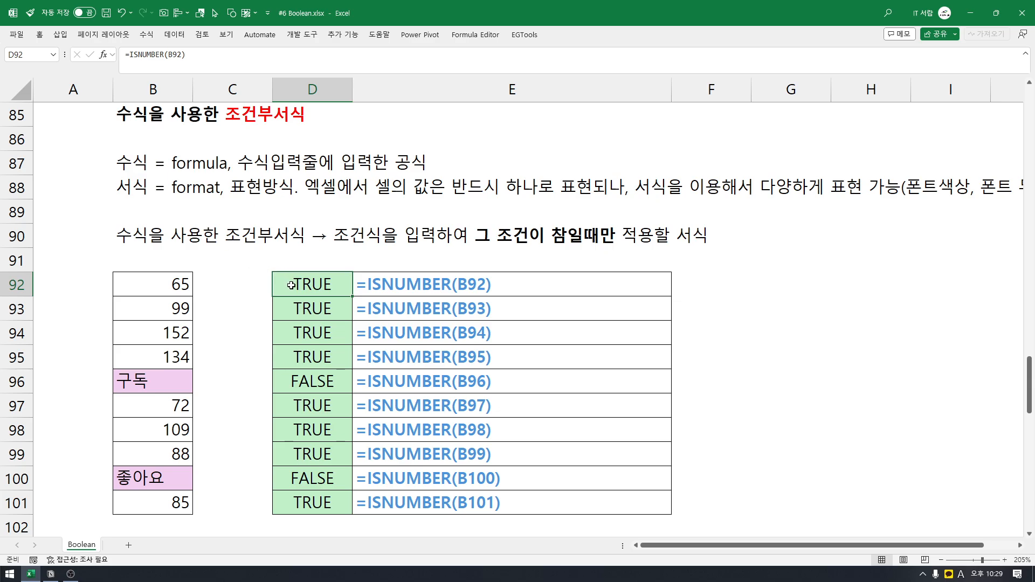
click(123, 54)
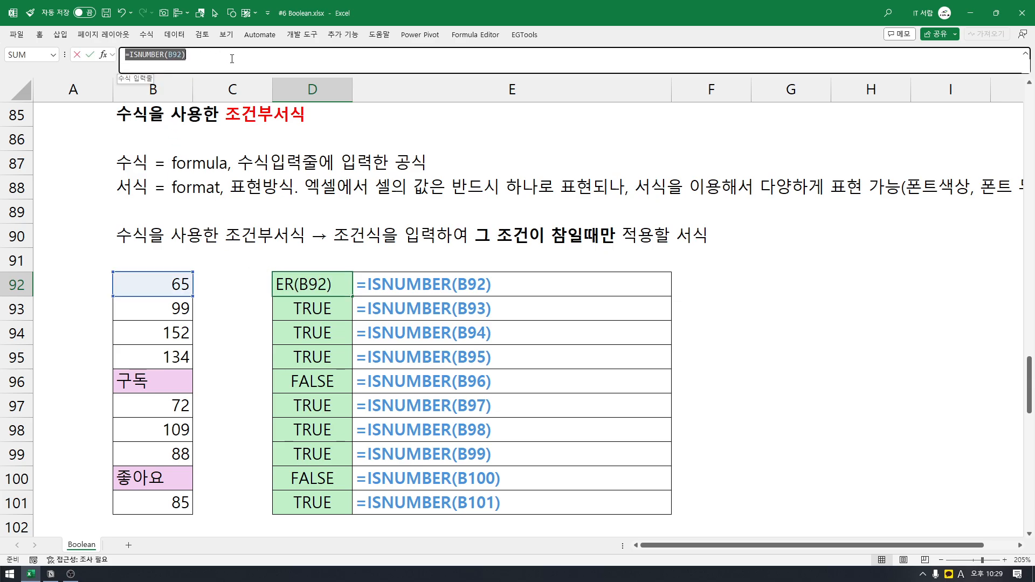
key(Escape)
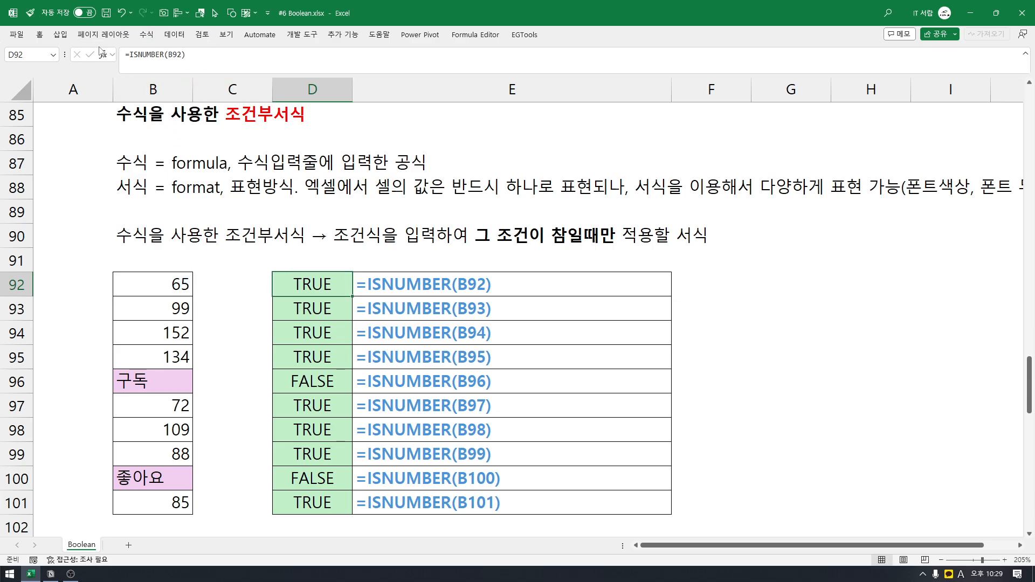
click(177, 288)
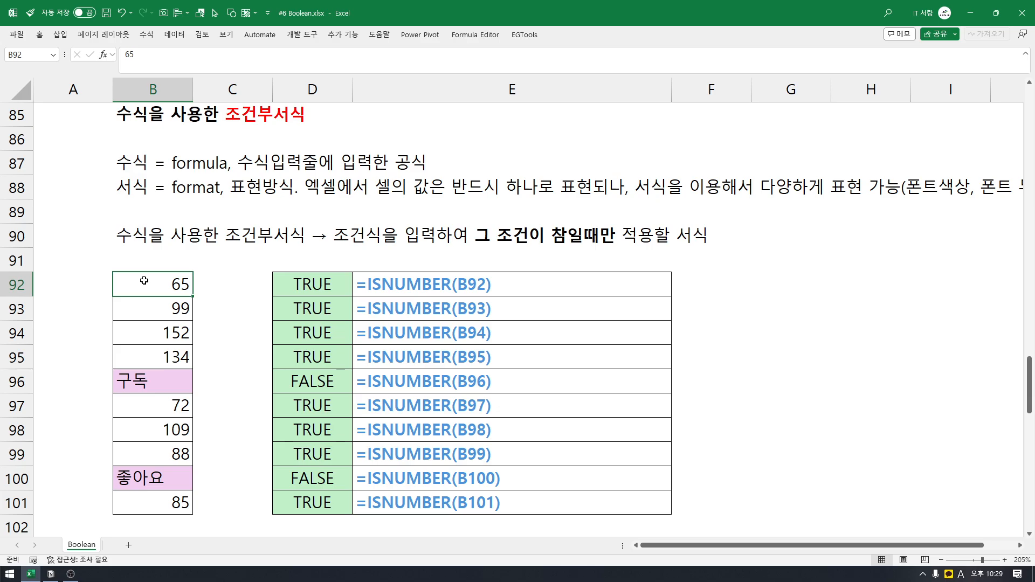
click(314, 283)
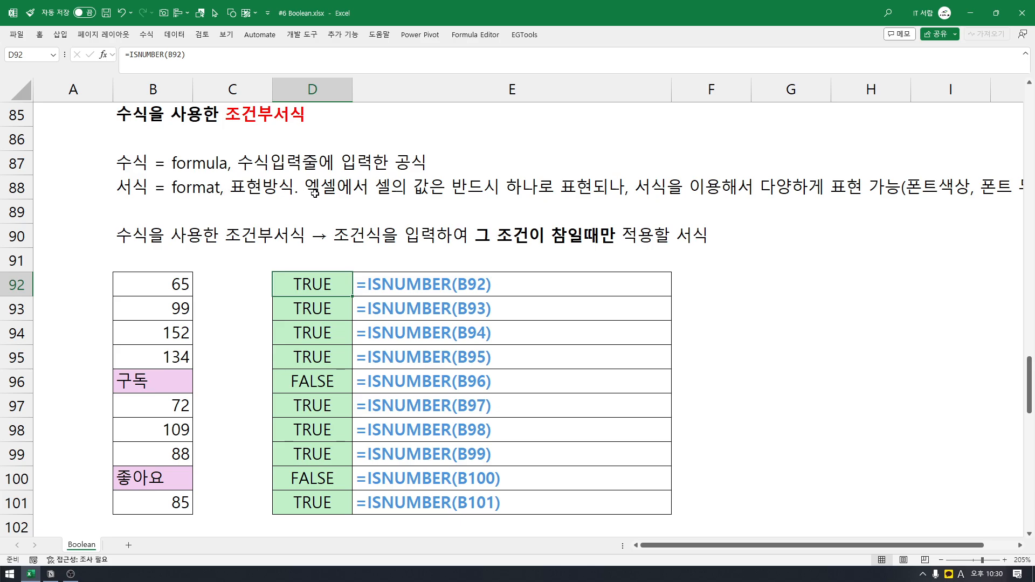
Delete the heading in B104 above the four numbered summary notes.
scroll(446, 321, down, 1)
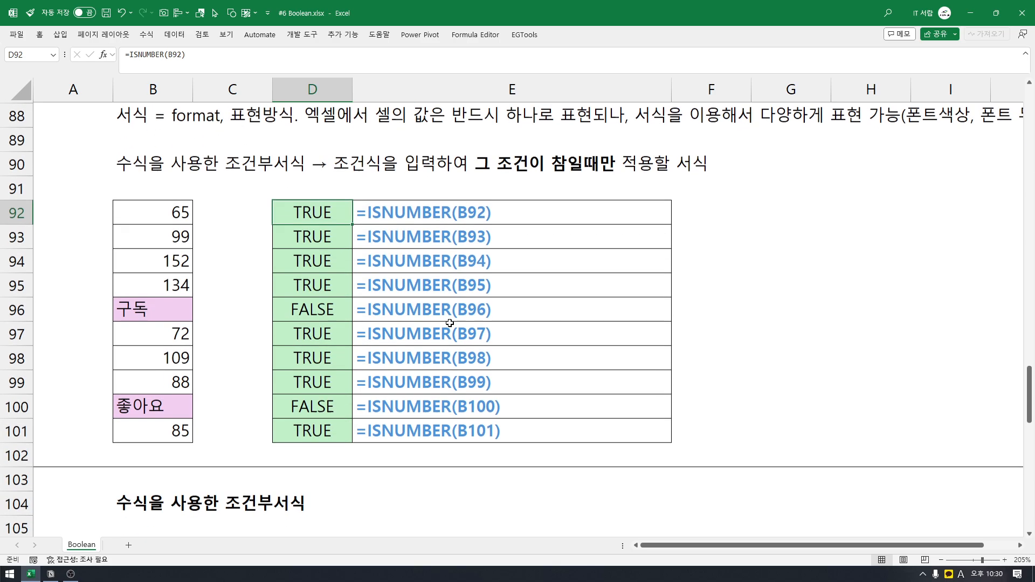
scroll(447, 322, down, 2)
scroll(449, 323, down, 1)
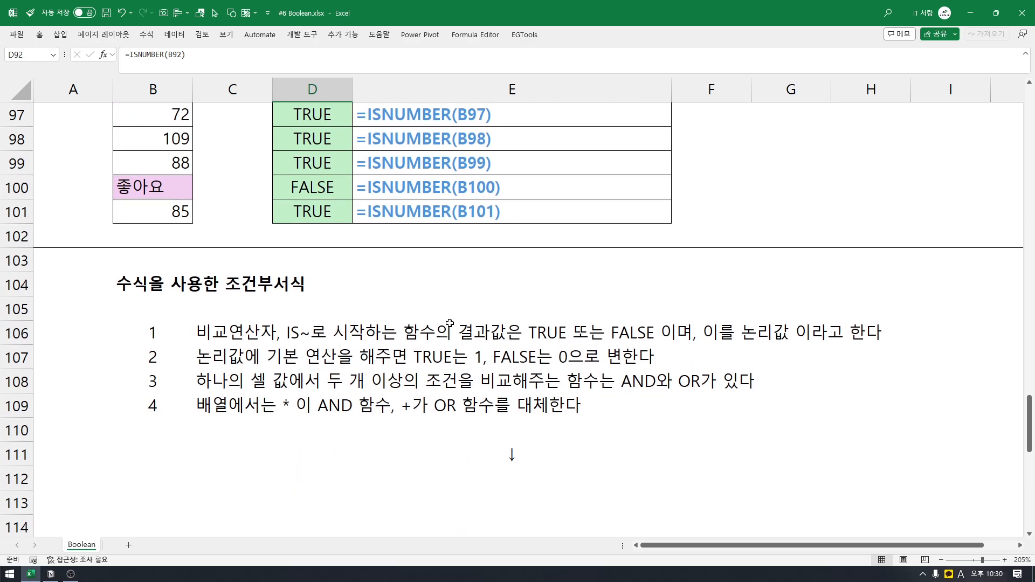
click(164, 297)
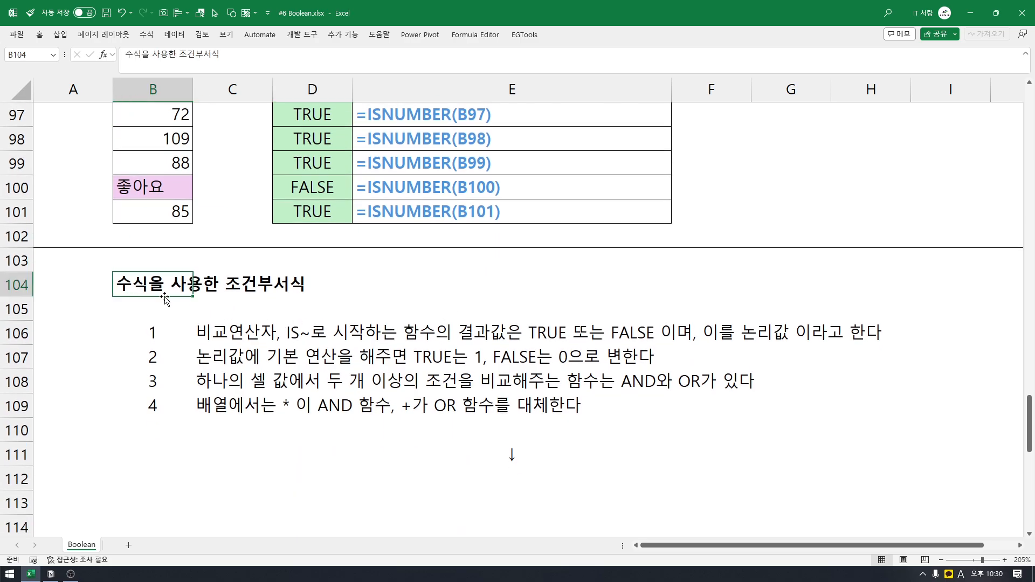
key(Delete)
click(165, 301)
Go through the four summary notes in rows 106–109 on logical values, TRUE/FALSE arithmetic, AND/OR and array operators.
scroll(156, 262, down, 1)
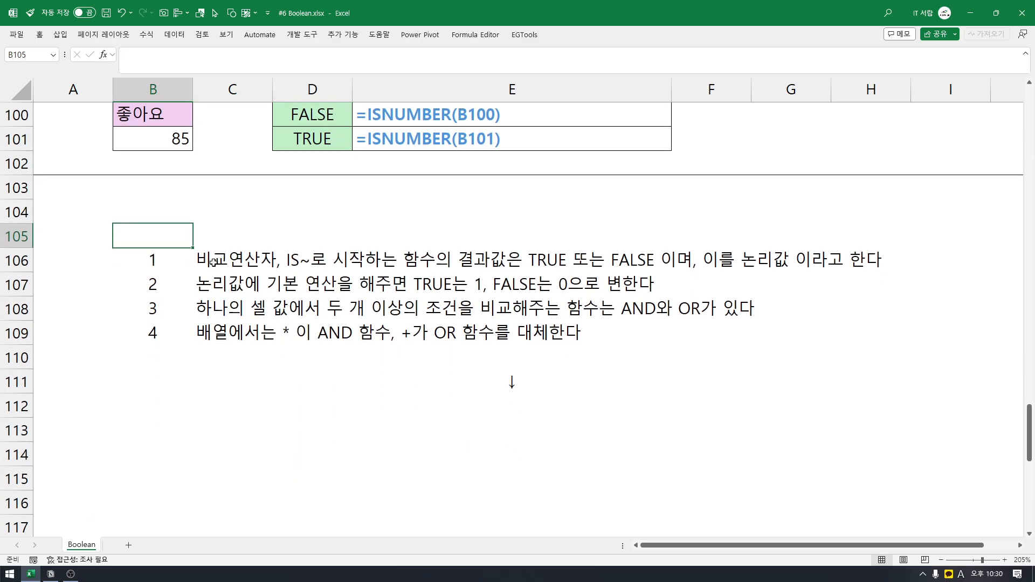
drag(154, 260, 856, 334)
click(635, 385)
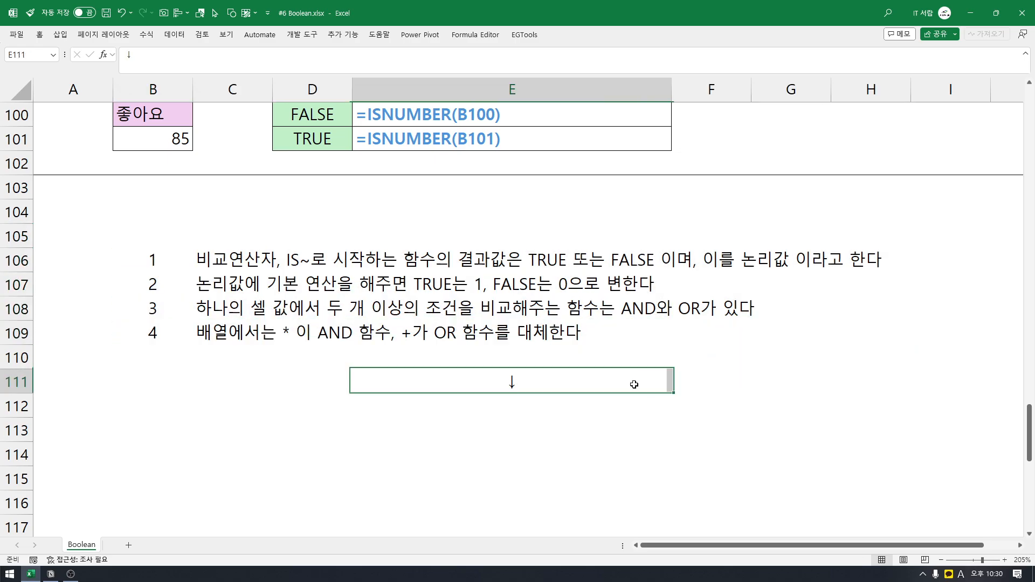
click(218, 264)
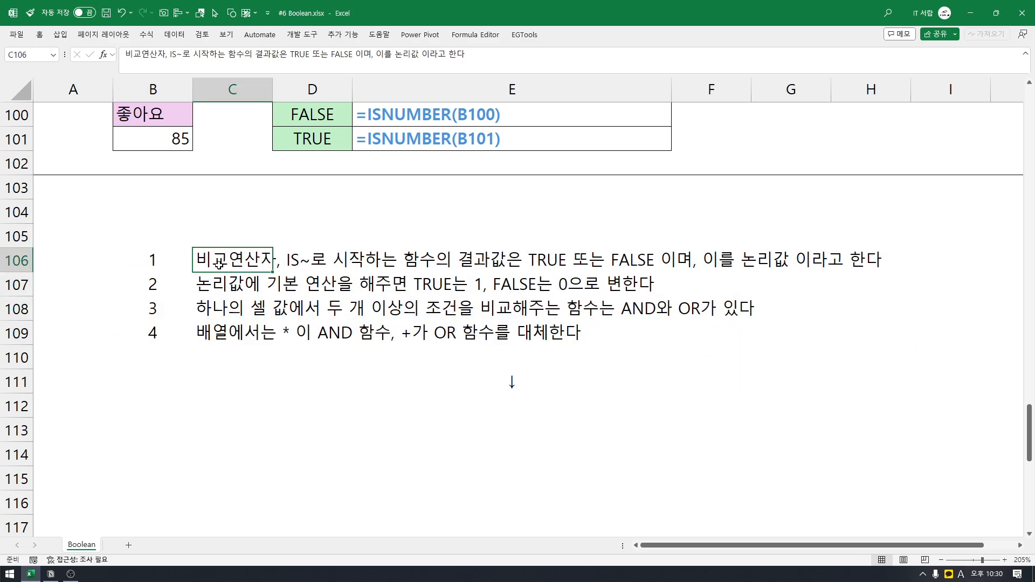
click(298, 263)
click(380, 264)
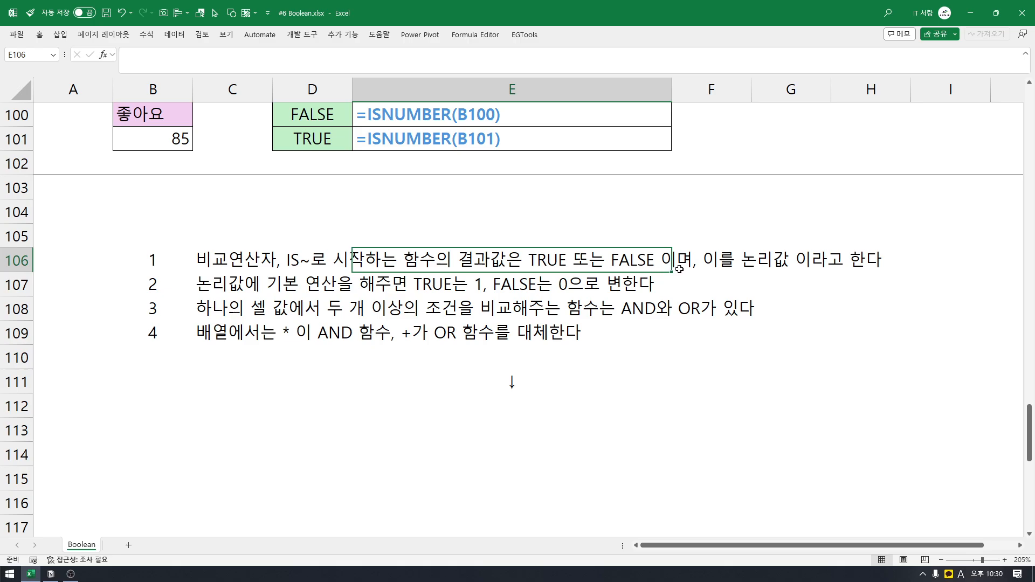
click(711, 264)
drag(790, 263, 181, 264)
drag(155, 290, 387, 293)
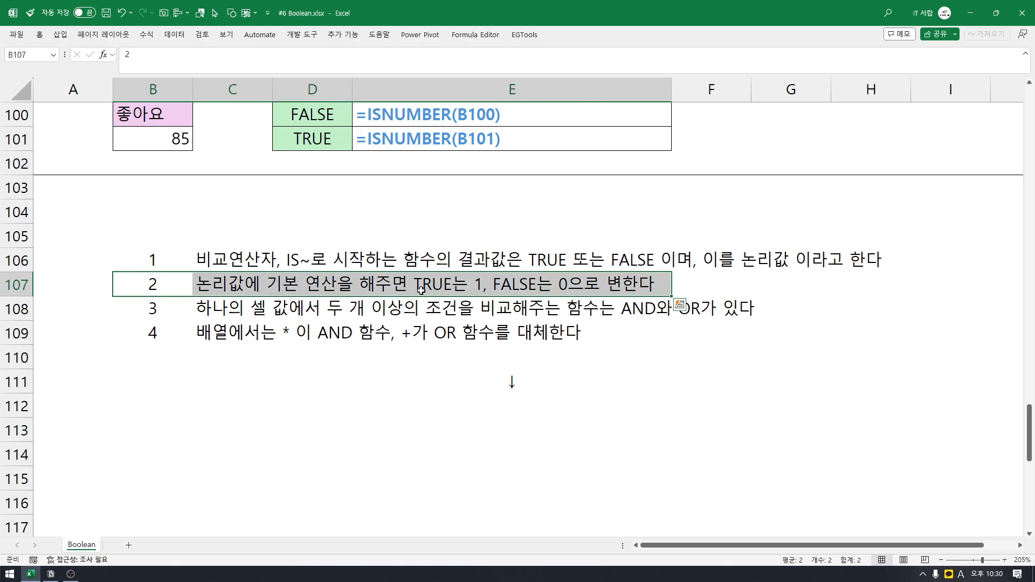
click(418, 292)
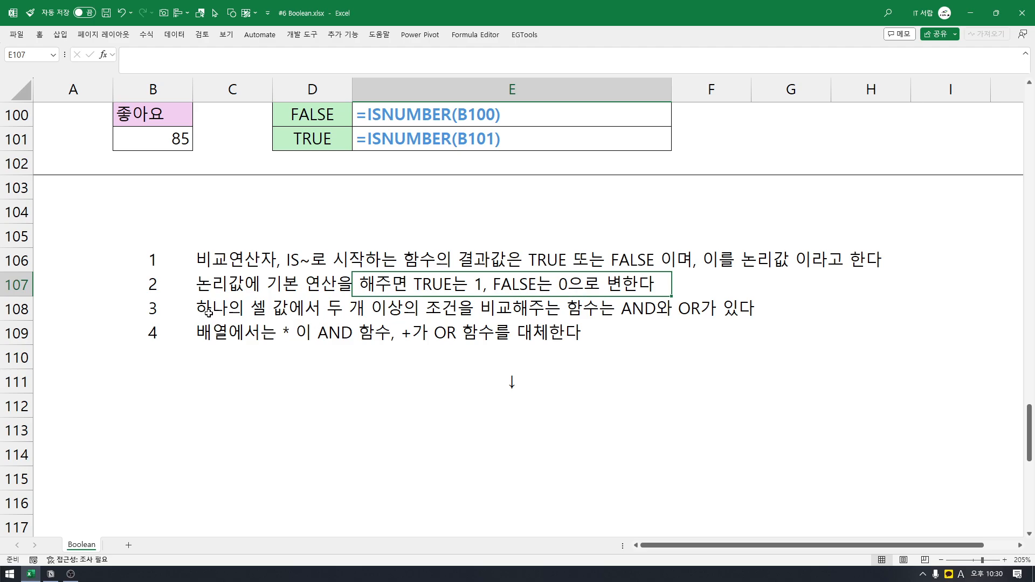
drag(206, 314, 294, 312)
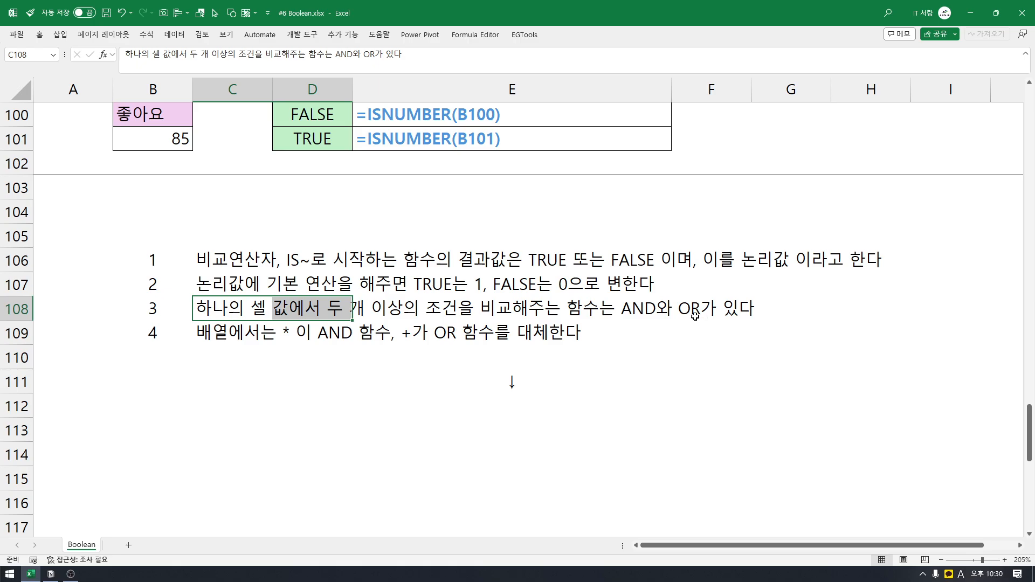
click(206, 340)
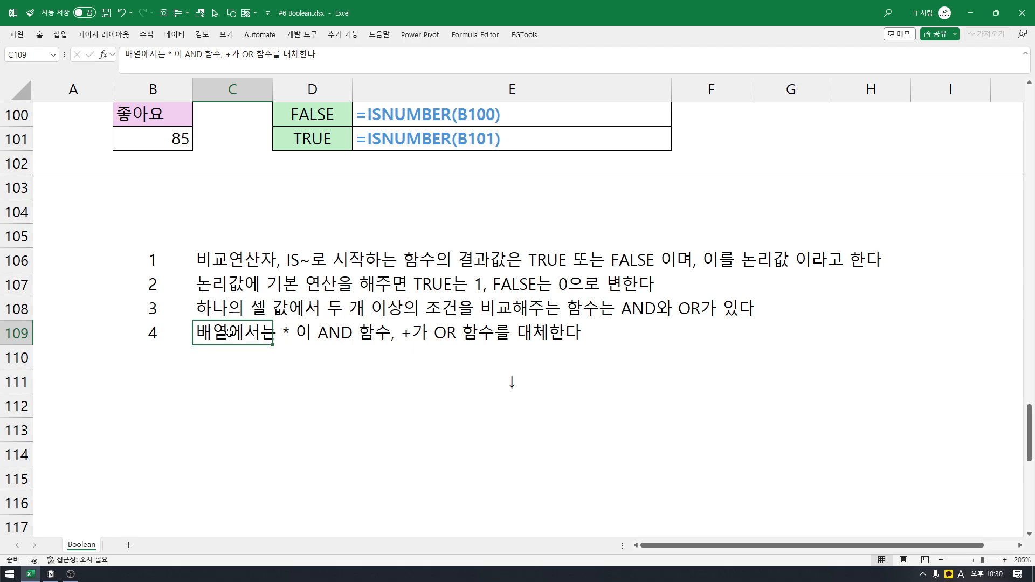
drag(229, 332, 620, 332)
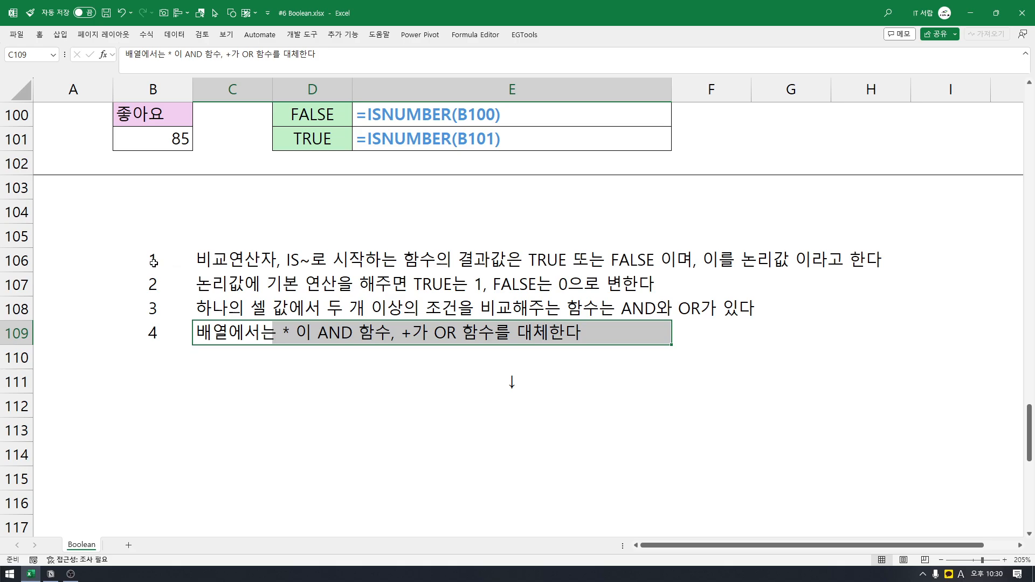
drag(153, 262, 848, 340)
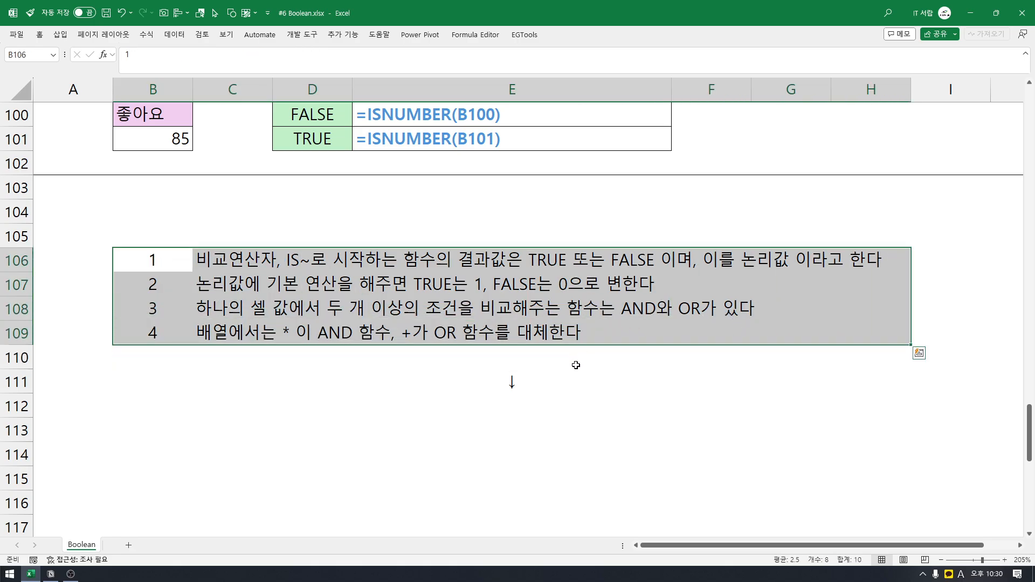
click(150, 360)
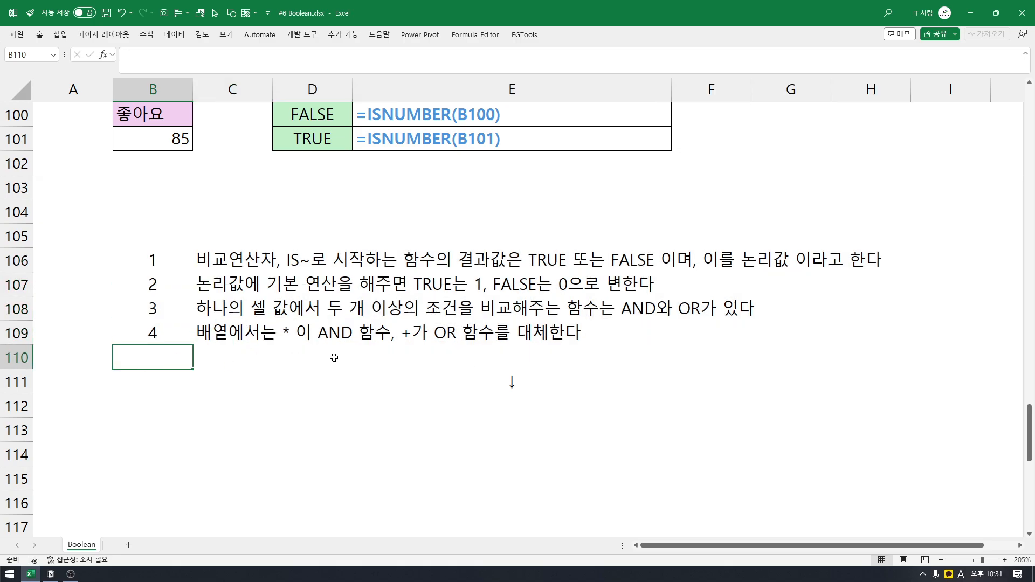
scroll(334, 357, down, 7)
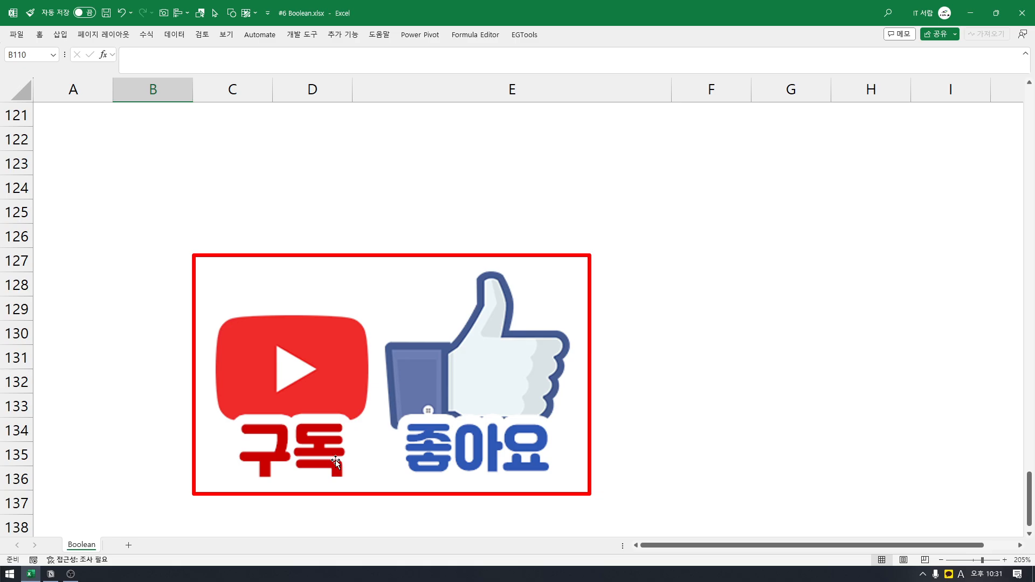
scroll(342, 441, up, 9)
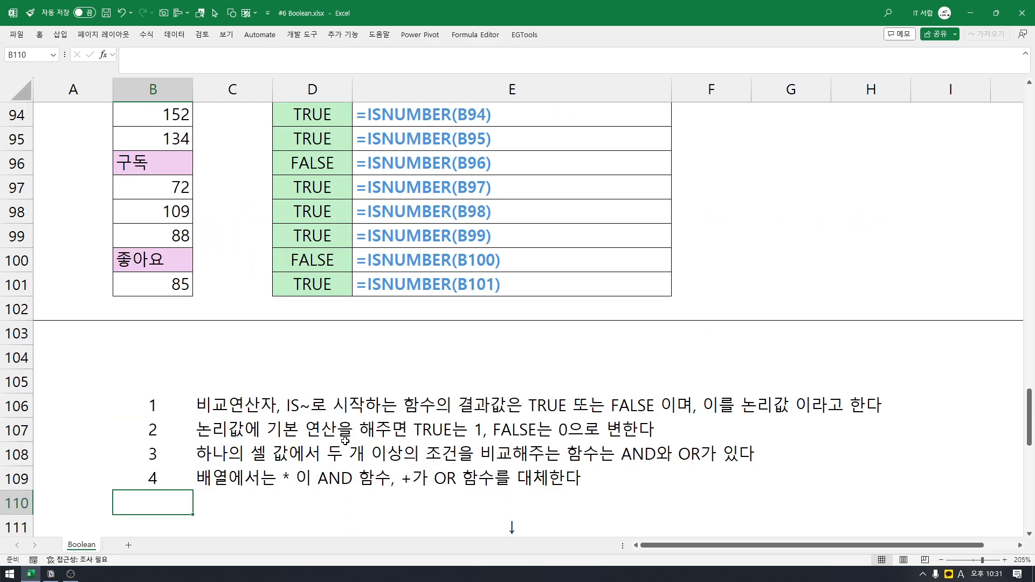
scroll(346, 441, up, 4)
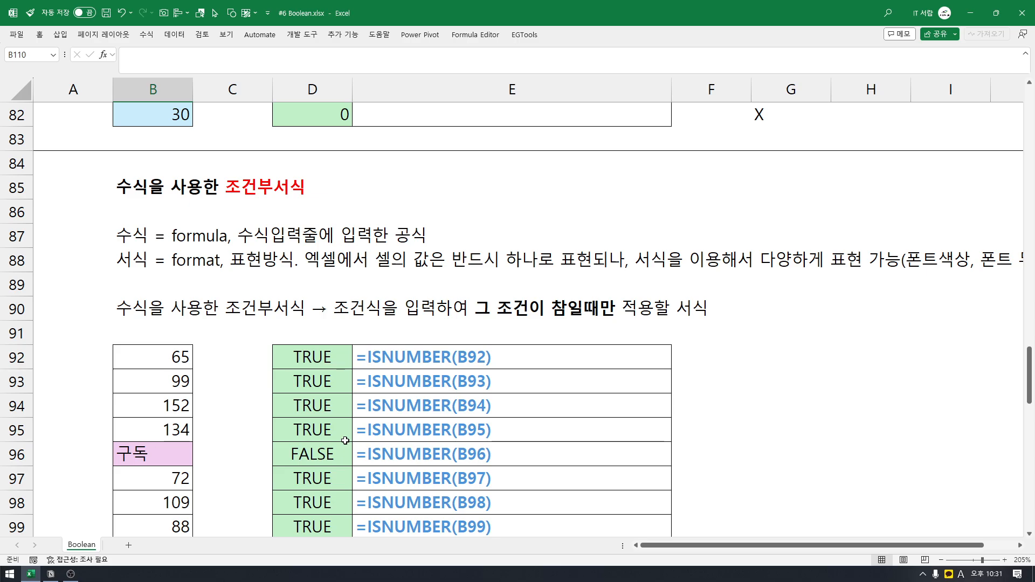
Enter the label FILTER in cell B114 below the summary notes.
scroll(345, 441, down, 8)
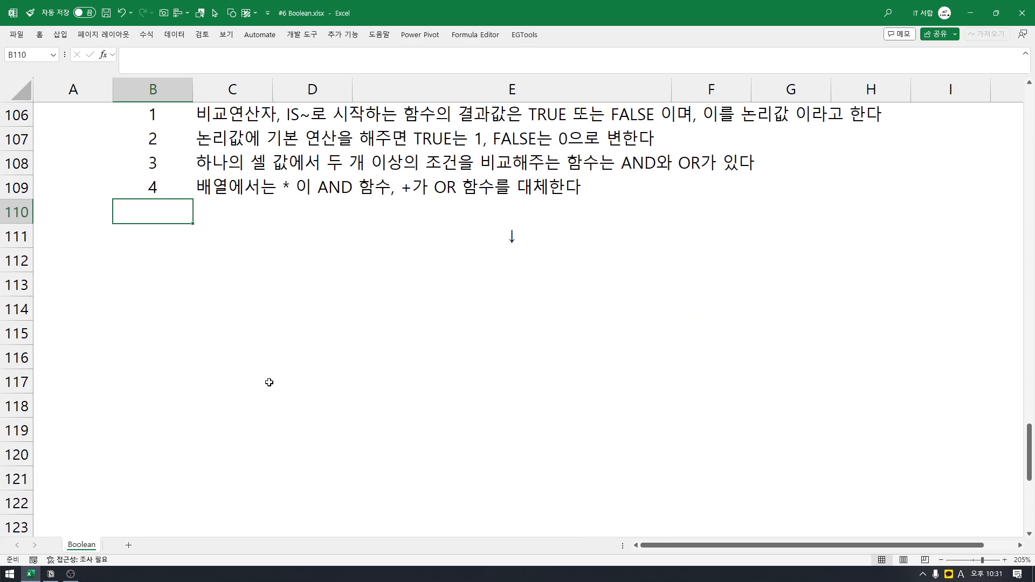
click(164, 309)
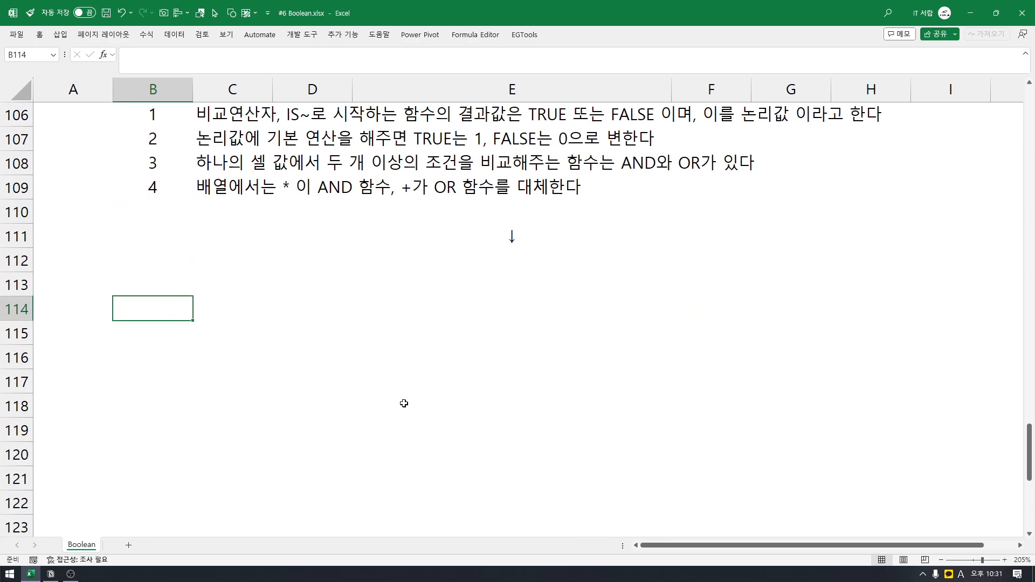
text(FILTER)
key(Return)
key(Up)
Enter the label VLOOKUP in cell D114, in the same row as FILTER.
key(Right)
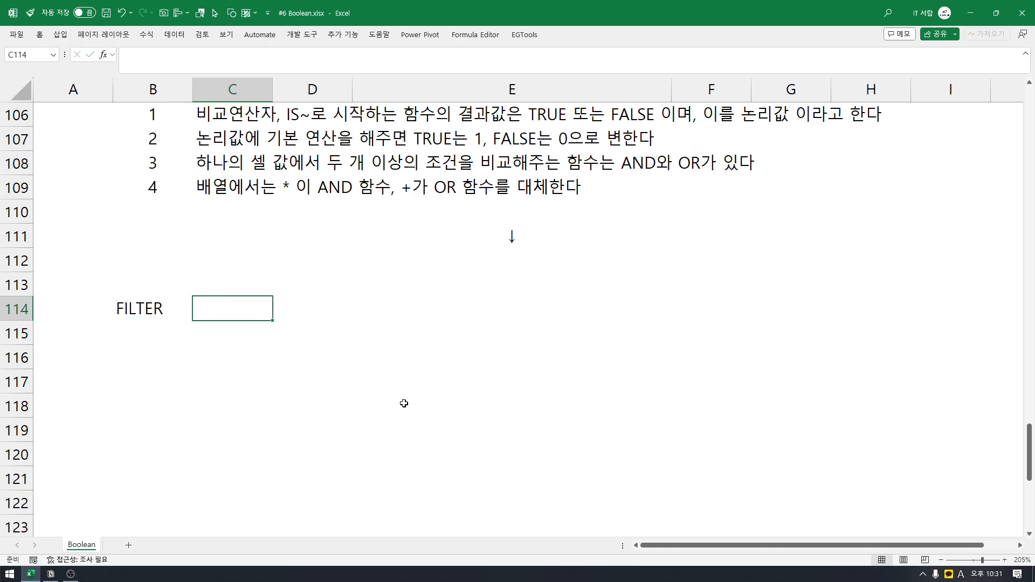
key(Right)
text(d)
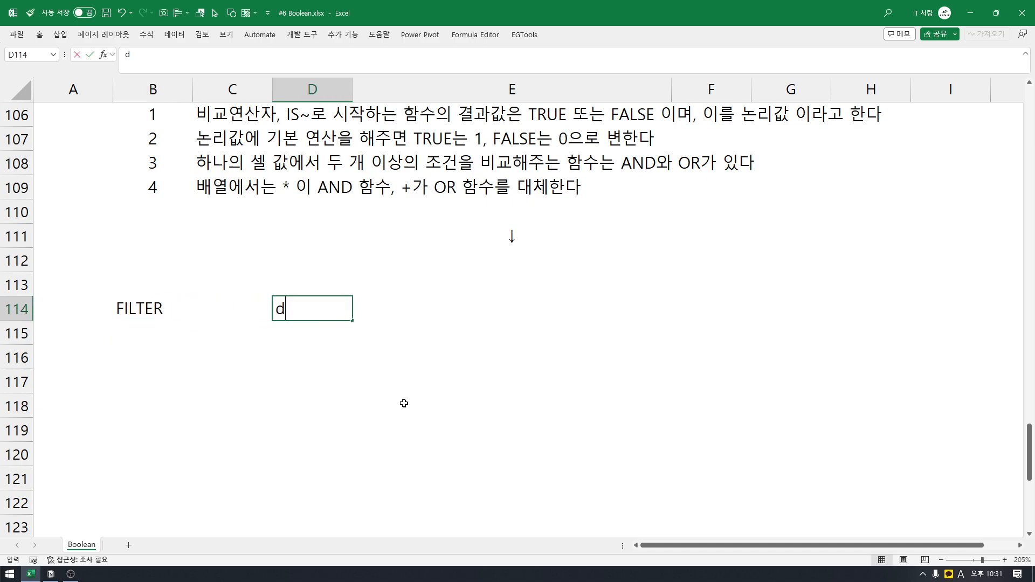
key(BackSpace)
text(V)
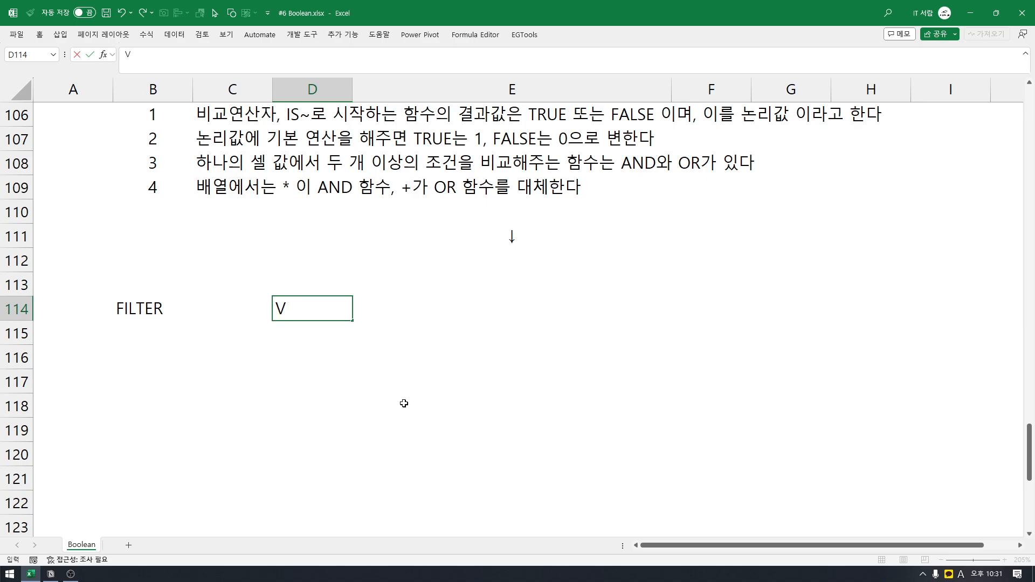
text(LOOKUP)
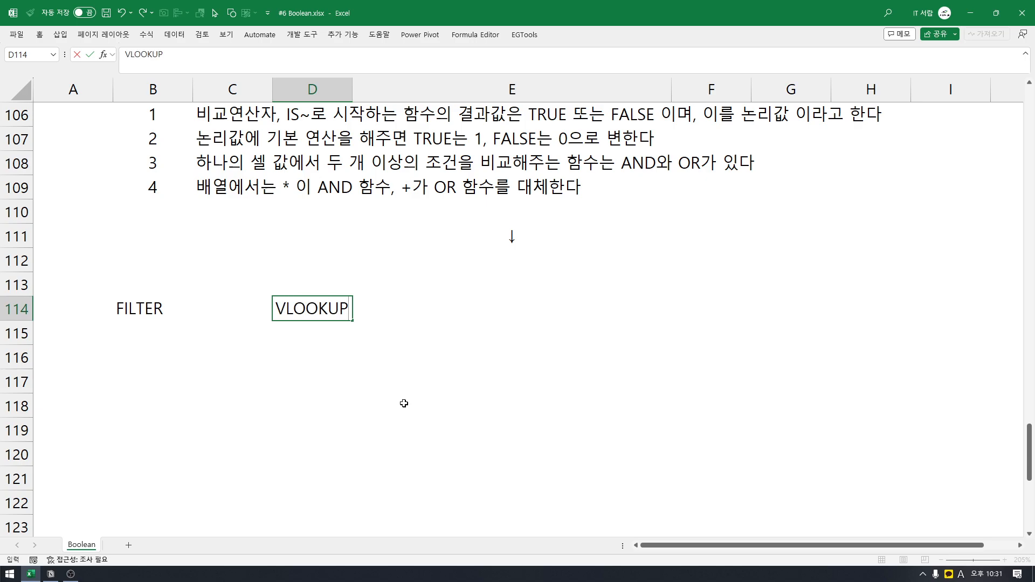
key(Return)
key(Up)
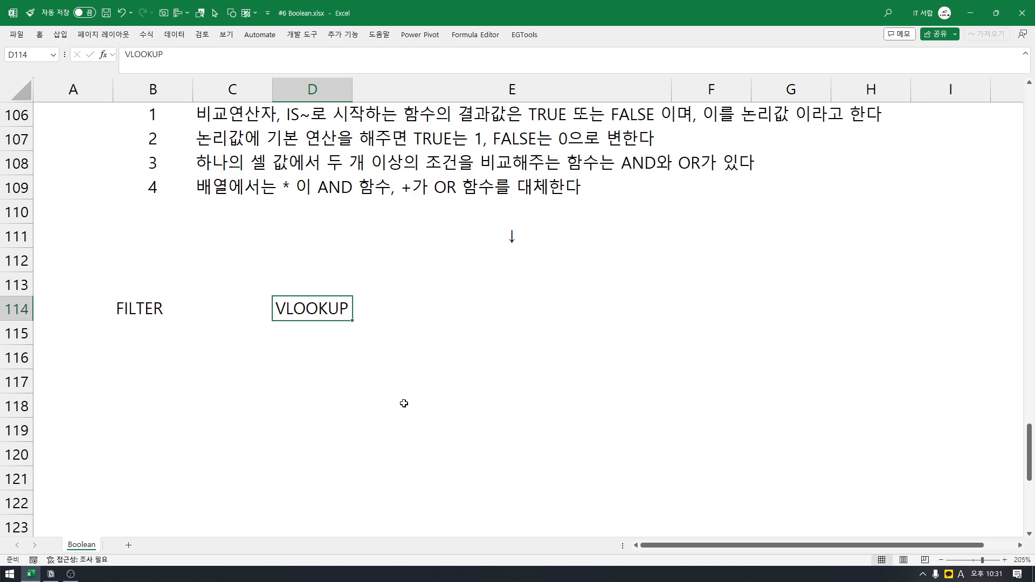
Enter the label "INDEx & MATCH" in cell D115, directly below VLOOKUP.
key(Down)
text(INEX)
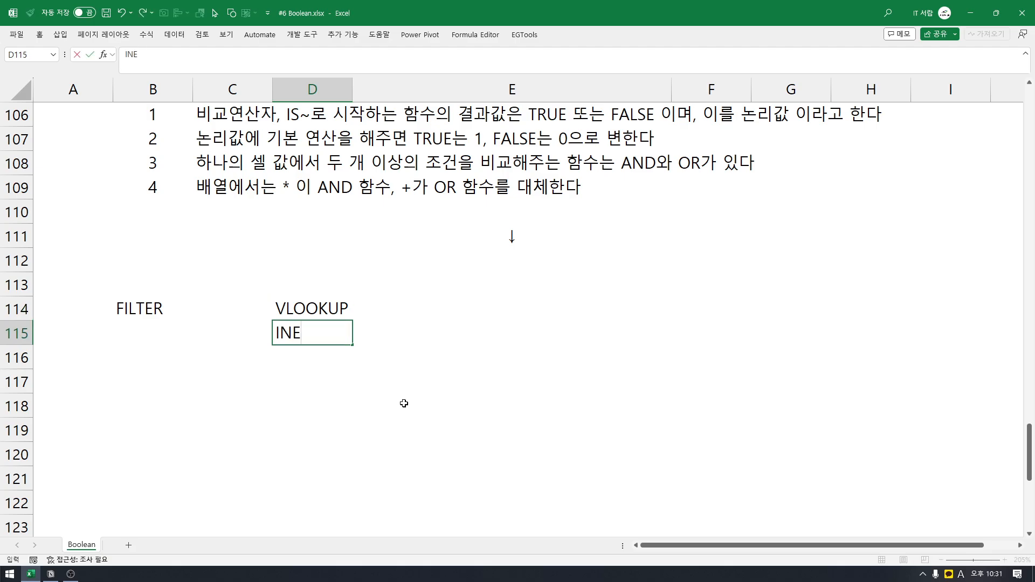
key(BackSpace)
key(BackSpace)
text(DEx & MATCH)
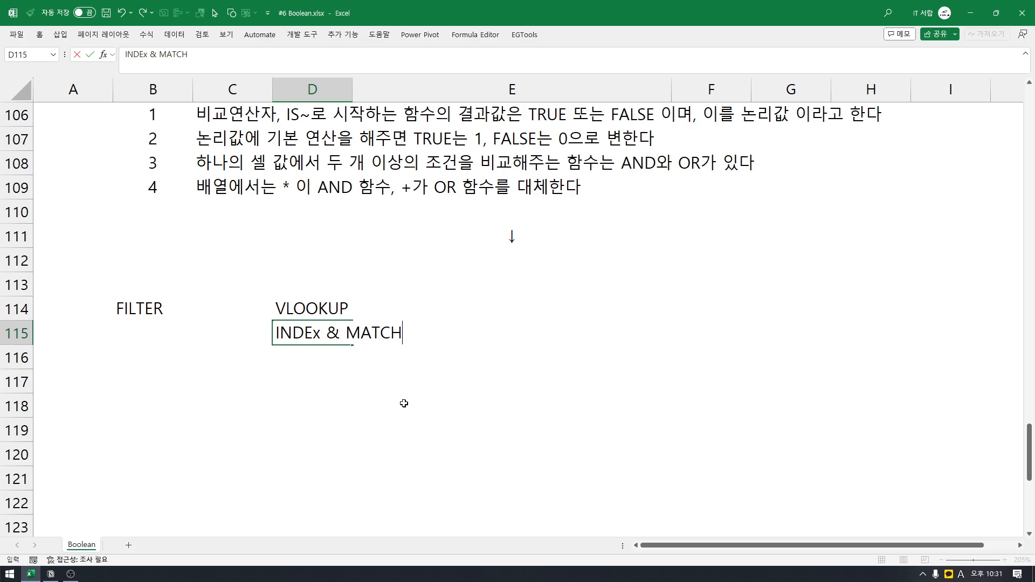
key(Return)
key(Up)
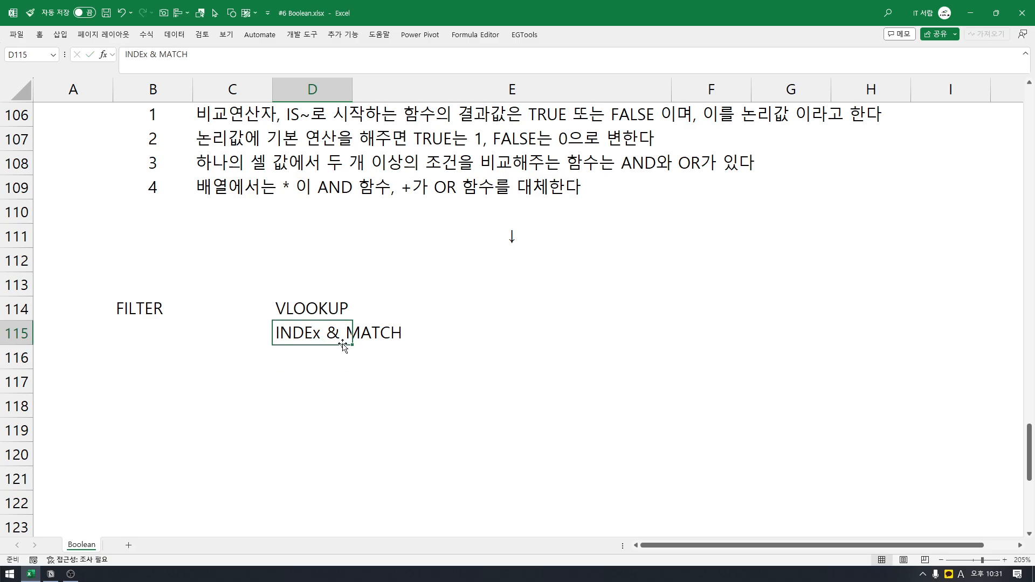
Clear the VLOOKUP and "INDEx & MATCH" labels from cells D114:D115.
mouse_move(319, 317)
mouse_down()
mouse_move(324, 332)
mouse_move(334, 308)
mouse_up()
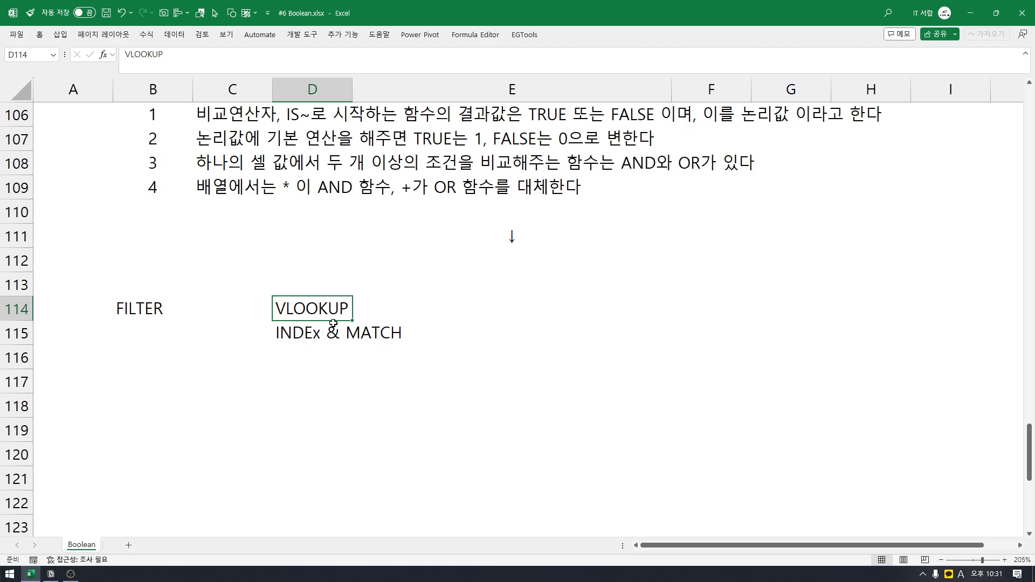
drag(333, 323, 350, 340)
key(Delete)
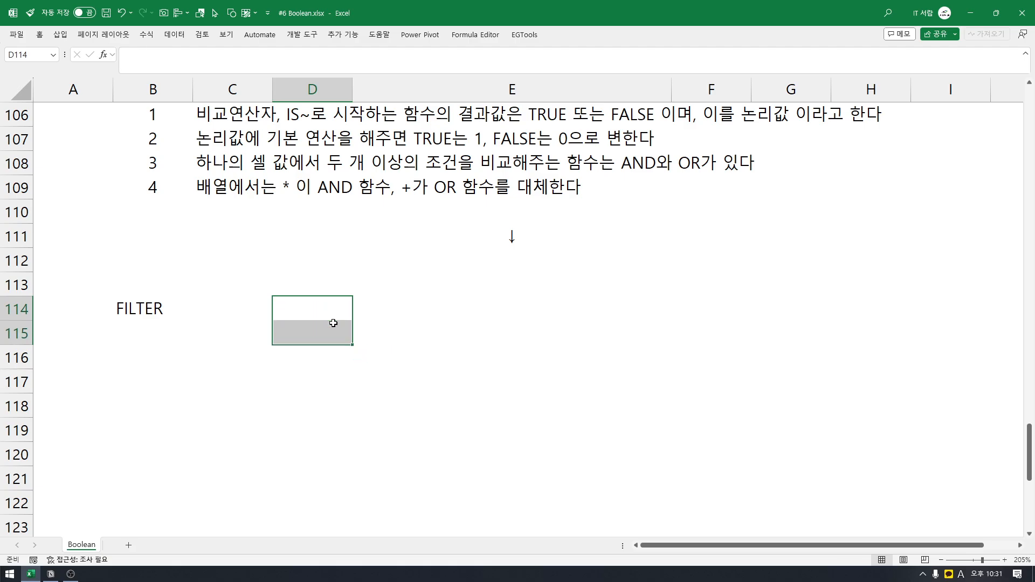
Make the FILTER label in cell B114 bold.
key(Left)
key(Left)
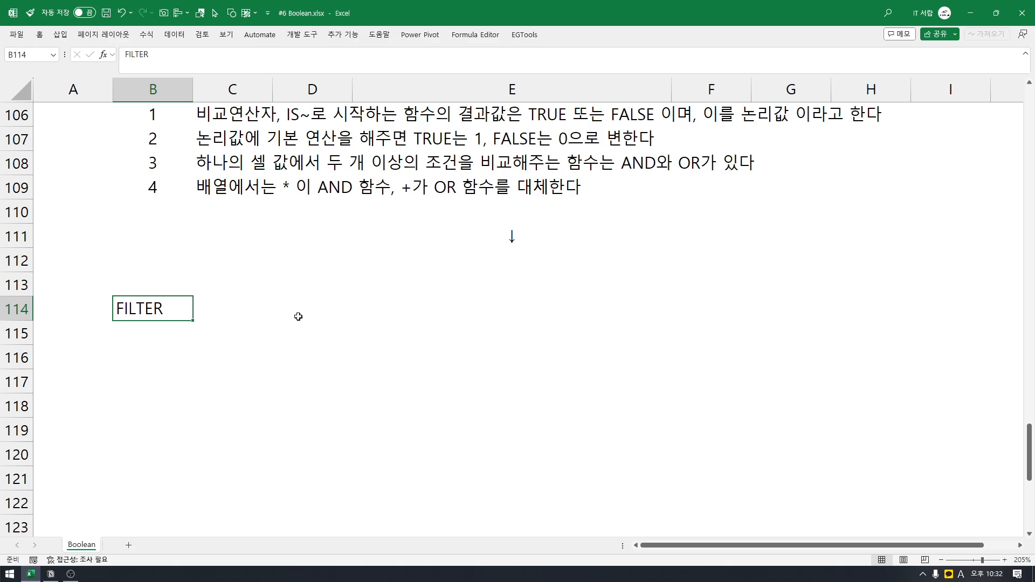
click(39, 35)
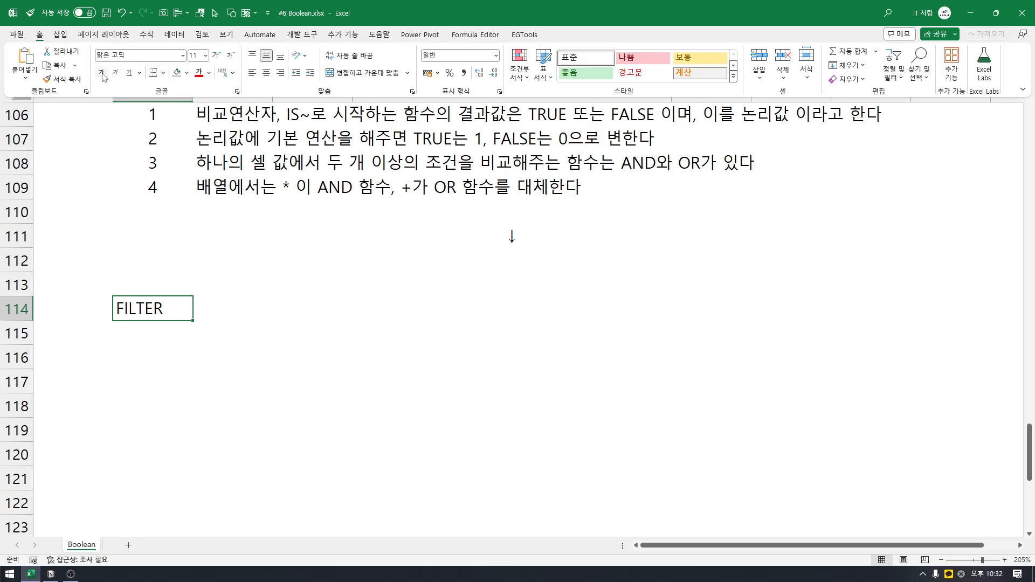
click(102, 73)
click(180, 346)
click(180, 346)
click(183, 315)
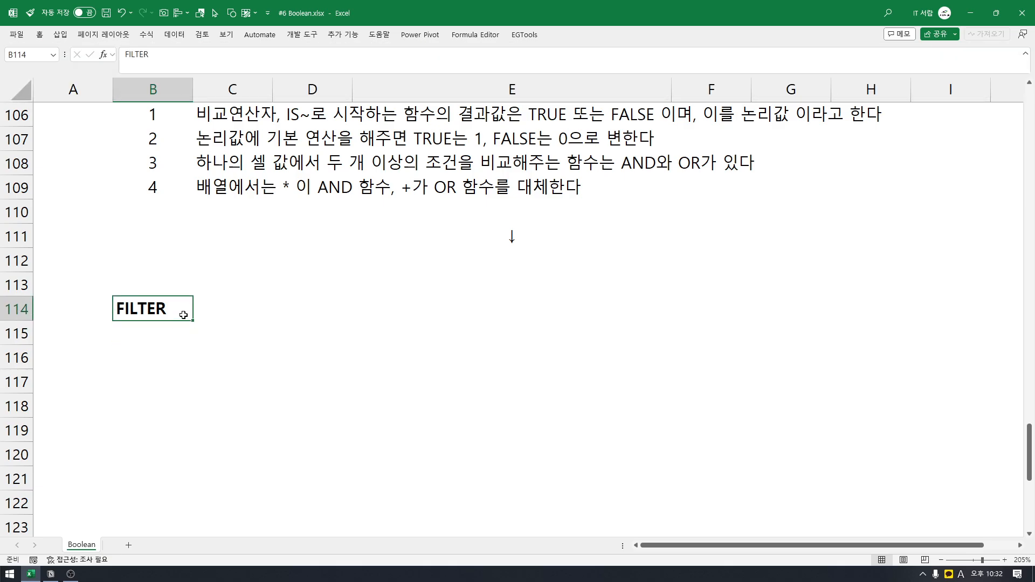
mouse_move(243, 317)
mouse_down()
mouse_move(243, 358)
mouse_move(242, 305)
mouse_move(240, 333)
mouse_up()
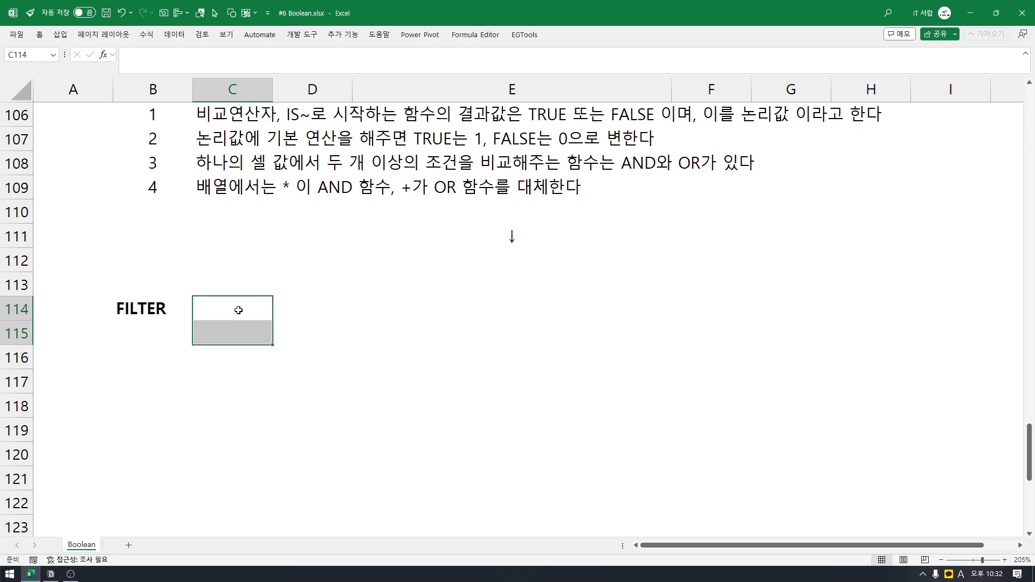
click(238, 310)
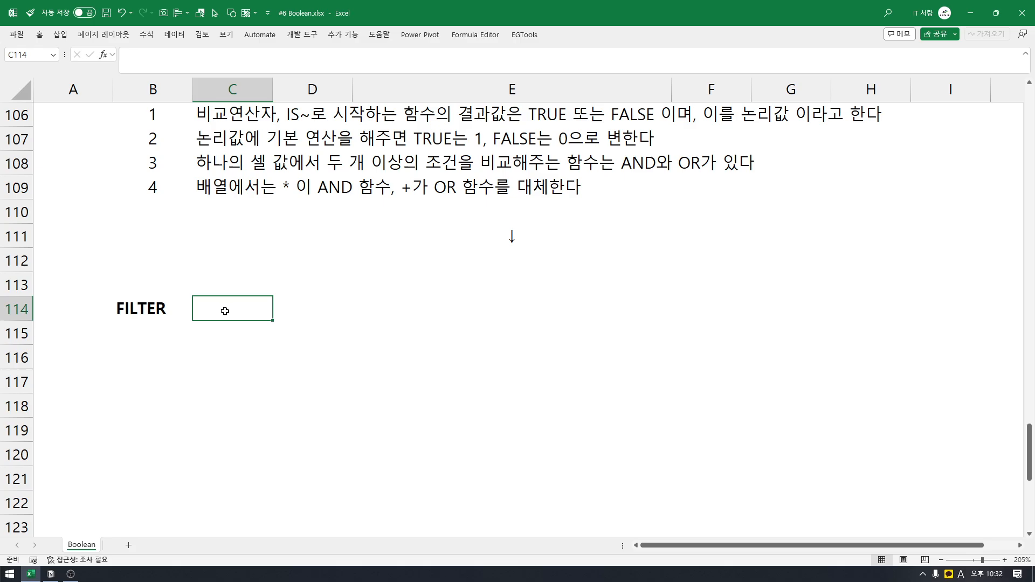
click(184, 313)
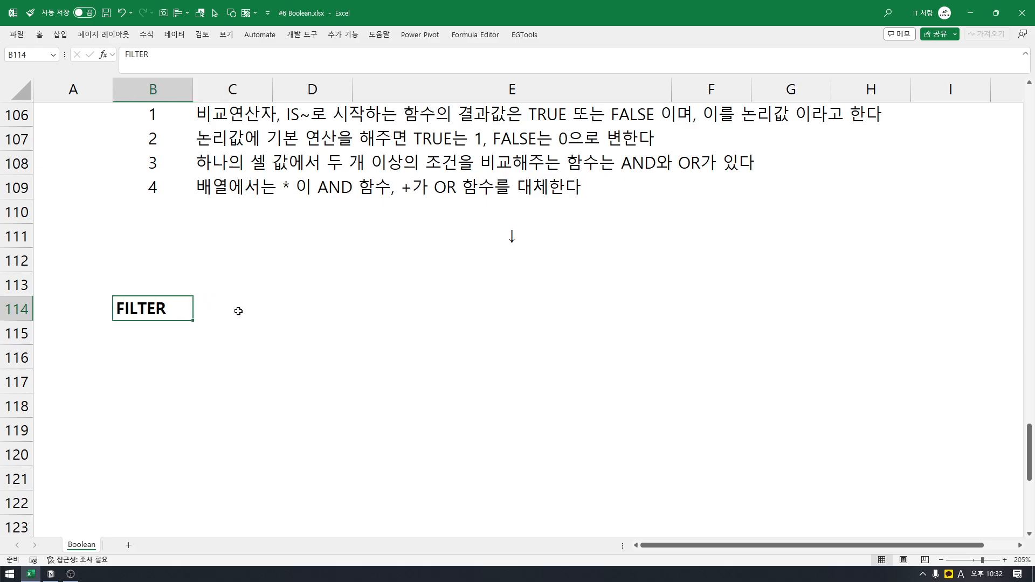